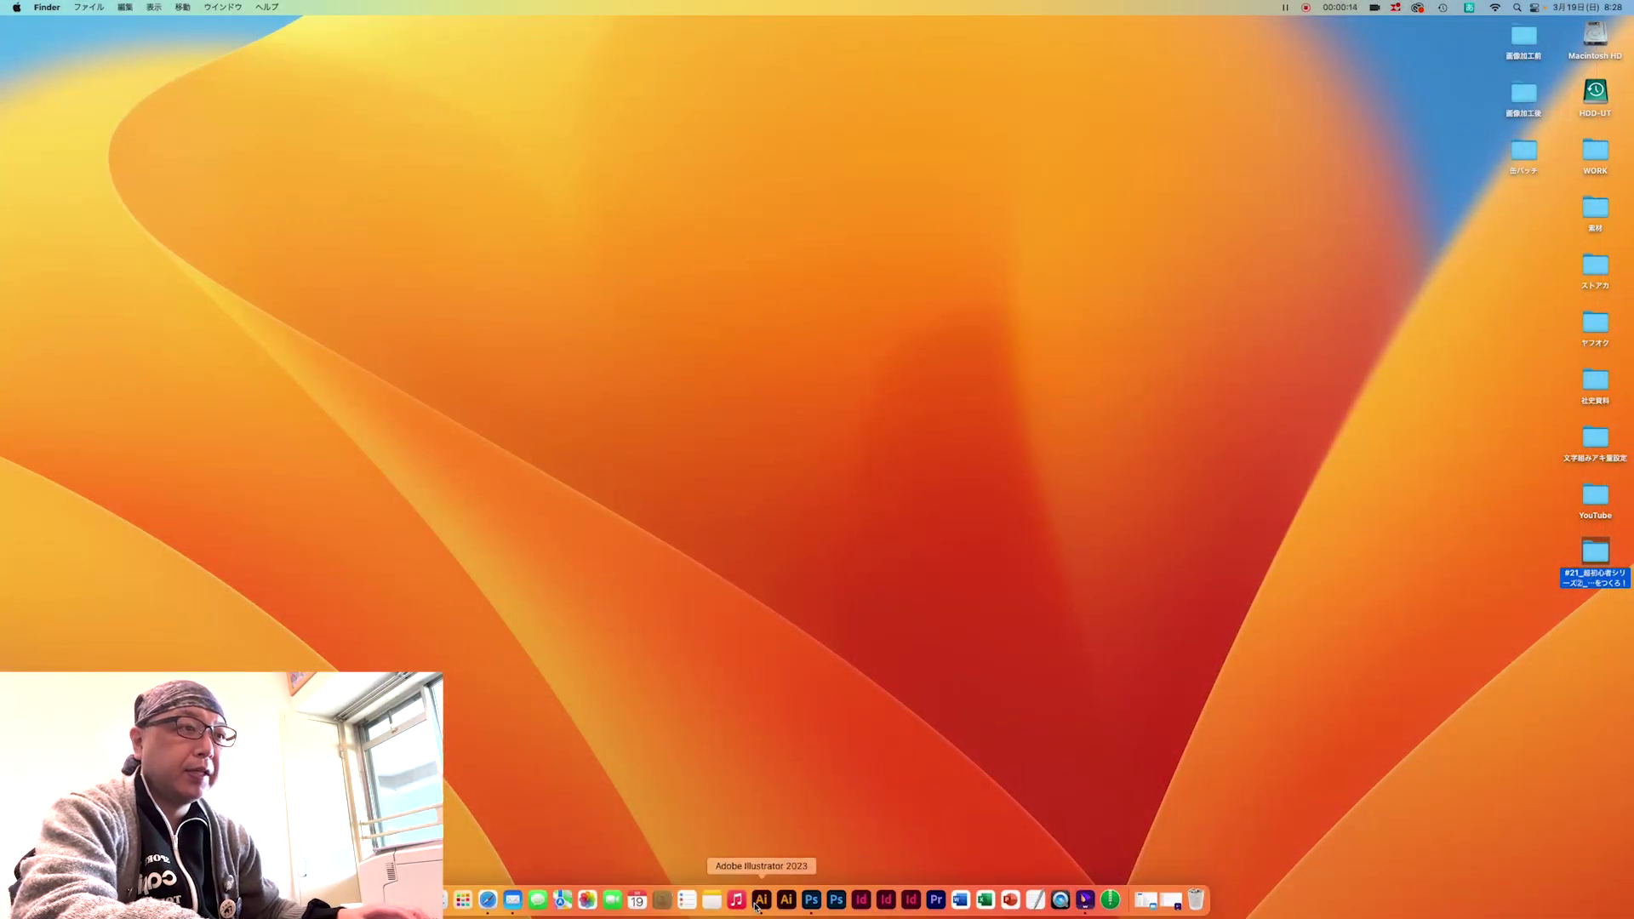
Launch Illustrator and create a blank 210 × 297 mm portrait document from File > New.
click(761, 901)
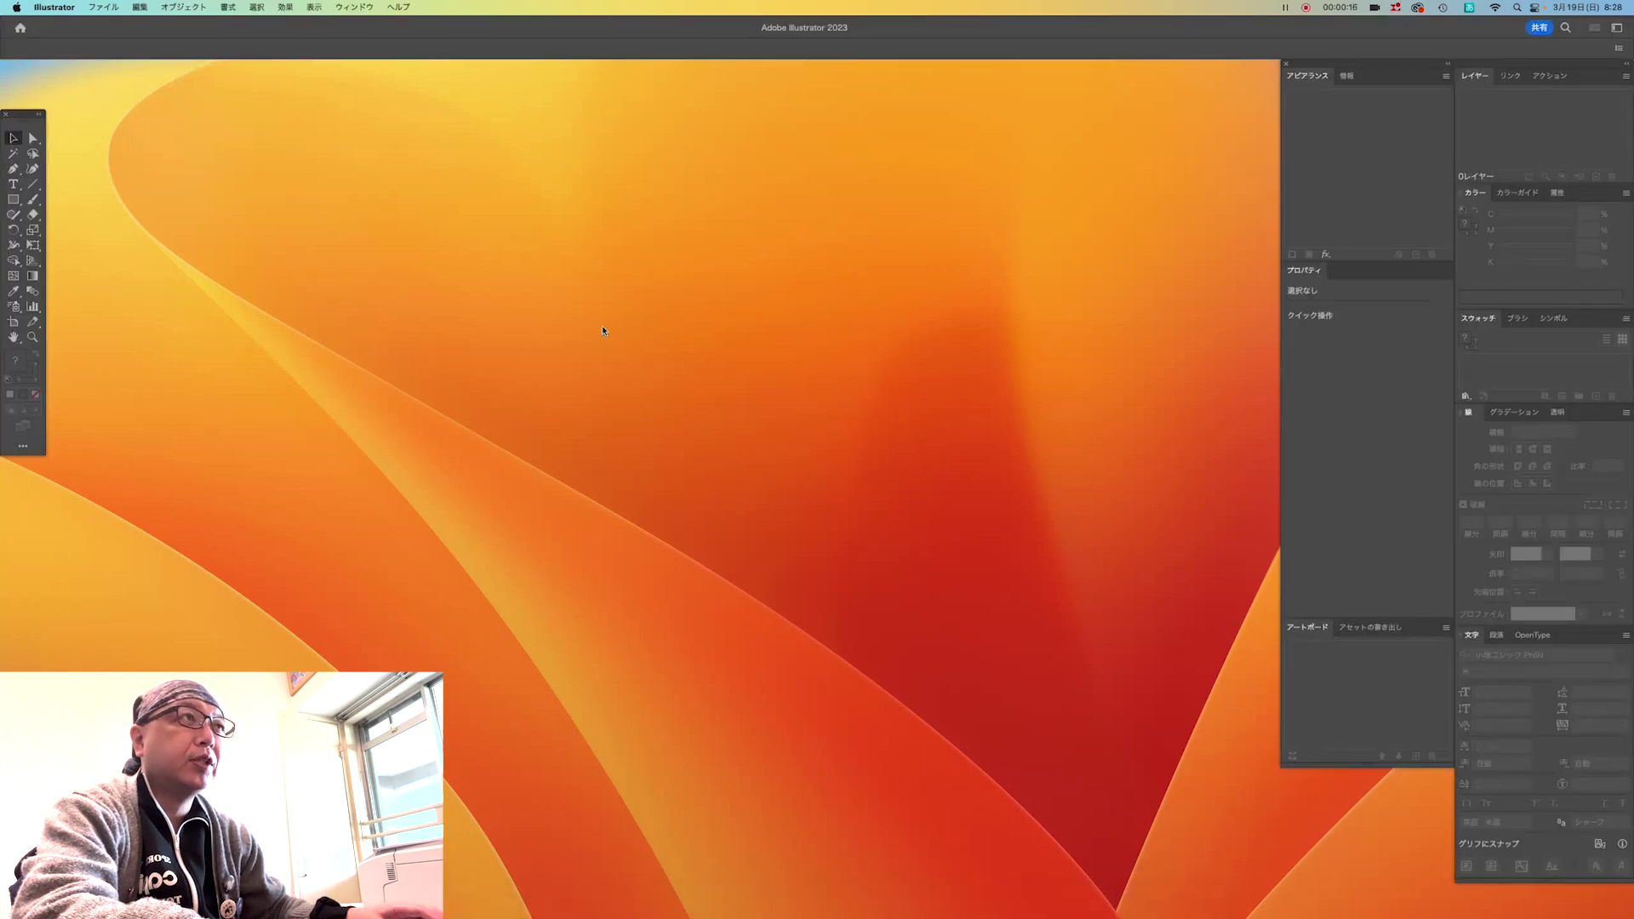
click(104, 7)
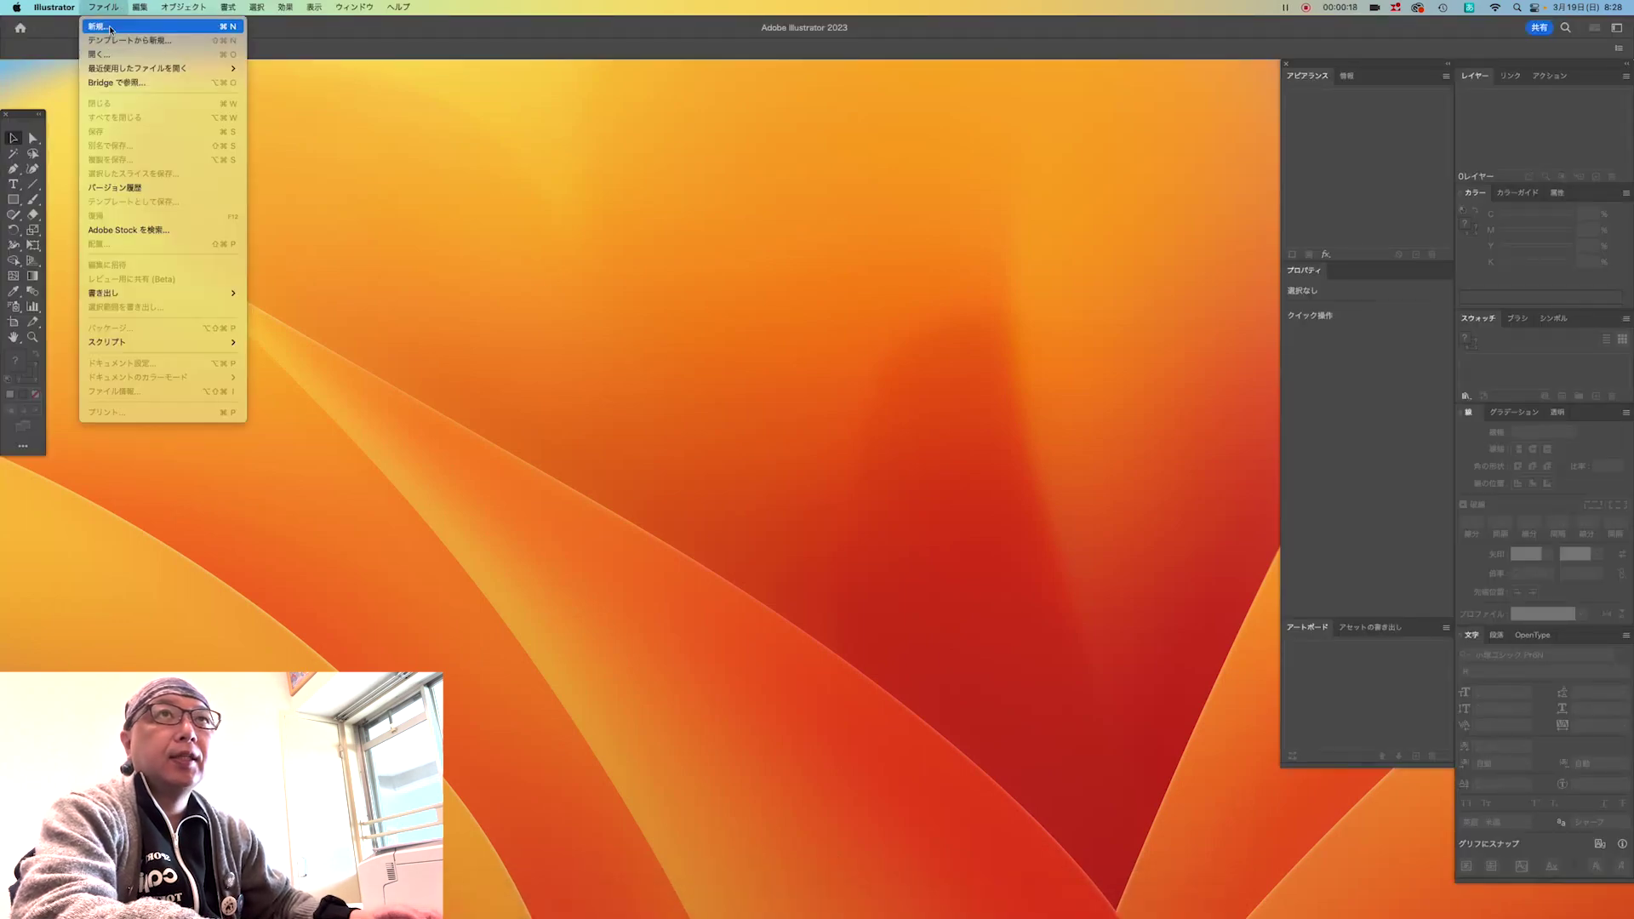
click(110, 28)
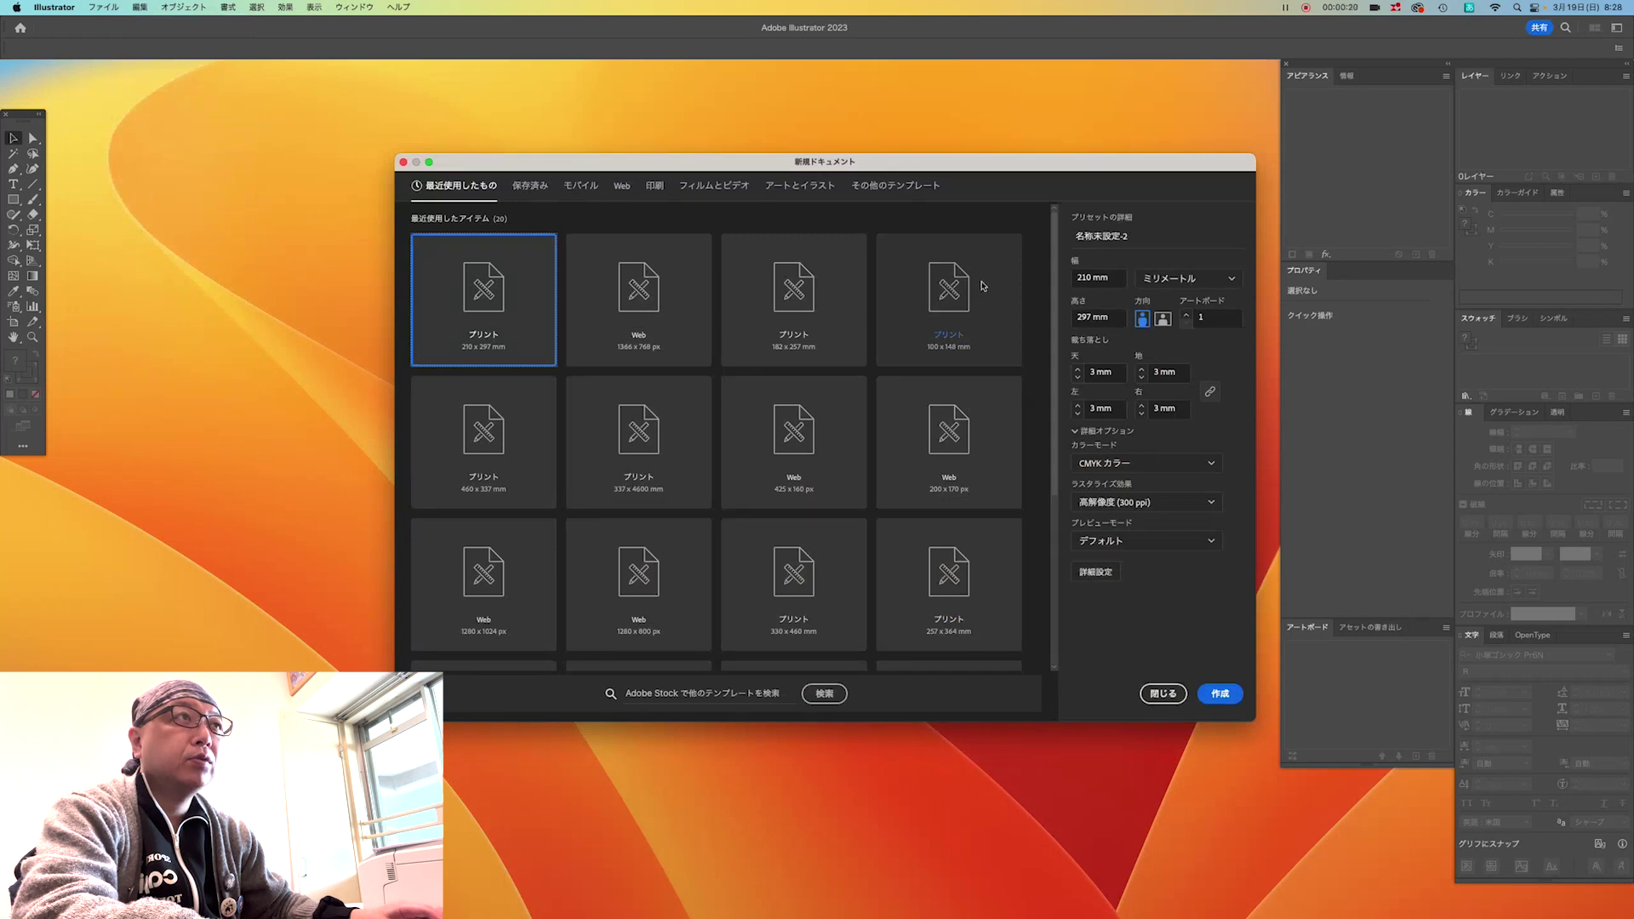
drag(902, 165, 898, 172)
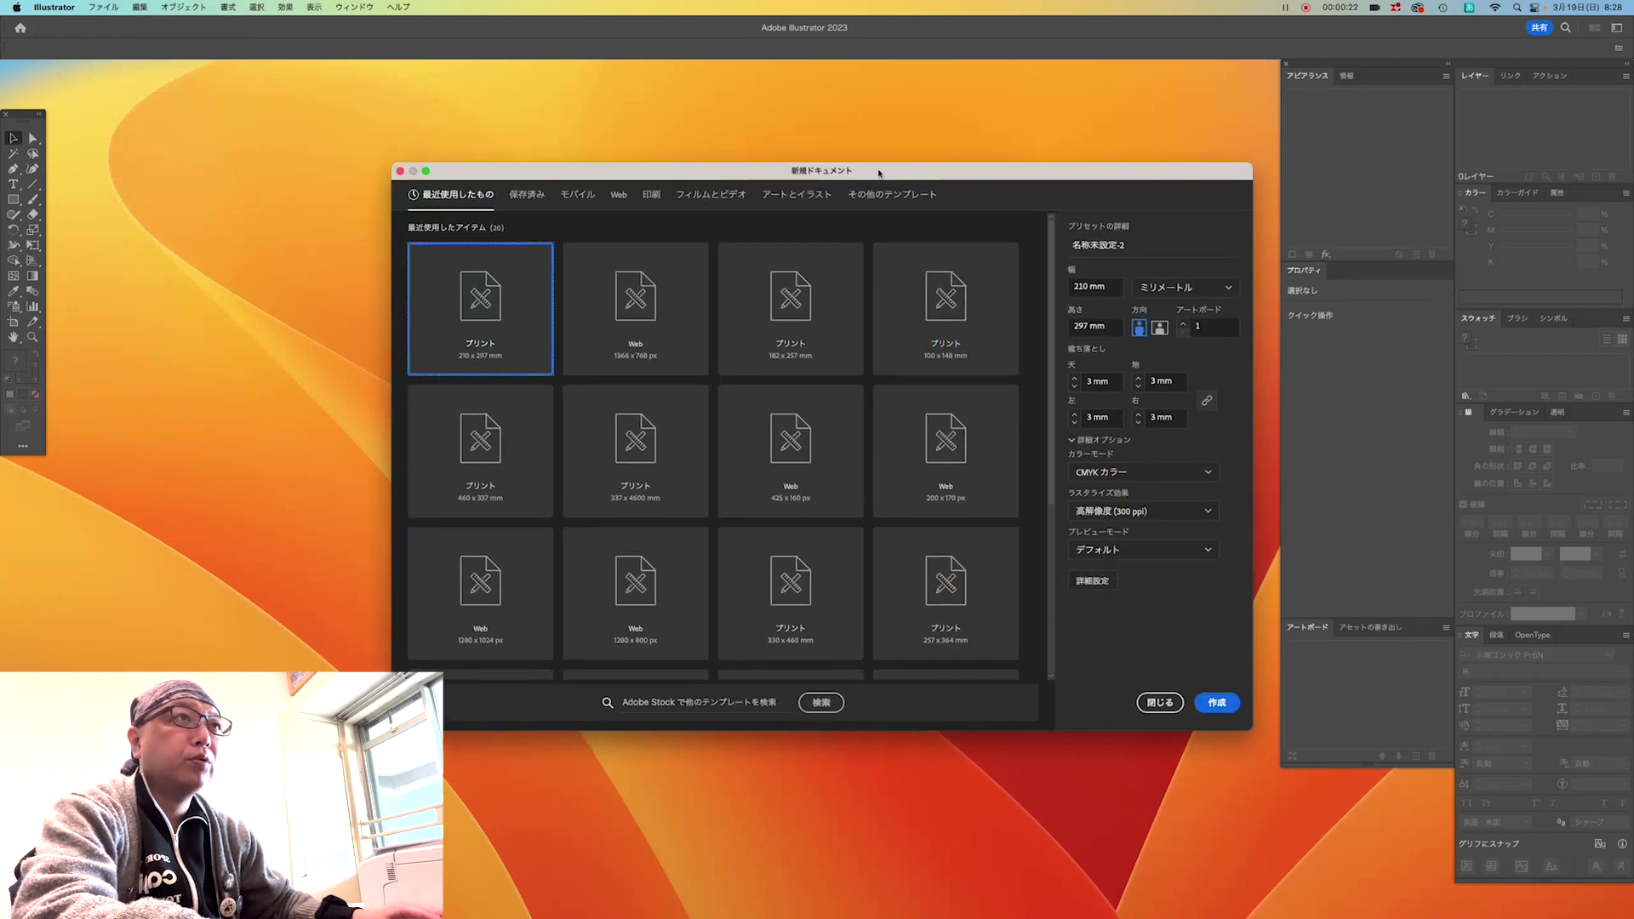
click(118, 5)
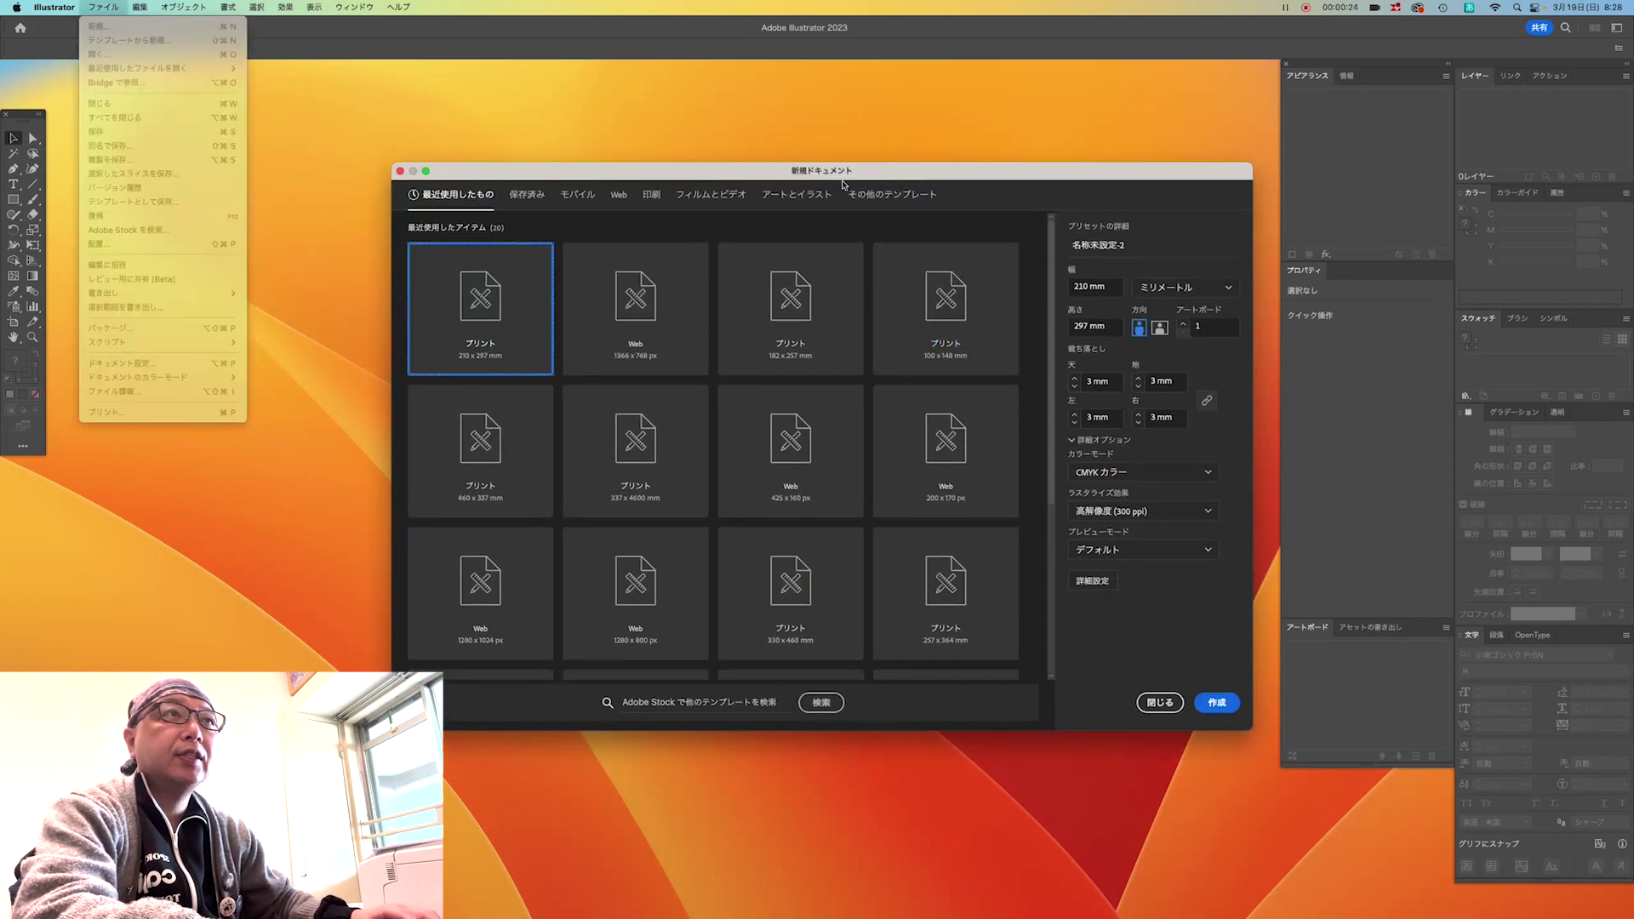
click(919, 180)
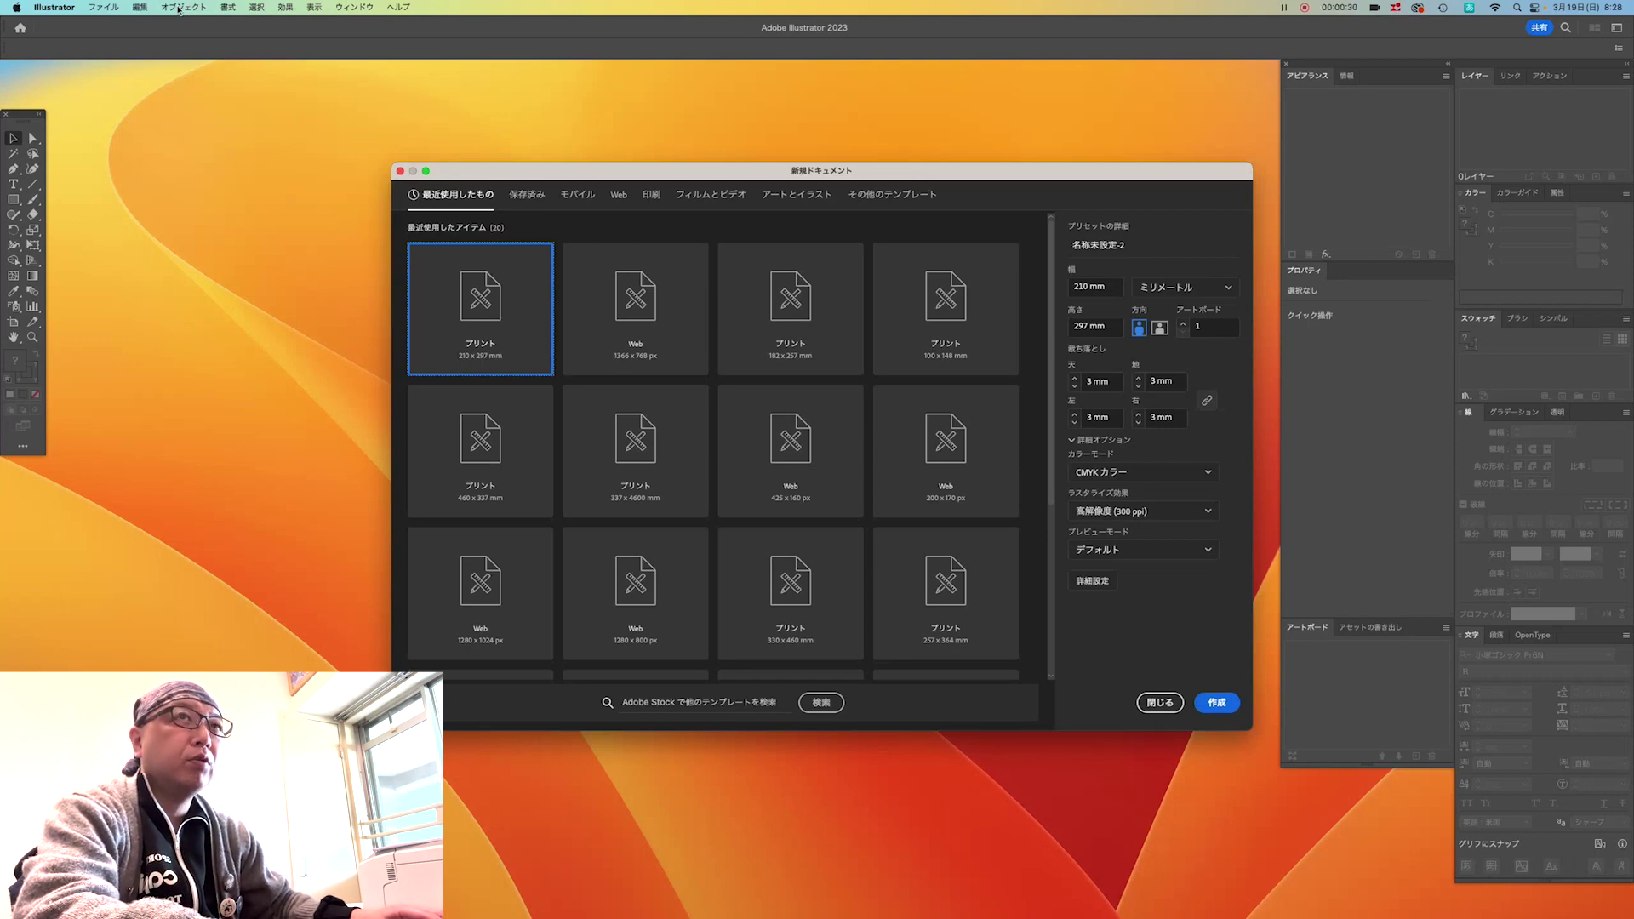
click(66, 4)
click(68, 5)
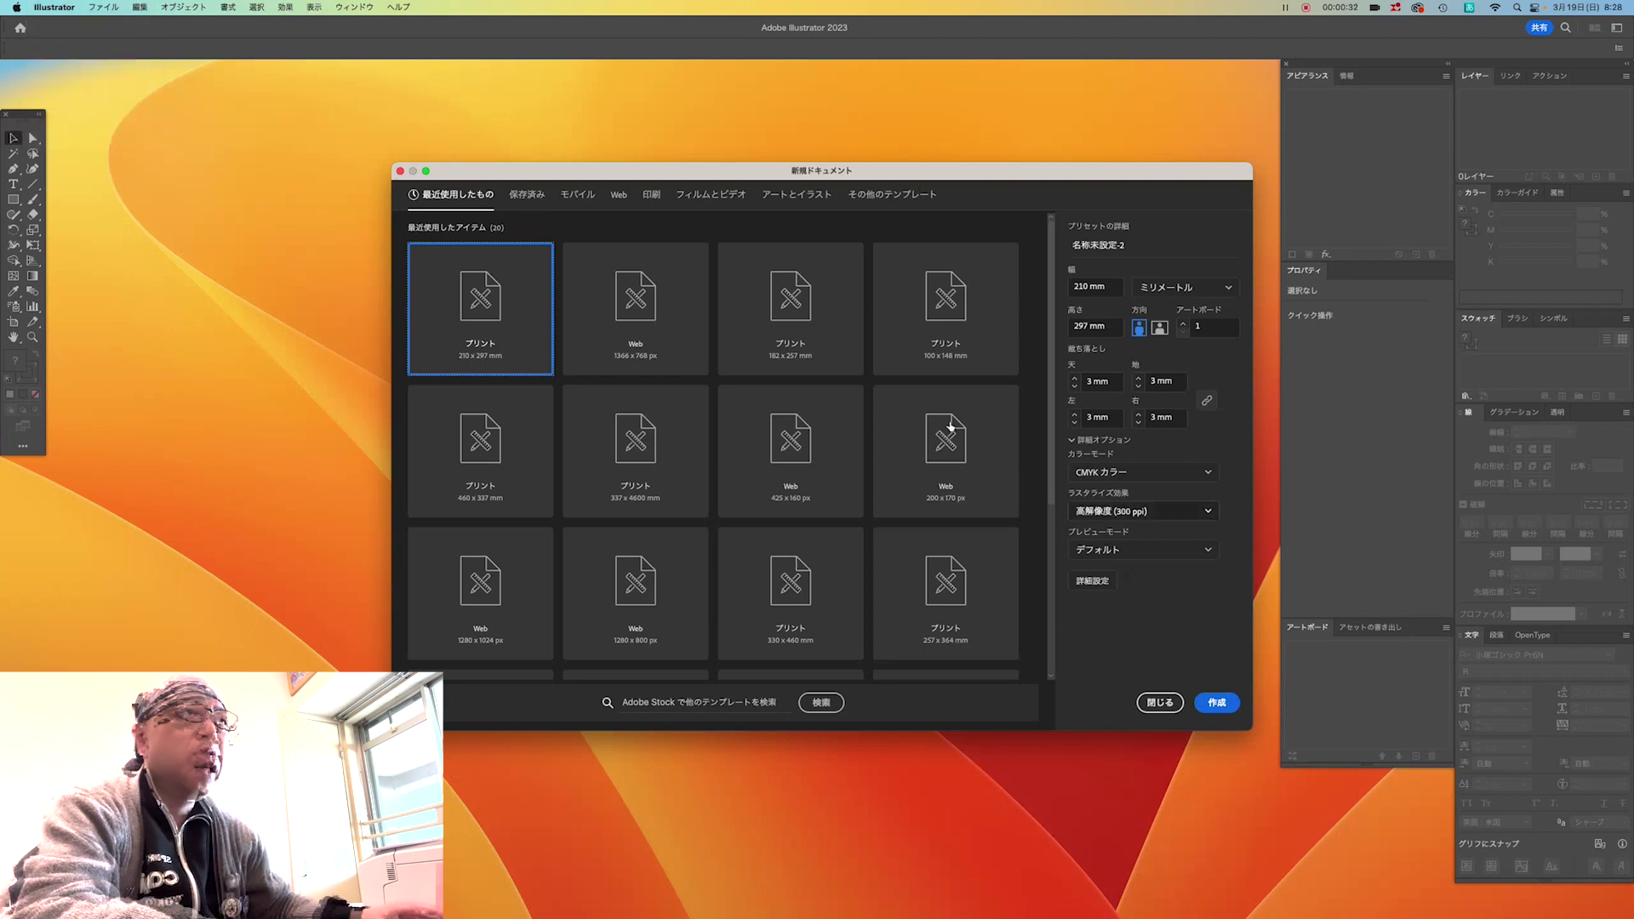
click(1217, 703)
Turn on 以前の「新規ドキュメント」インターフェイスを使用 in General preferences and confirm with OK.
click(54, 6)
mouse_move(76, 48)
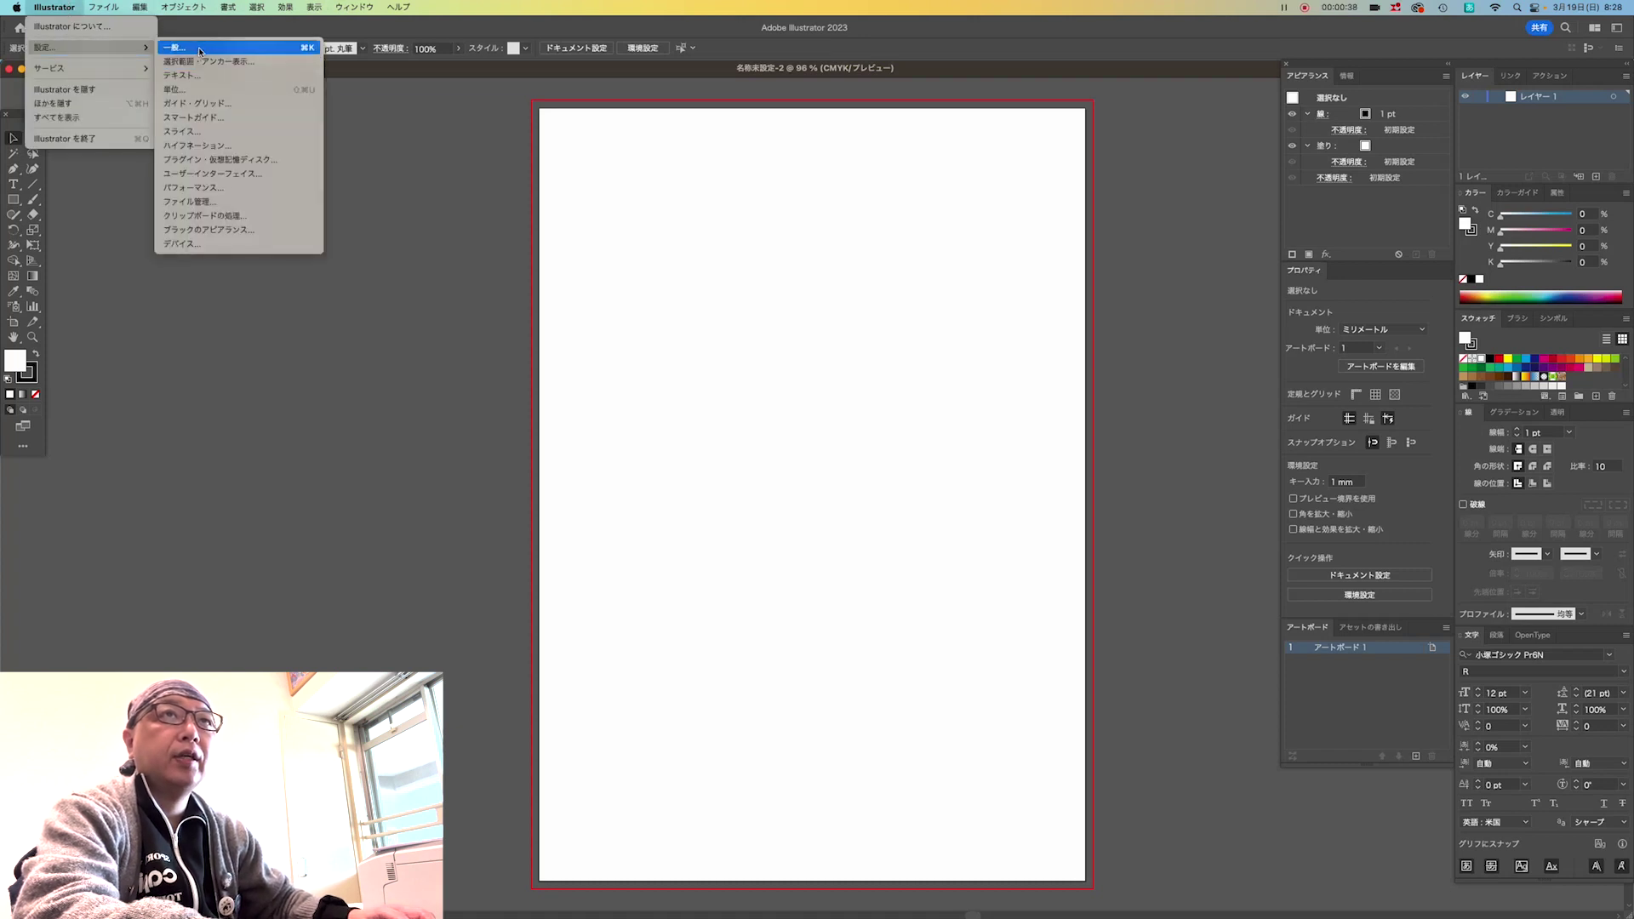
click(183, 47)
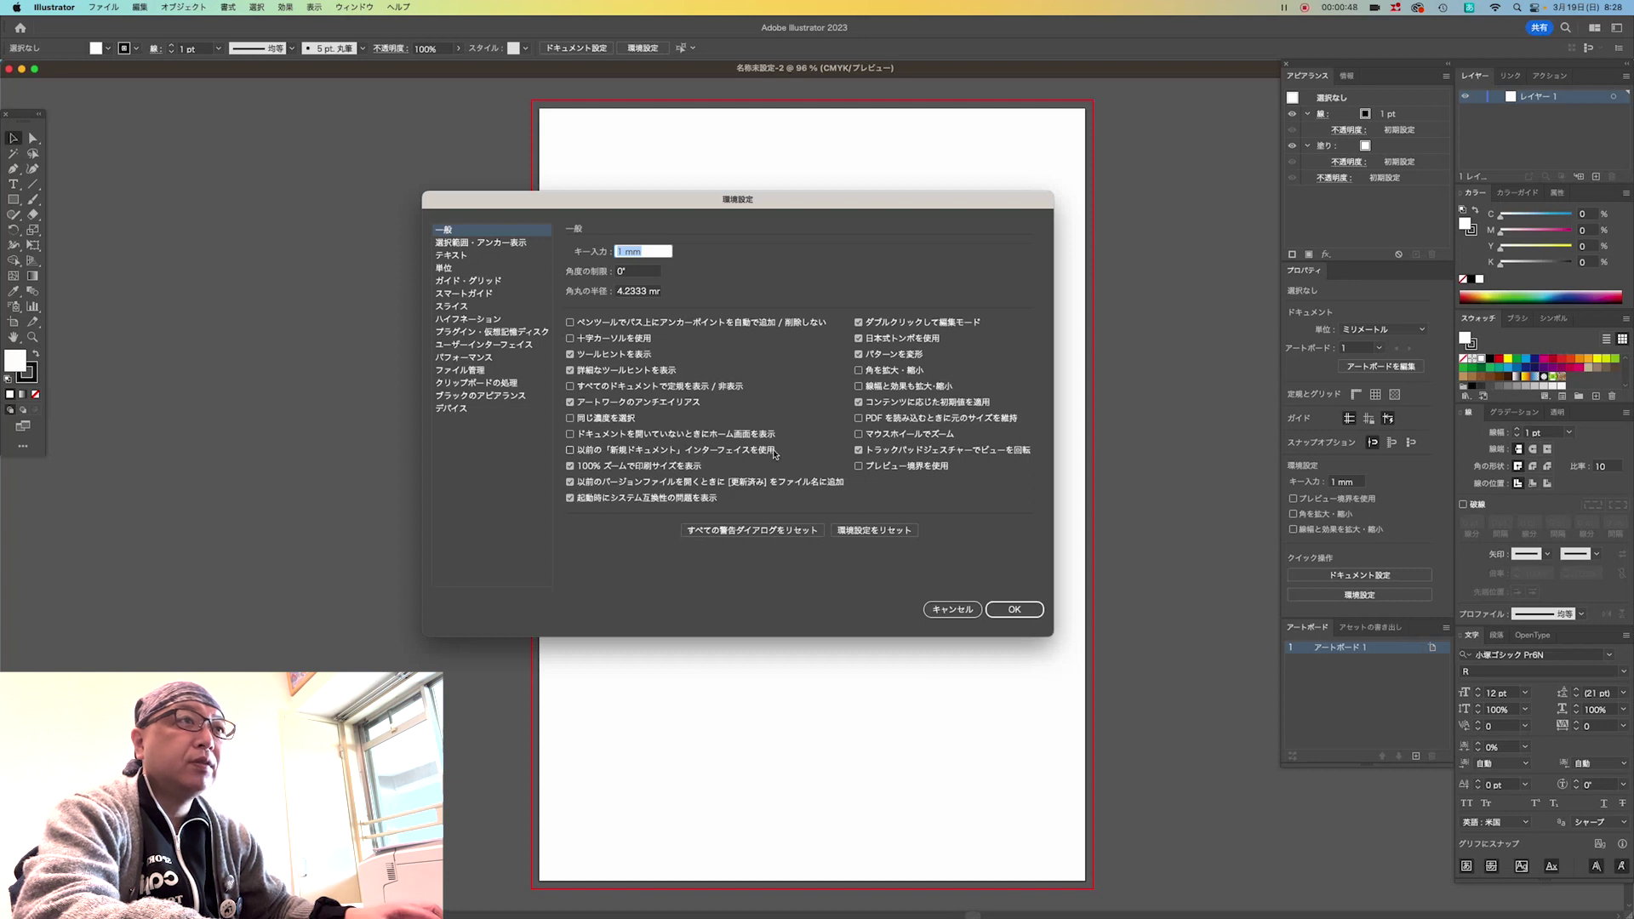
click(571, 451)
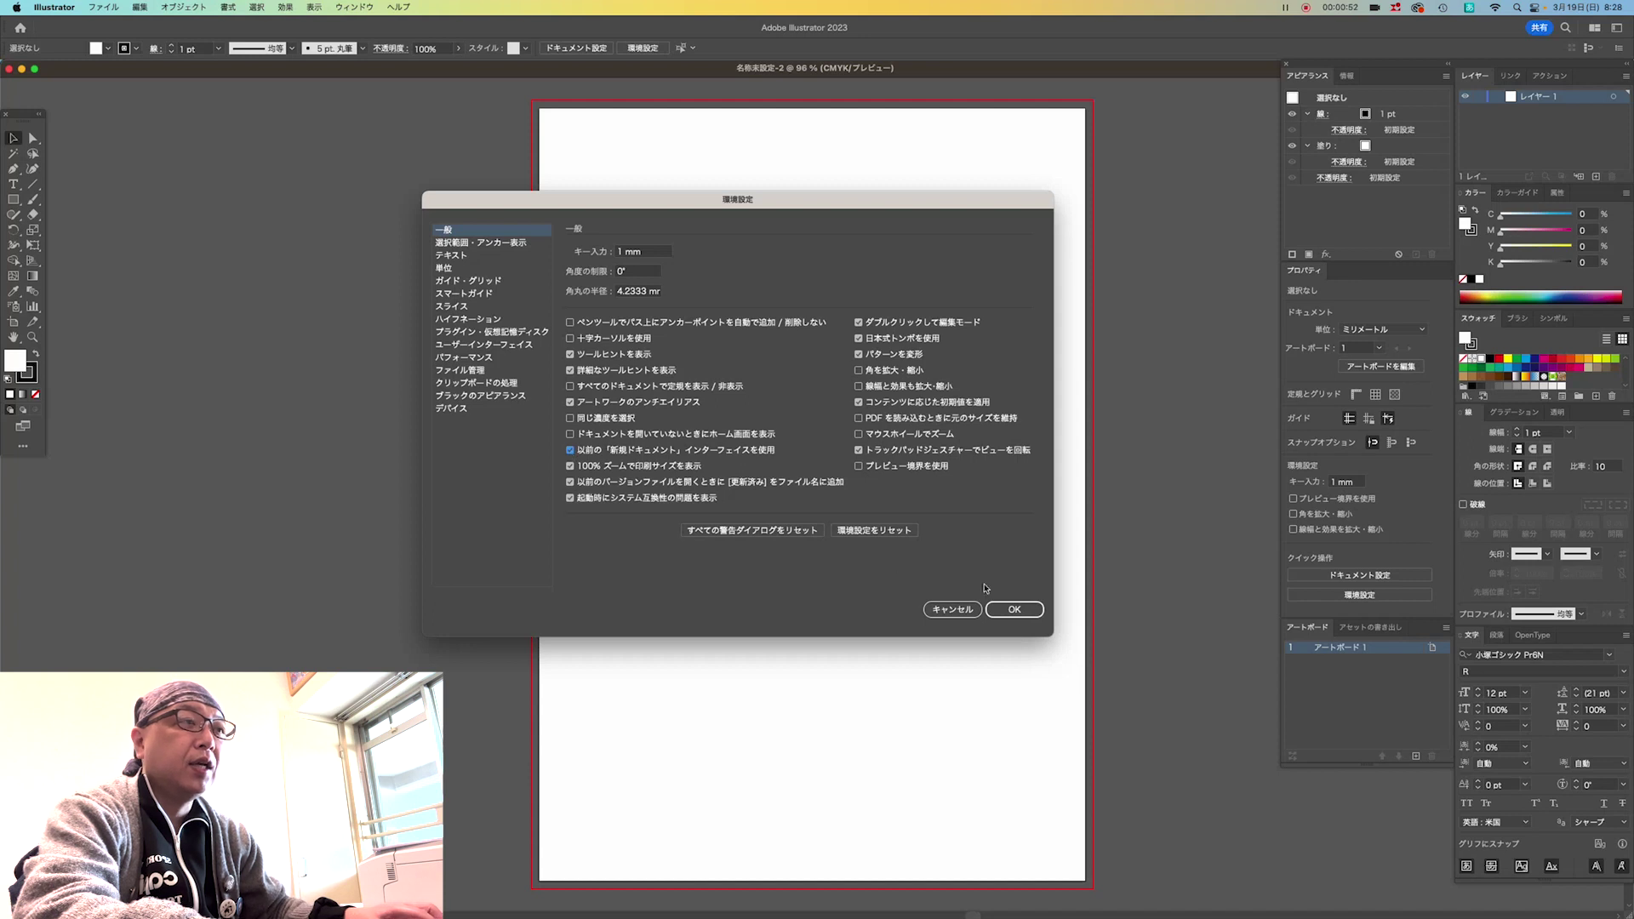
click(1015, 609)
click(97, 7)
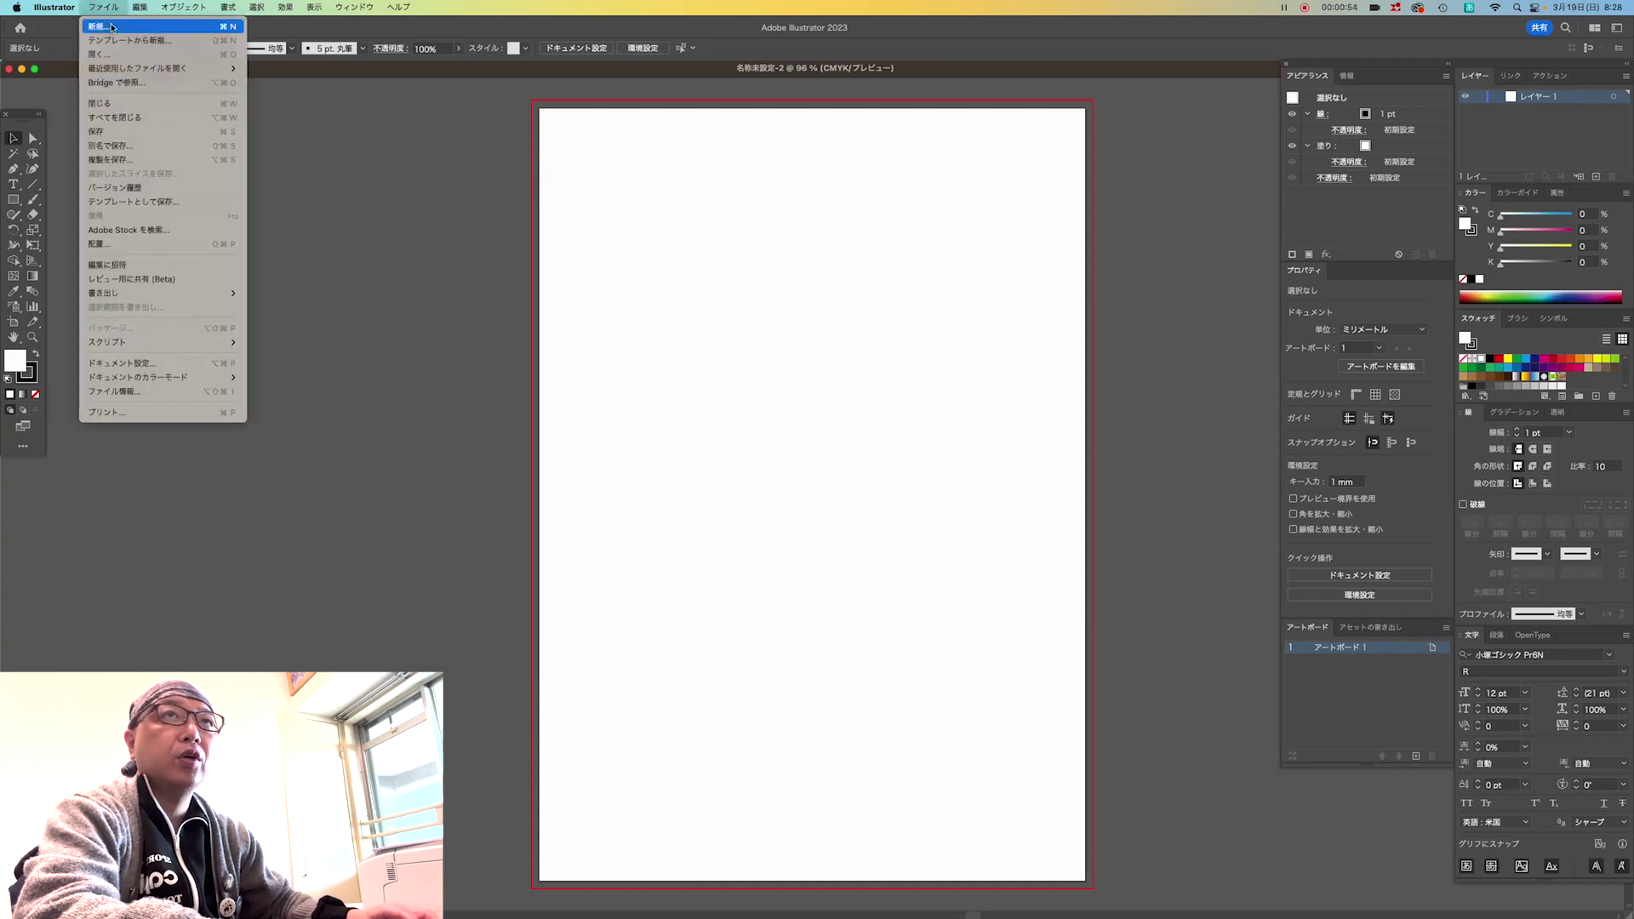
Cancel the legacy New Document dialog, switch the legacy option back off, and close the document.
click(99, 26)
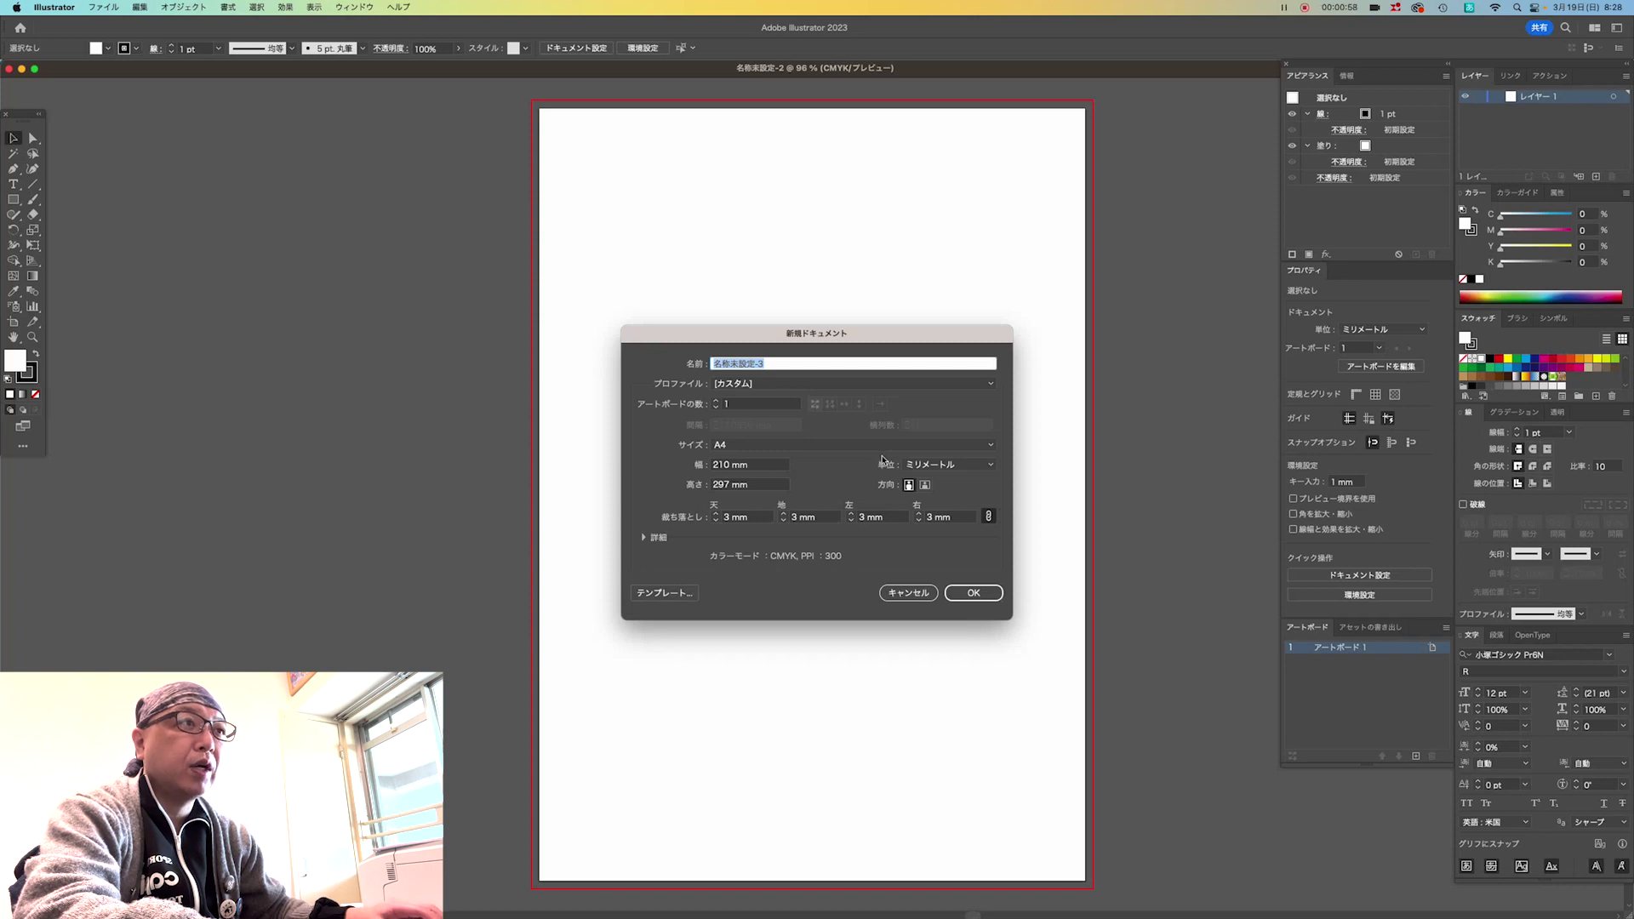
click(922, 603)
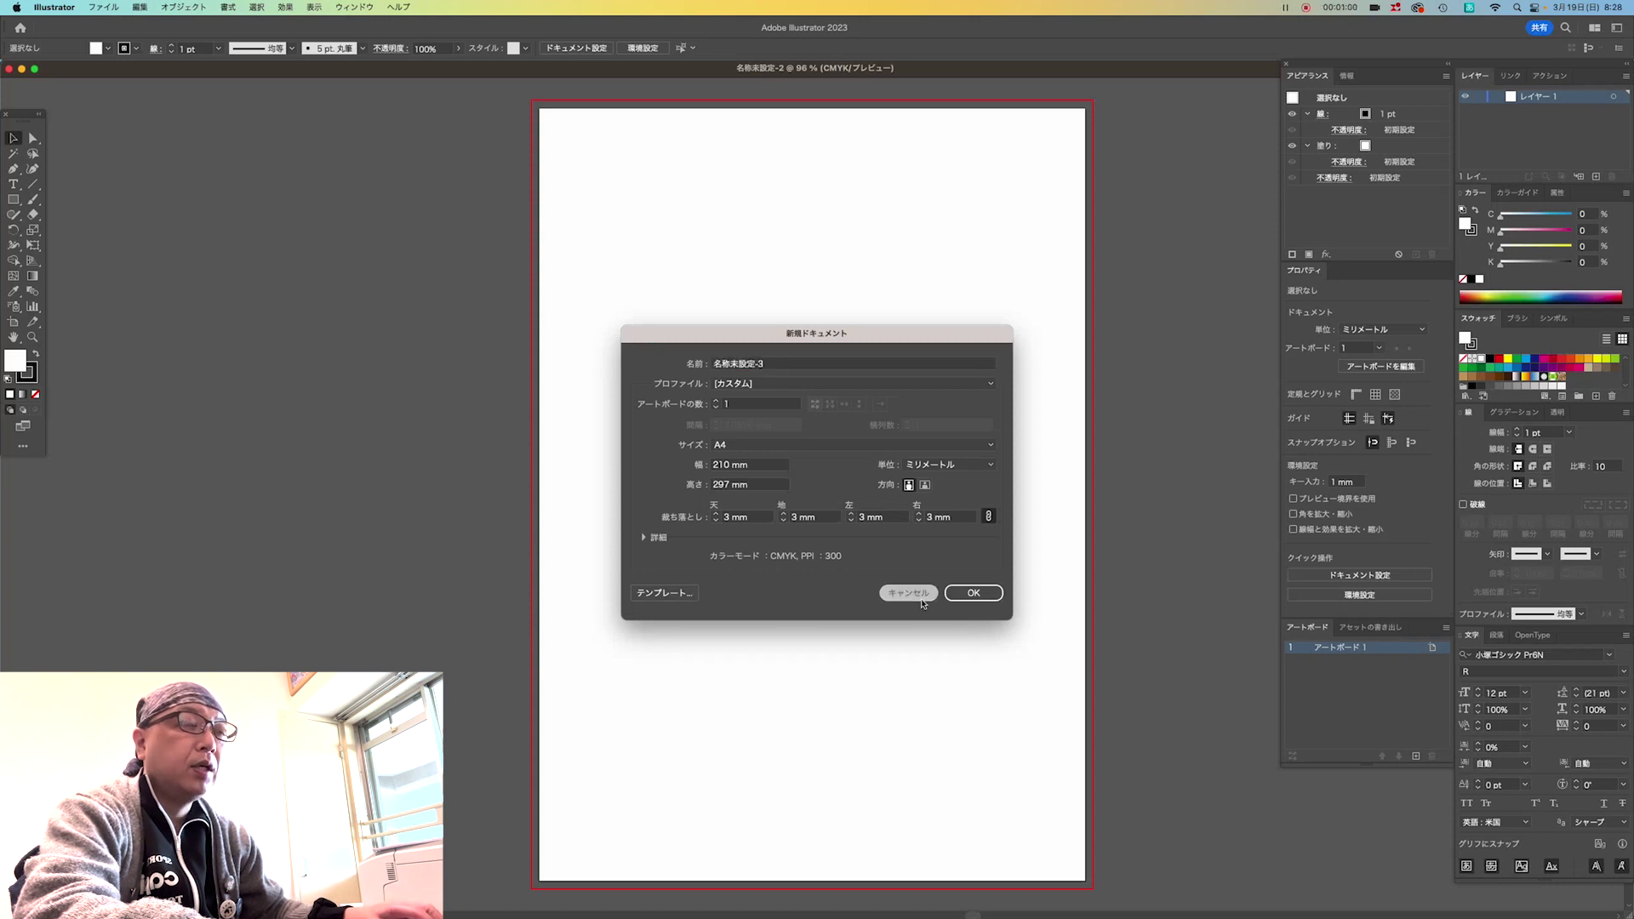
click(60, 6)
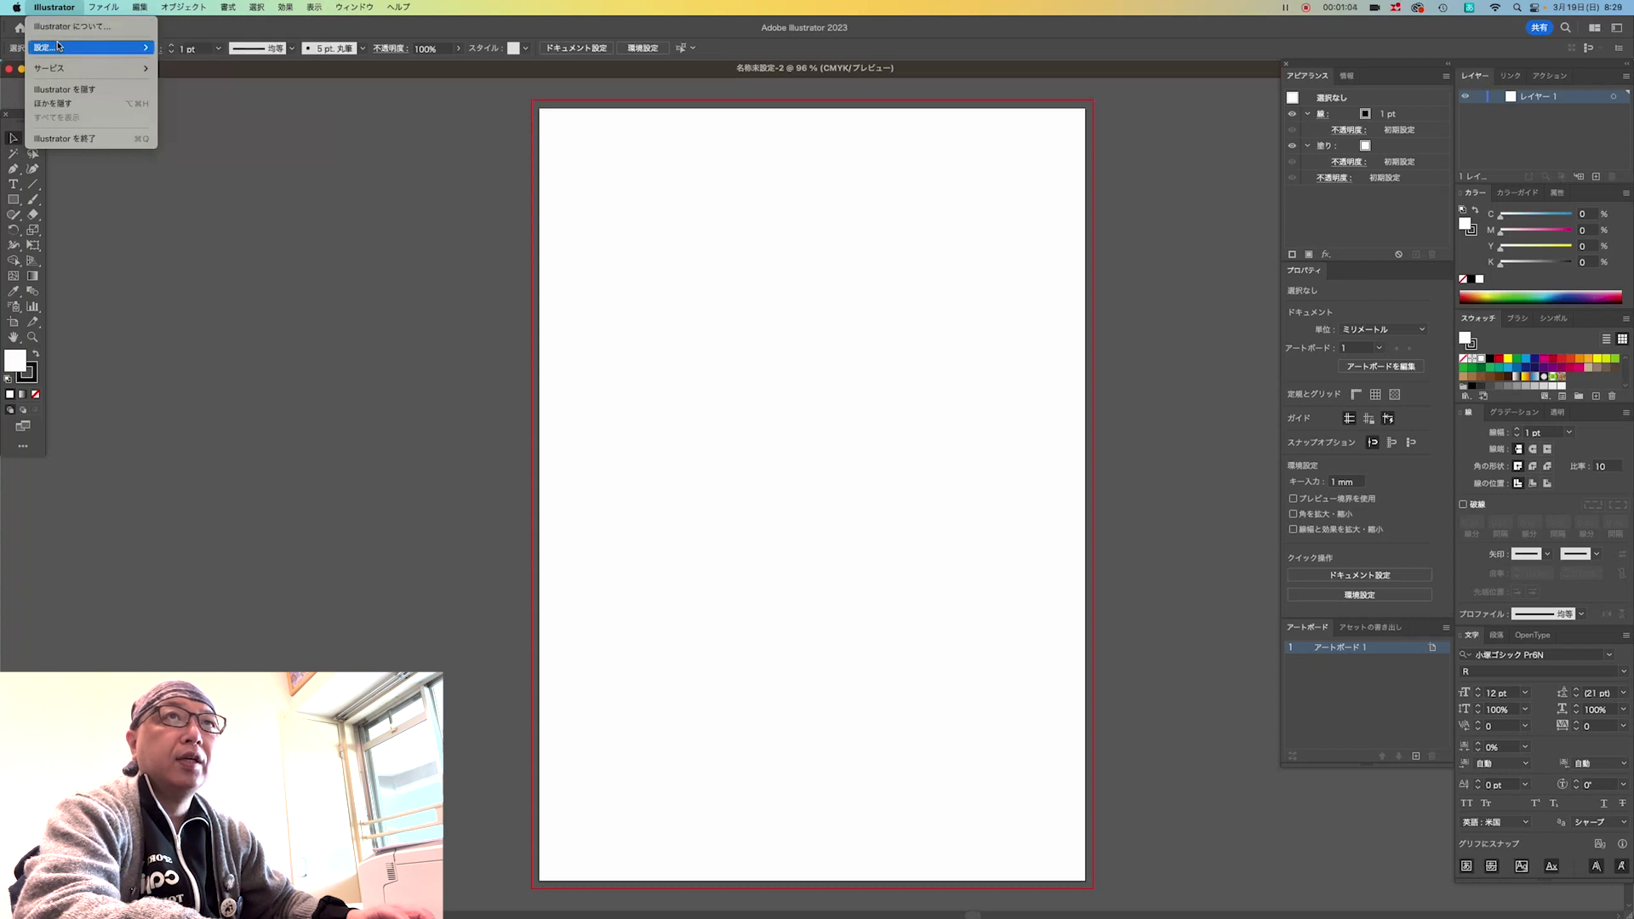
mouse_move(87, 48)
click(196, 48)
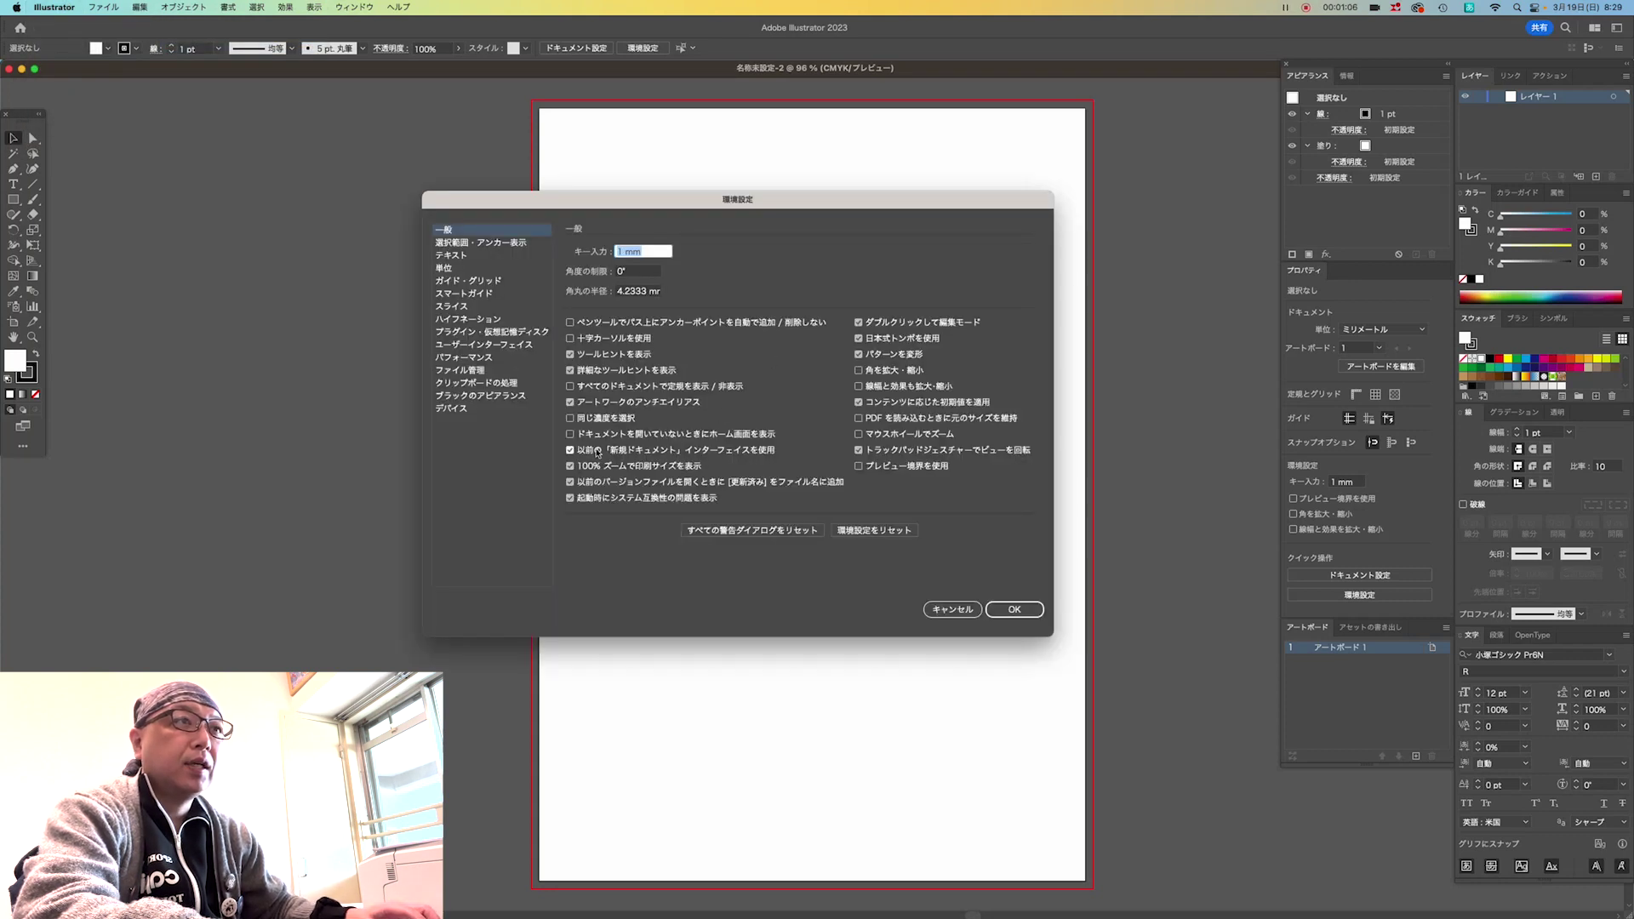
click(571, 449)
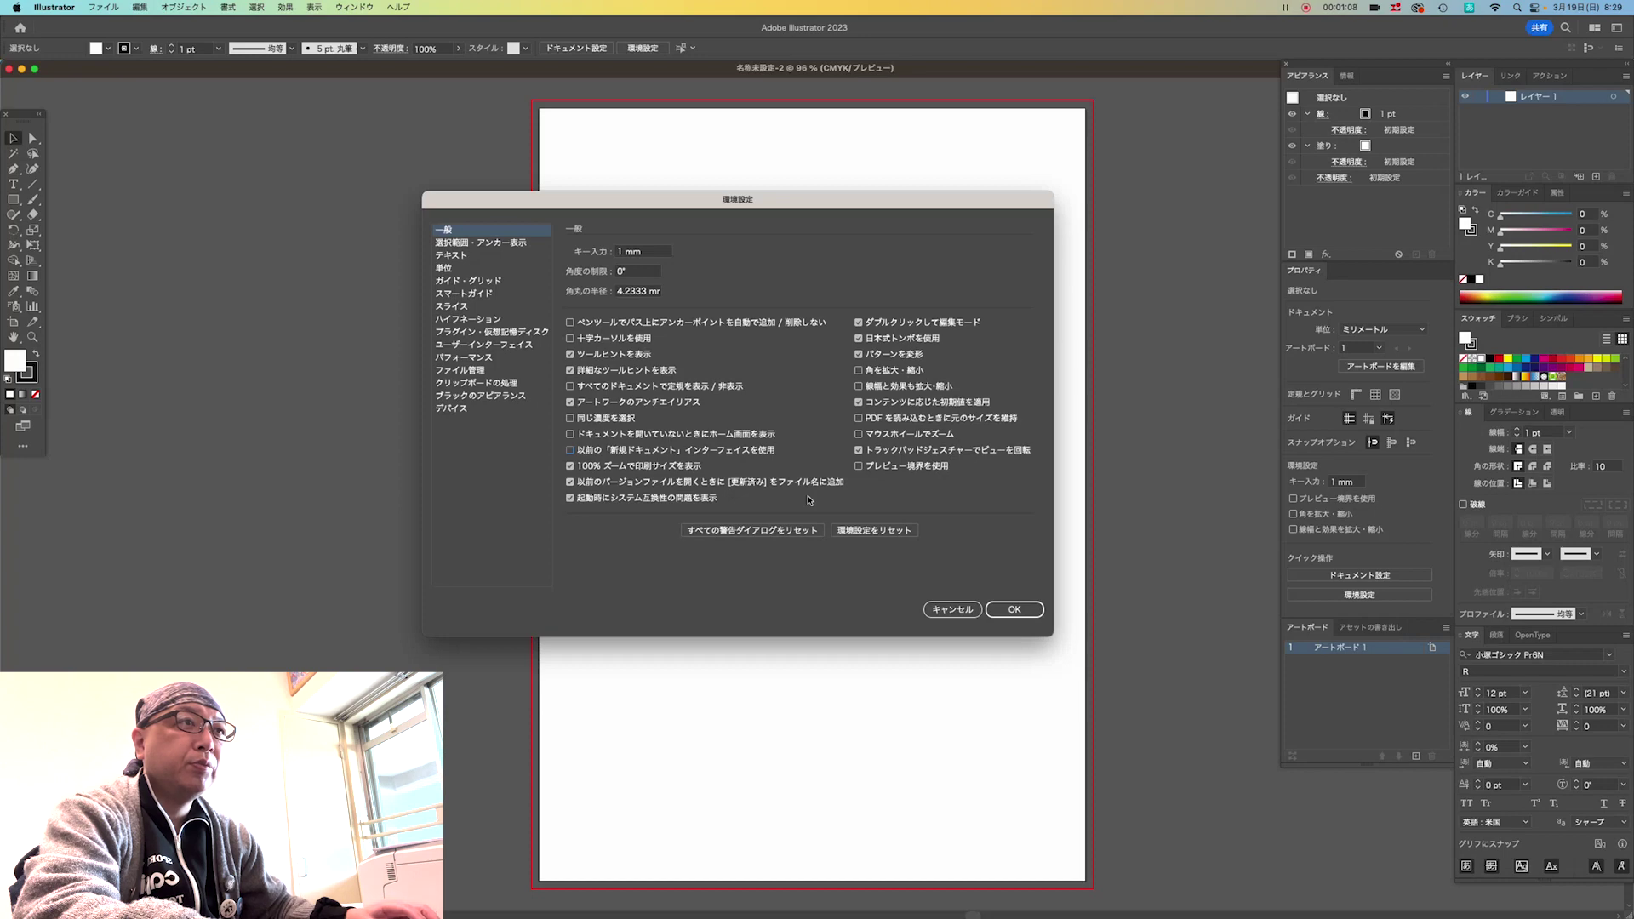
click(1015, 610)
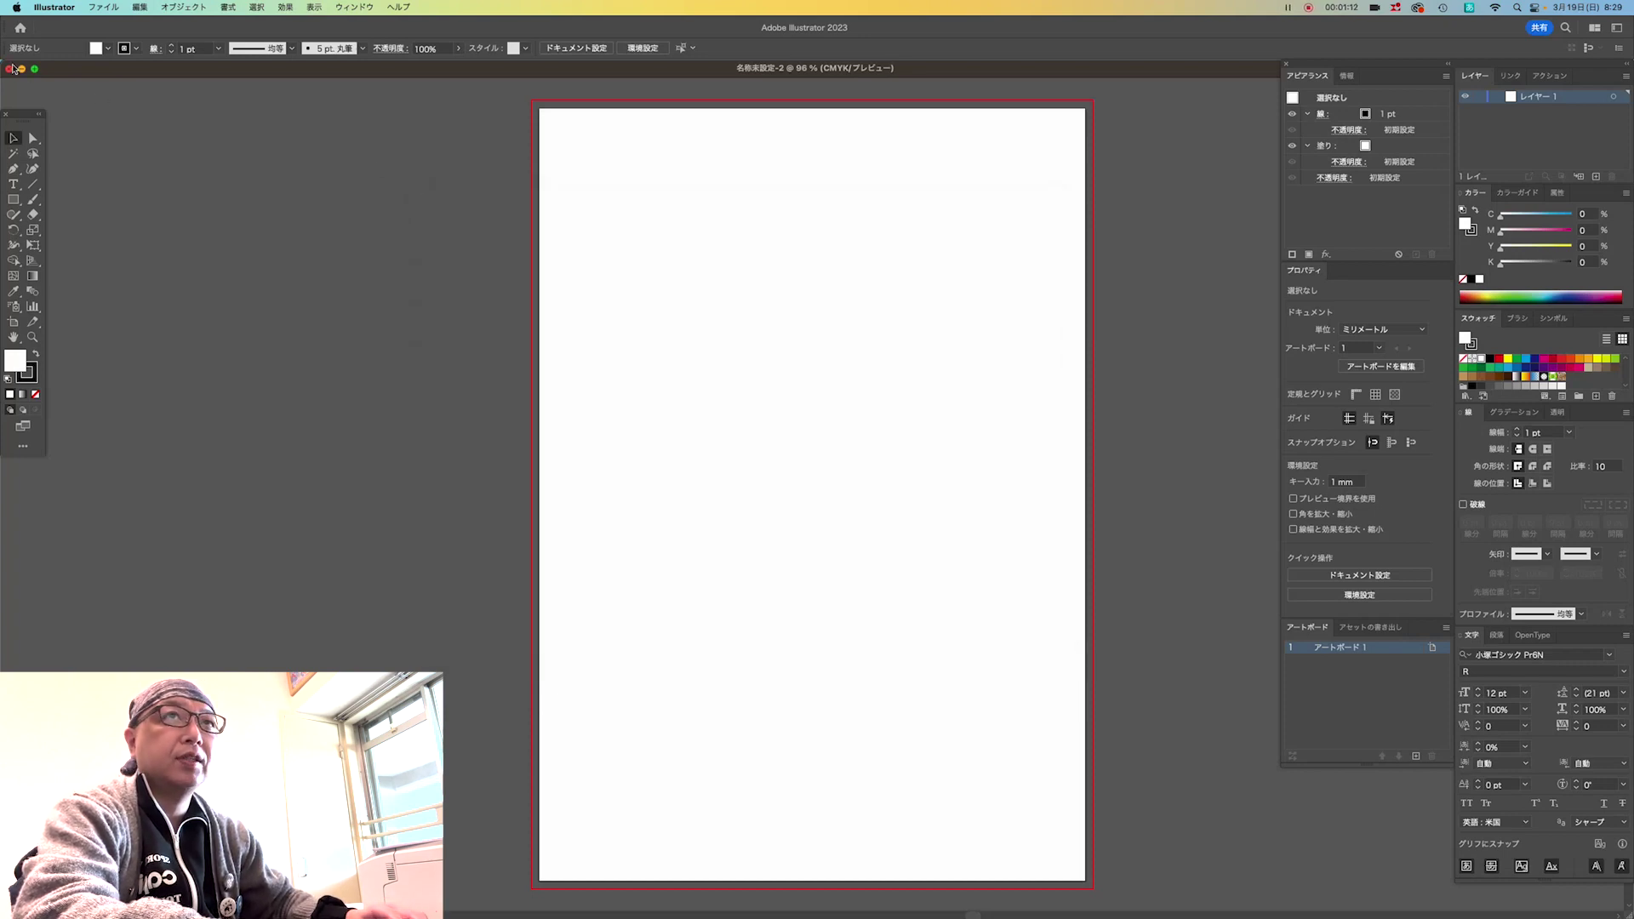
click(10, 69)
Create a new A4 (210 × 297 mm) document from the 印刷 (Print) presets.
click(103, 7)
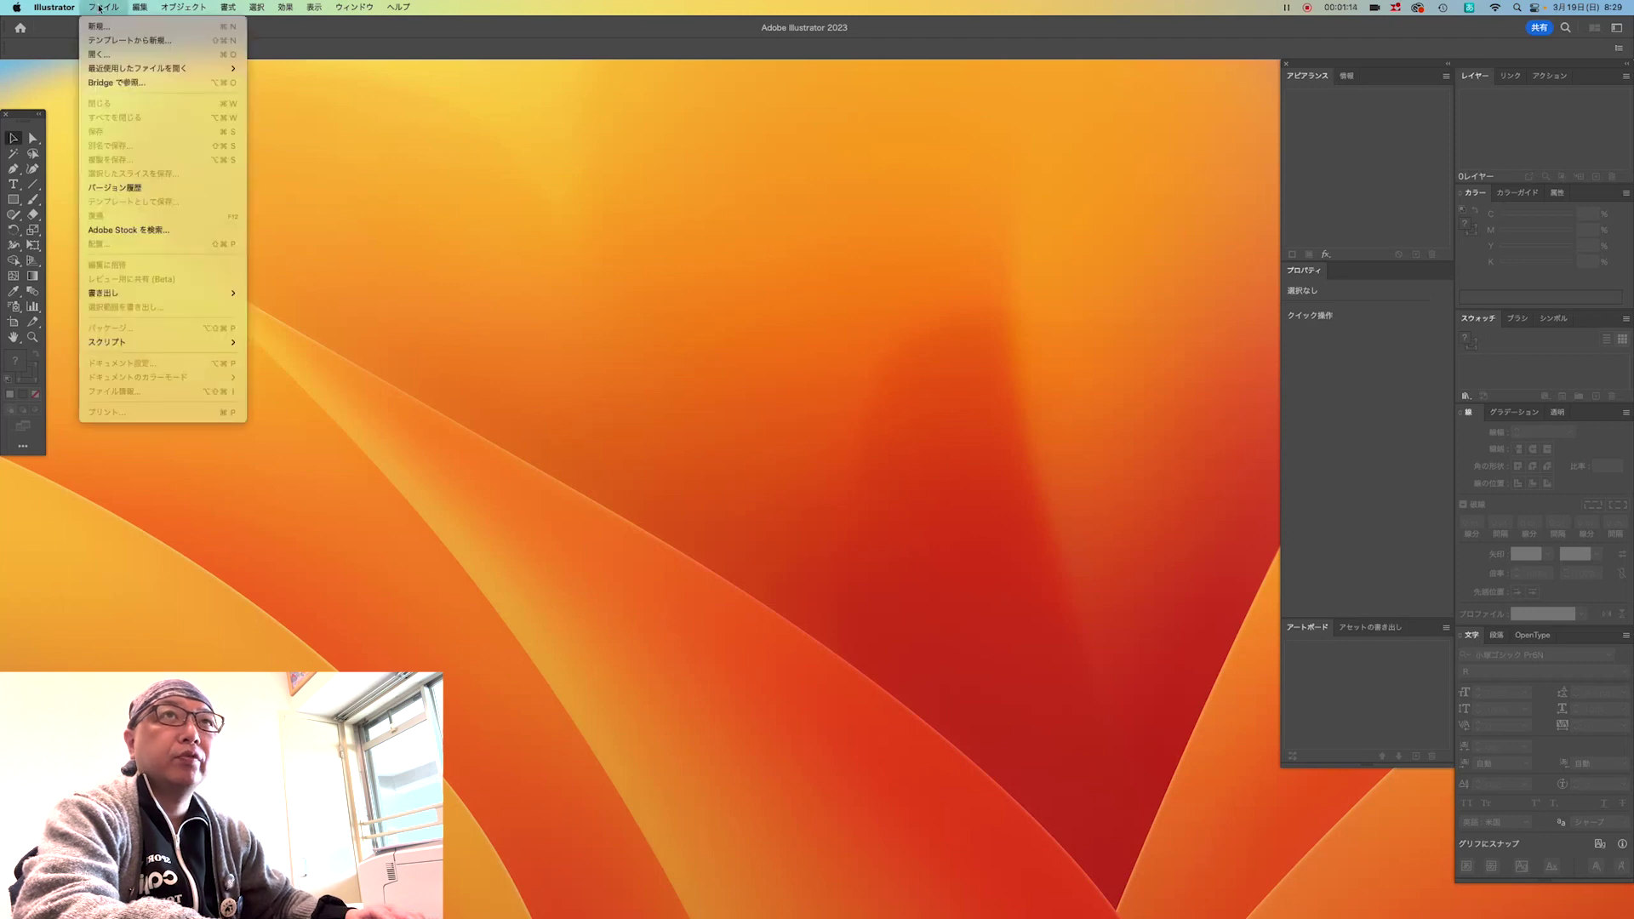
click(106, 27)
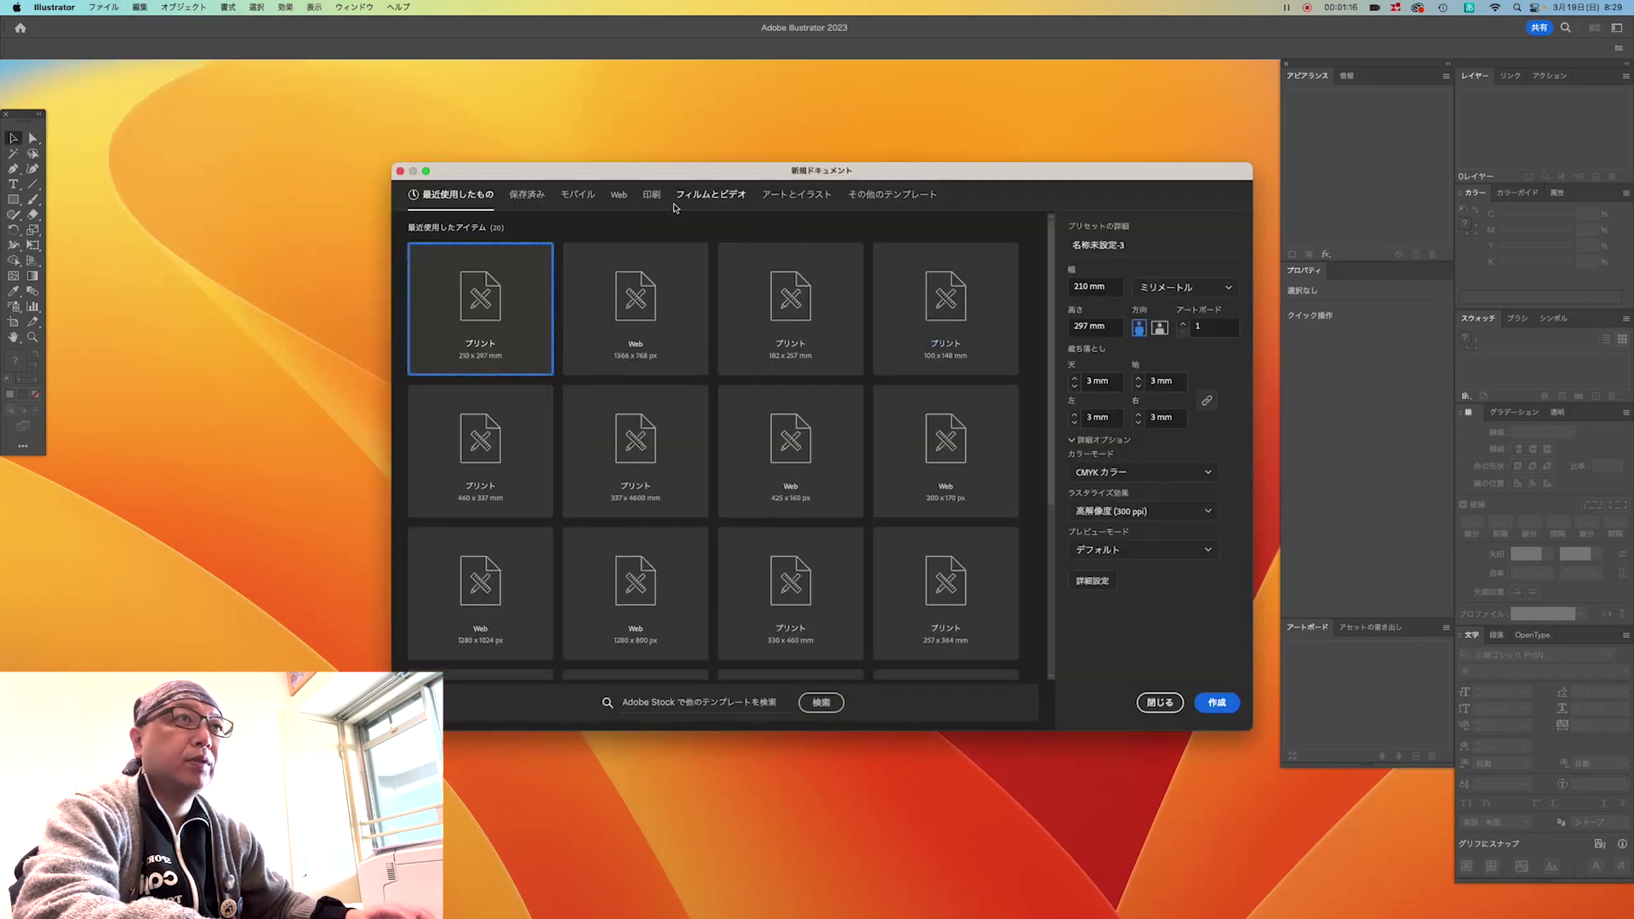
click(618, 196)
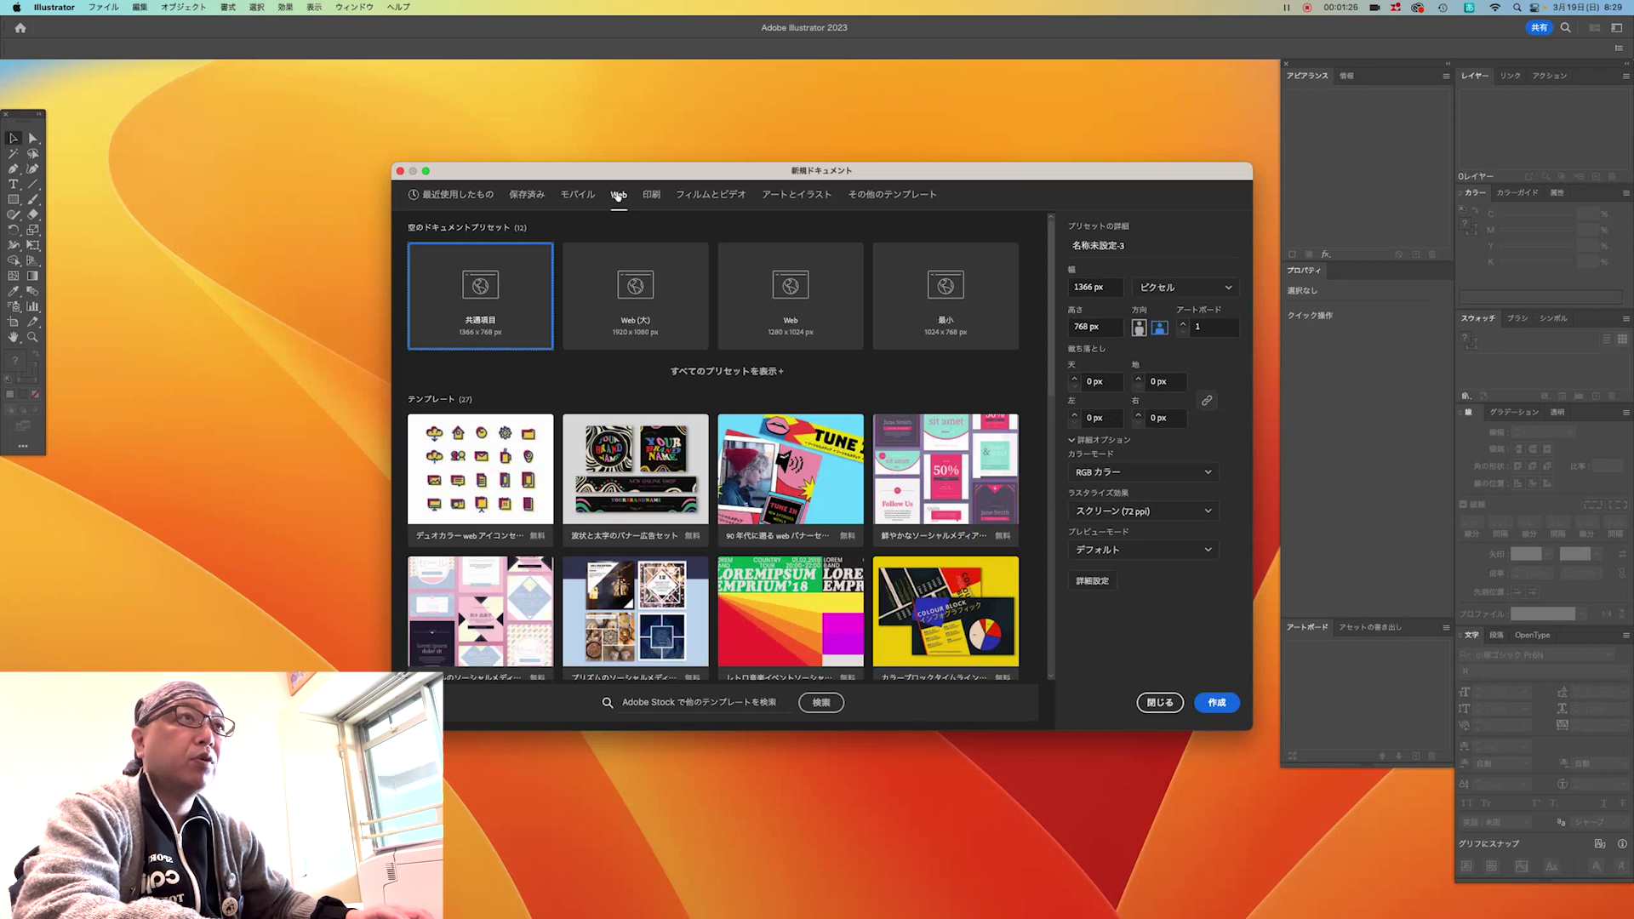
click(652, 196)
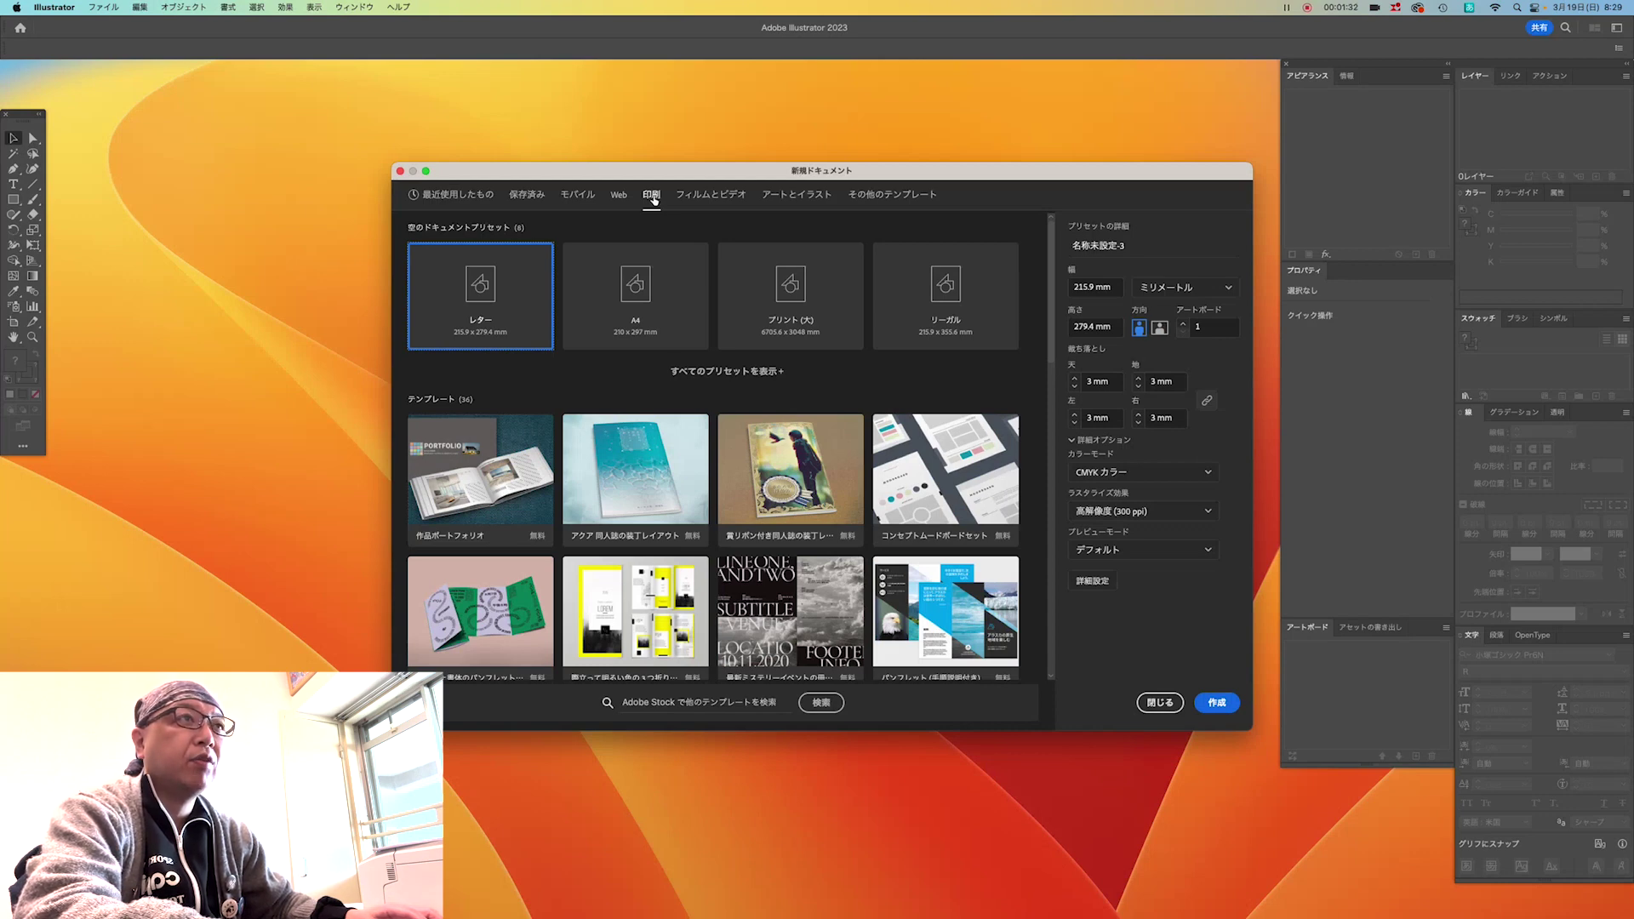
click(638, 279)
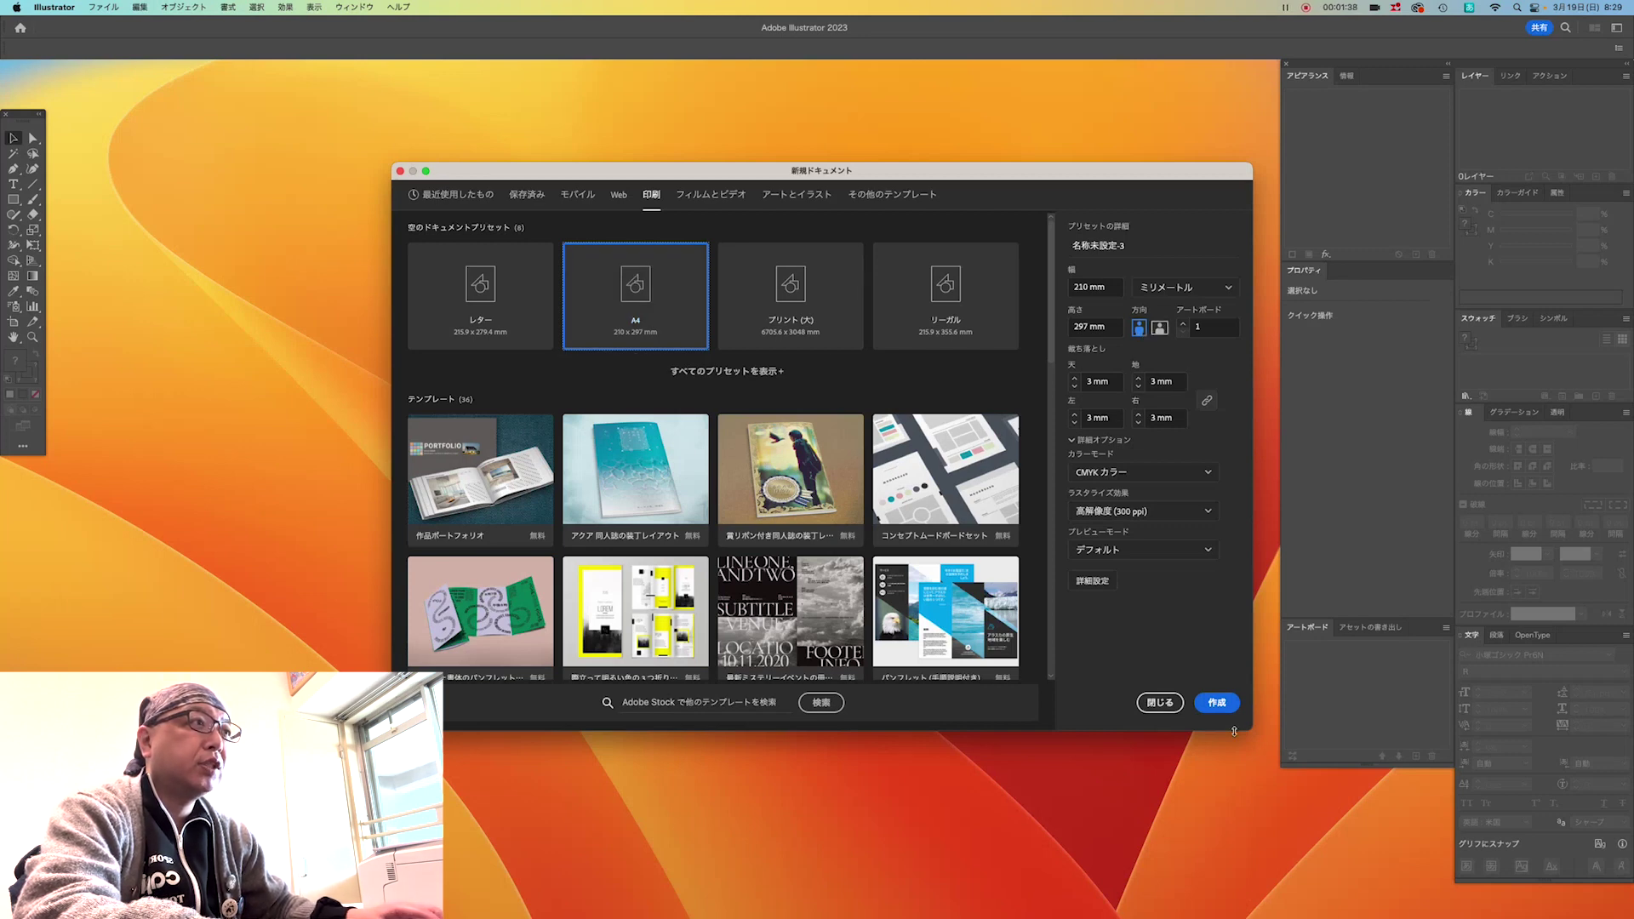
click(1217, 703)
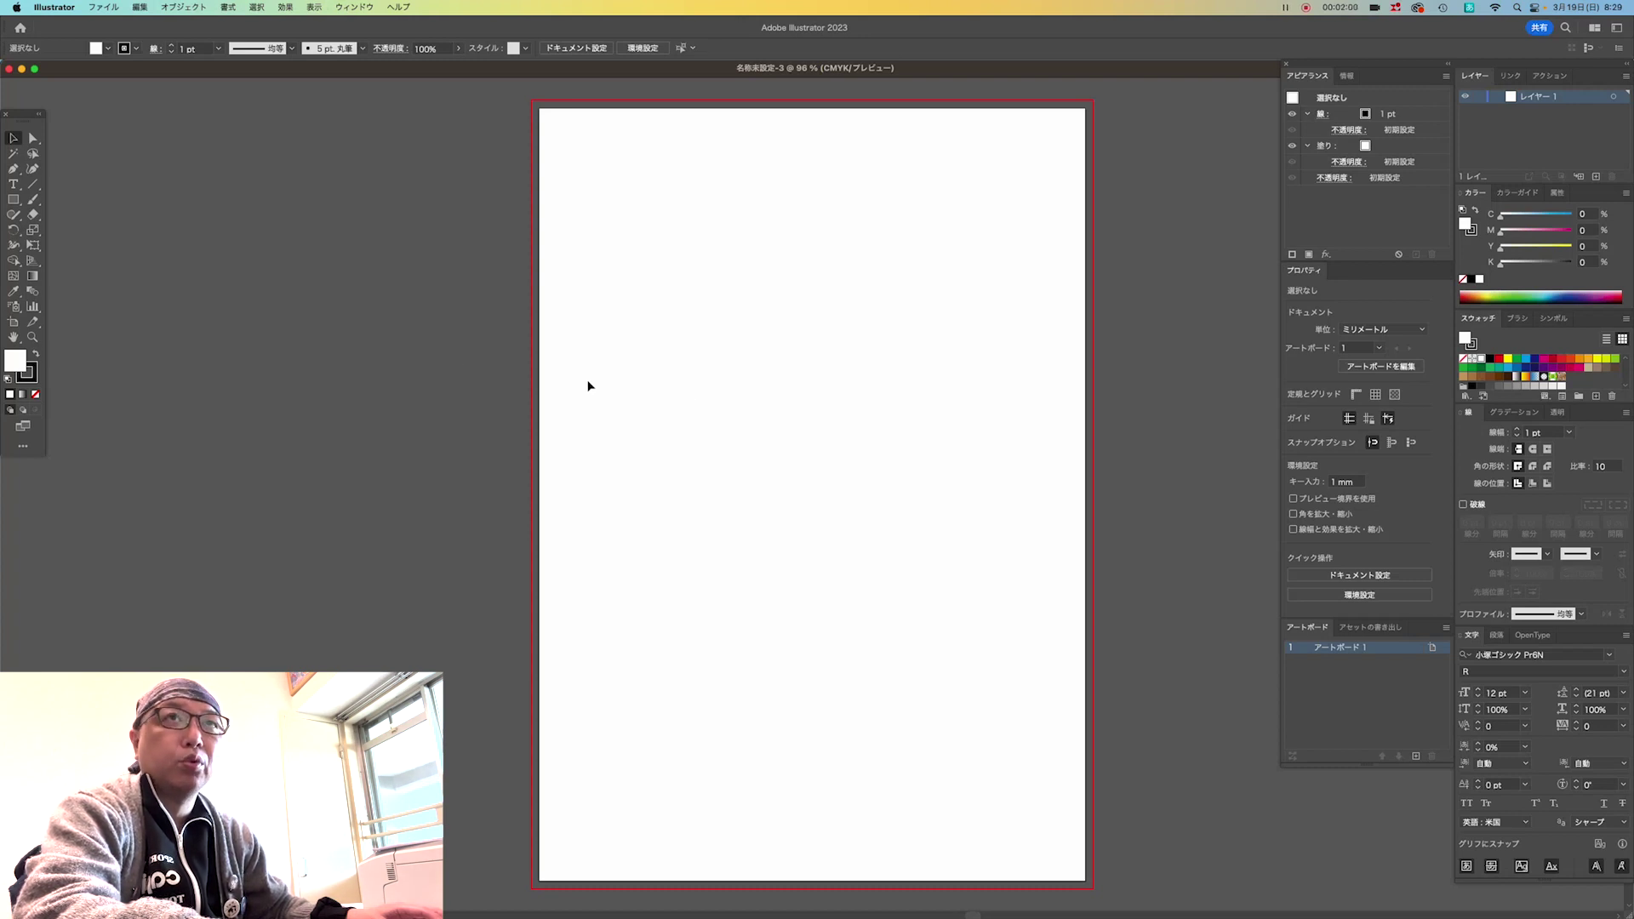
Toggle the toolbar between one and two columns and reveal the Rectangle tool's shape flyout.
click(38, 110)
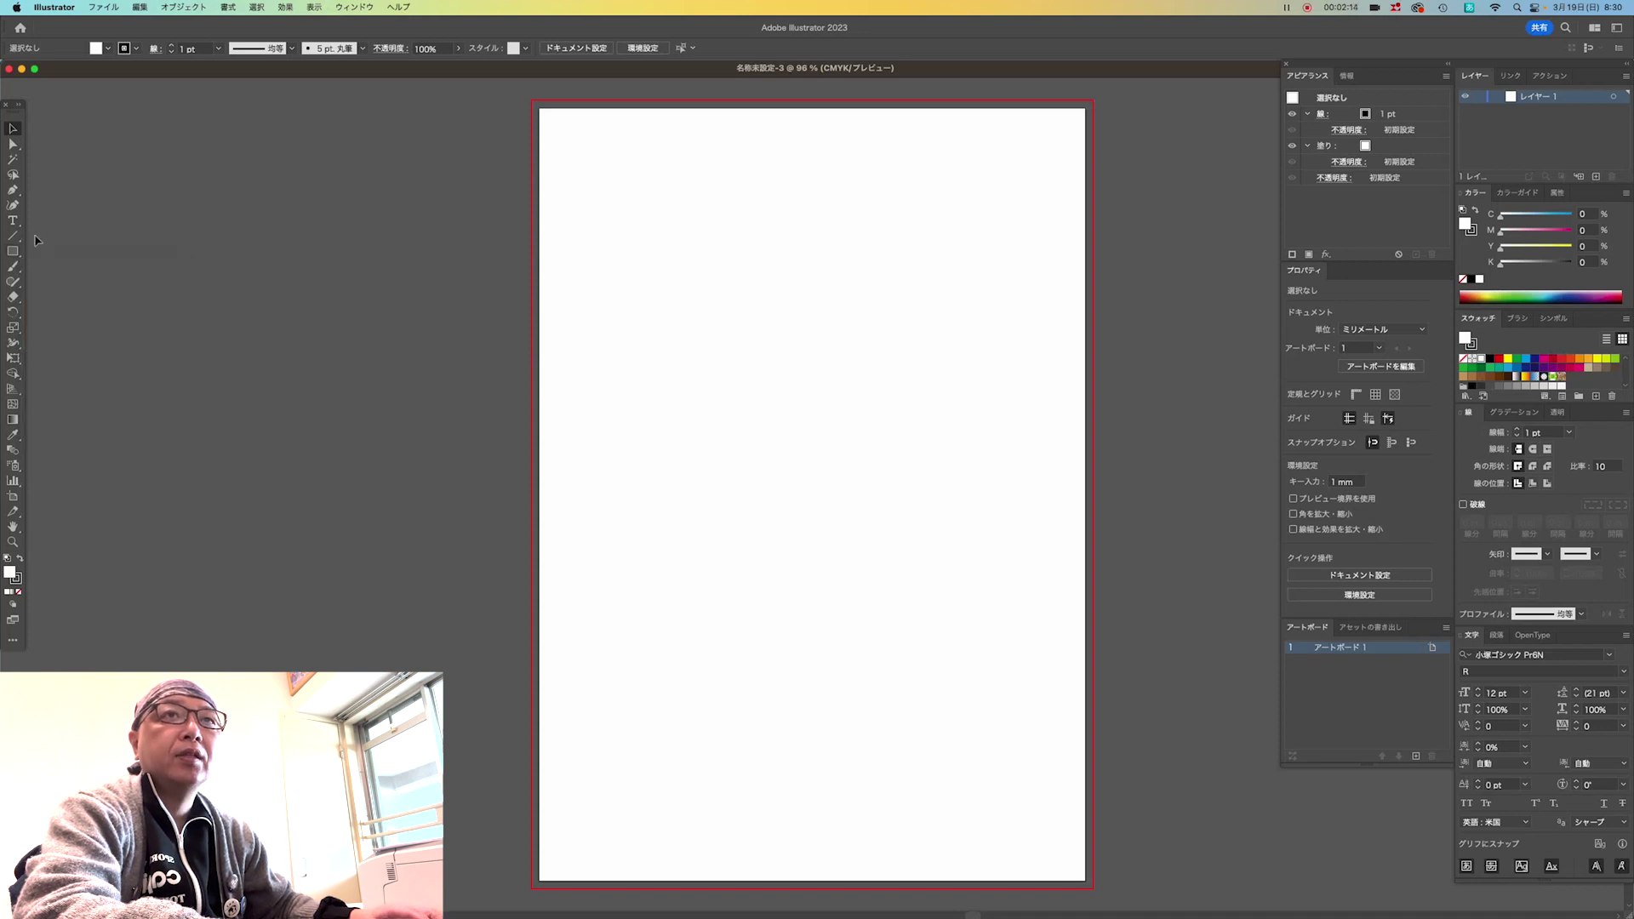
click(18, 105)
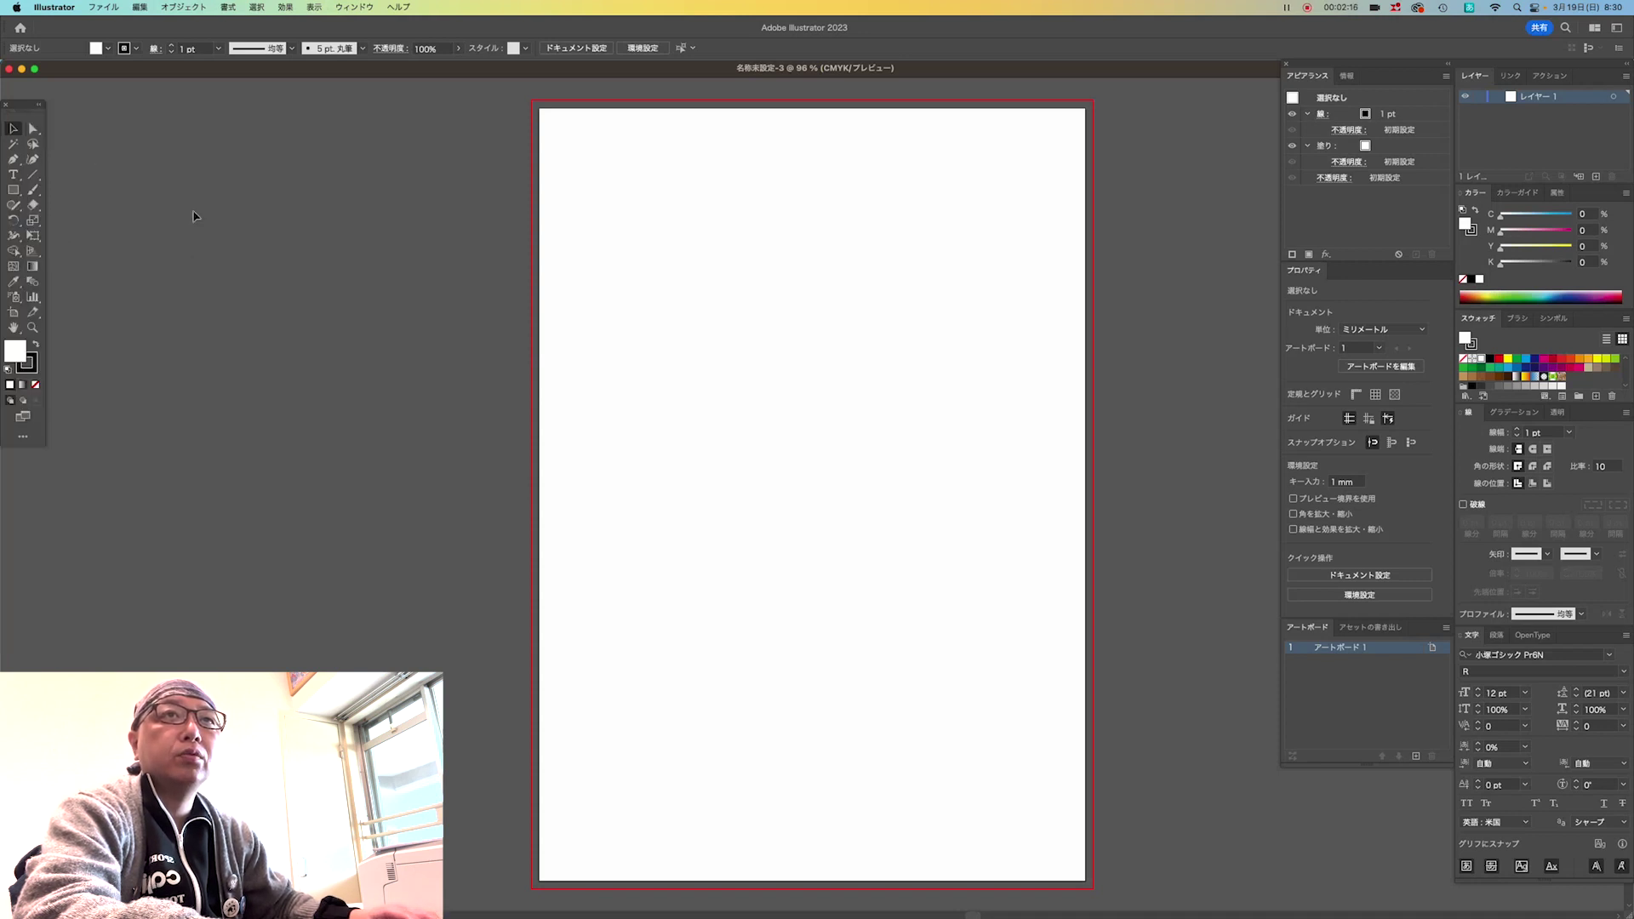
click(13, 191)
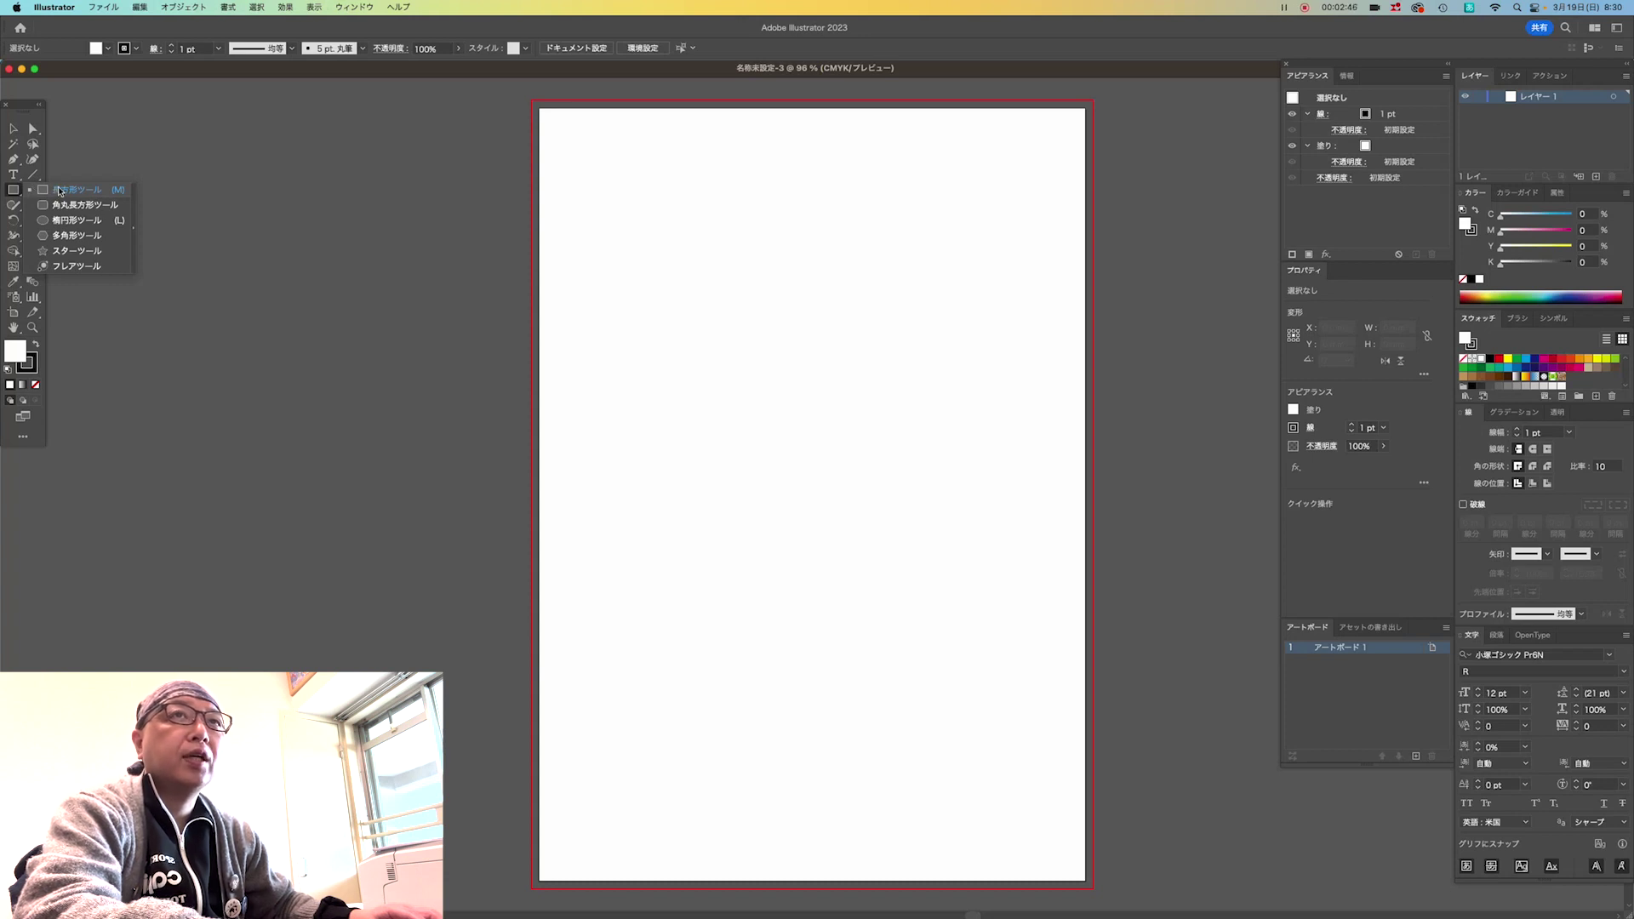
Draw a rectangle of about 42 × 28 mm near the page's top-left corner.
click(85, 189)
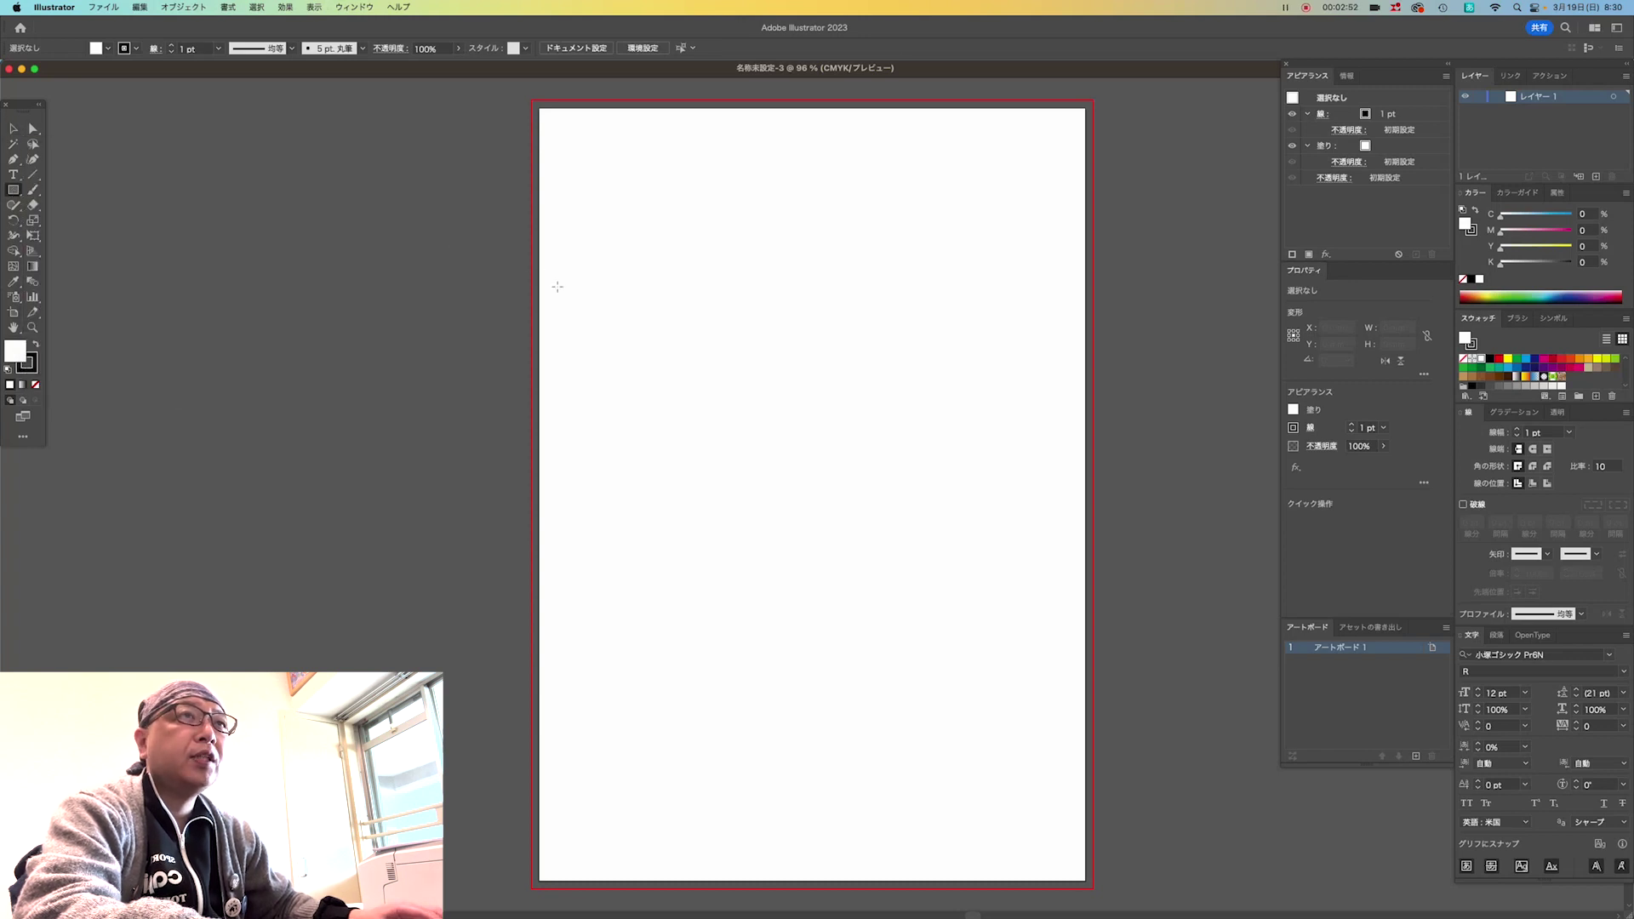
click(11, 129)
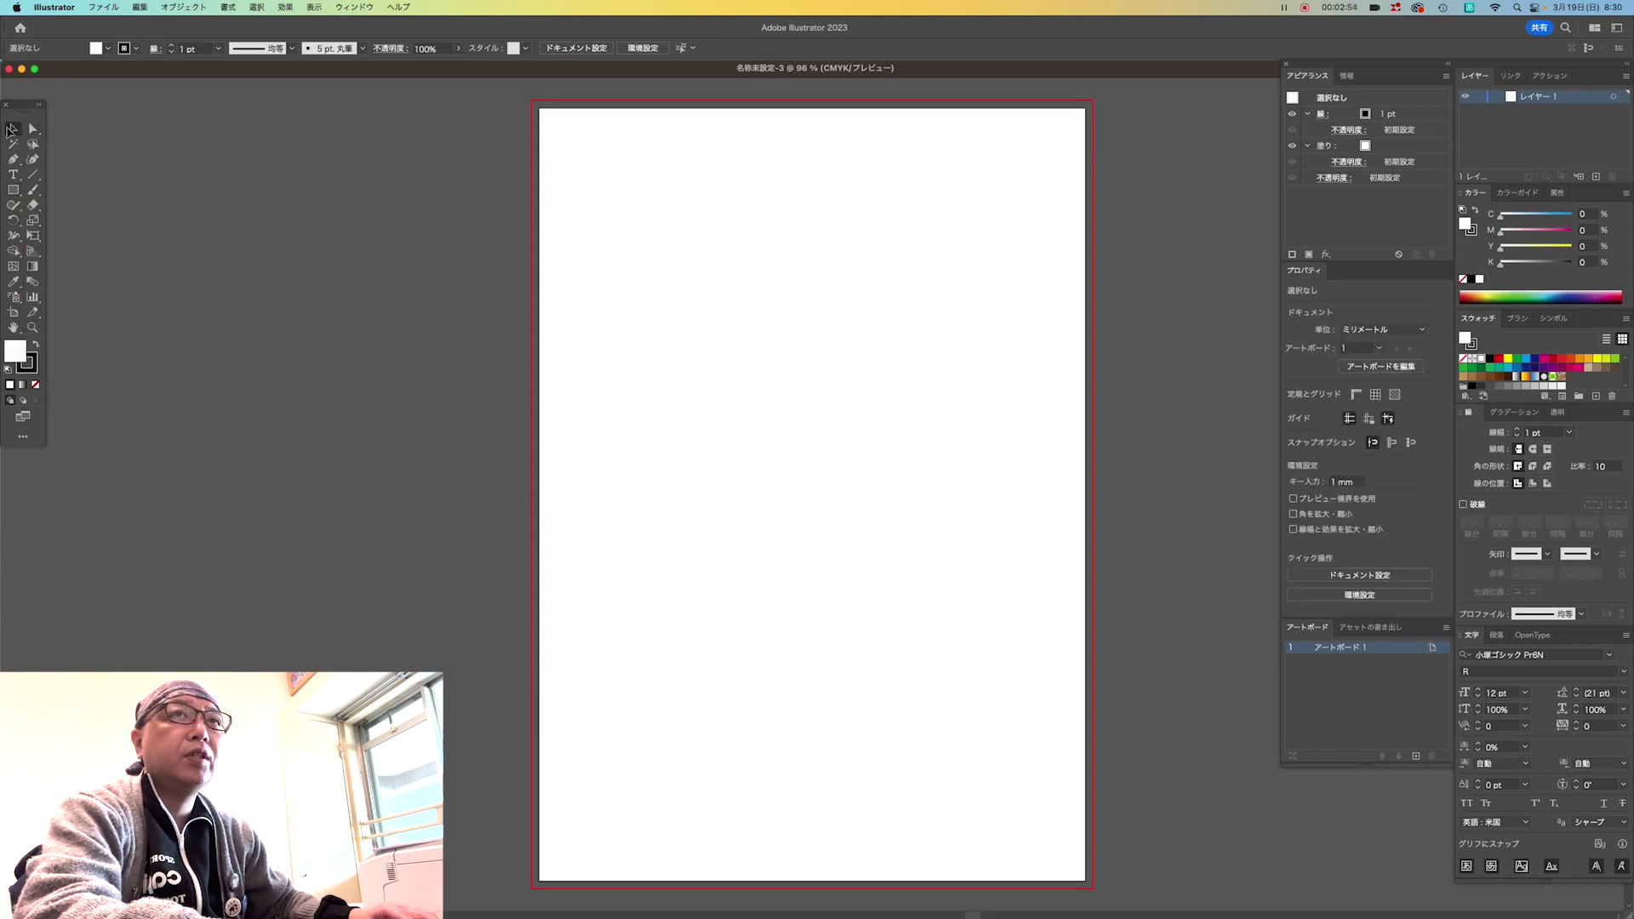
click(38, 103)
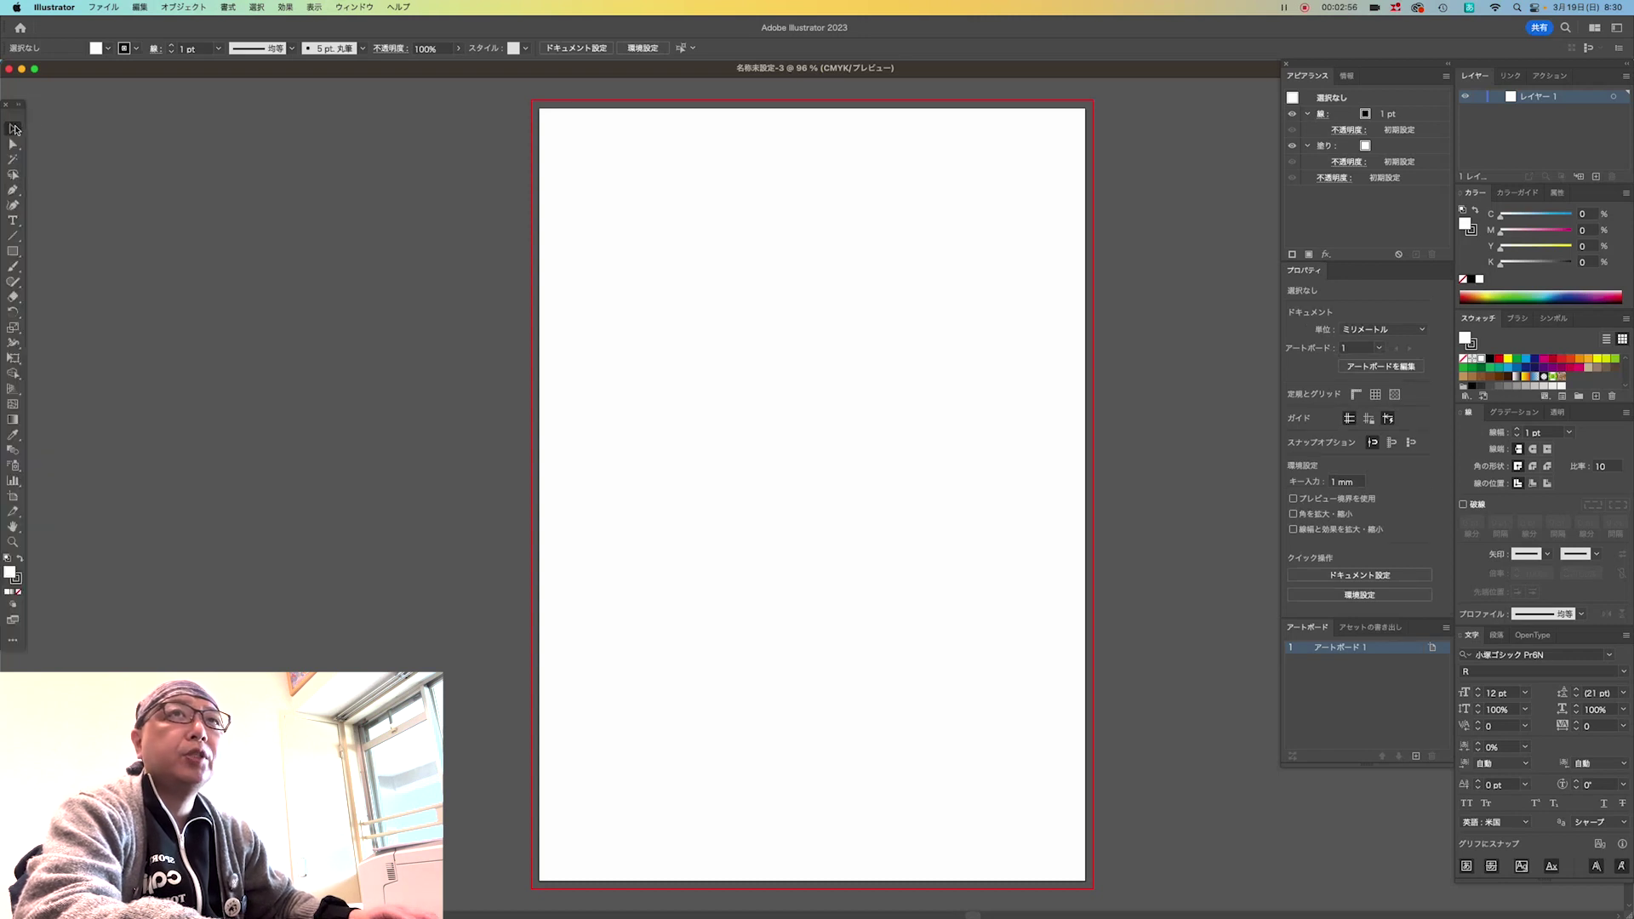
click(18, 104)
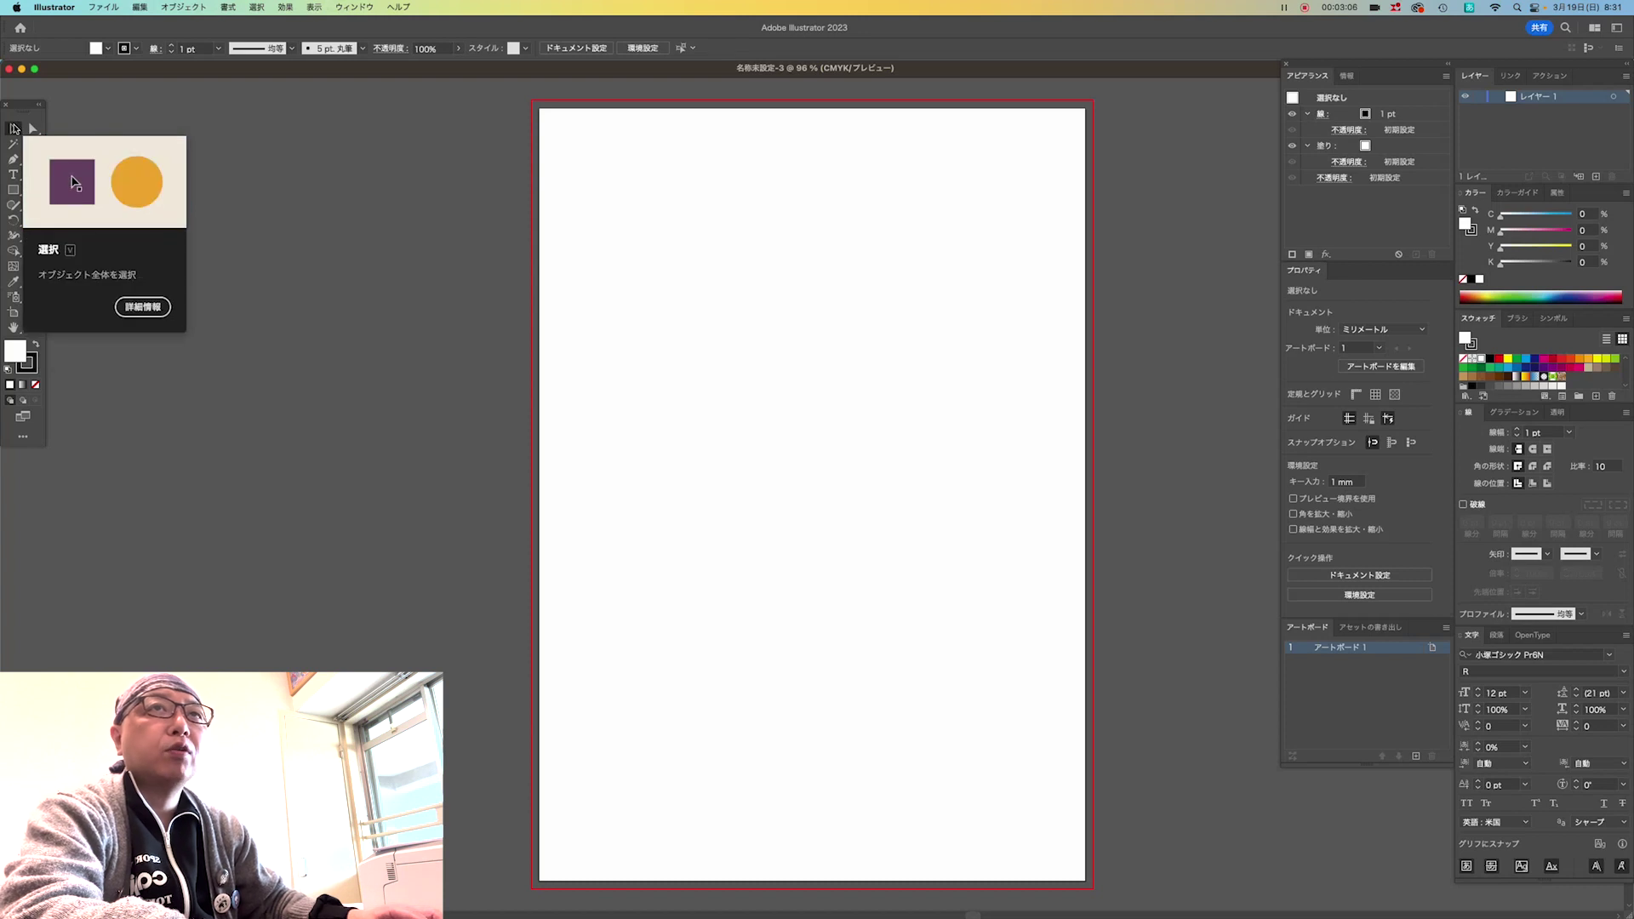
click(8, 191)
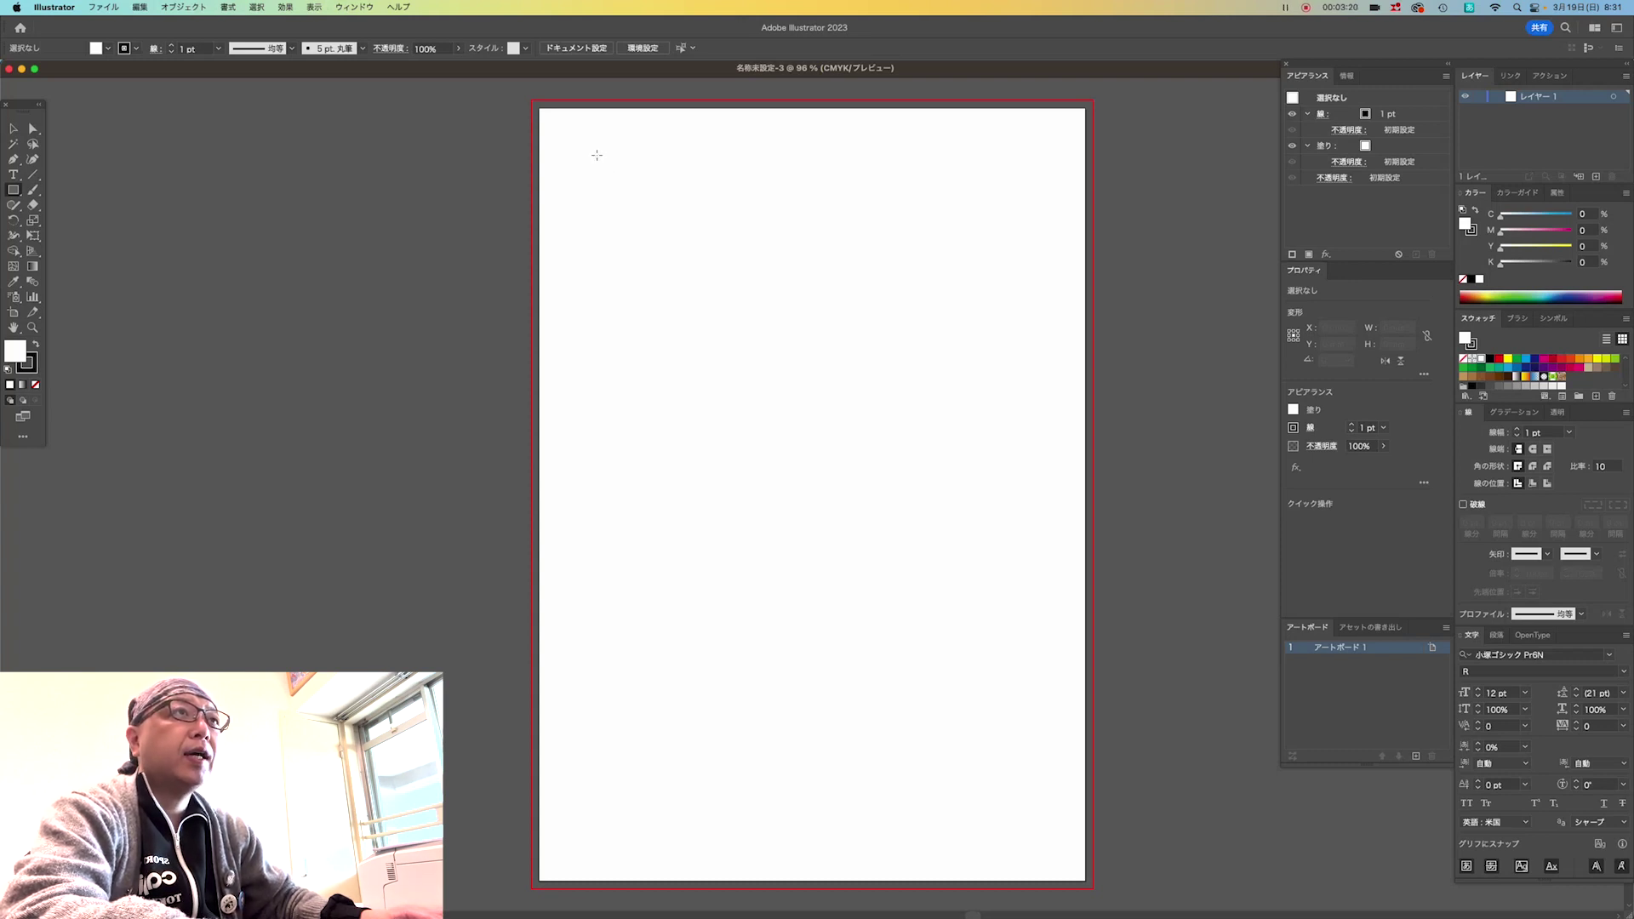
mouse_move(598, 157)
mouse_down()
mouse_move(703, 237)
mouse_move(836, 289)
mouse_move(868, 249)
mouse_move(805, 195)
mouse_move(726, 213)
mouse_move(630, 269)
mouse_move(606, 351)
mouse_move(841, 337)
mouse_move(828, 215)
mouse_move(744, 204)
mouse_move(675, 244)
mouse_move(658, 364)
mouse_move(760, 389)
mouse_move(858, 335)
mouse_move(795, 256)
mouse_move(704, 255)
mouse_move(653, 296)
mouse_move(712, 317)
mouse_move(832, 299)
mouse_move(766, 233)
mouse_move(697, 236)
mouse_move(660, 268)
mouse_move(685, 316)
mouse_move(826, 332)
mouse_move(852, 277)
mouse_move(707, 254)
mouse_move(692, 303)
mouse_move(820, 317)
mouse_move(815, 257)
mouse_move(769, 252)
mouse_move(723, 288)
mouse_move(747, 277)
mouse_move(810, 315)
mouse_move(656, 284)
mouse_move(769, 253)
mouse_move(784, 291)
mouse_move(754, 264)
mouse_move(770, 235)
mouse_move(821, 230)
mouse_move(723, 183)
mouse_move(707, 228)
mouse_up()
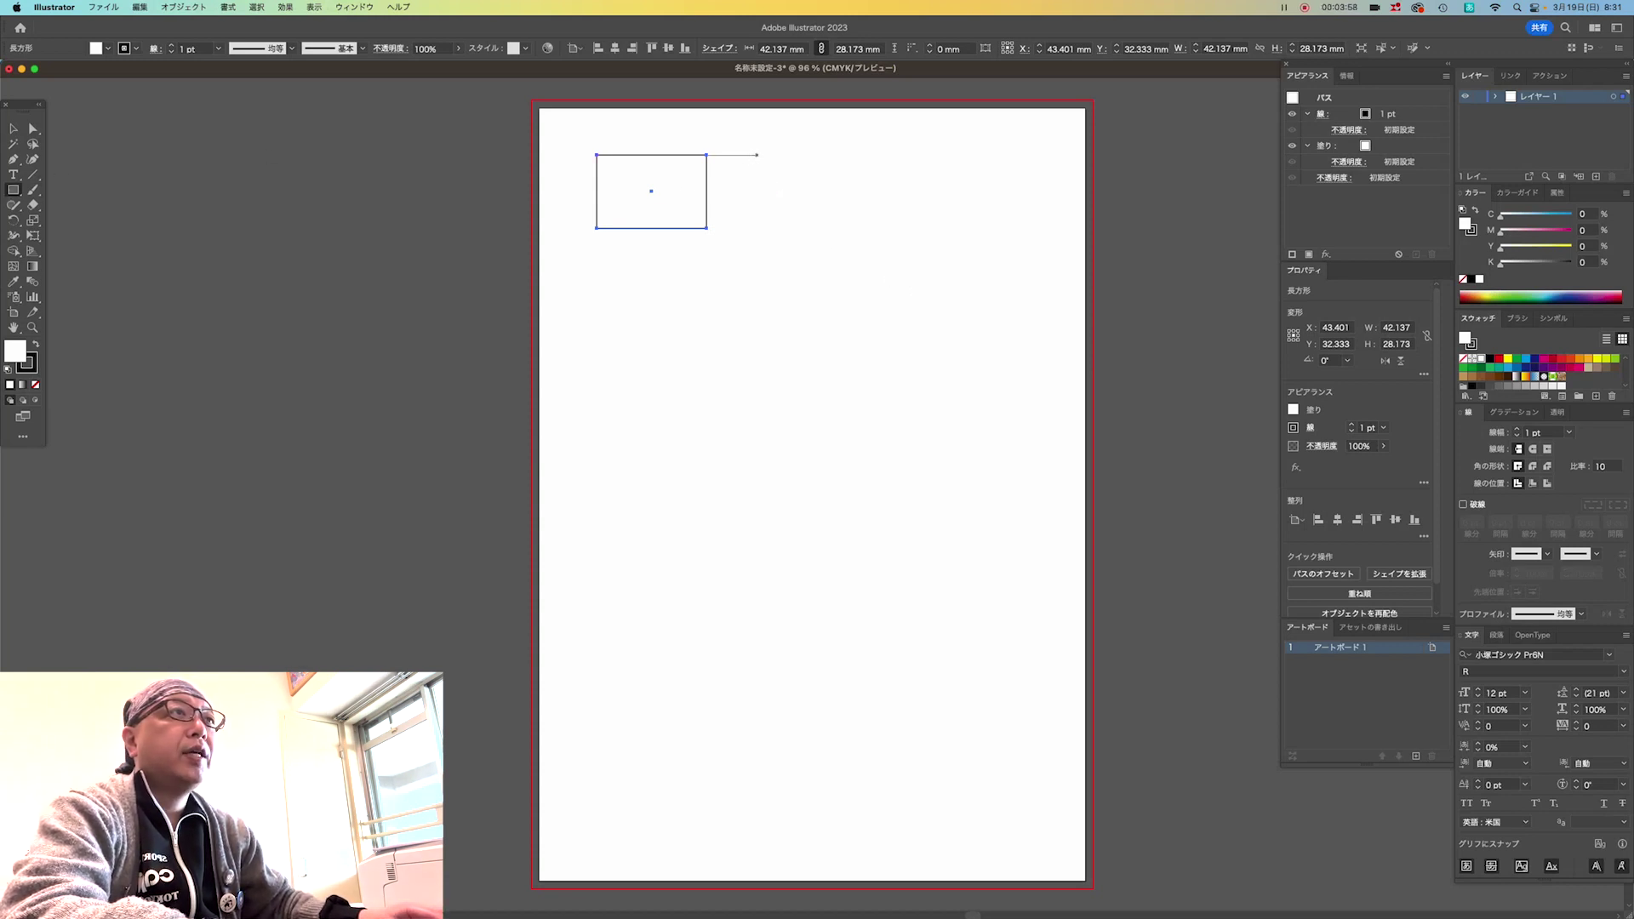
Draw a near-square rectangle of about 26 × 30 mm beside the first, undoing an extra one.
drag(758, 155, 917, 298)
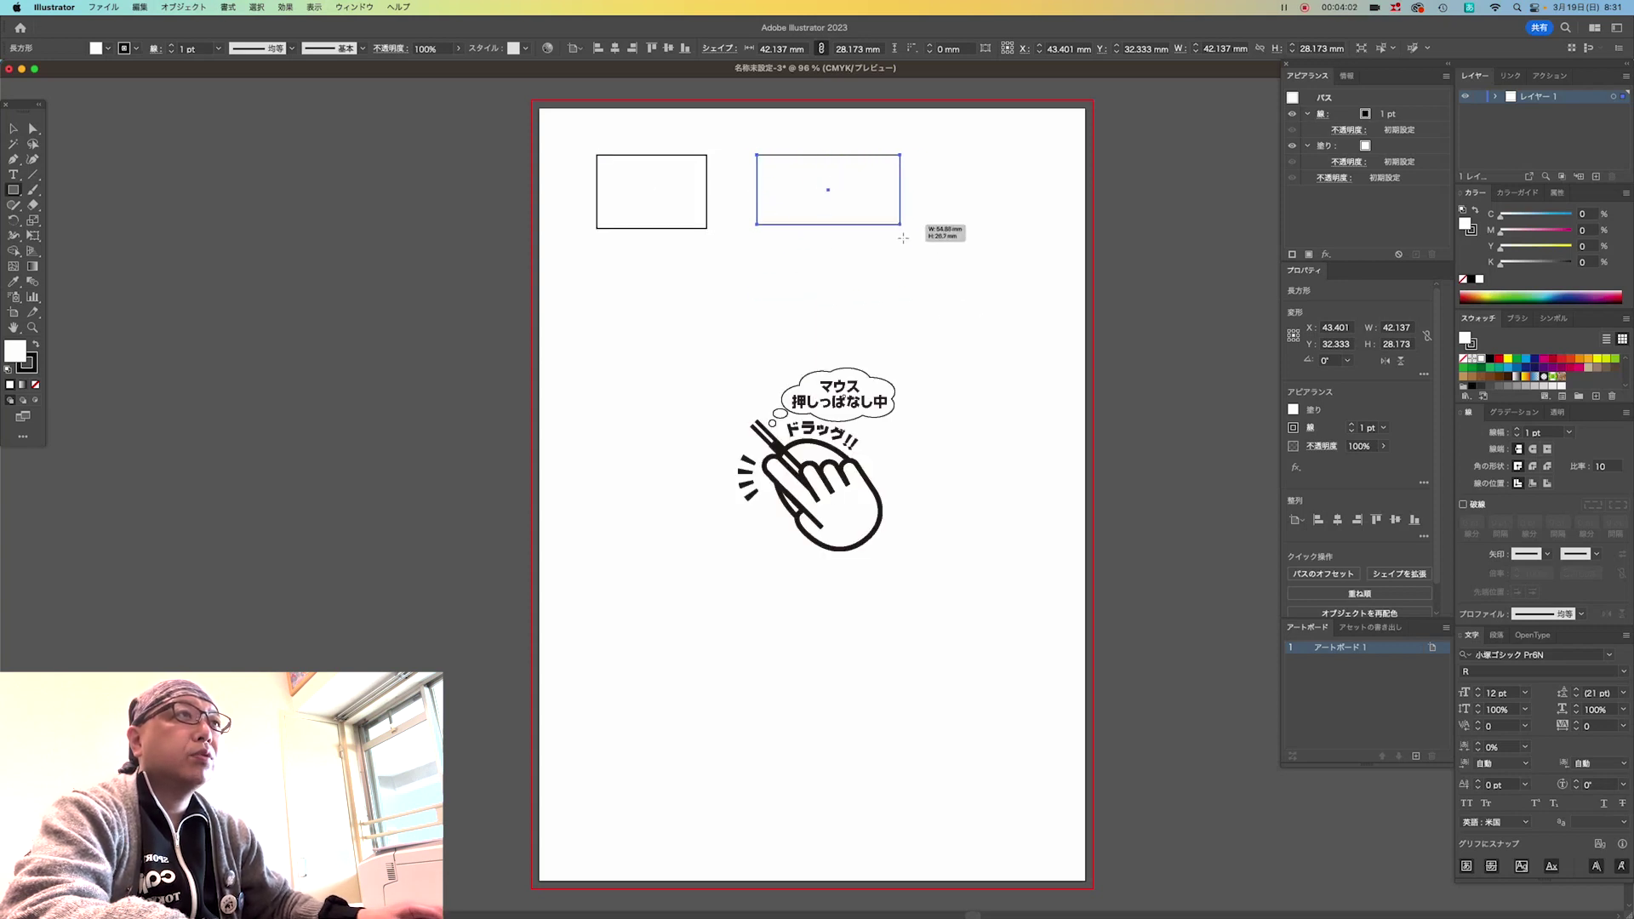
mouse_move(917, 297)
mouse_down()
mouse_move(788, 256)
mouse_move(885, 199)
mouse_move(827, 206)
mouse_move(883, 212)
mouse_move(890, 230)
mouse_move(869, 241)
mouse_up()
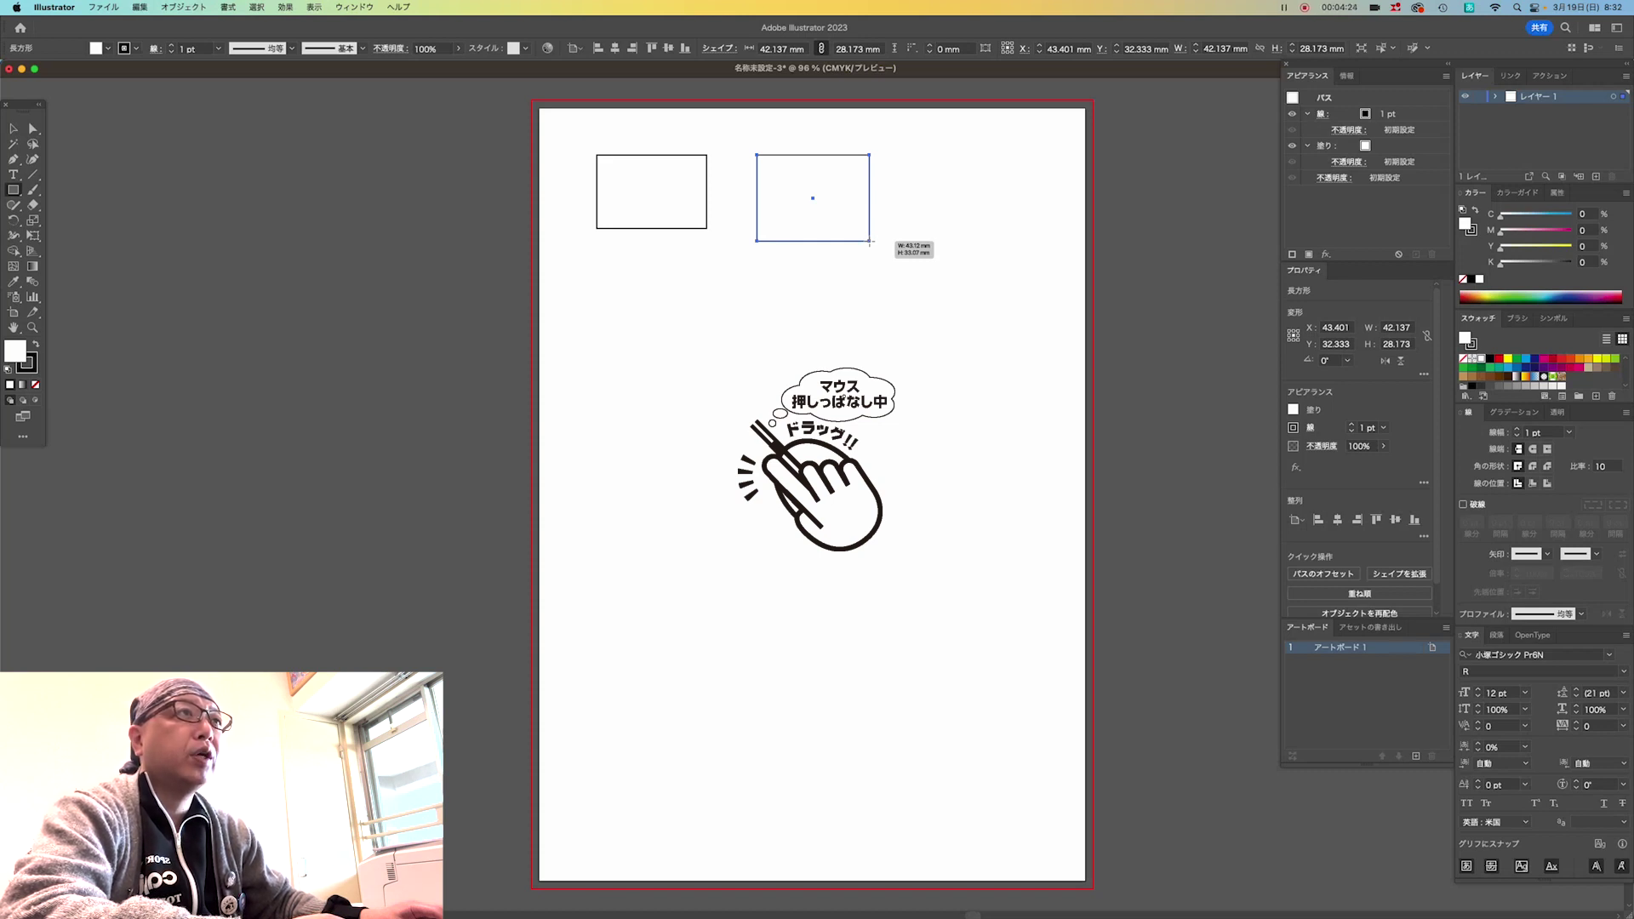
mouse_move(870, 242)
mouse_down()
mouse_move(796, 251)
mouse_move(681, 160)
mouse_move(802, 145)
mouse_move(839, 205)
mouse_move(648, 116)
mouse_move(864, 170)
mouse_move(855, 234)
mouse_move(672, 115)
mouse_move(818, 138)
mouse_move(826, 232)
mouse_up()
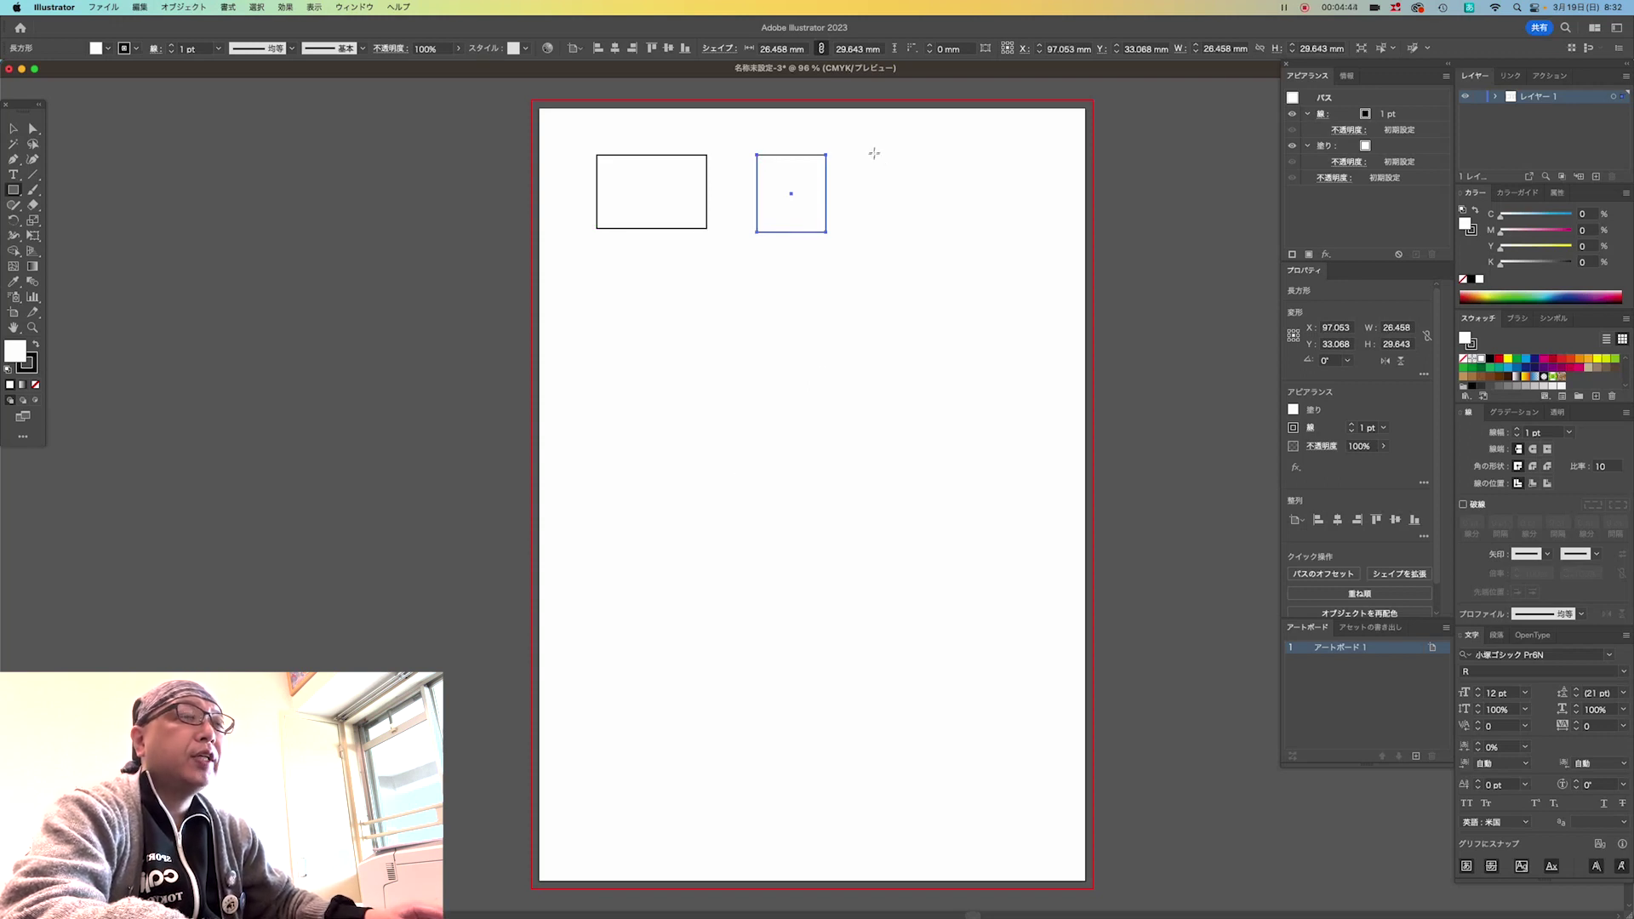
drag(874, 154, 979, 255)
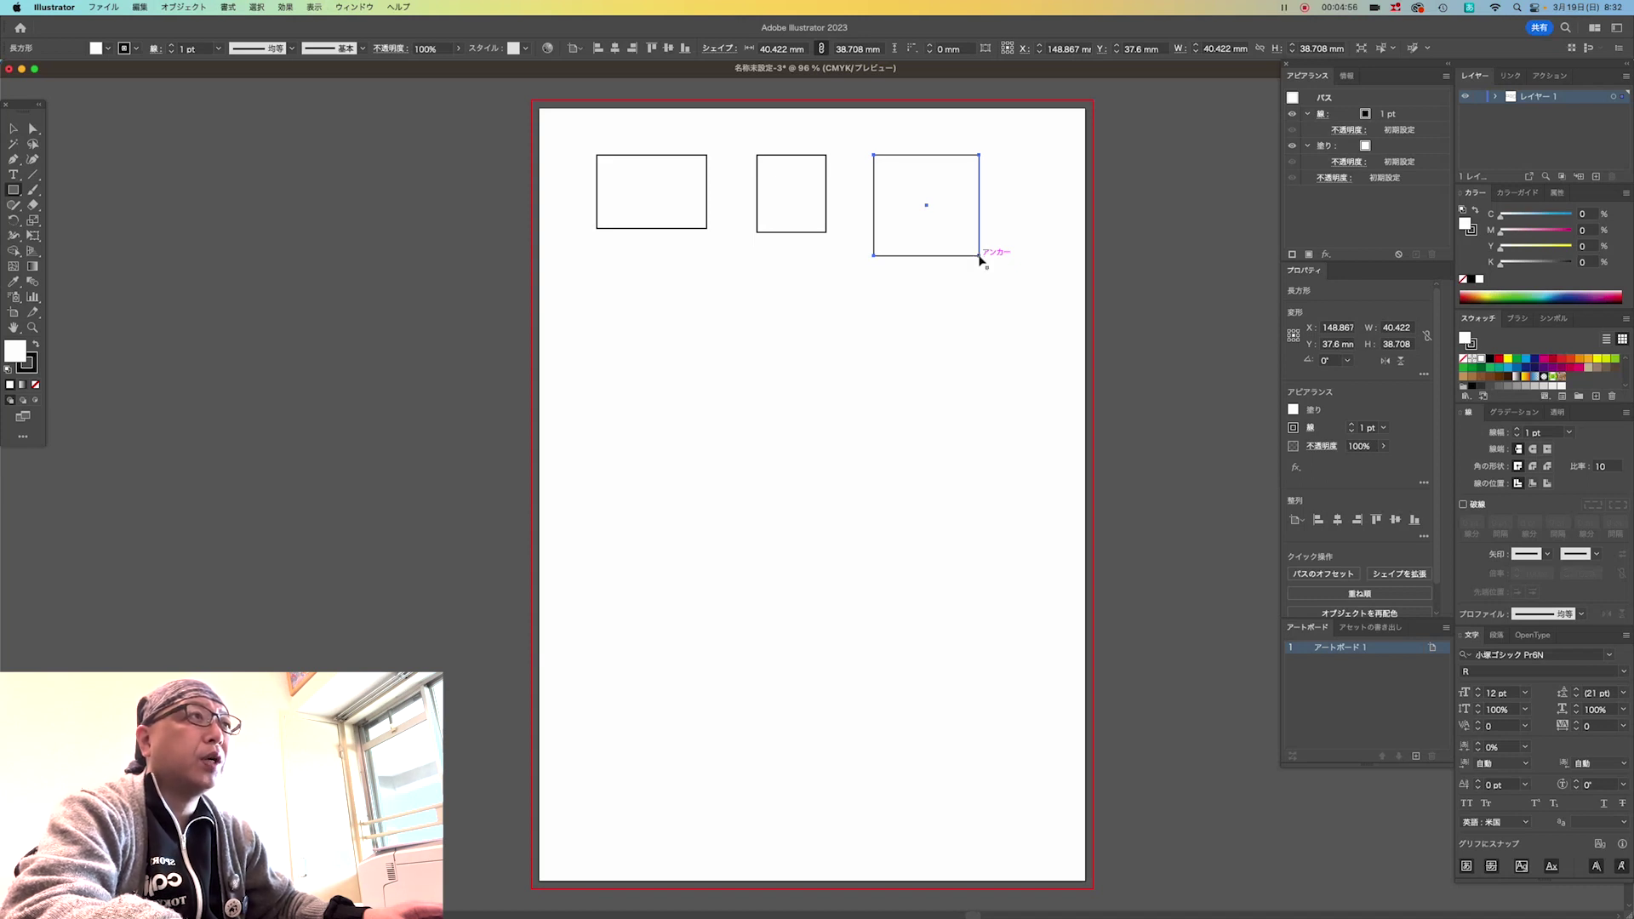
key(super+z)
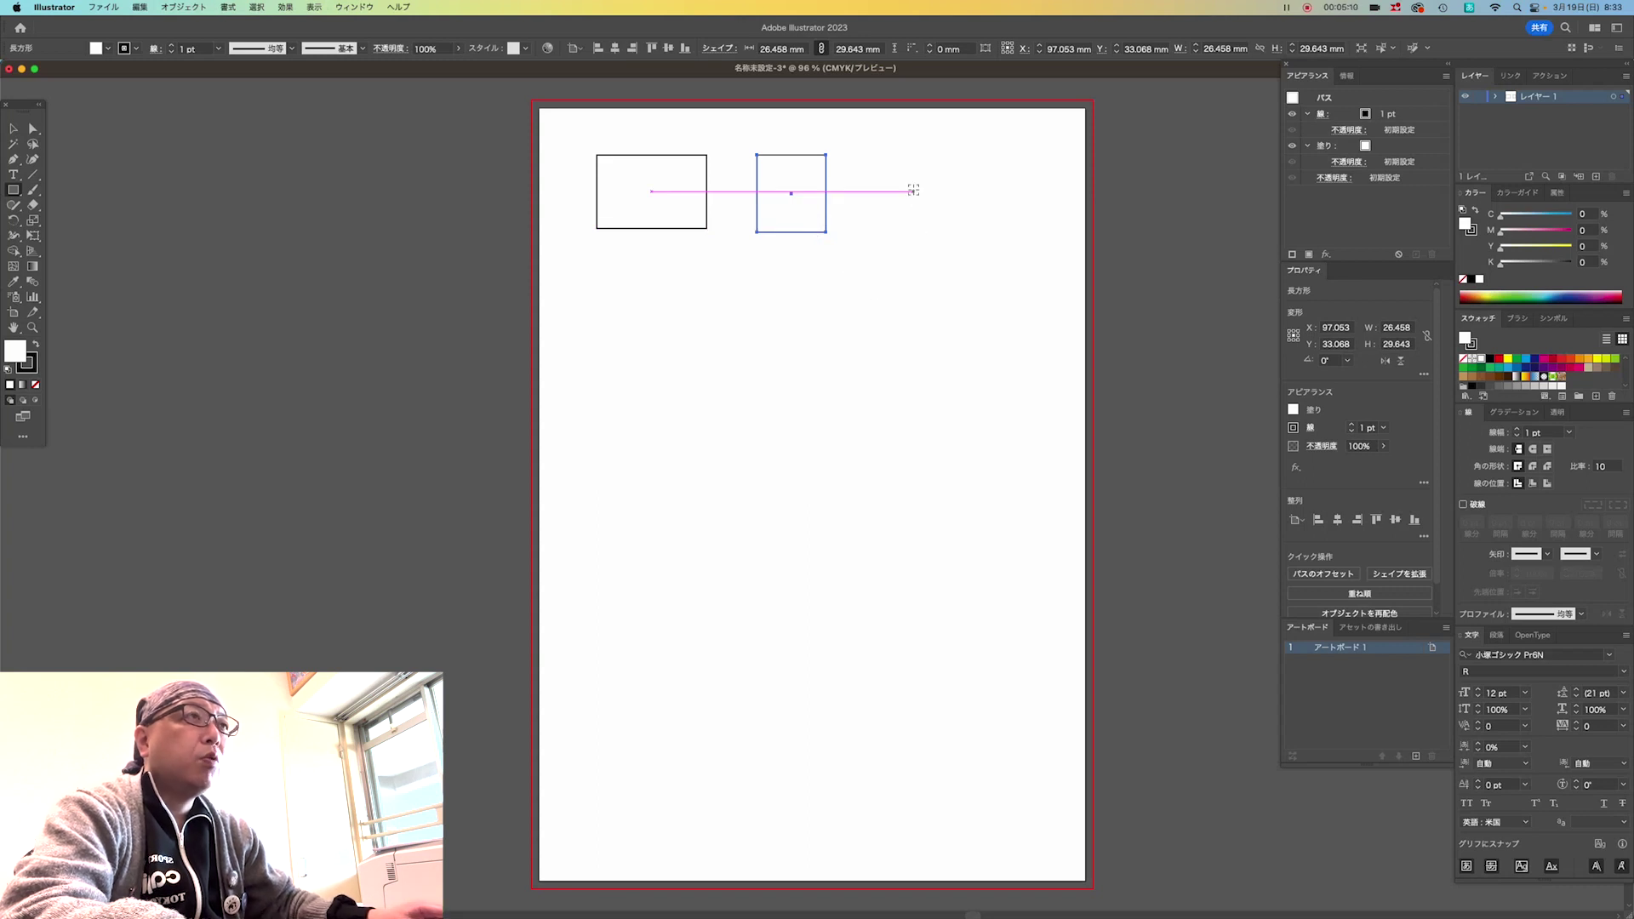
Draw a larger square at the top right and a square below the first rectangle.
click(6, 191)
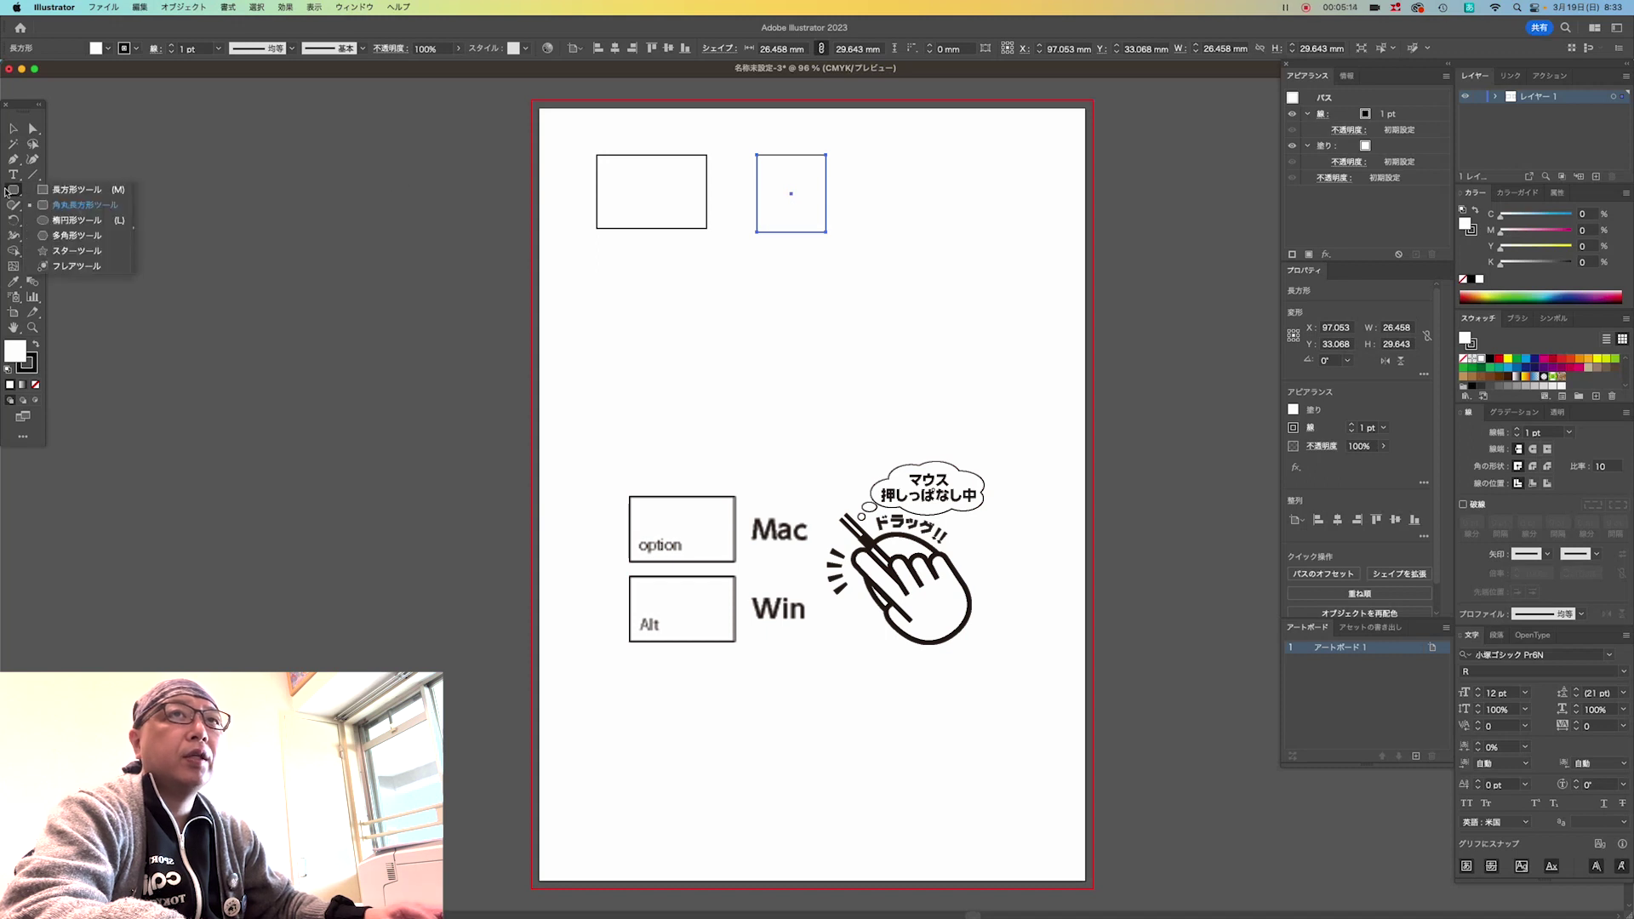
click(64, 190)
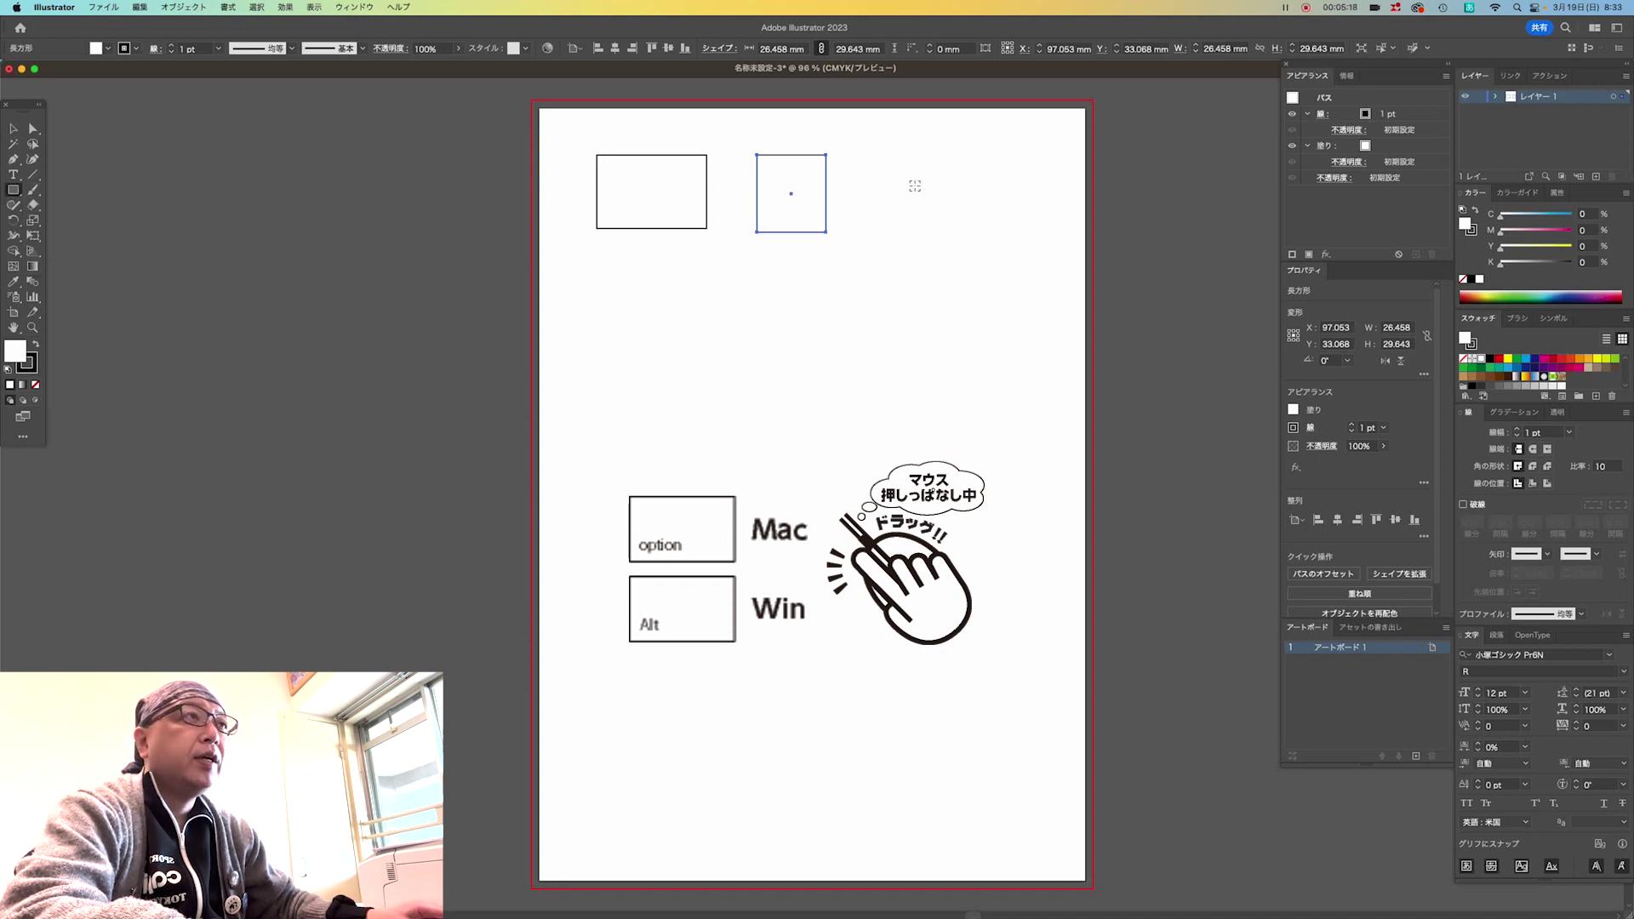
mouse_move(915, 186)
mouse_down()
mouse_move(968, 239)
mouse_move(927, 203)
mouse_move(966, 196)
mouse_move(1006, 258)
mouse_move(921, 255)
mouse_move(964, 194)
mouse_move(1015, 266)
mouse_move(967, 274)
mouse_move(933, 226)
mouse_move(978, 222)
mouse_move(976, 253)
mouse_move(956, 216)
mouse_move(974, 212)
mouse_move(971, 245)
mouse_move(975, 218)
mouse_move(979, 243)
mouse_move(1005, 226)
mouse_move(1001, 249)
mouse_move(954, 242)
mouse_move(955, 214)
mouse_move(991, 206)
mouse_move(997, 239)
mouse_move(979, 249)
mouse_move(986, 227)
mouse_move(977, 243)
mouse_move(1050, 246)
mouse_up()
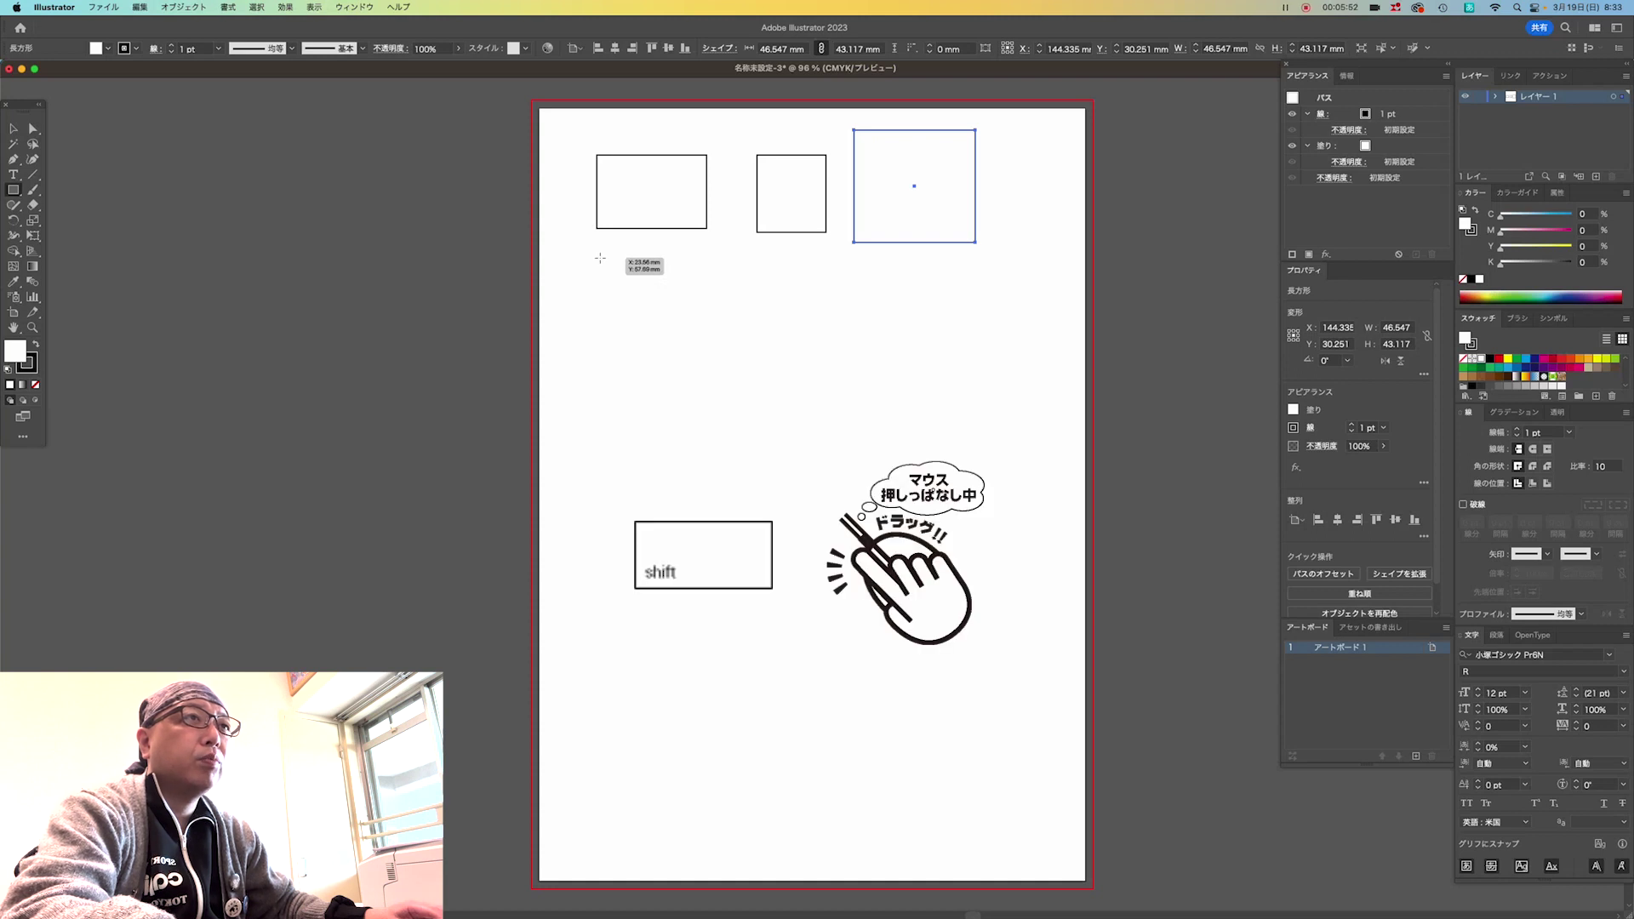
mouse_move(600, 258)
mouse_down()
mouse_move(725, 387)
mouse_move(705, 352)
mouse_up()
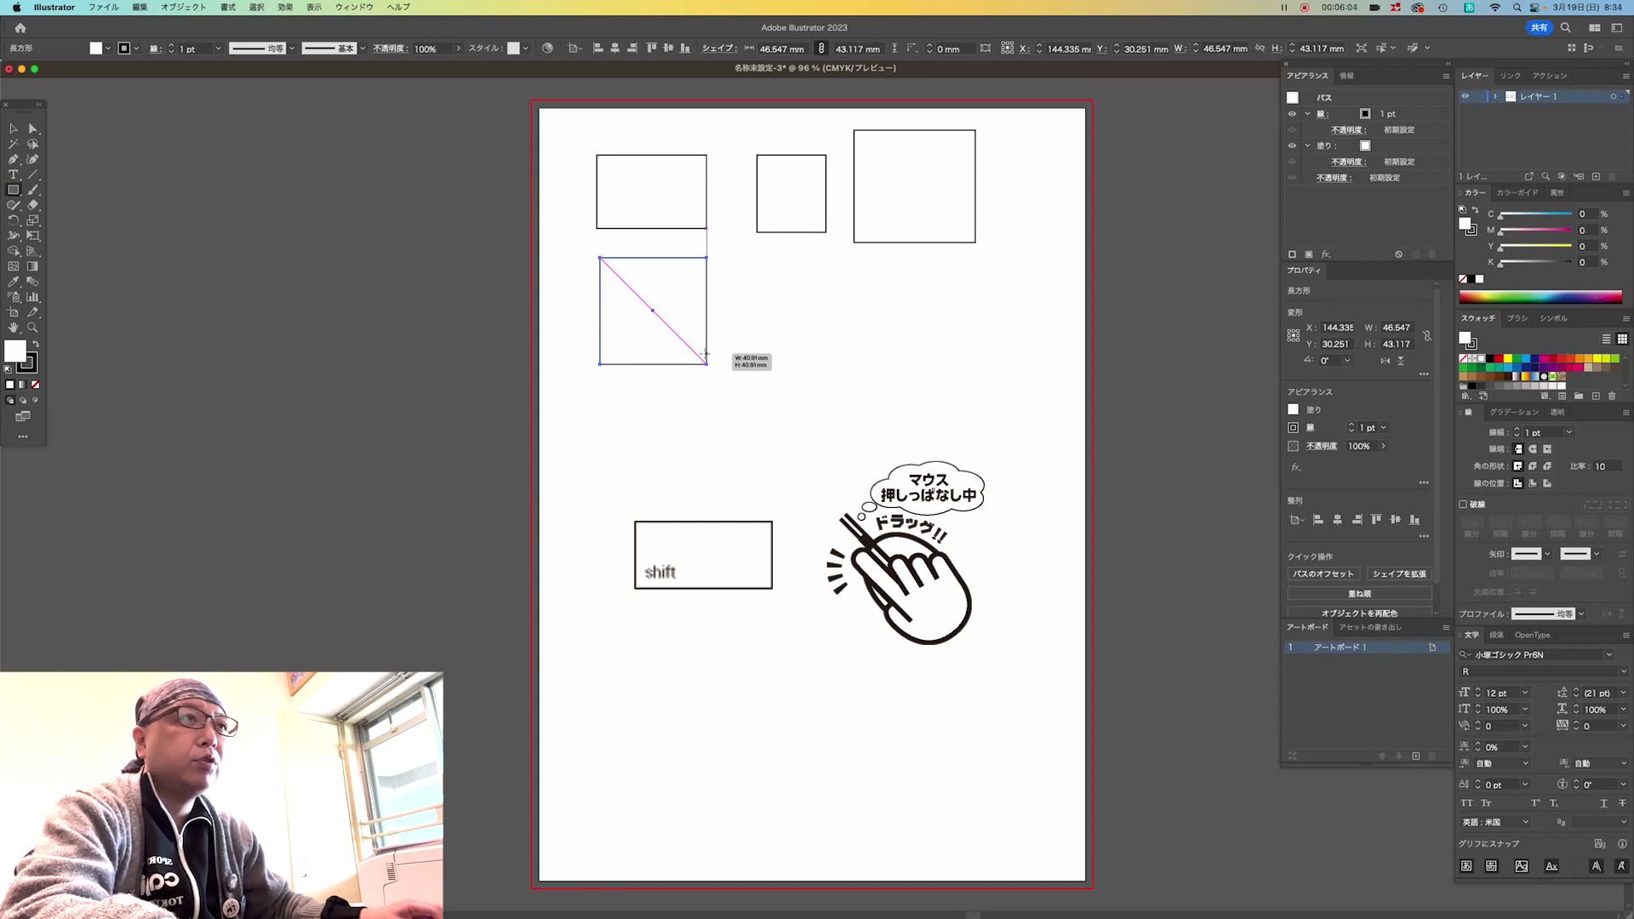
drag(705, 352, 706, 366)
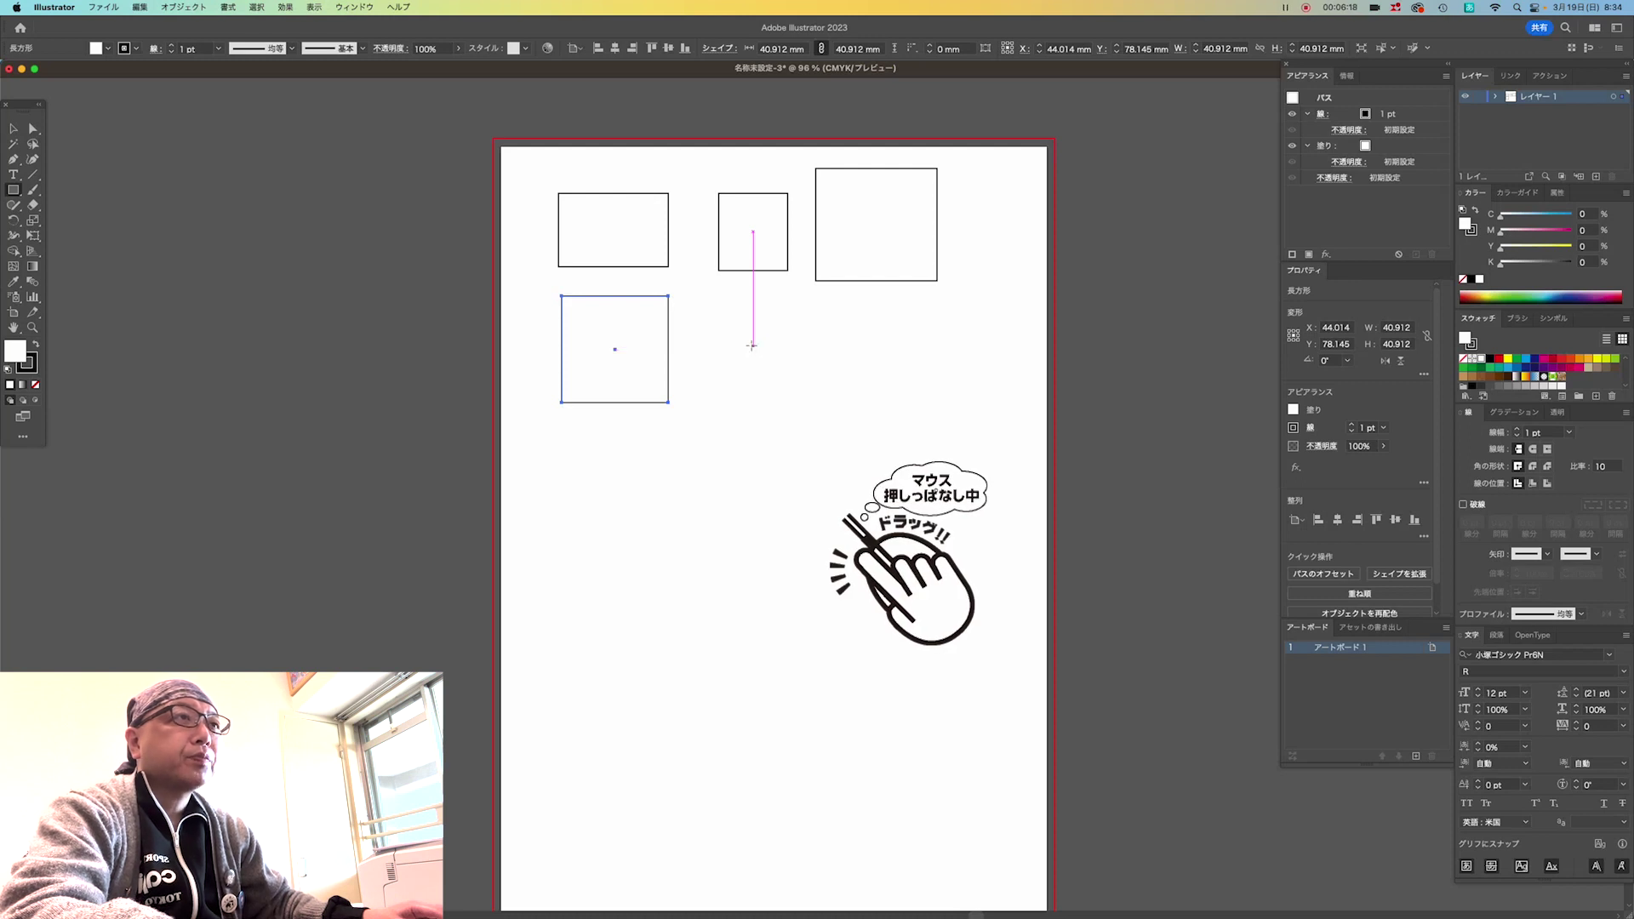
Draw a centred square of about 40 mm beside the new square, holding Option.
mouse_move(752, 346)
mouse_down()
mouse_move(859, 408)
mouse_move(851, 425)
mouse_up()
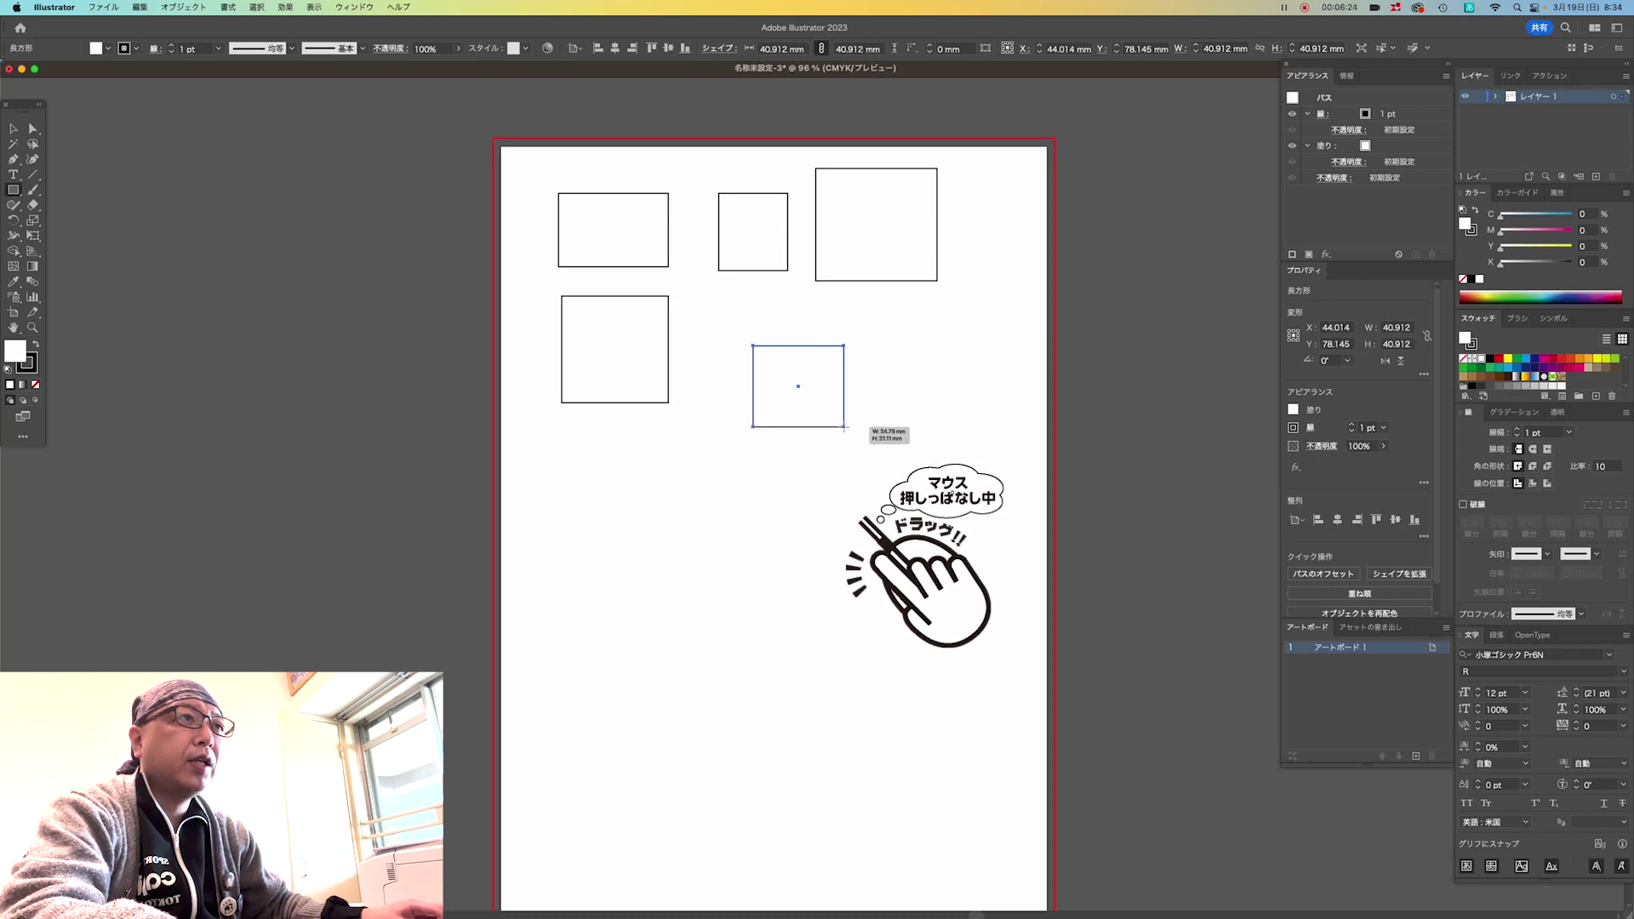
key(alt)
mouse_move(851, 426)
mouse_down()
mouse_move(813, 385)
mouse_move(806, 400)
mouse_up()
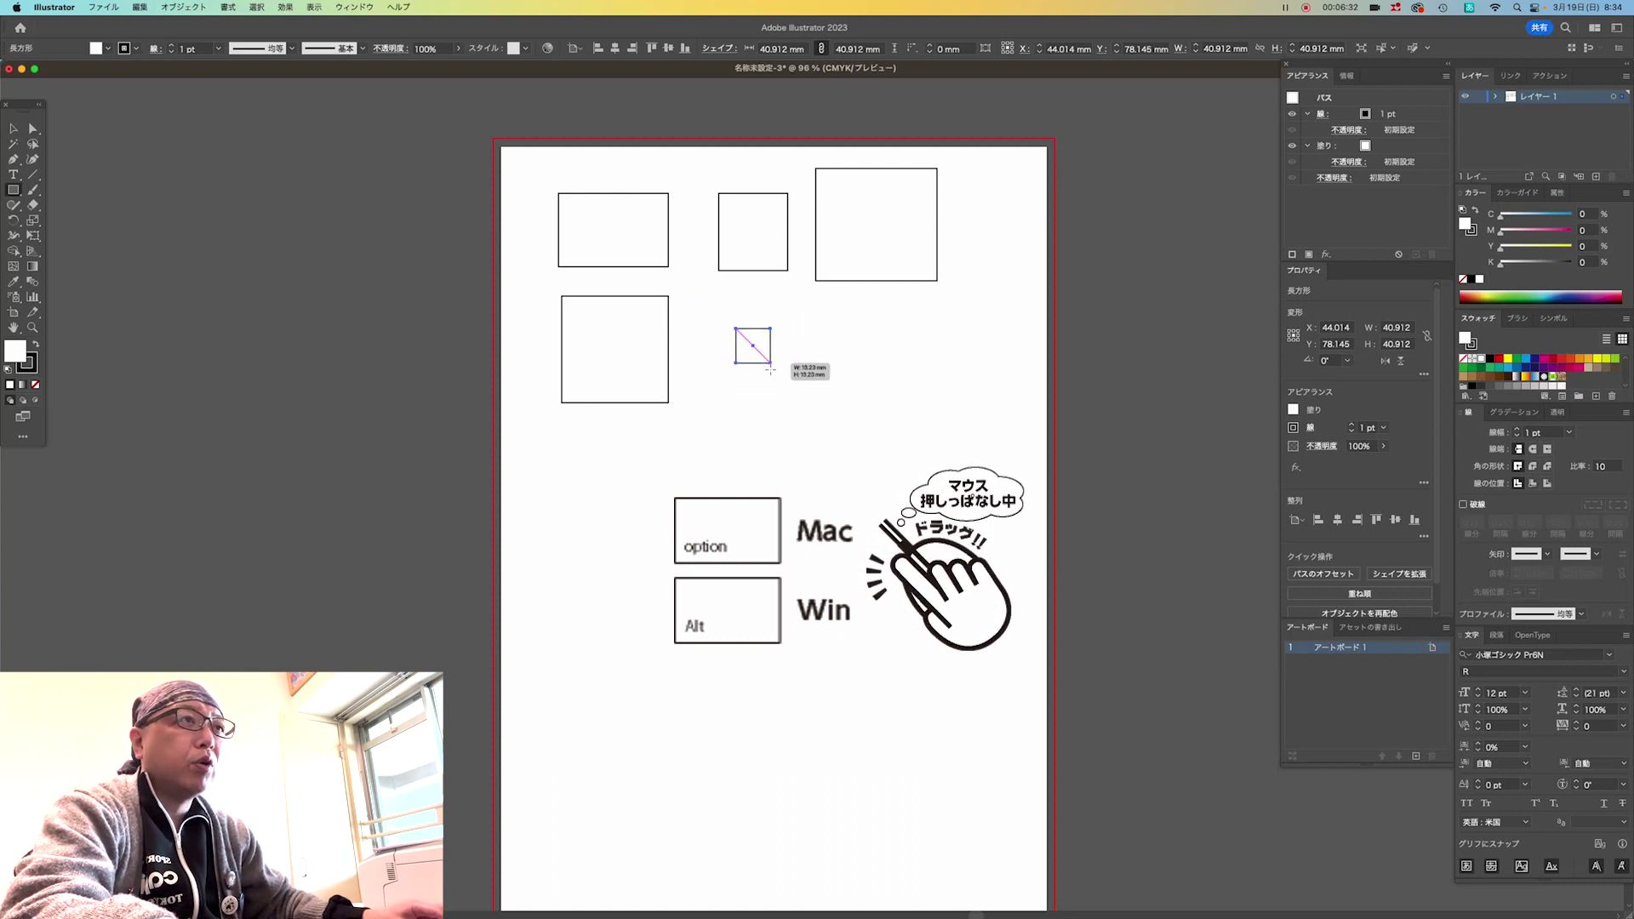
mouse_move(807, 400)
mouse_down()
mouse_move(822, 416)
mouse_move(799, 395)
mouse_up()
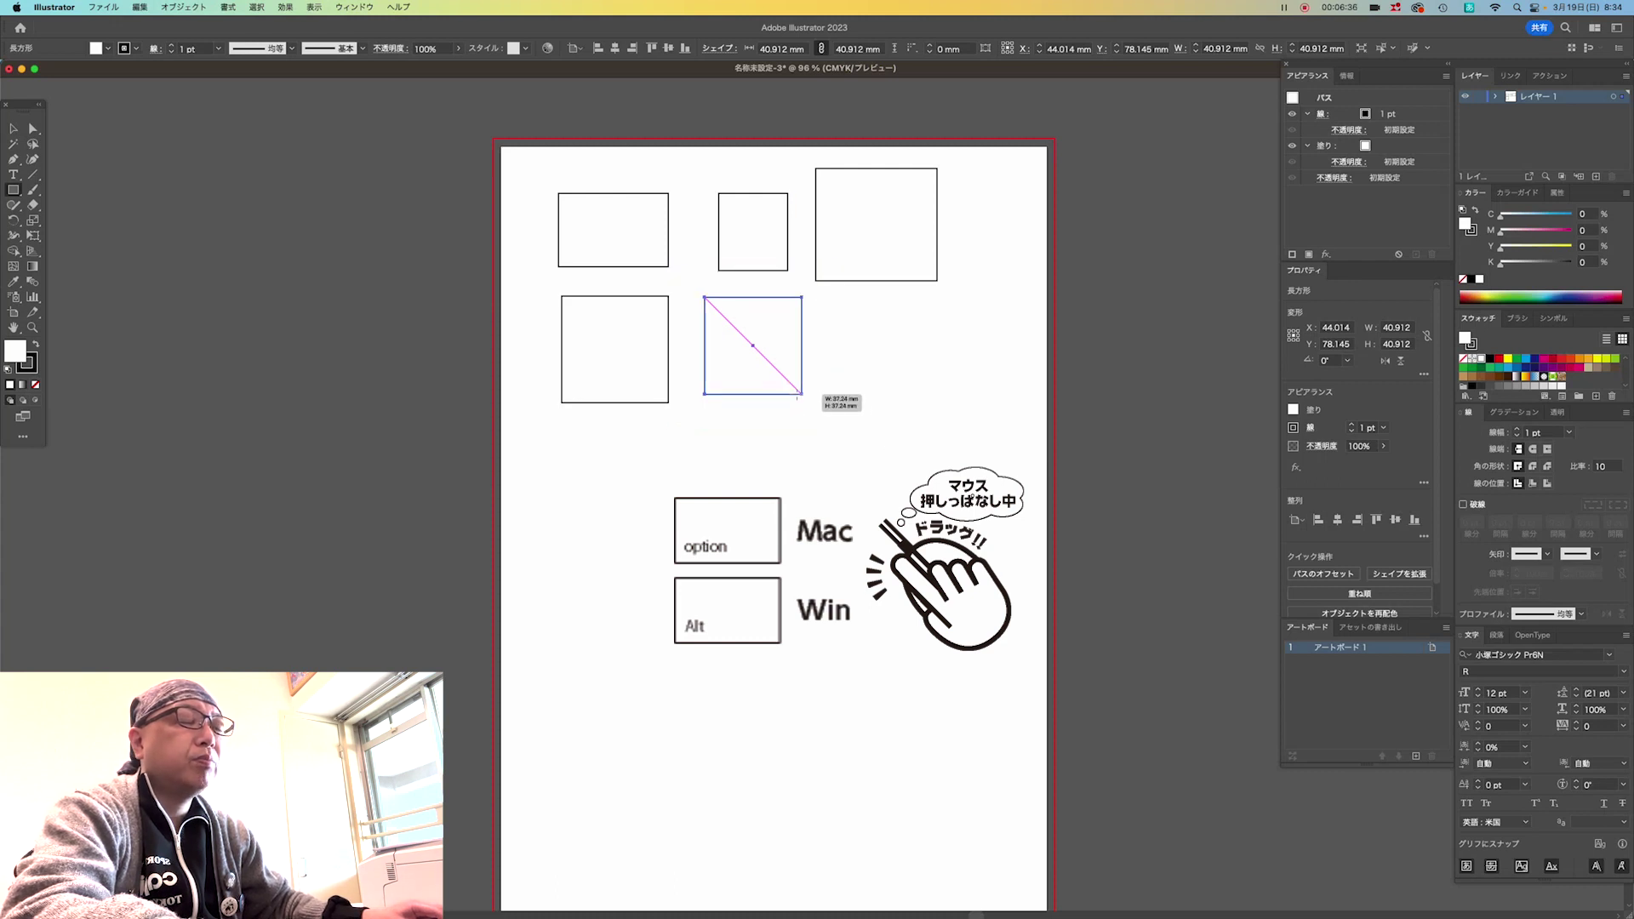
drag(798, 395, 821, 410)
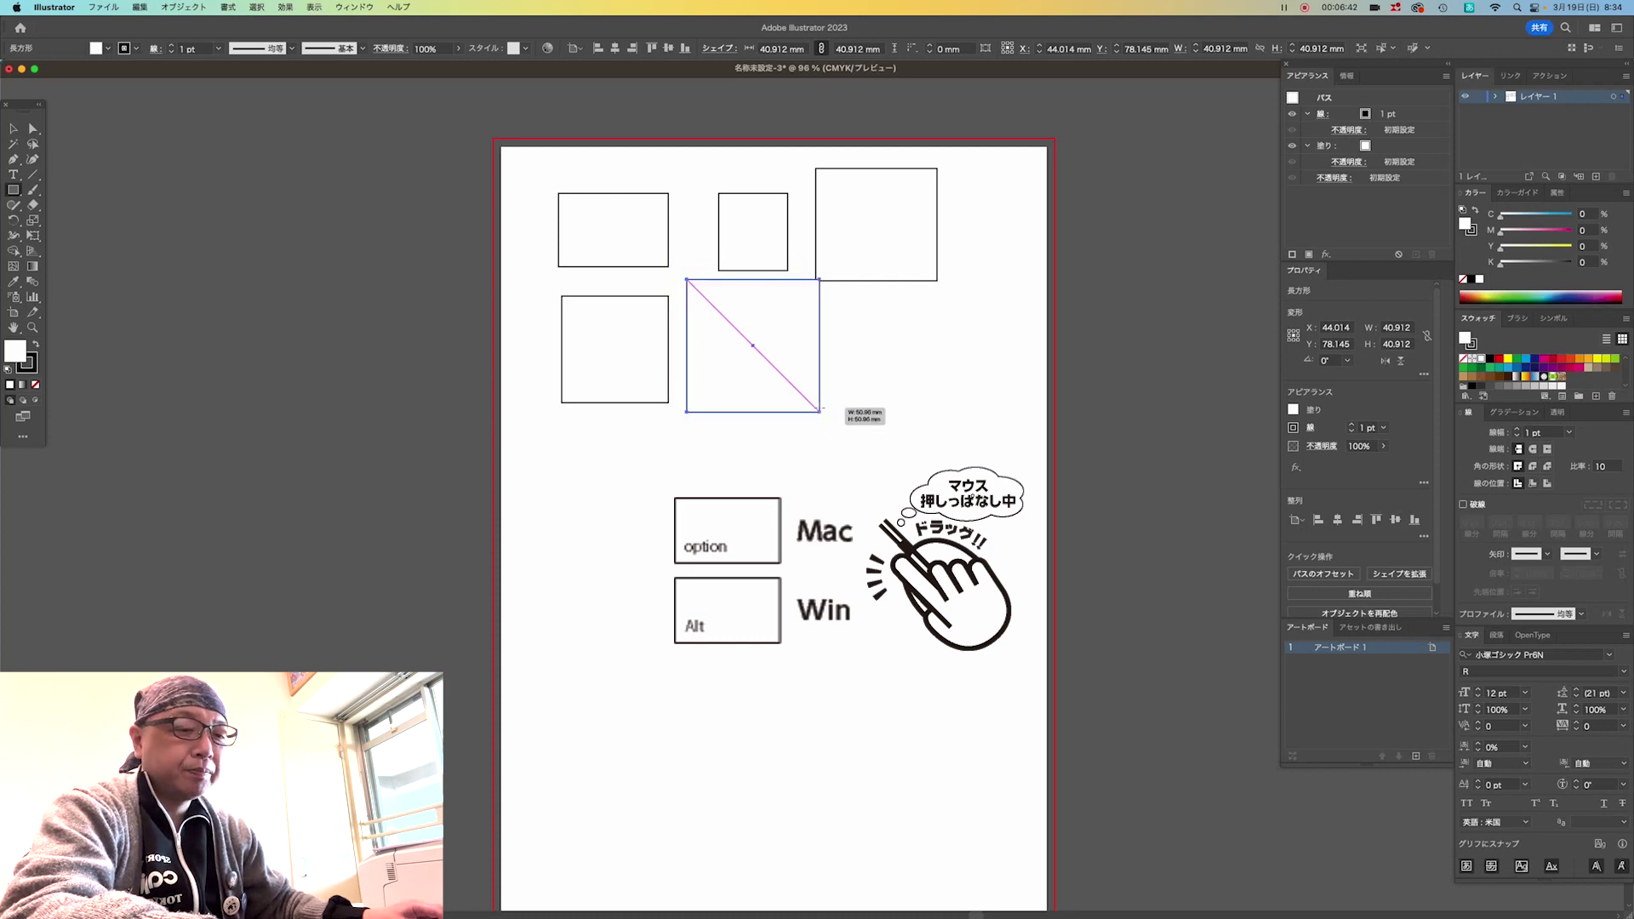
drag(821, 410, 805, 396)
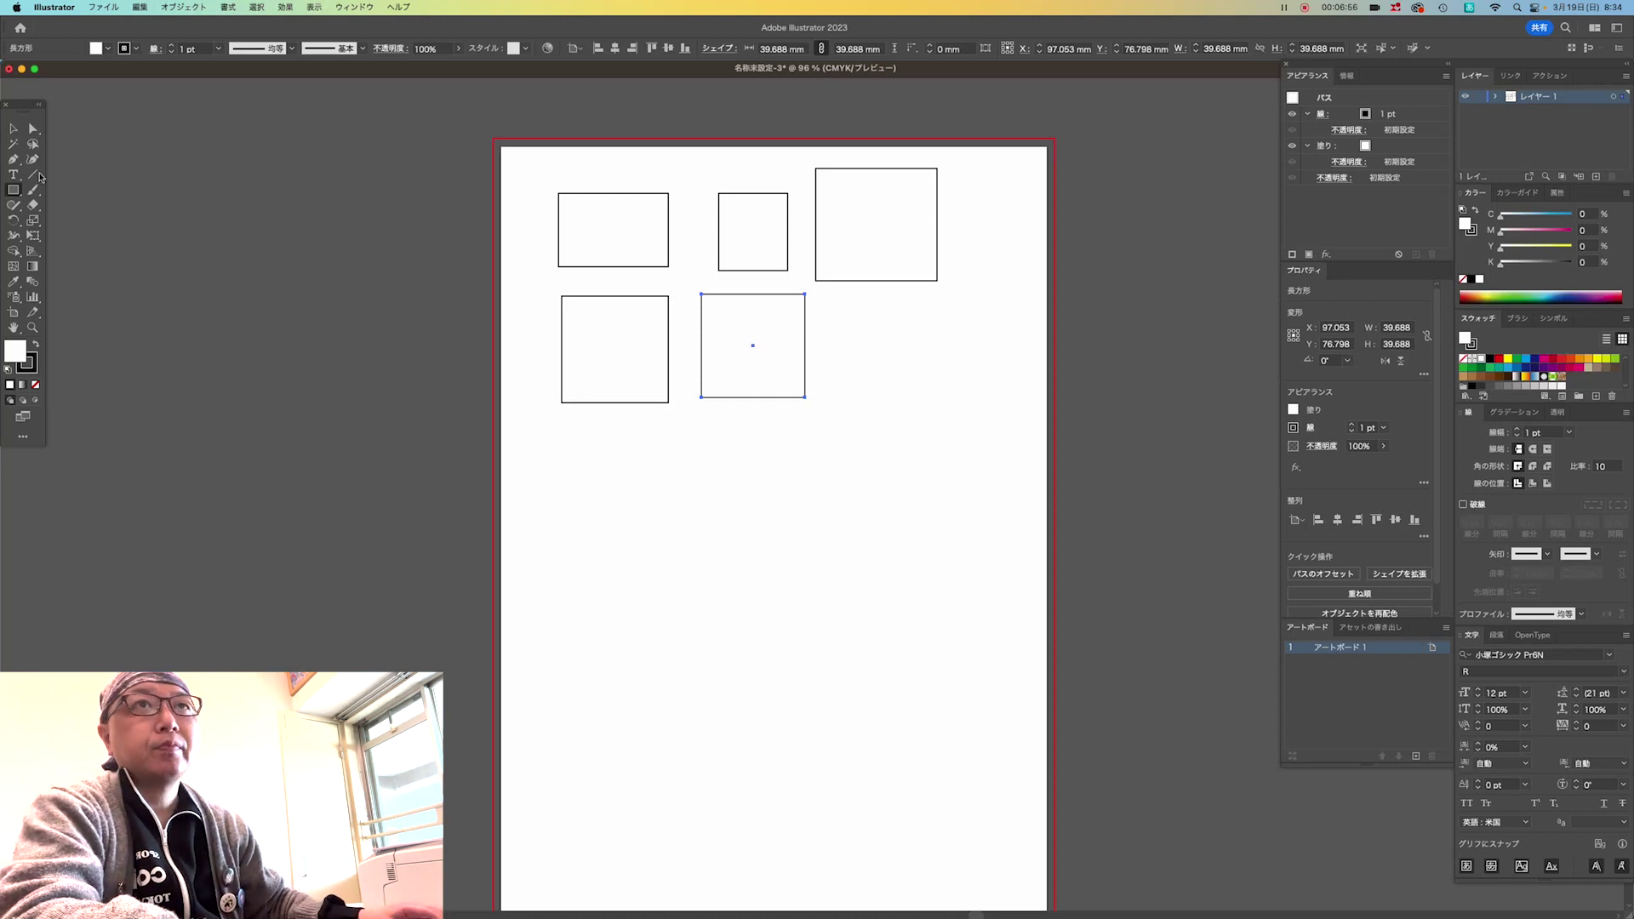
Draw a square of about 52 mm from its centre with Option held.
click(12, 190)
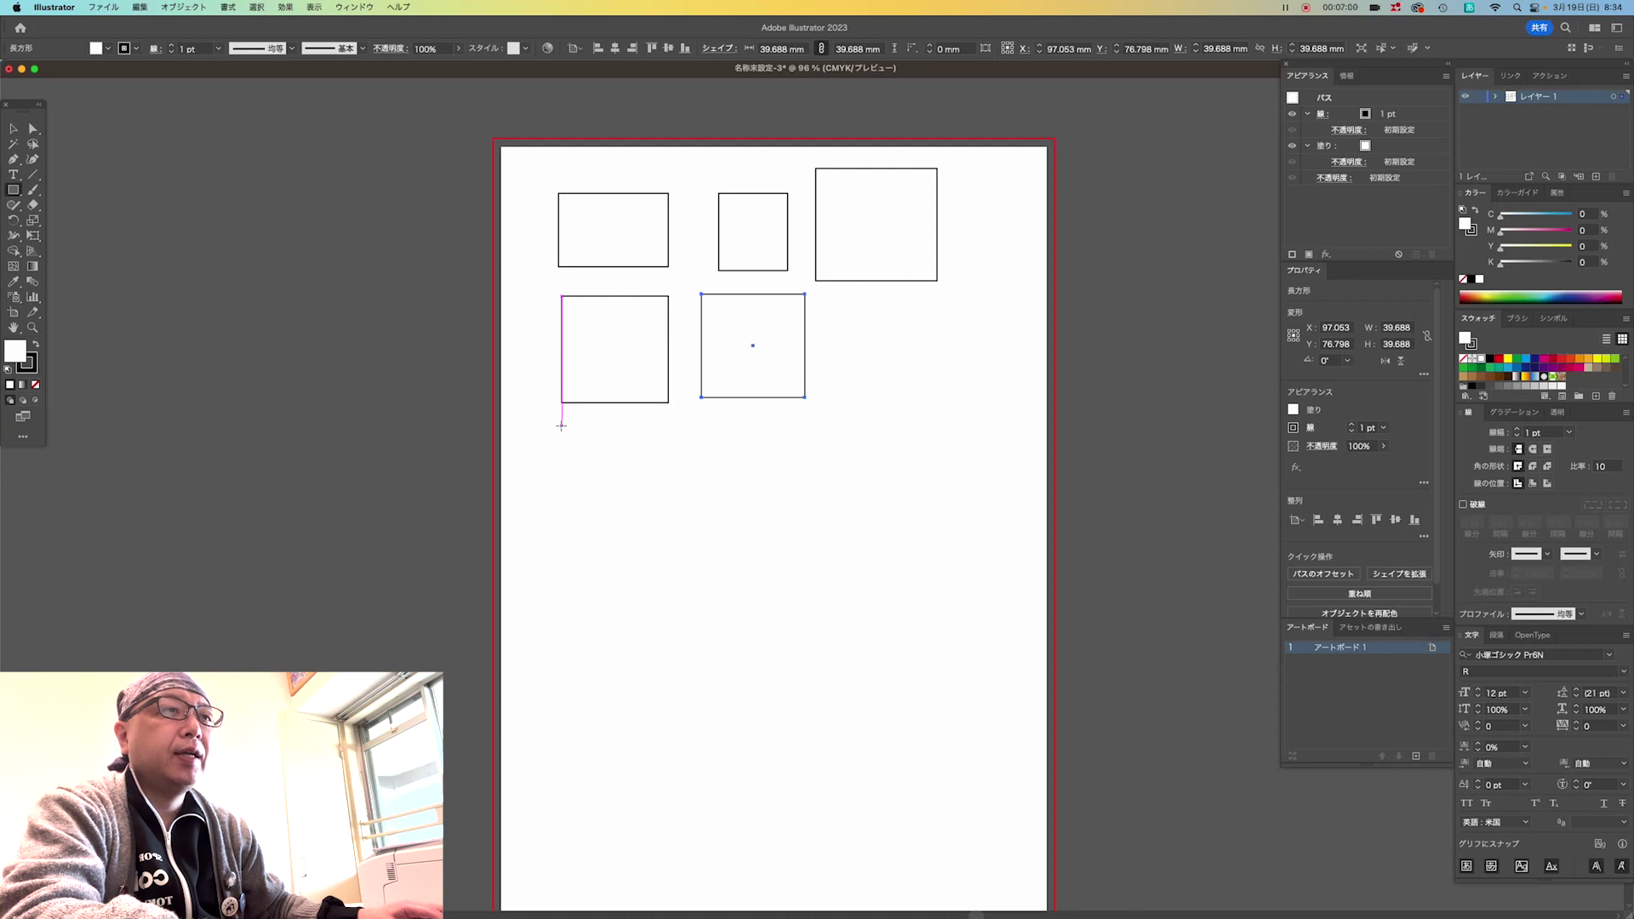
mouse_move(561, 425)
mouse_down()
mouse_move(746, 503)
mouse_move(721, 493)
mouse_move(726, 520)
mouse_up()
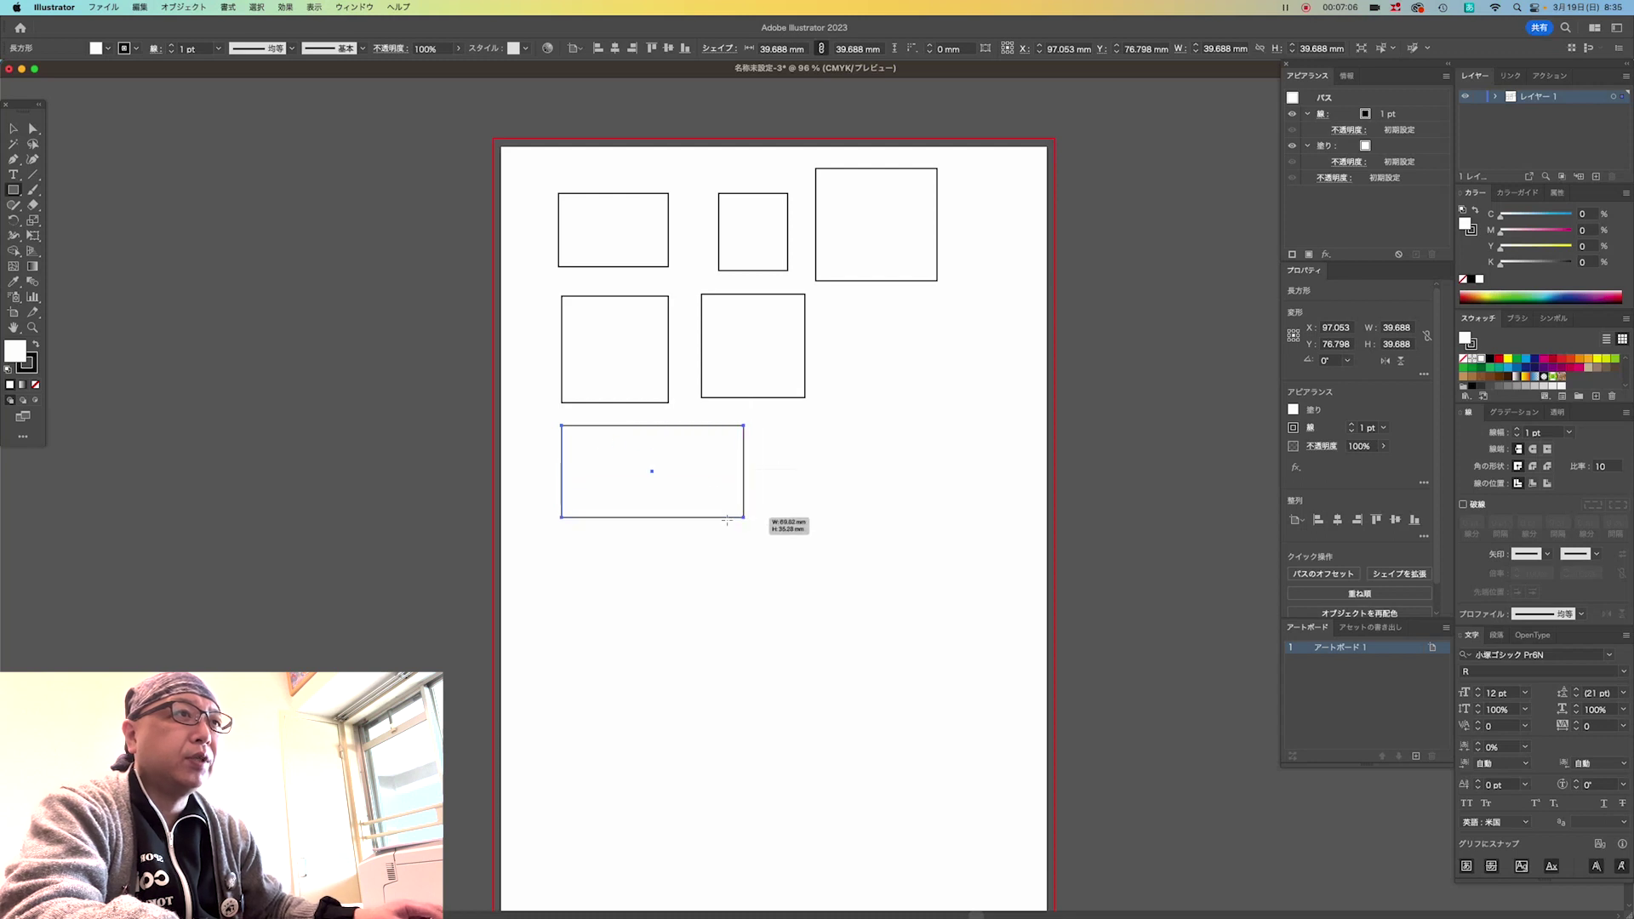
mouse_move(726, 520)
mouse_down()
mouse_move(671, 479)
mouse_move(712, 519)
mouse_move(672, 505)
mouse_up()
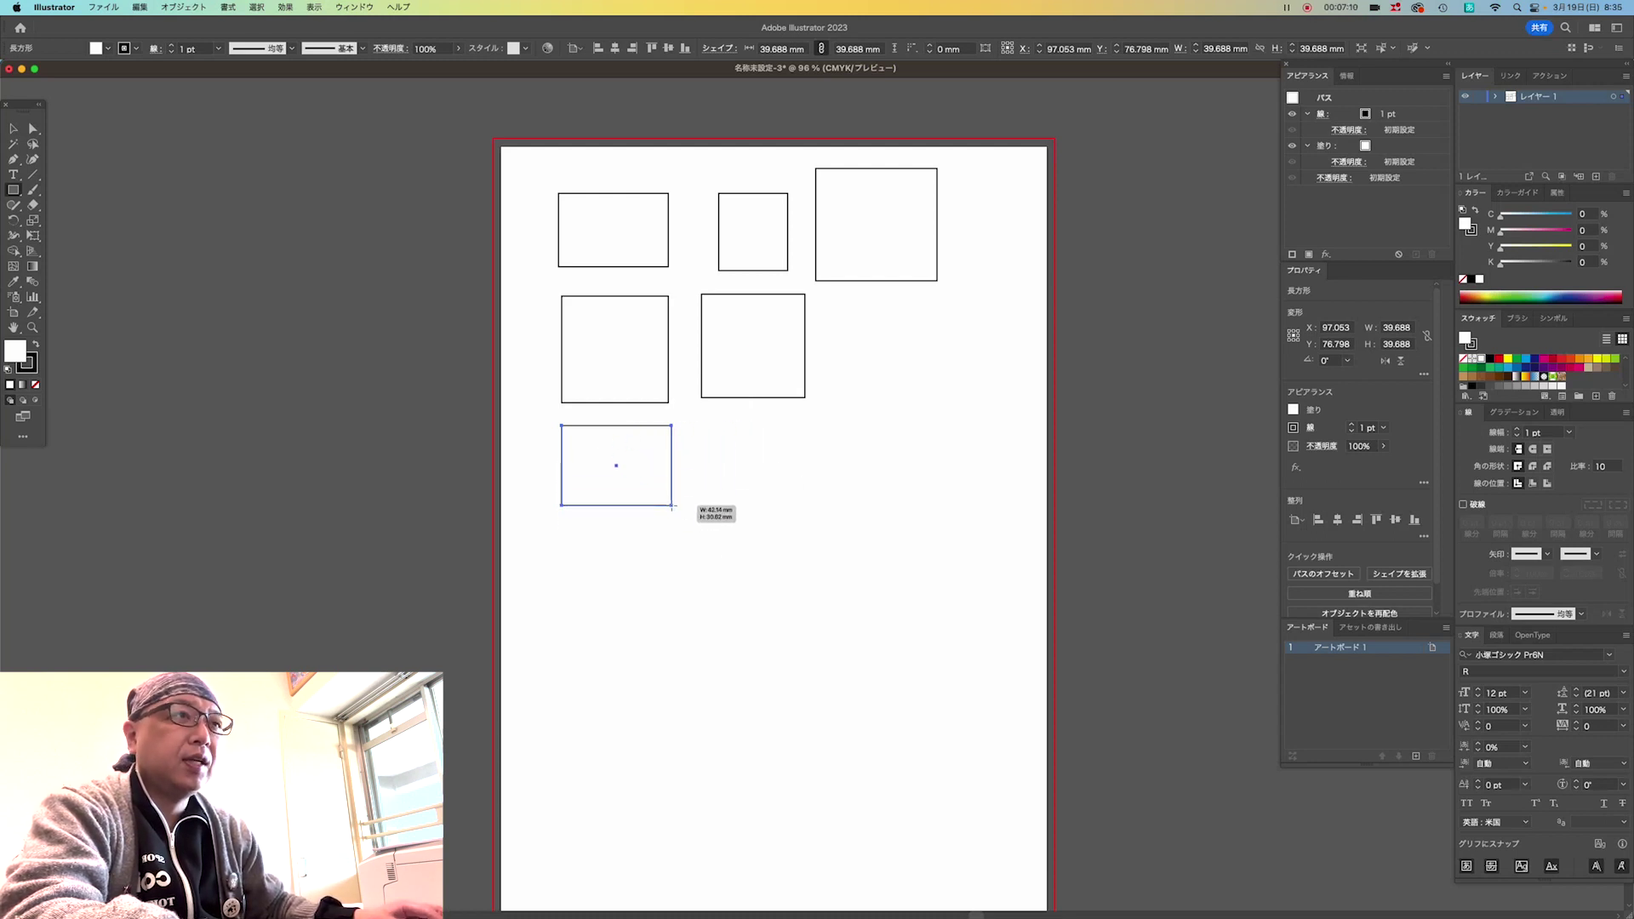
mouse_move(672, 506)
mouse_down()
mouse_move(669, 464)
mouse_move(692, 489)
mouse_up()
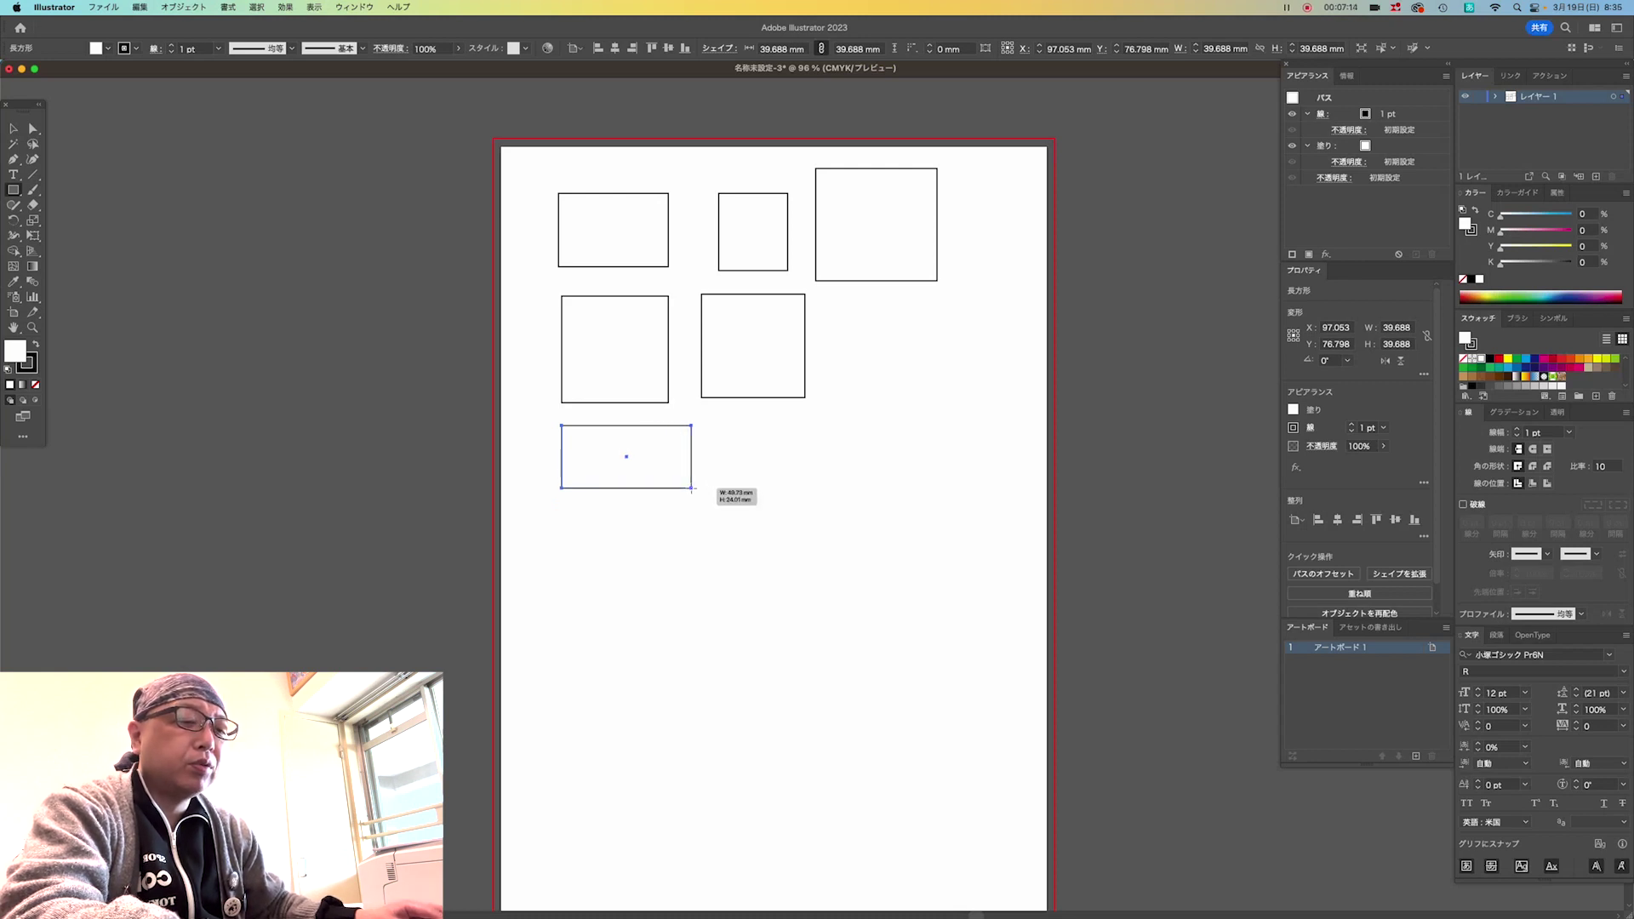
key(alt)
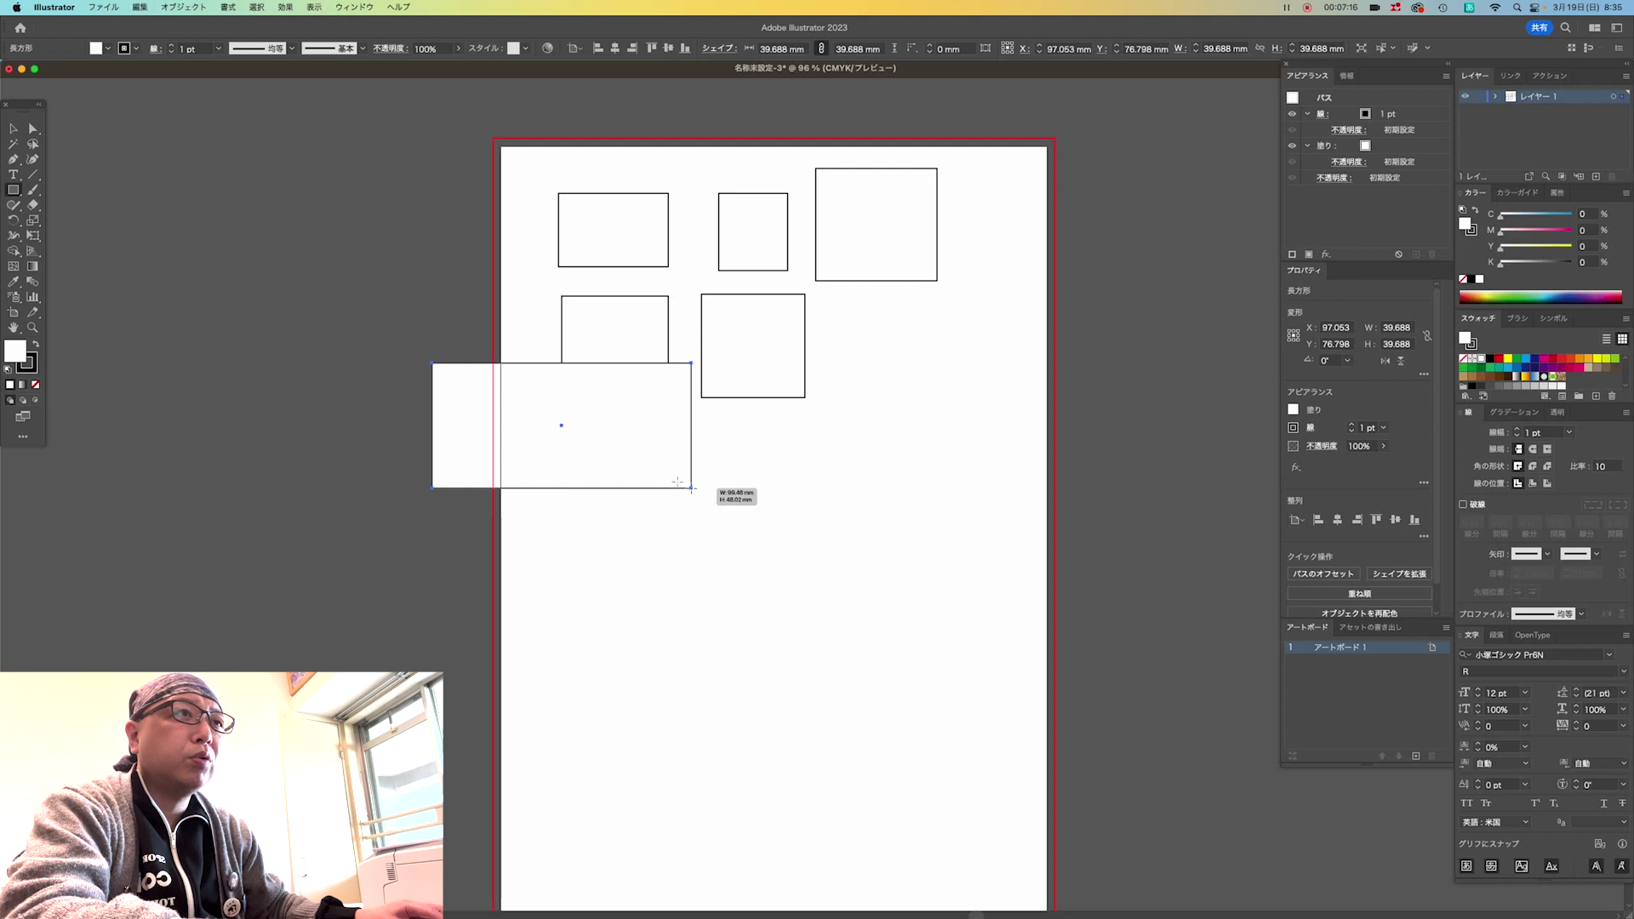
mouse_move(691, 488)
mouse_down()
mouse_move(605, 449)
mouse_move(584, 514)
mouse_move(679, 508)
mouse_move(603, 467)
mouse_move(649, 451)
mouse_move(646, 485)
mouse_move(609, 474)
mouse_move(615, 439)
mouse_move(627, 485)
mouse_move(584, 475)
mouse_move(642, 456)
mouse_move(628, 491)
mouse_move(590, 454)
mouse_move(662, 528)
mouse_move(598, 469)
mouse_move(649, 537)
mouse_move(599, 461)
mouse_move(630, 493)
mouse_up()
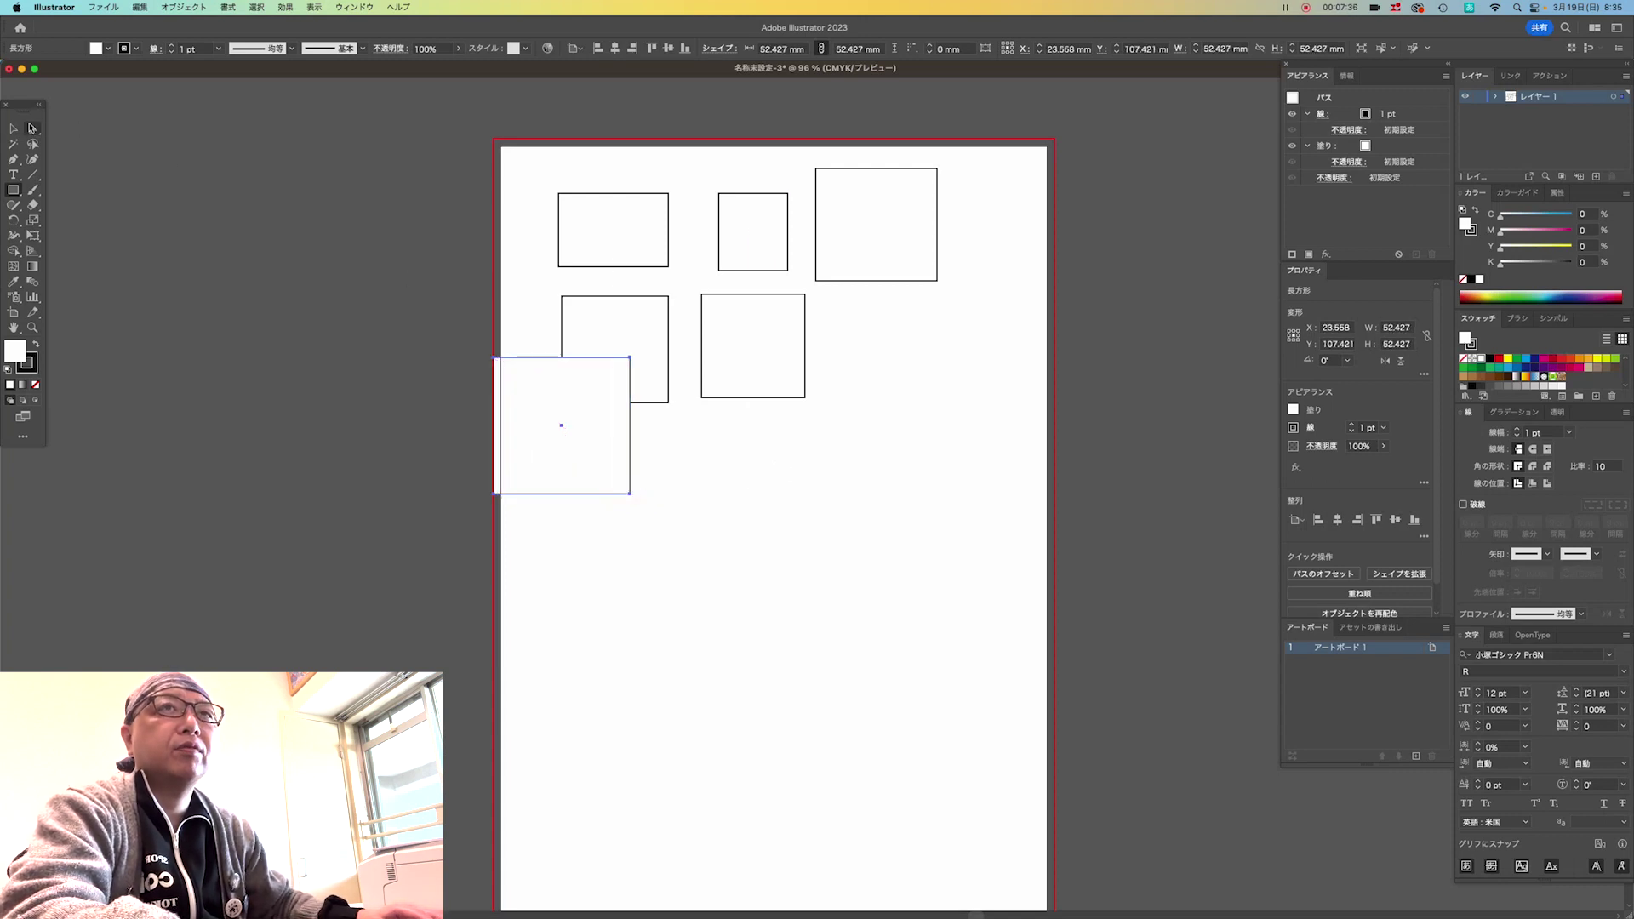
Move the new square to the end of the second row and deselect it.
click(15, 128)
mouse_move(586, 433)
mouse_down()
mouse_move(886, 422)
mouse_move(927, 403)
mouse_move(732, 497)
mouse_move(926, 368)
mouse_up()
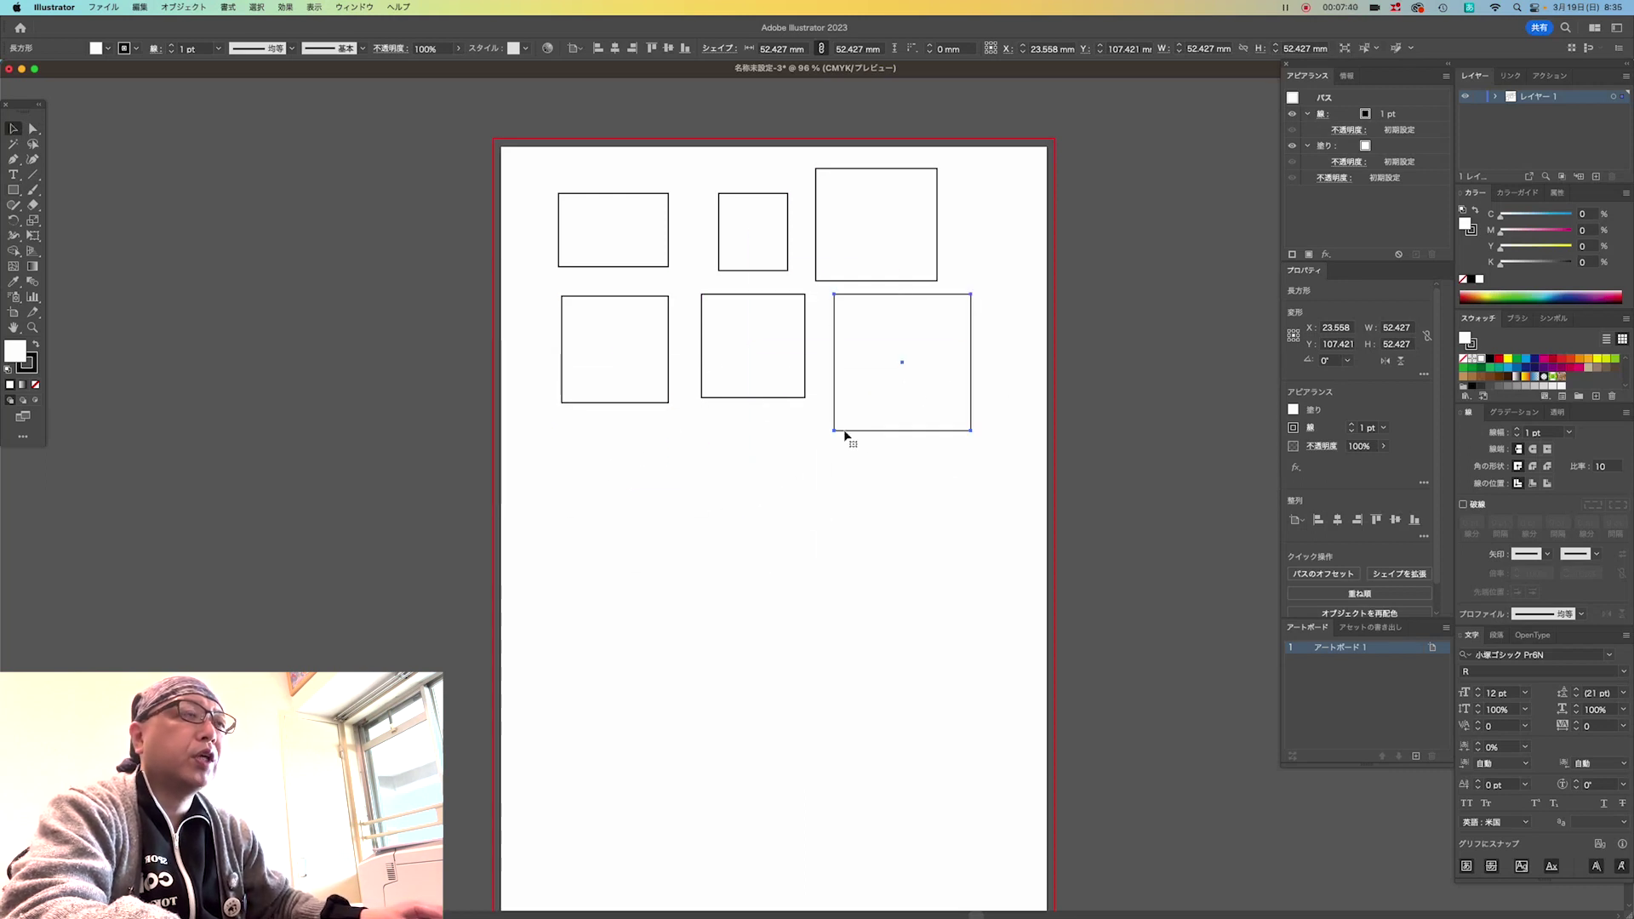
click(756, 513)
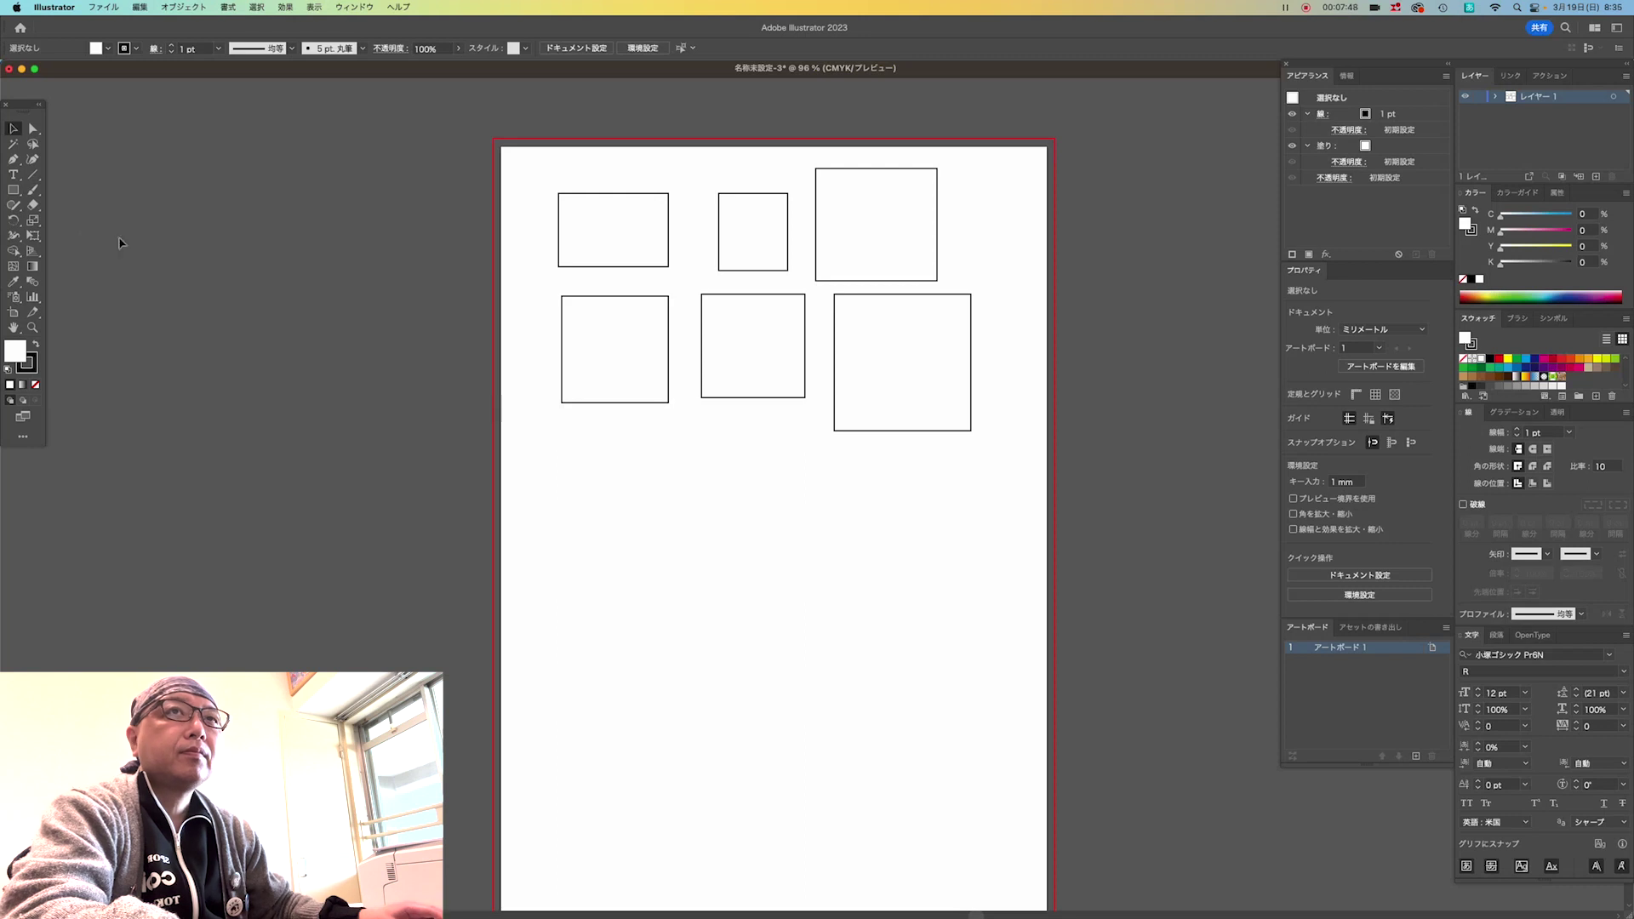
Open the Rectangle size dialog from the artboard with the Rectangle tool, prefilled at 52.427 mm.
click(14, 192)
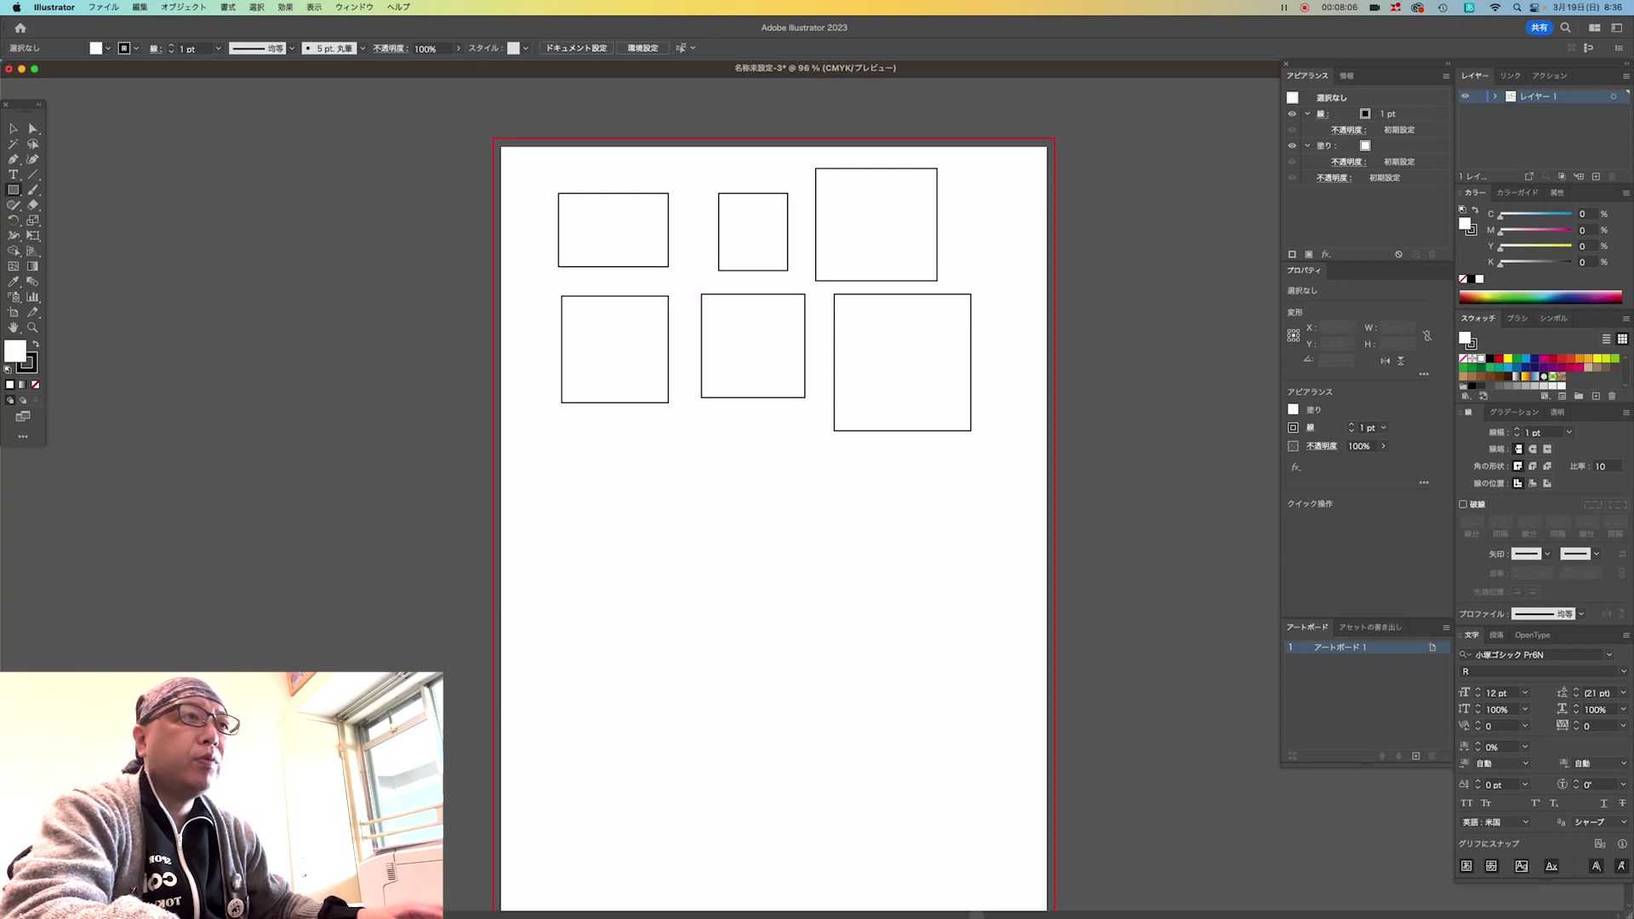
click(727, 486)
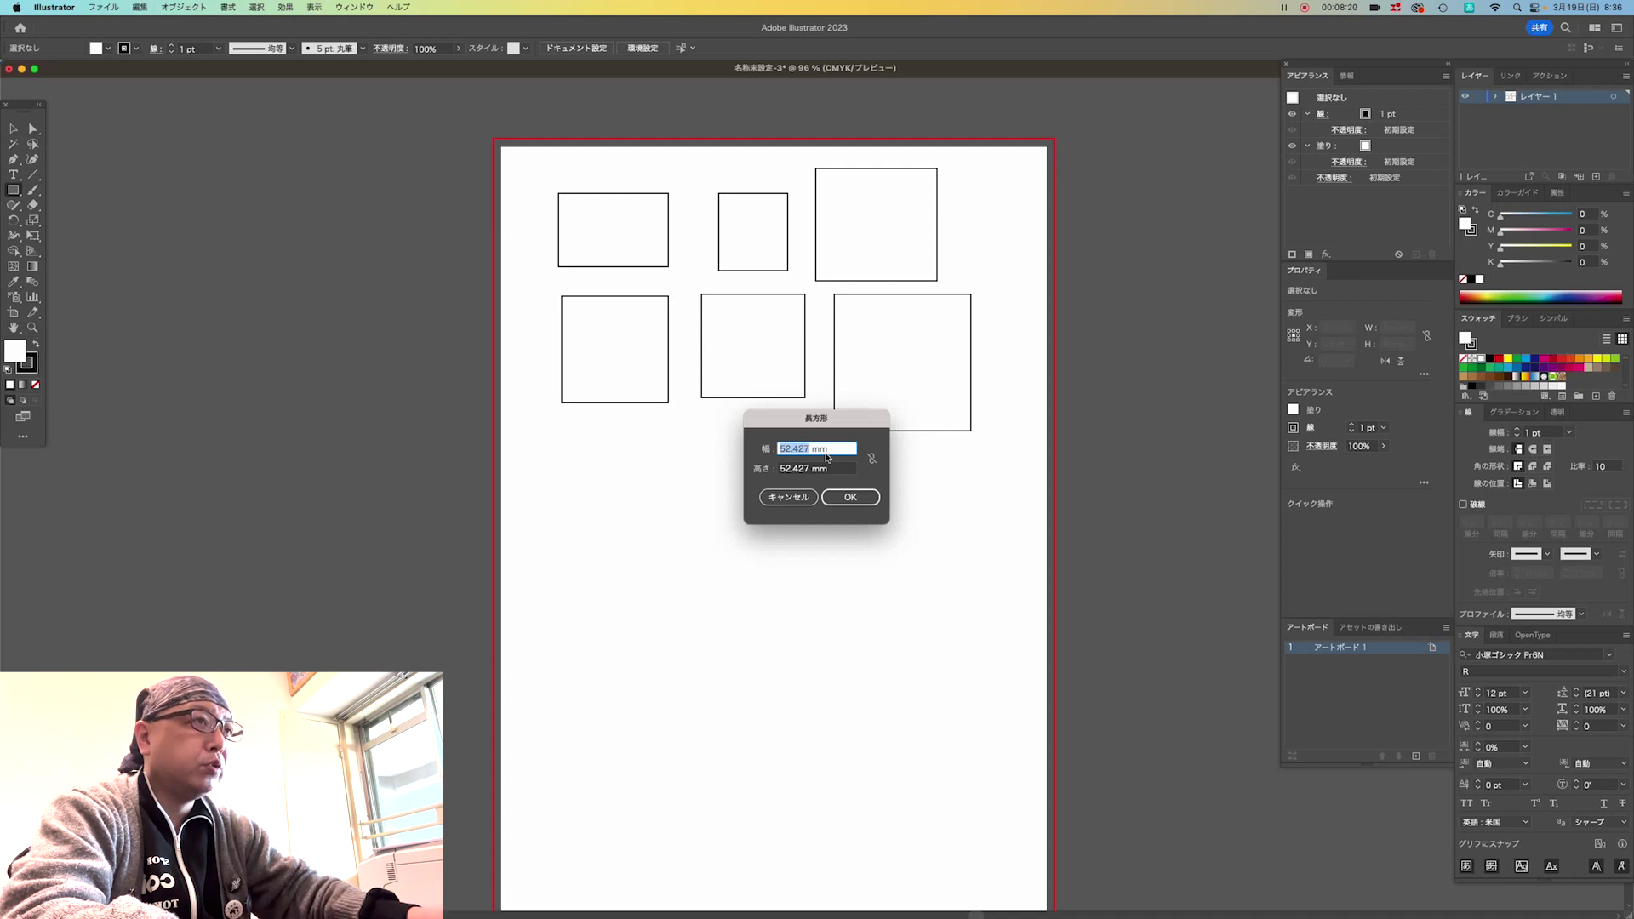
Create a 100 × 148 mm rectangle.
text(100)
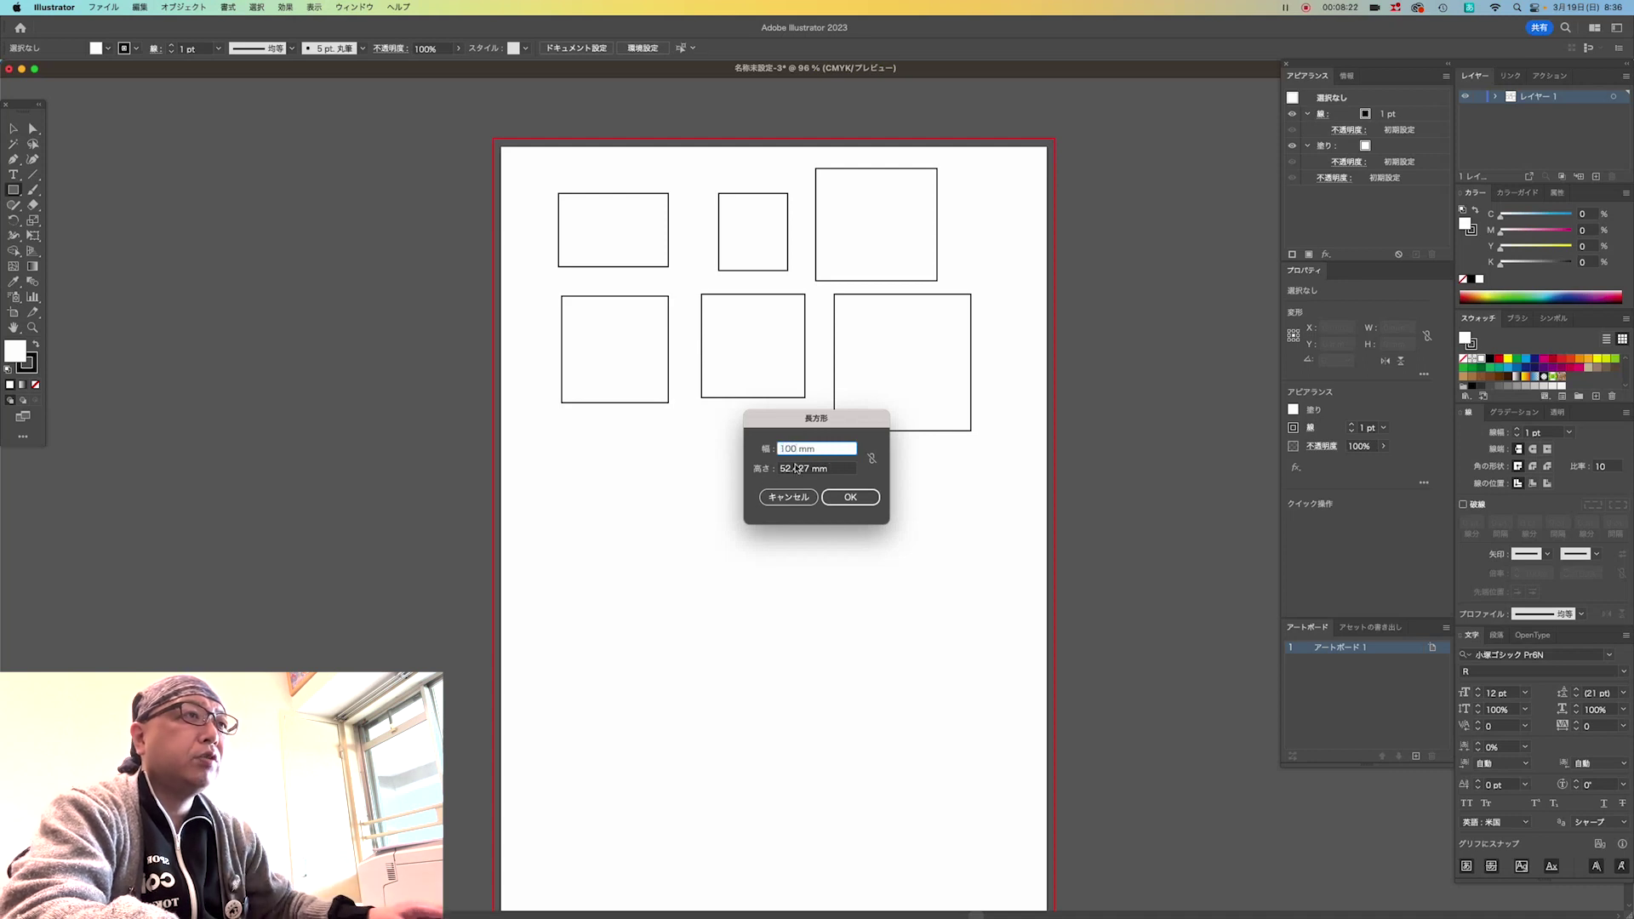
key(Tab)
text(148)
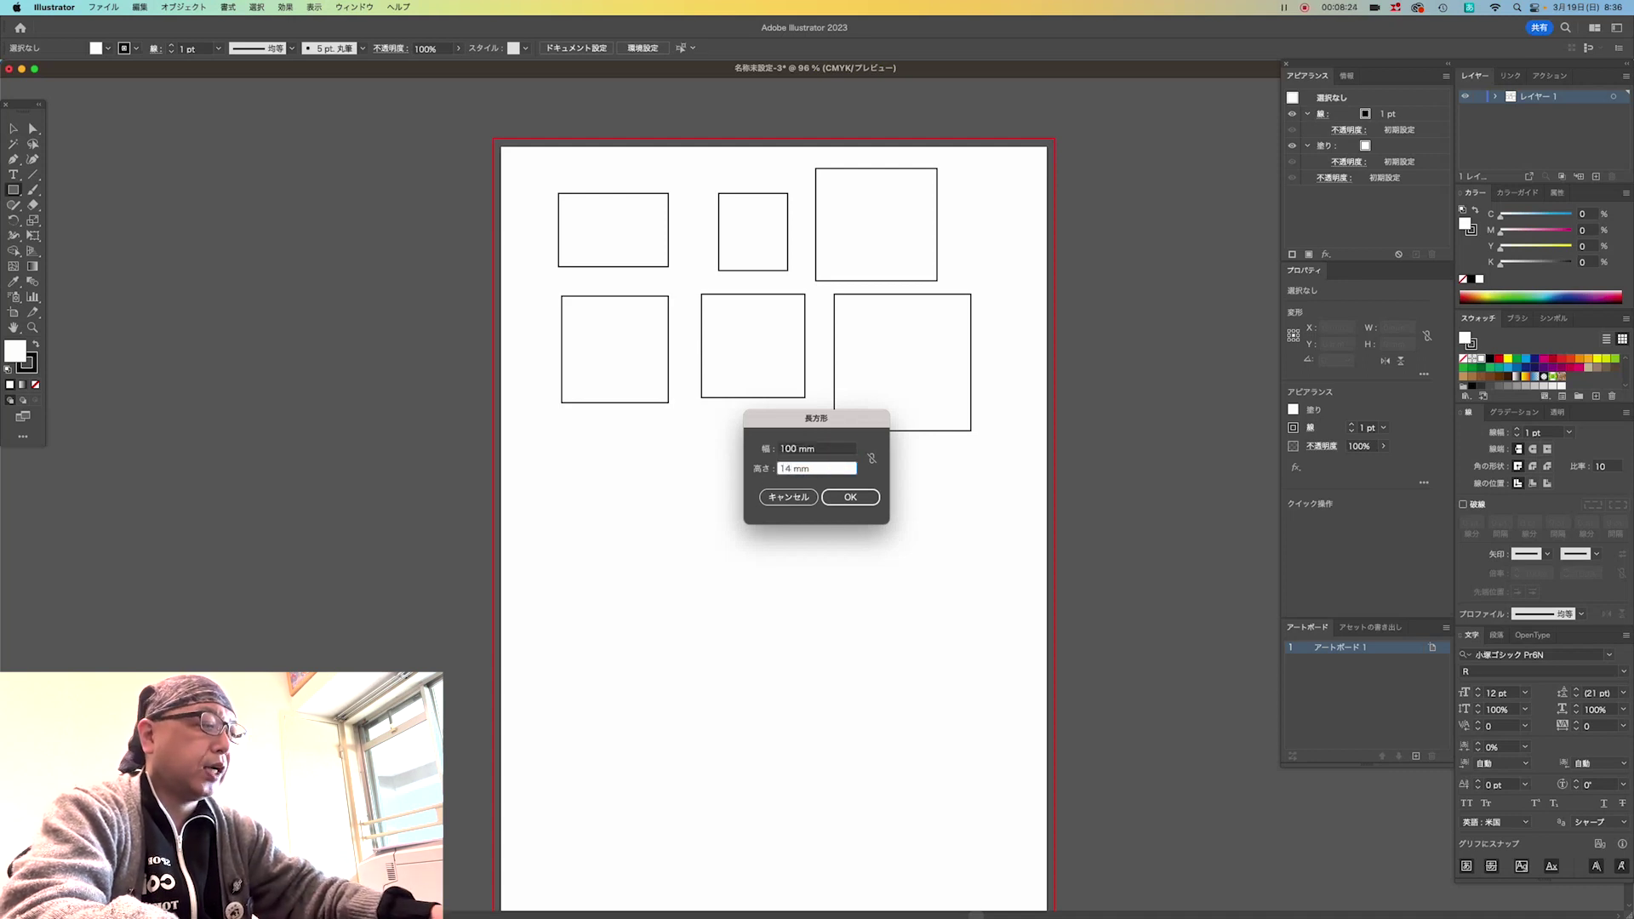
click(843, 496)
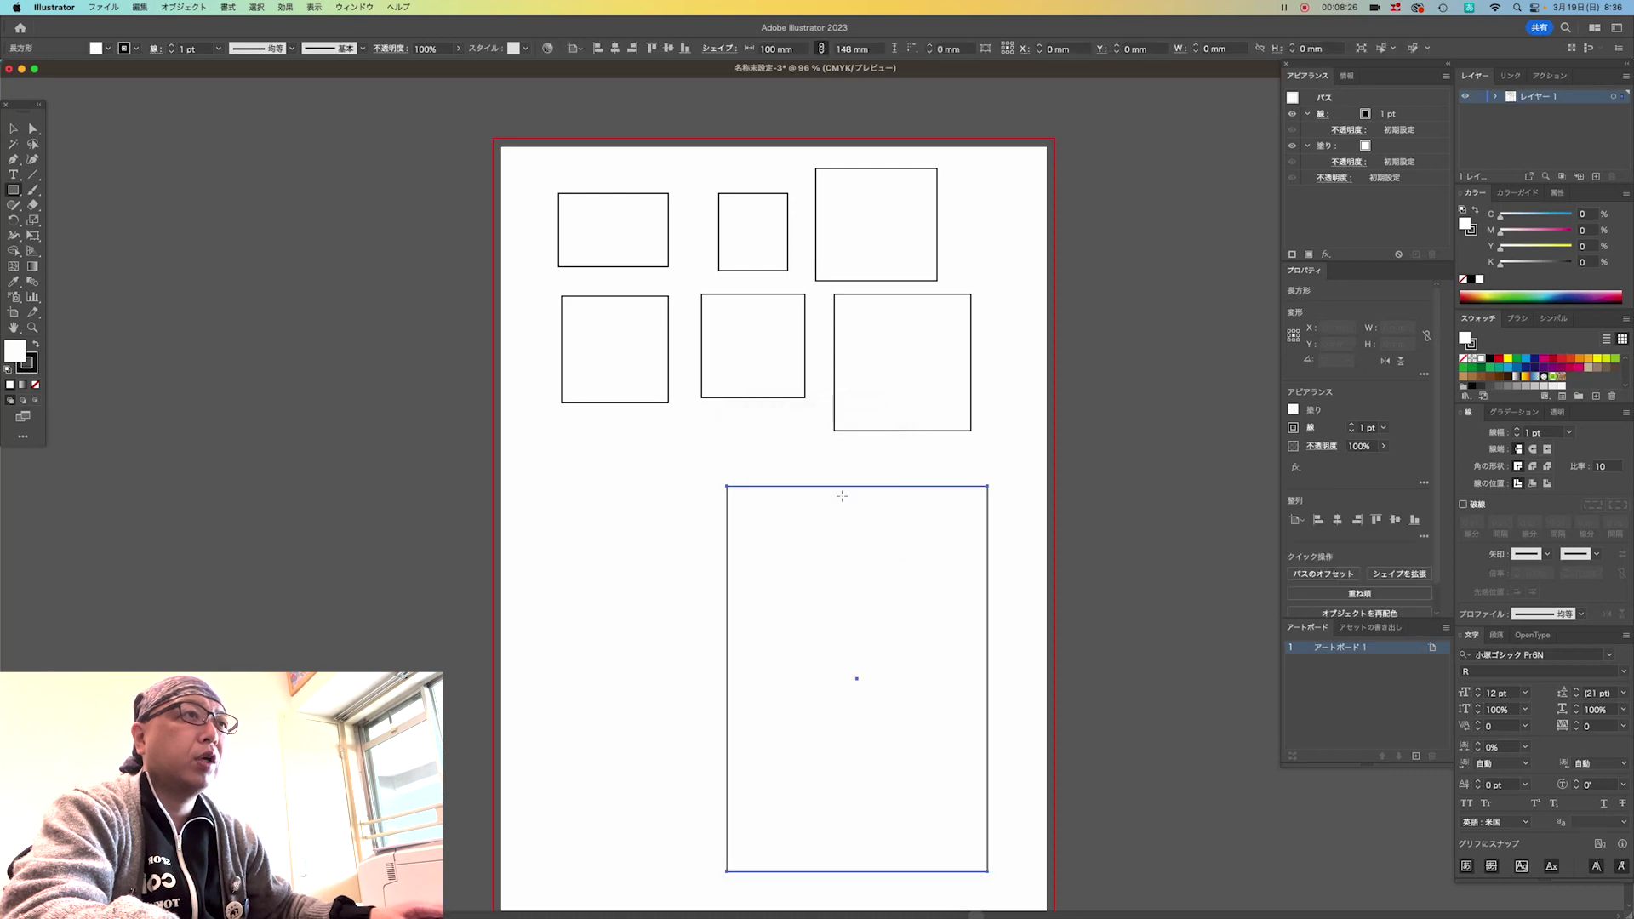
Move the large rectangle up and to the left.
click(13, 128)
drag(823, 556, 591, 410)
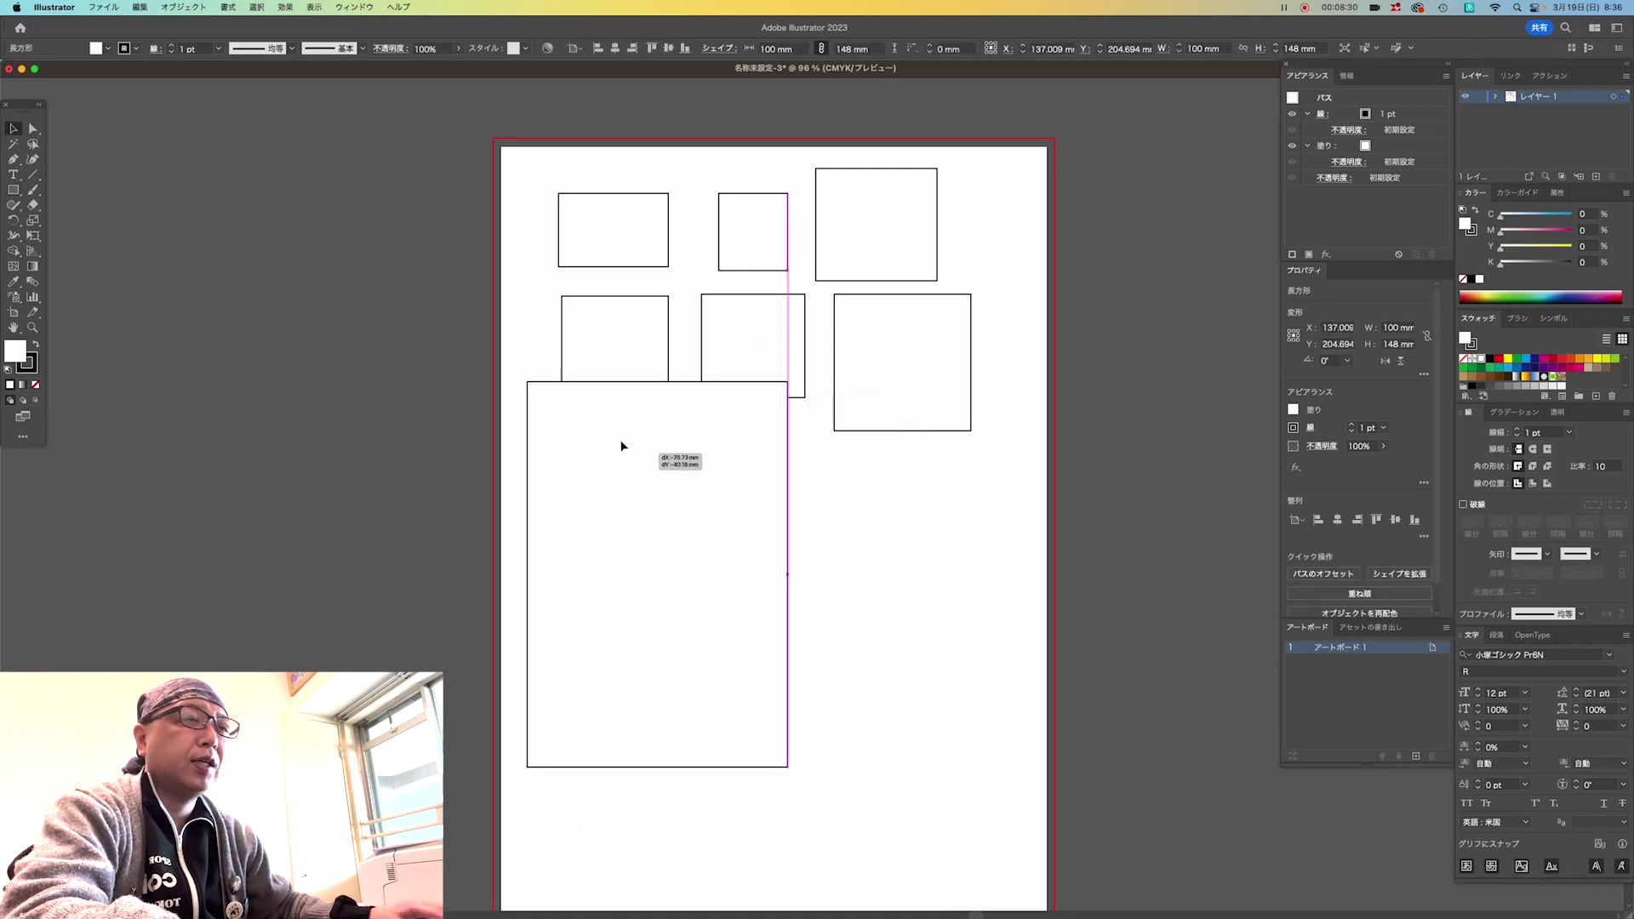
click(15, 192)
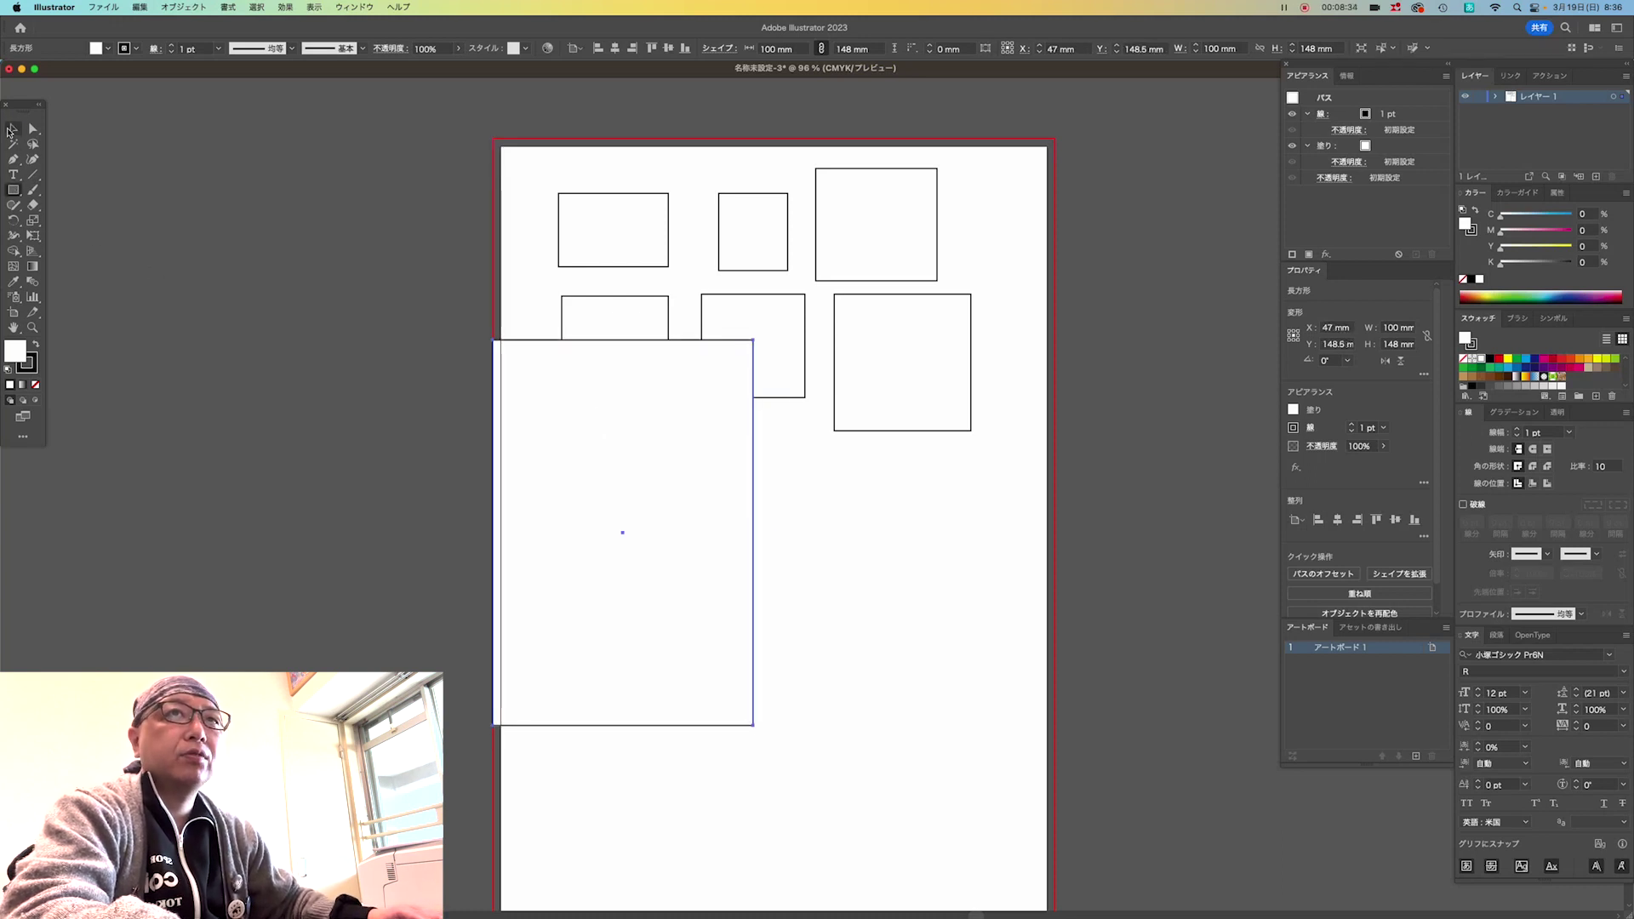
click(11, 130)
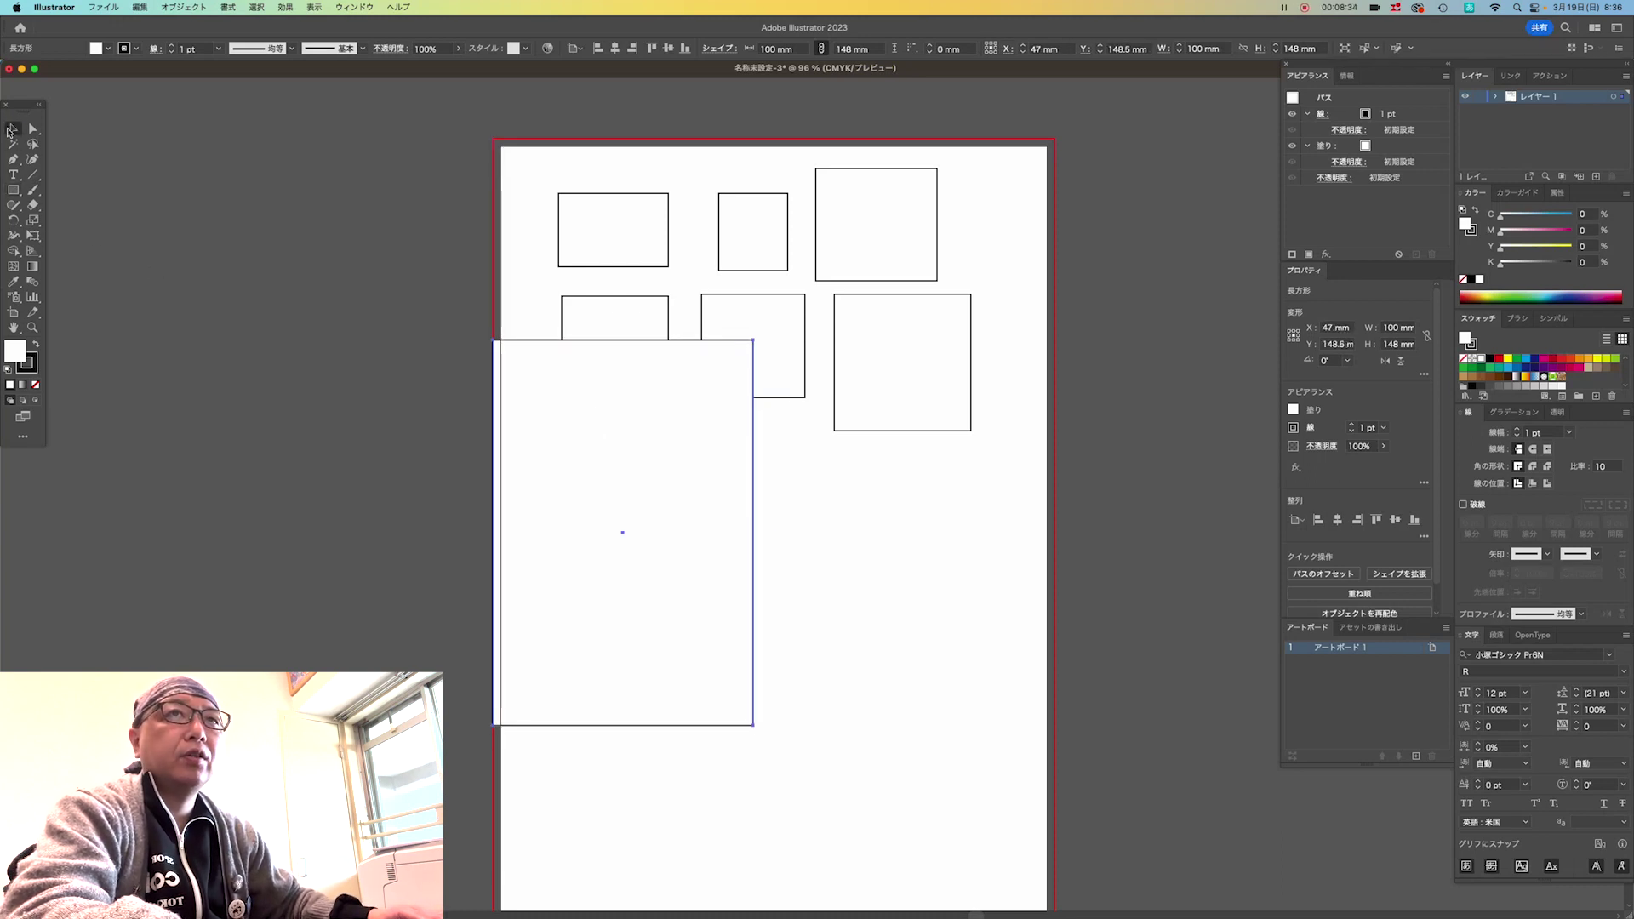
click(13, 192)
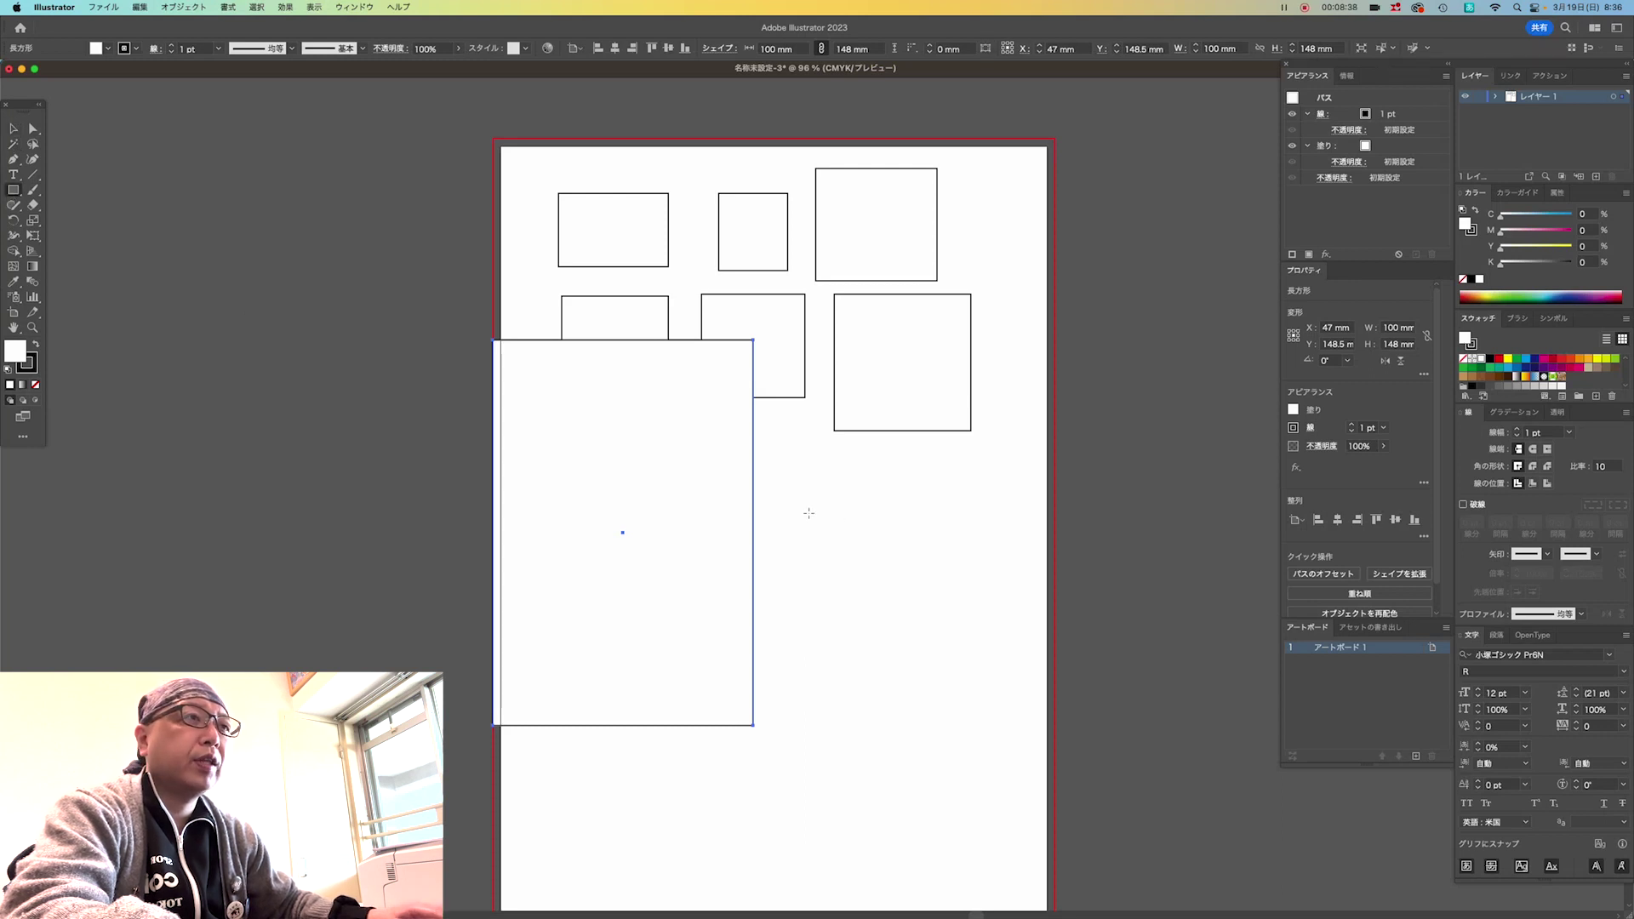
Create a new 210 × 297 mm rectangle from the Rectangle size entry.
click(808, 513)
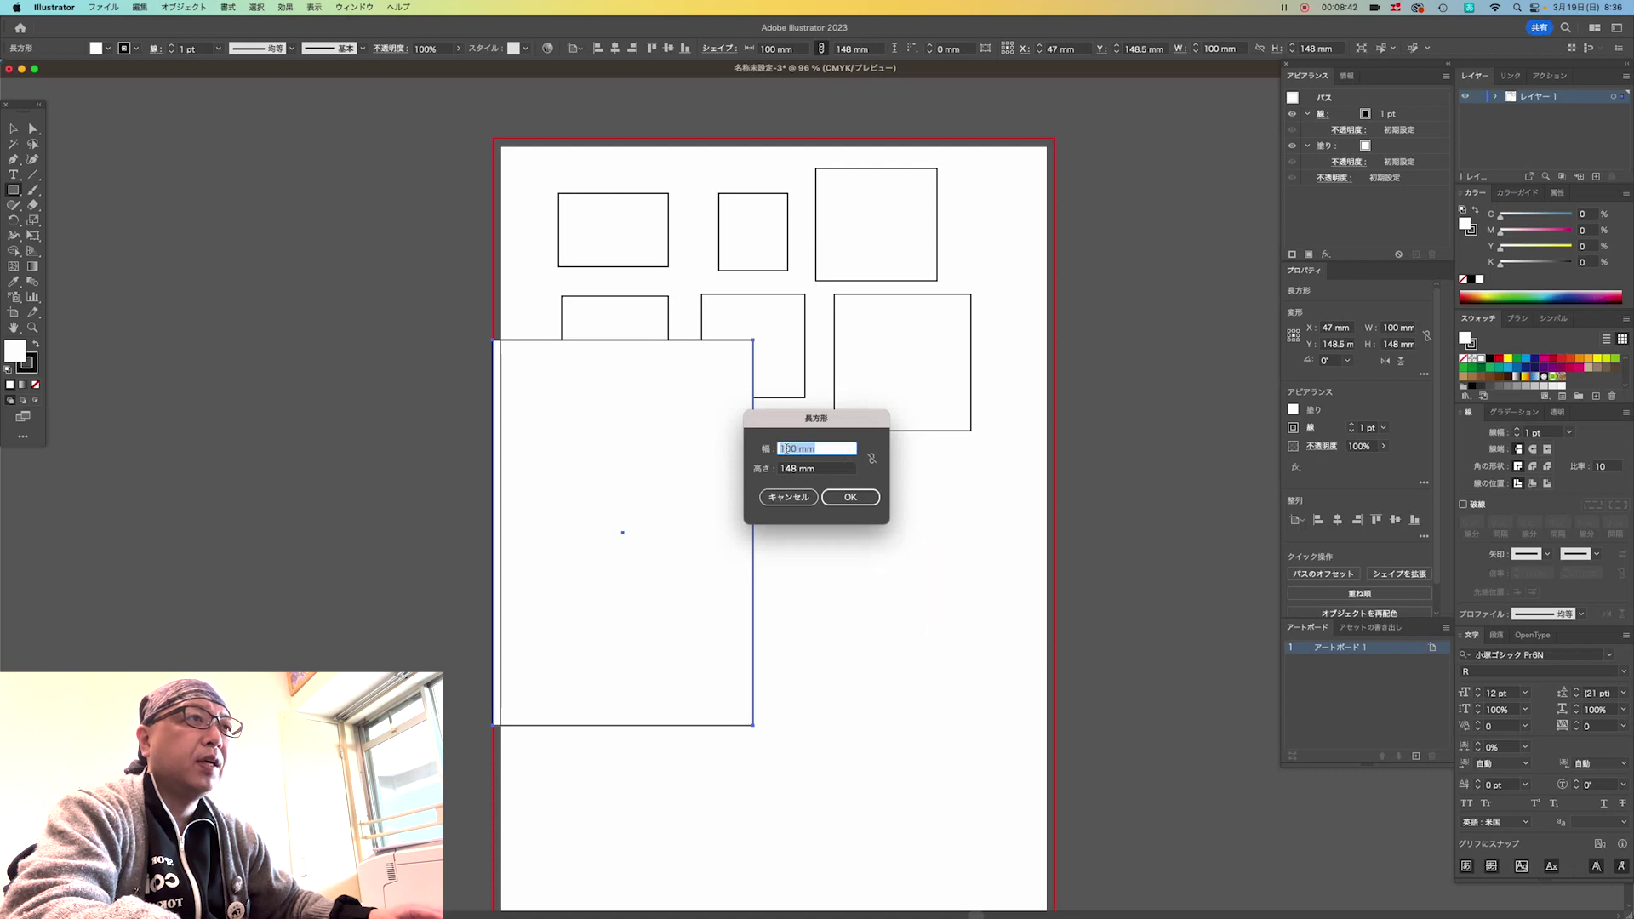
text(210)
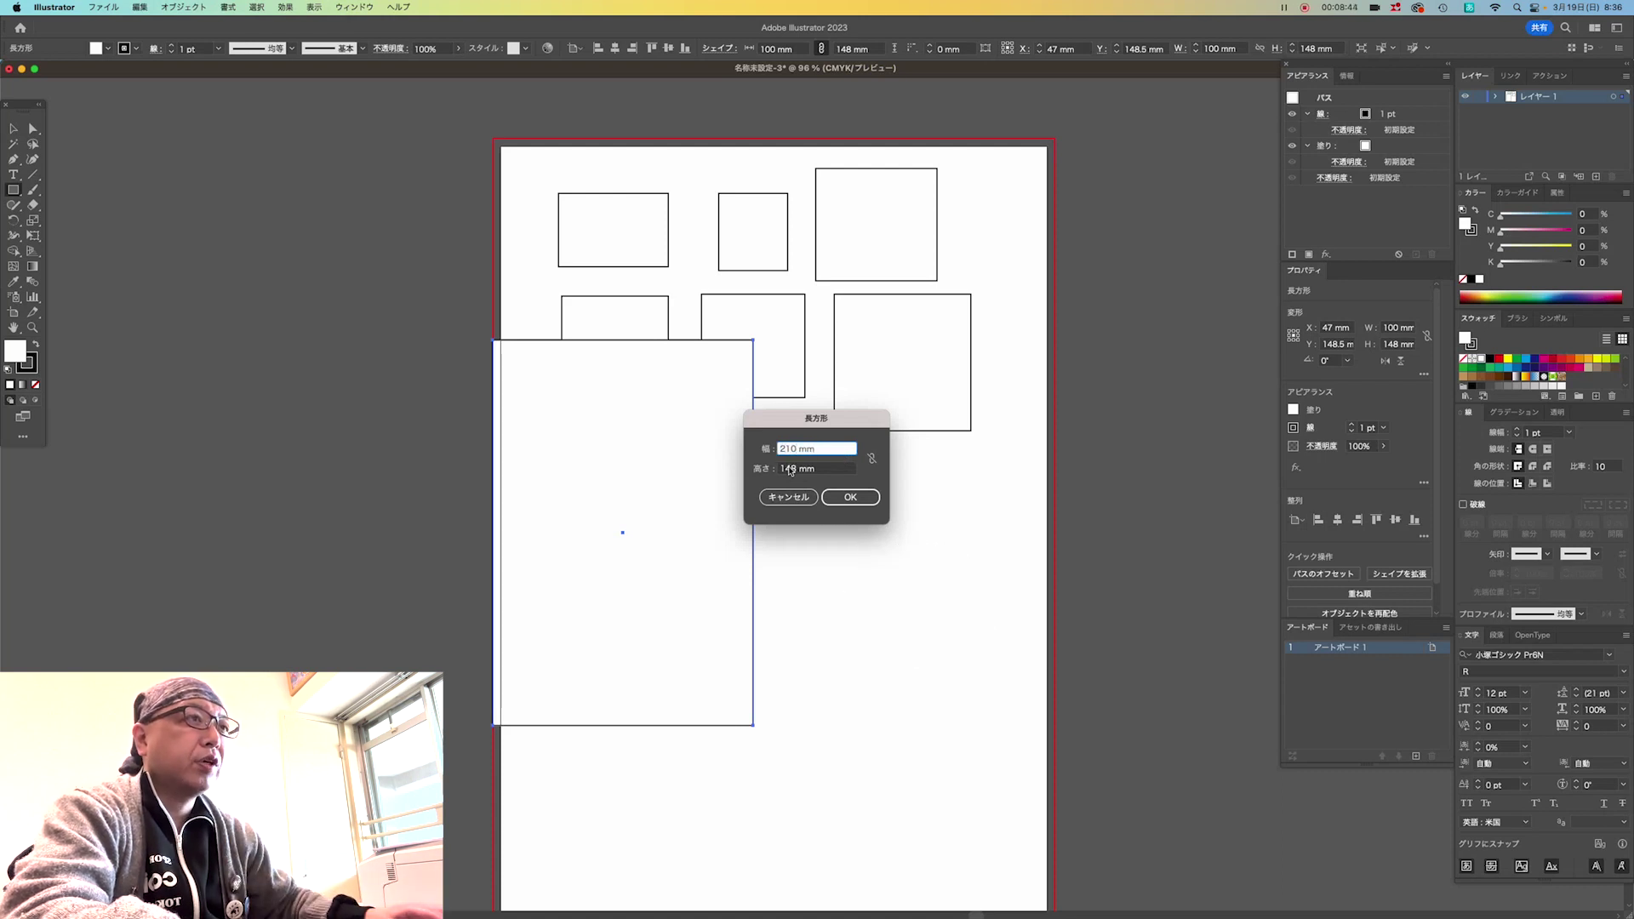
key(Tab)
text(297)
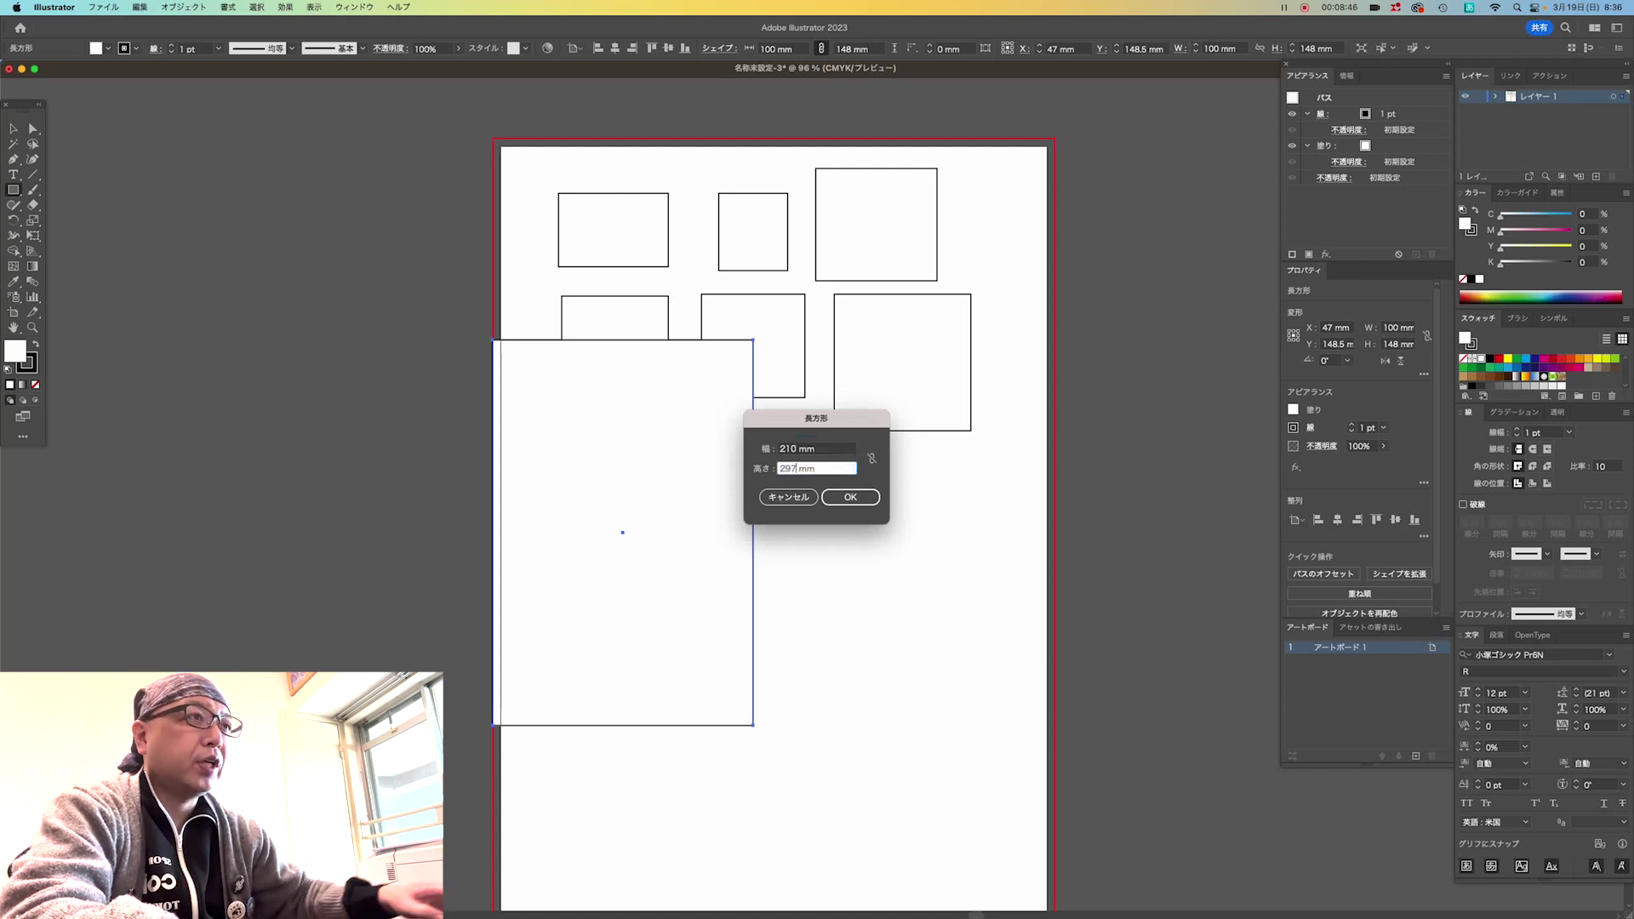
click(850, 497)
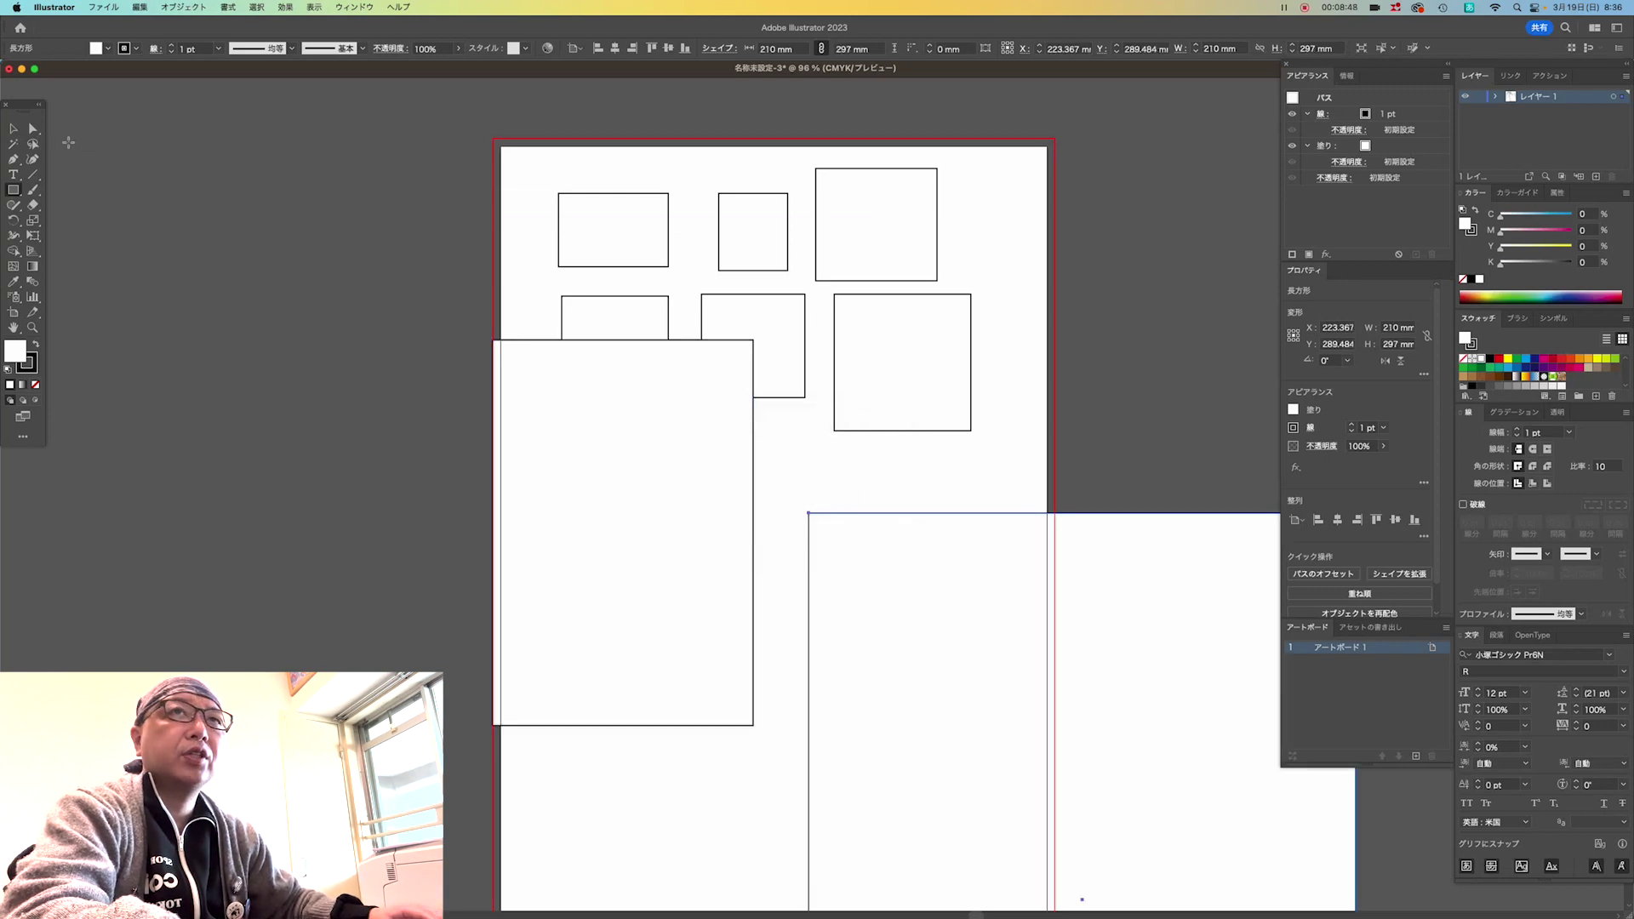
Drag the 210 × 297 mm rectangle onto the page, then off its left edge.
key(v)
drag(963, 642, 666, 293)
scroll(924, 553, down, 2)
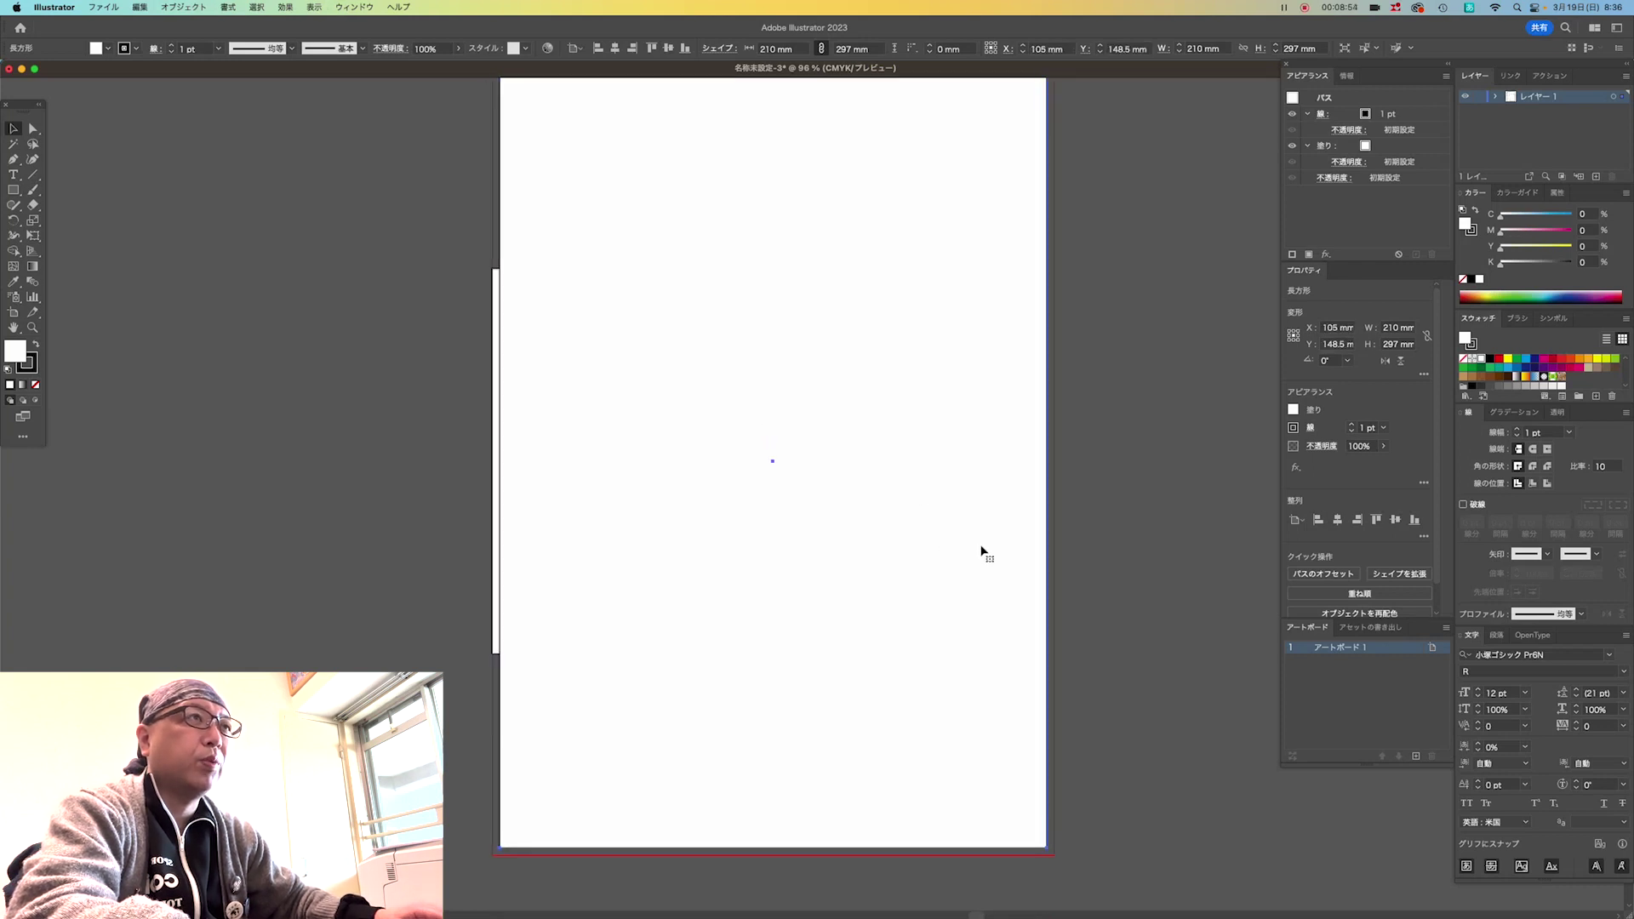
drag(983, 553, 452, 538)
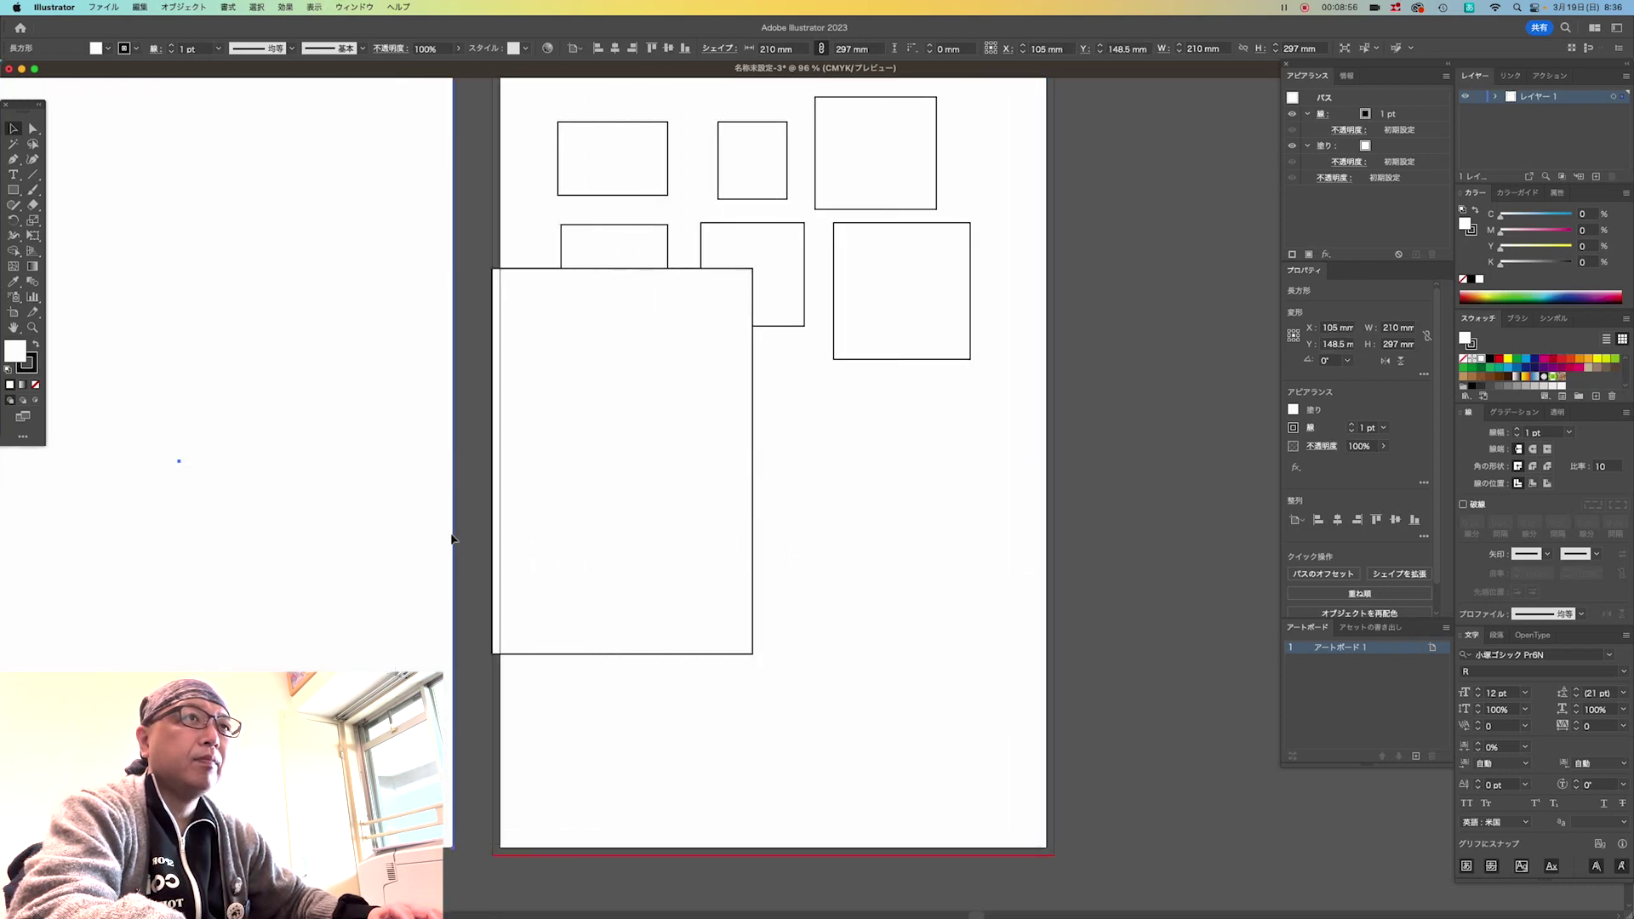
click(870, 575)
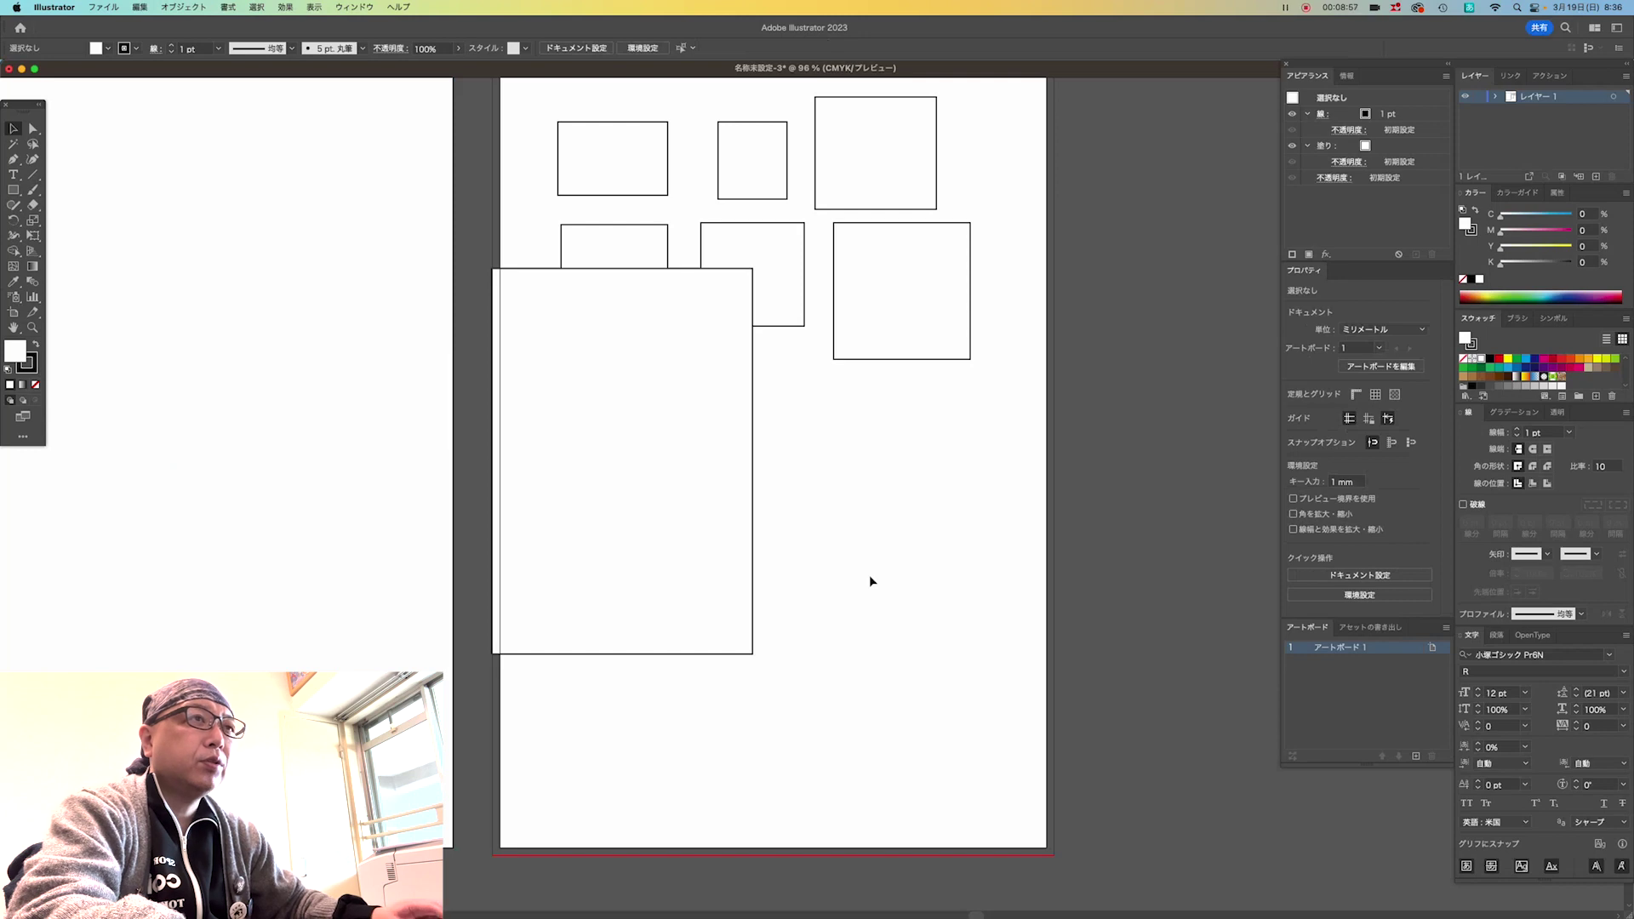
click(13, 193)
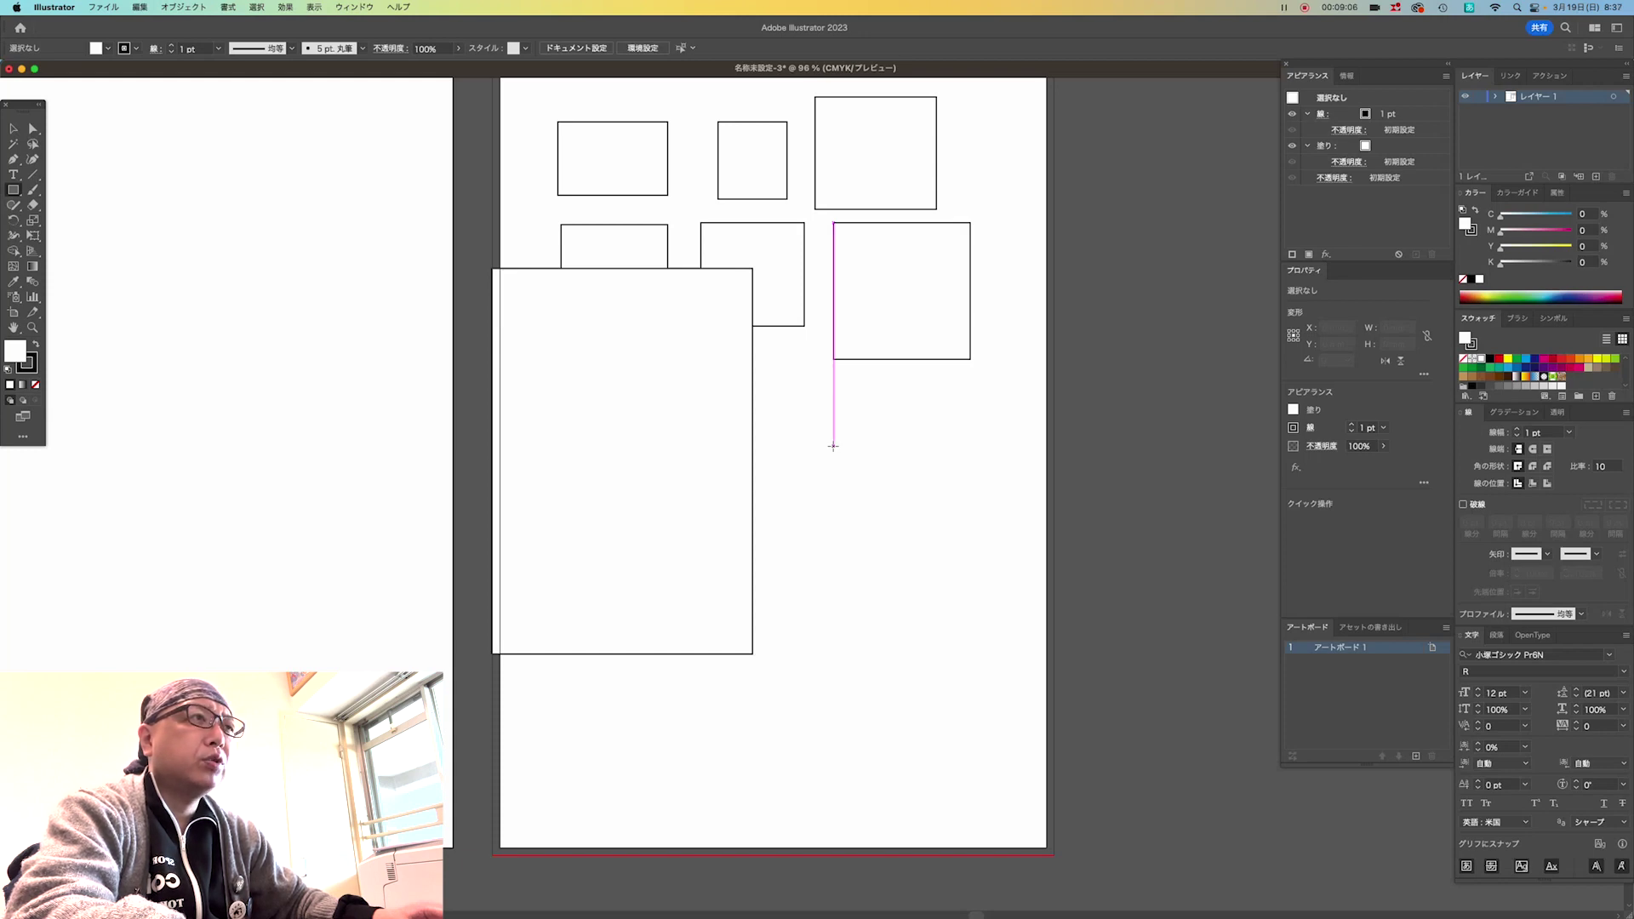
Create a 70 × 50 mm rectangle.
click(833, 446)
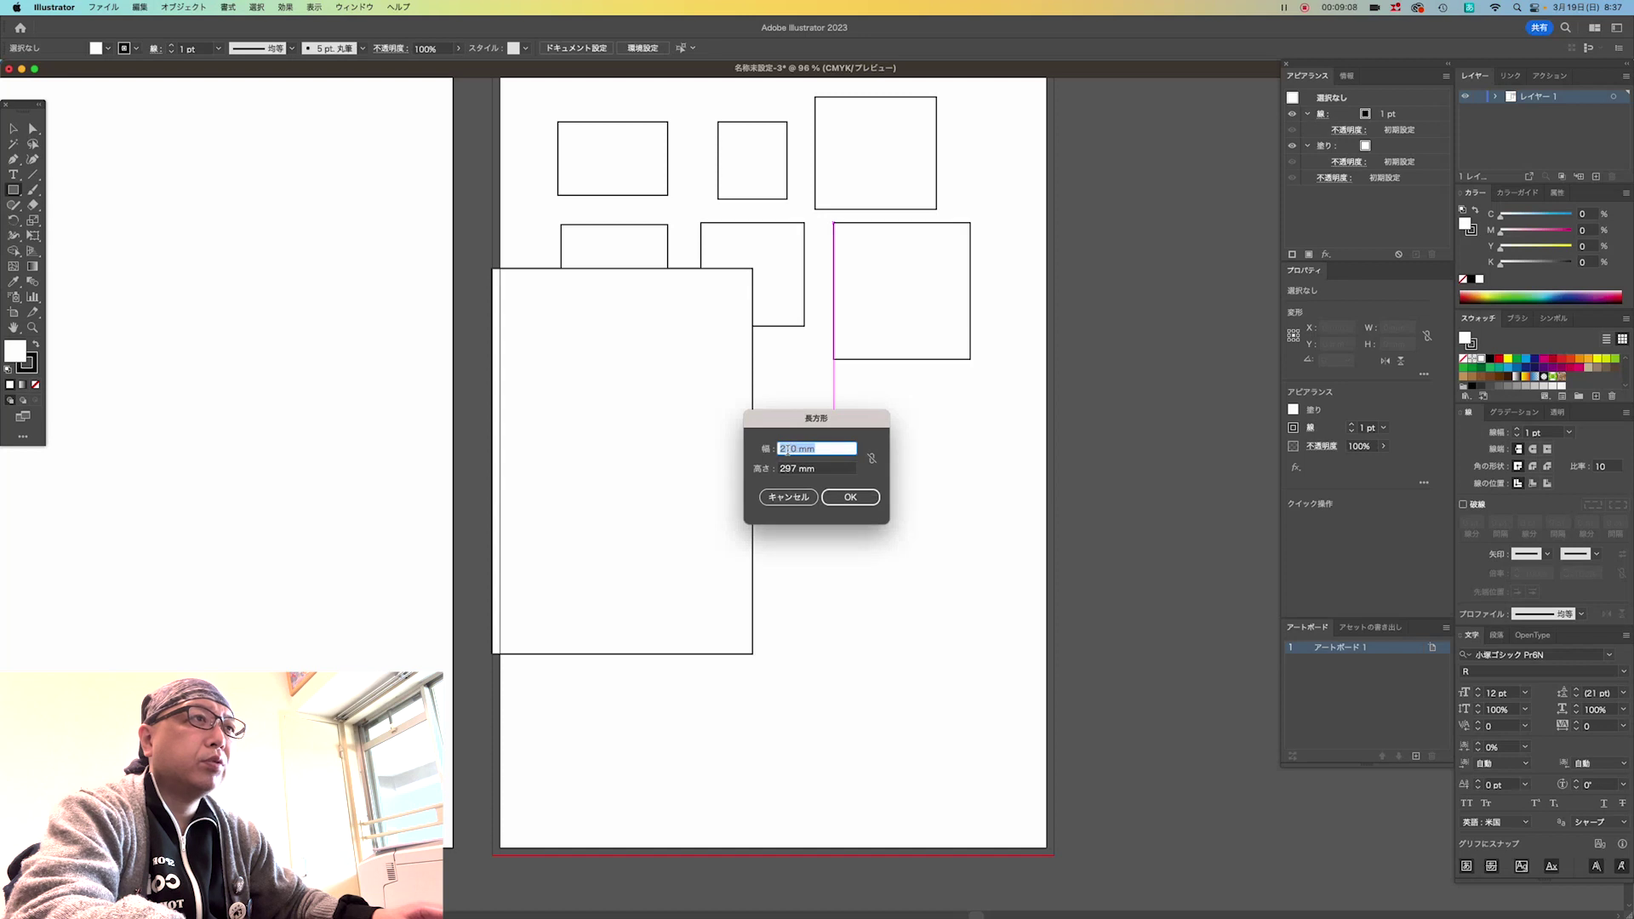
text(70 mm)
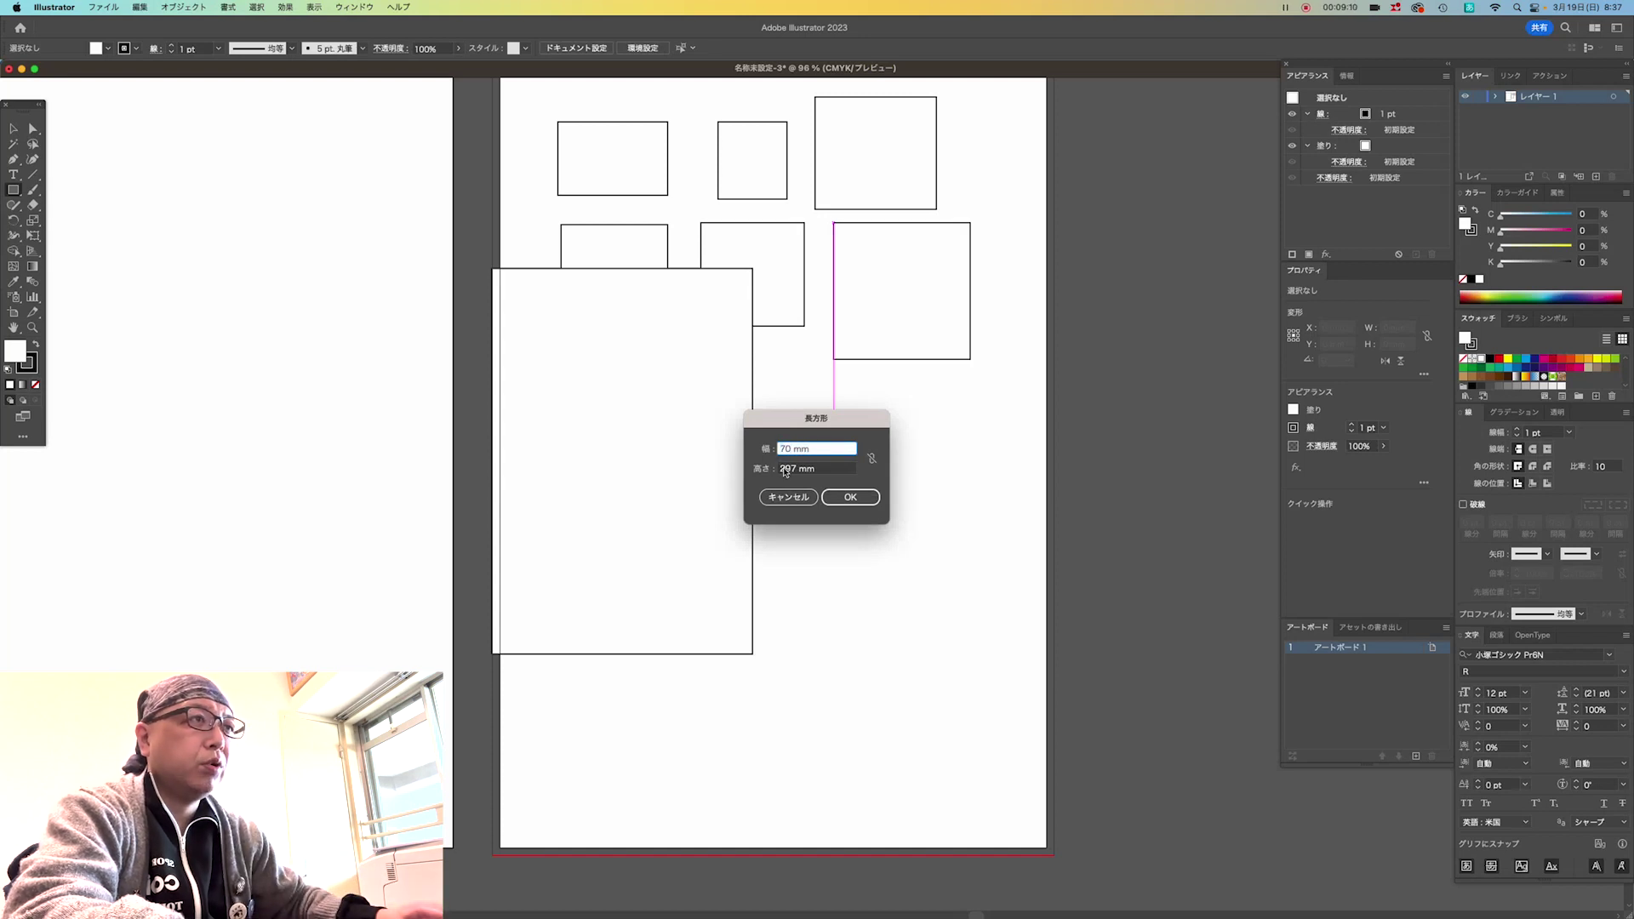
key(Tab)
text(50 mm)
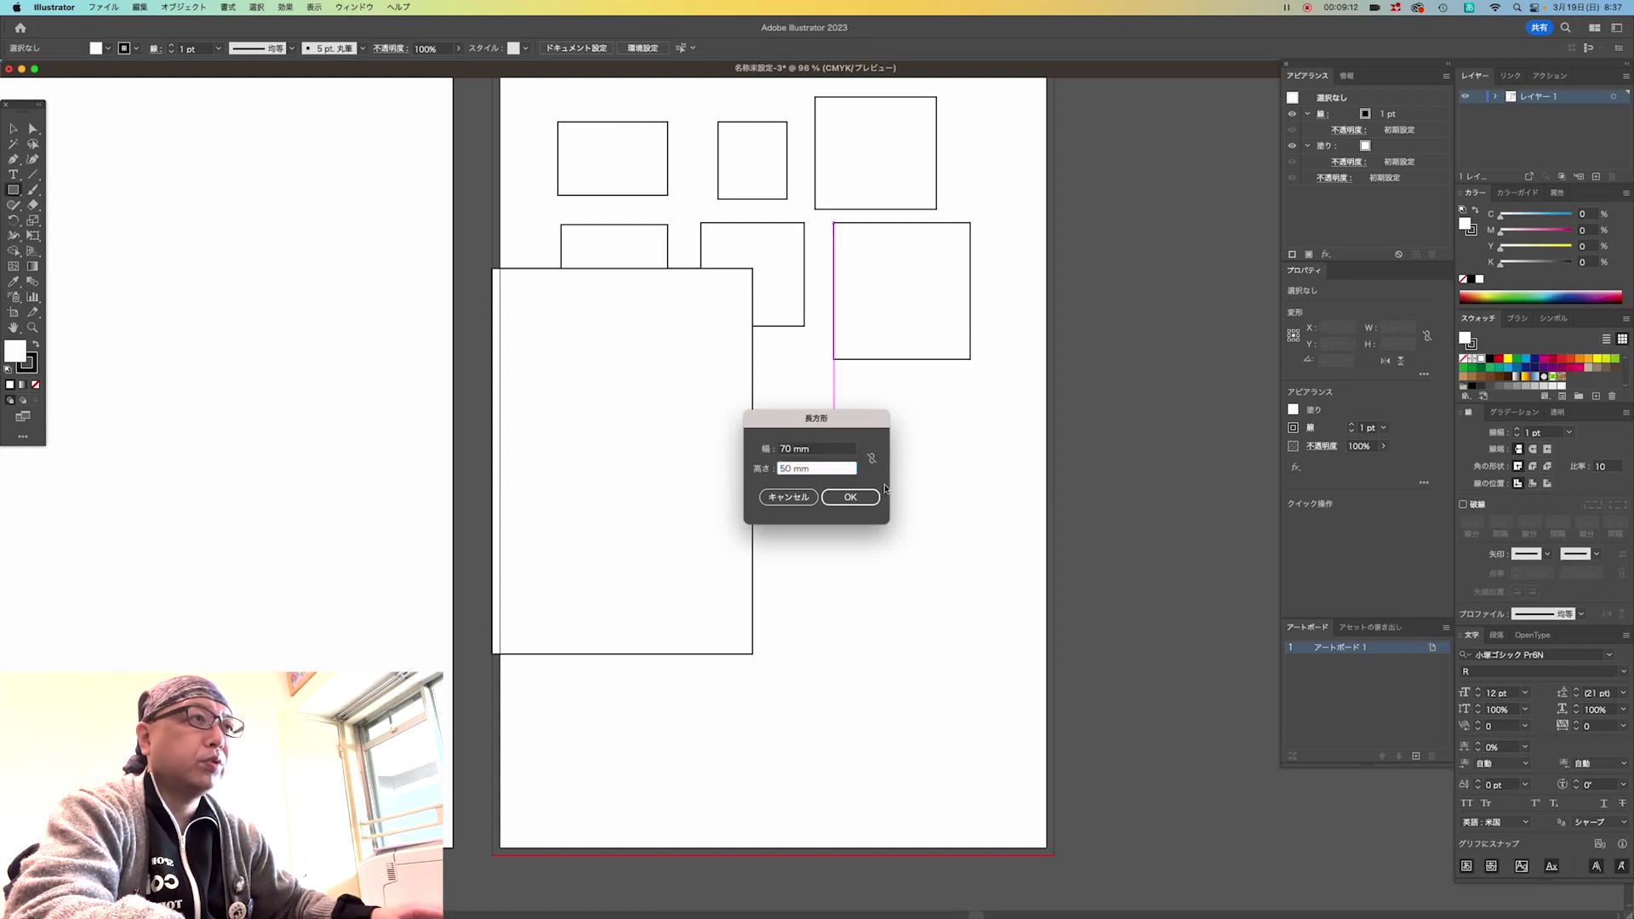
click(874, 496)
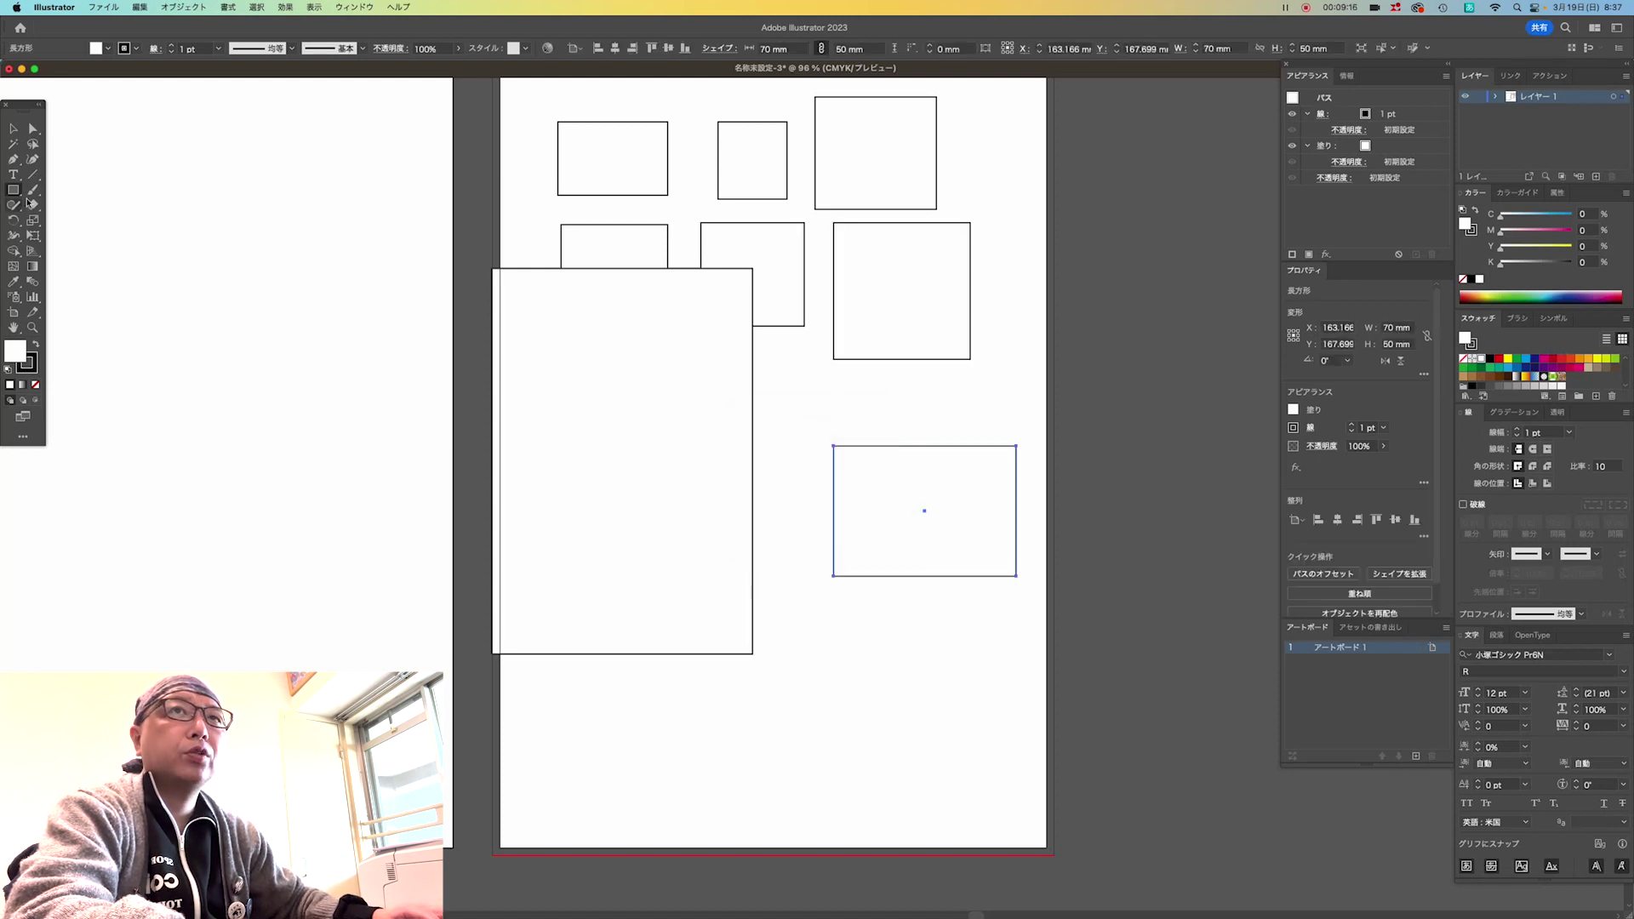
Draw a roughly 74 mm square from its centre mid-page, then marquee-select all rectangles.
click(795, 369)
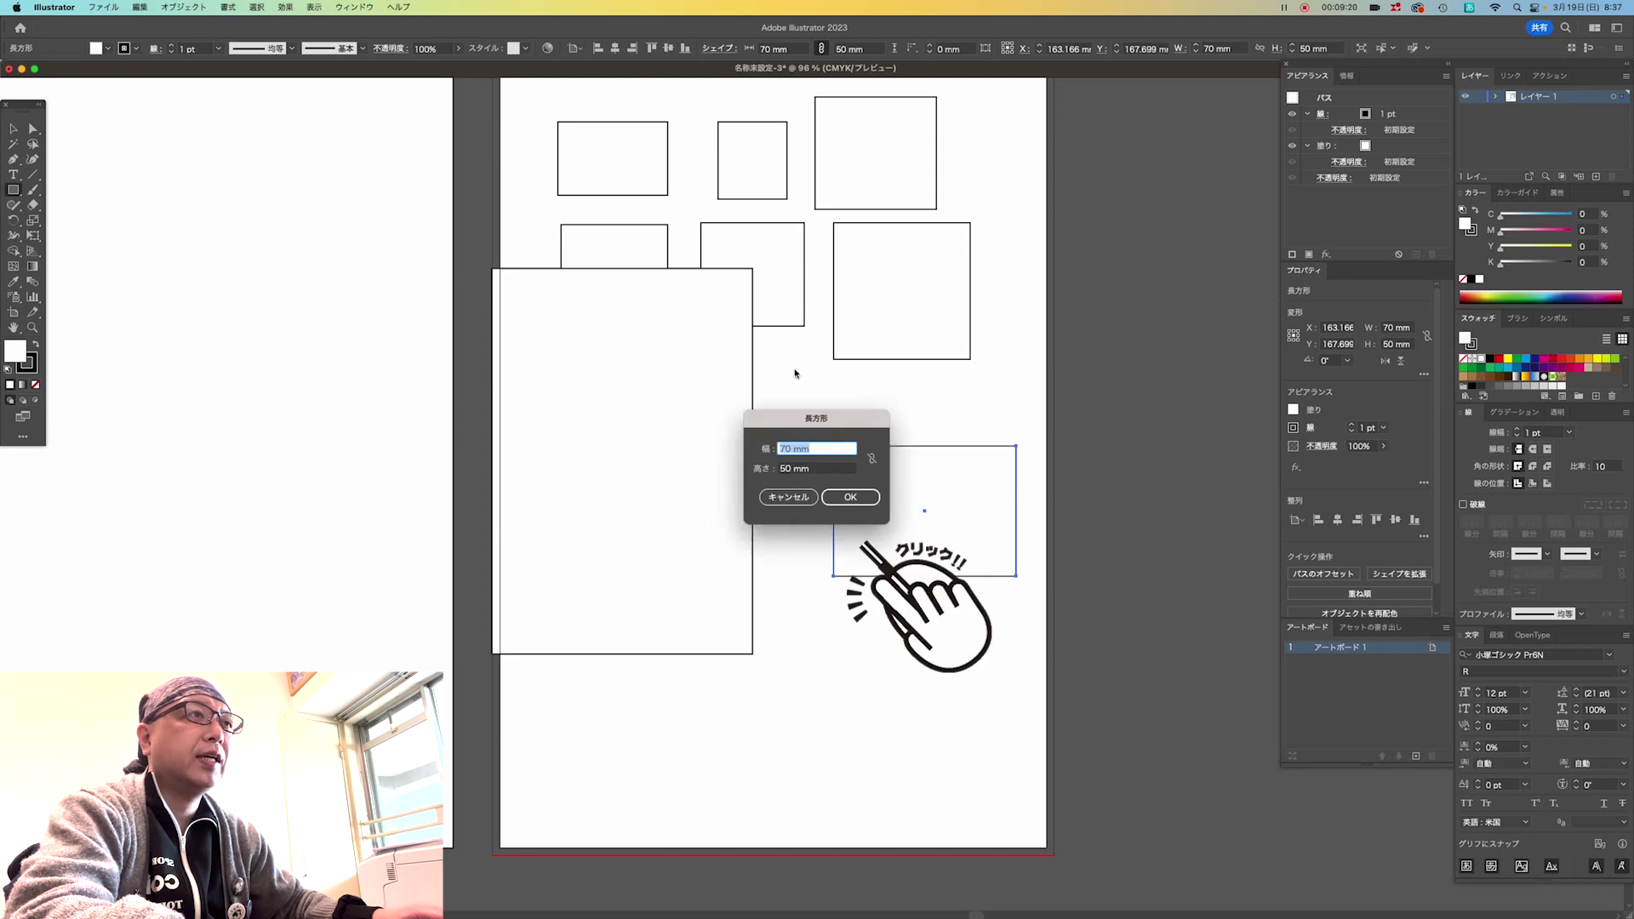
click(809, 498)
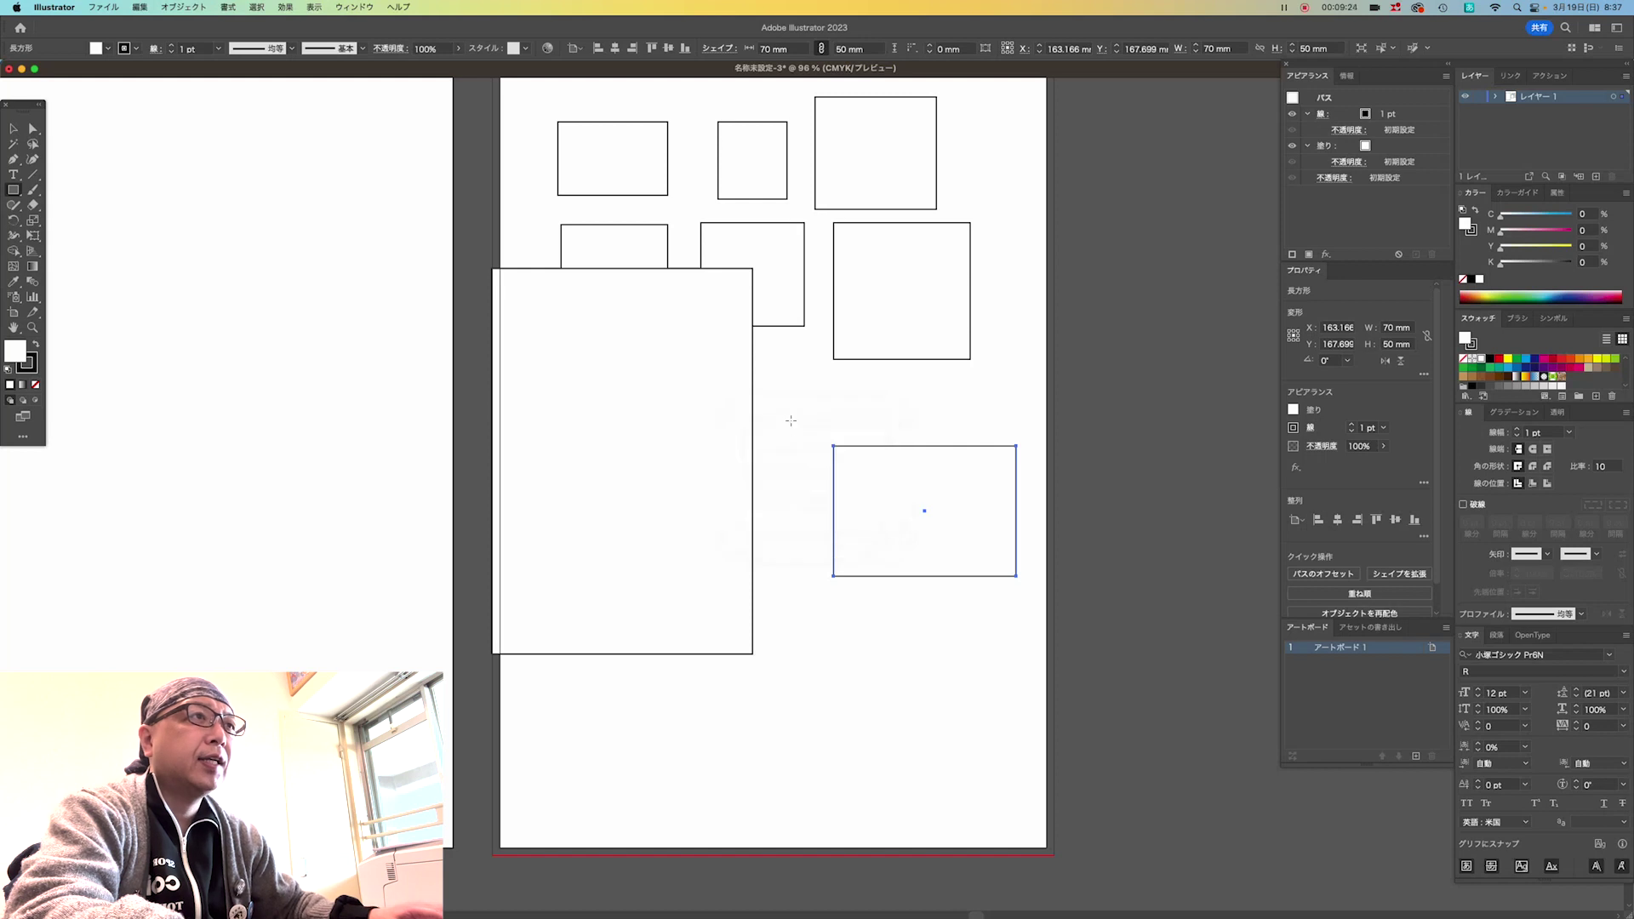
mouse_move(794, 382)
mouse_down()
mouse_move(734, 427)
mouse_move(887, 400)
mouse_up()
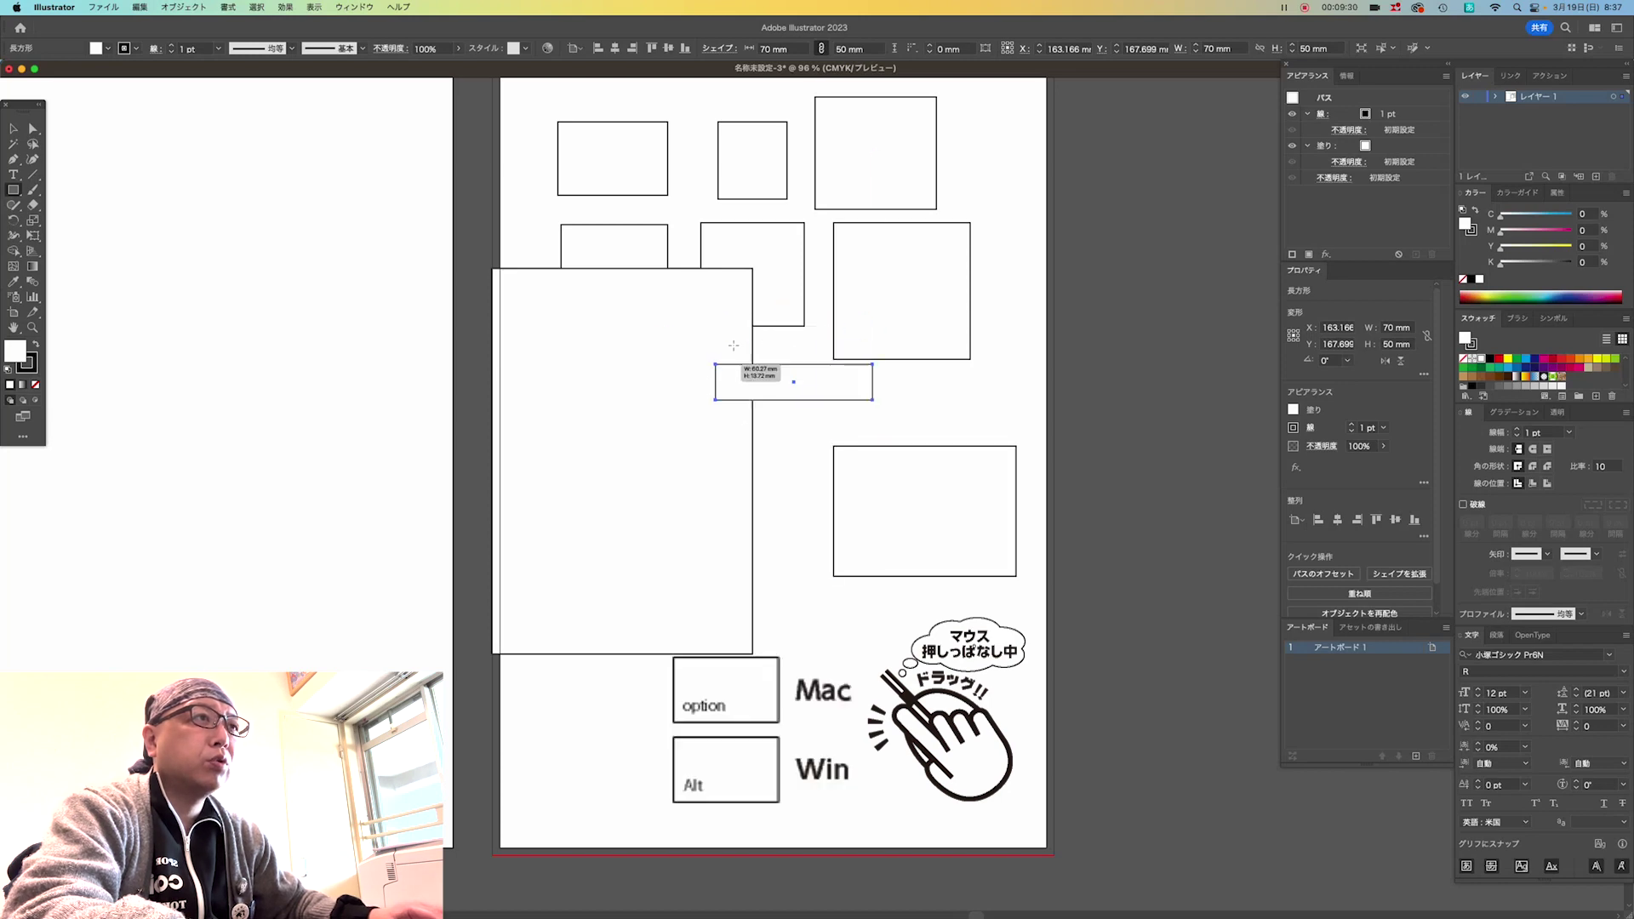
mouse_move(887, 399)
mouse_down()
mouse_move(709, 414)
mouse_move(856, 469)
mouse_move(822, 410)
mouse_move(890, 478)
mouse_up()
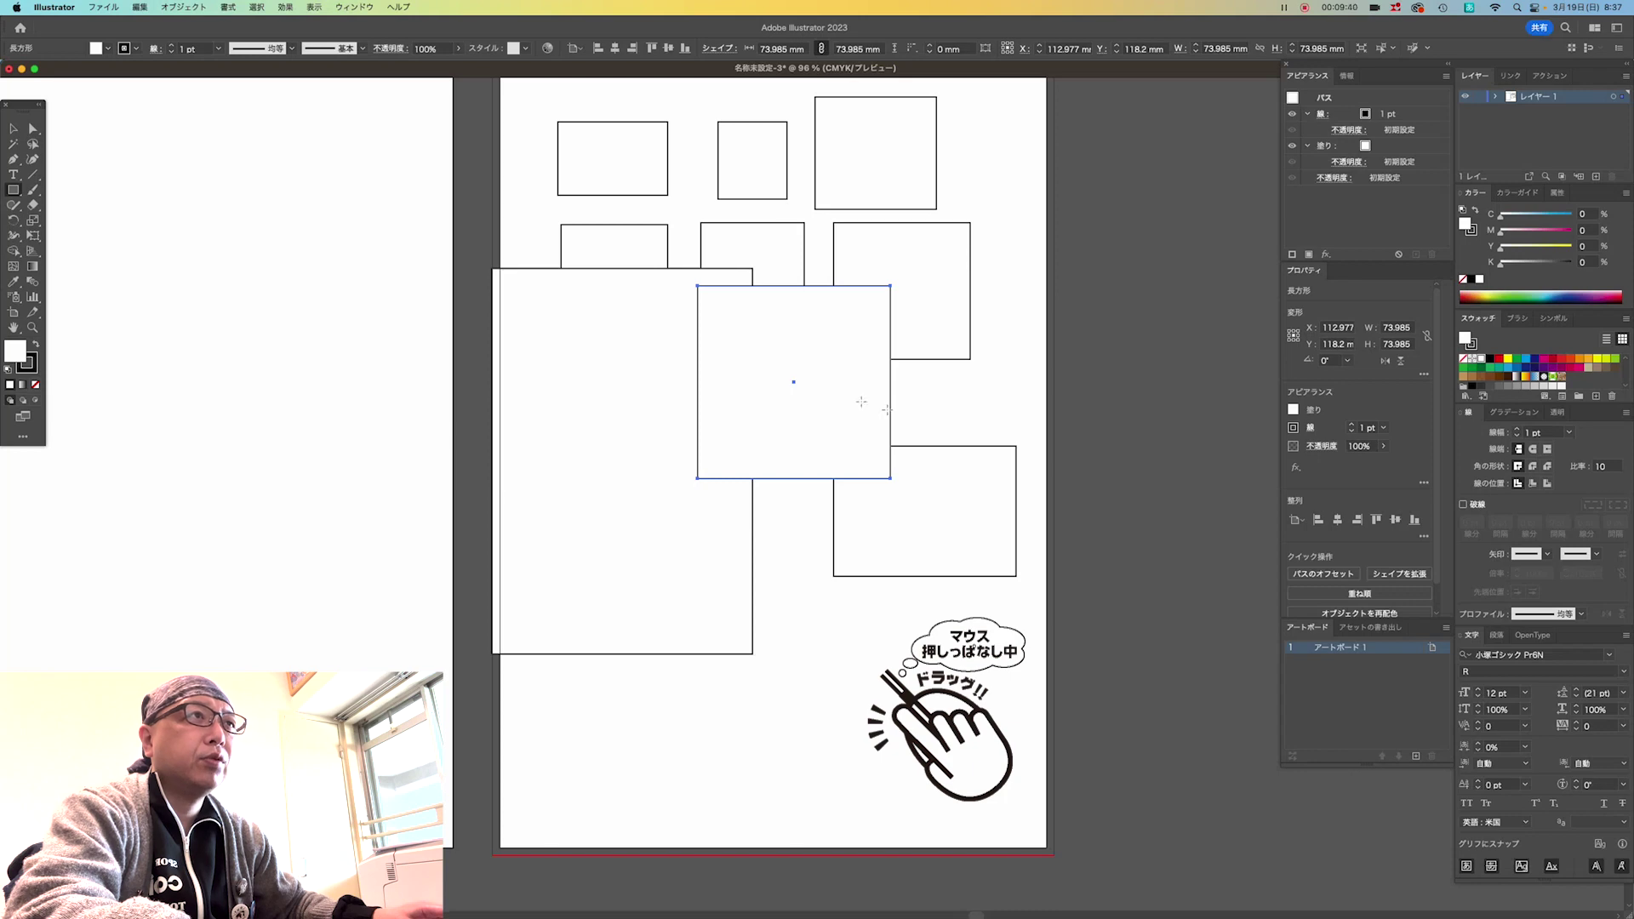
key(v)
click(774, 562)
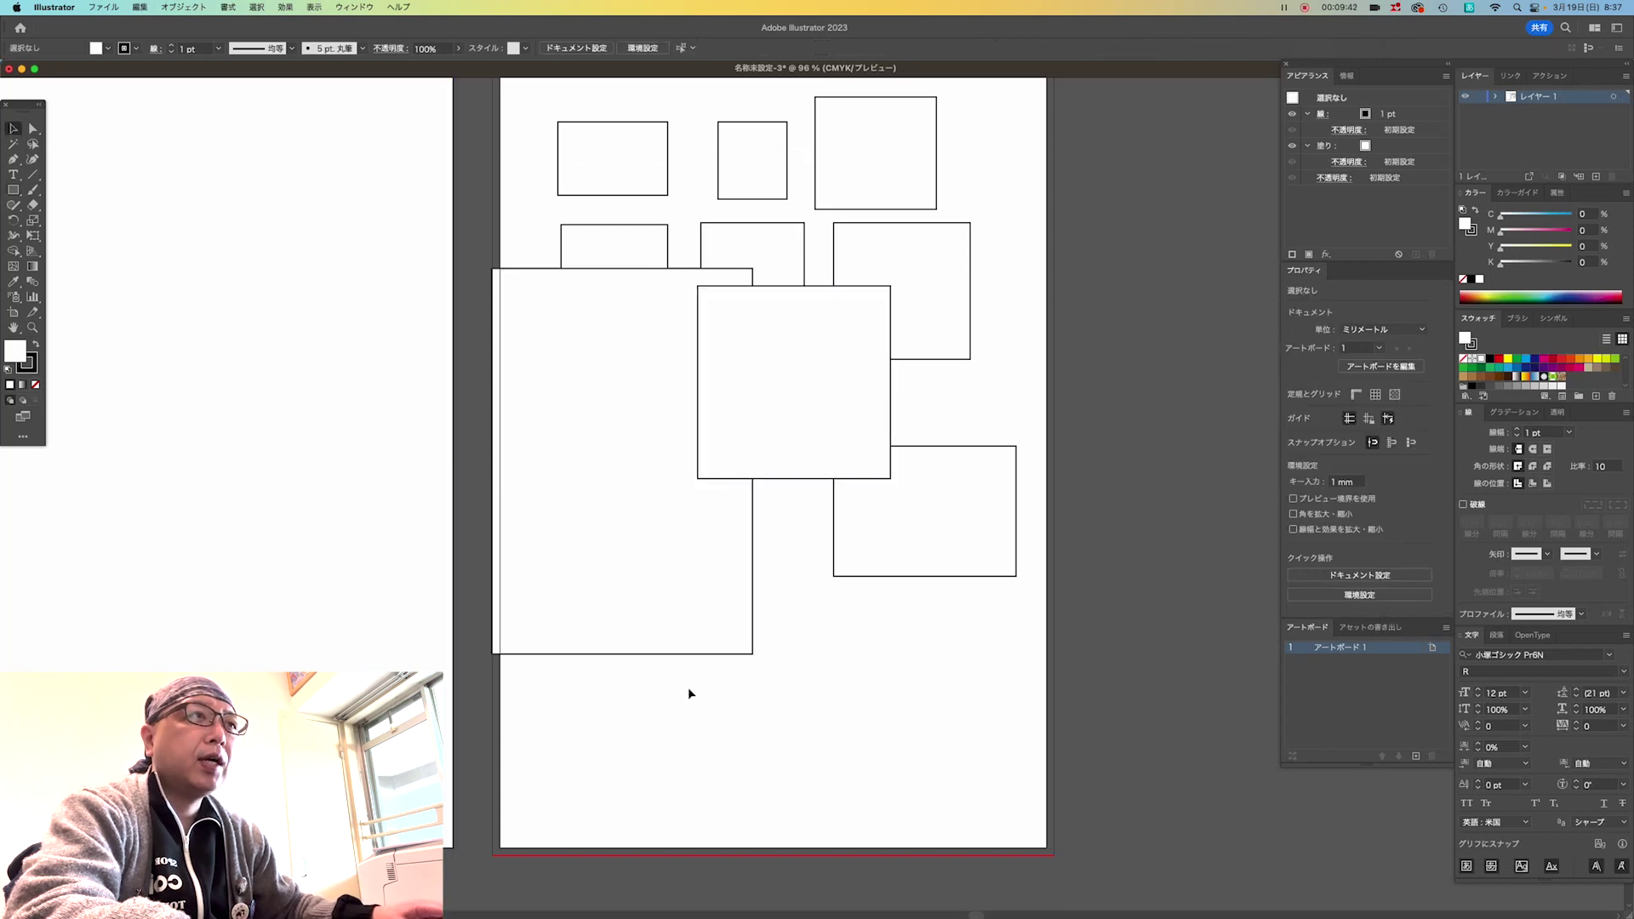
drag(642, 685, 973, 156)
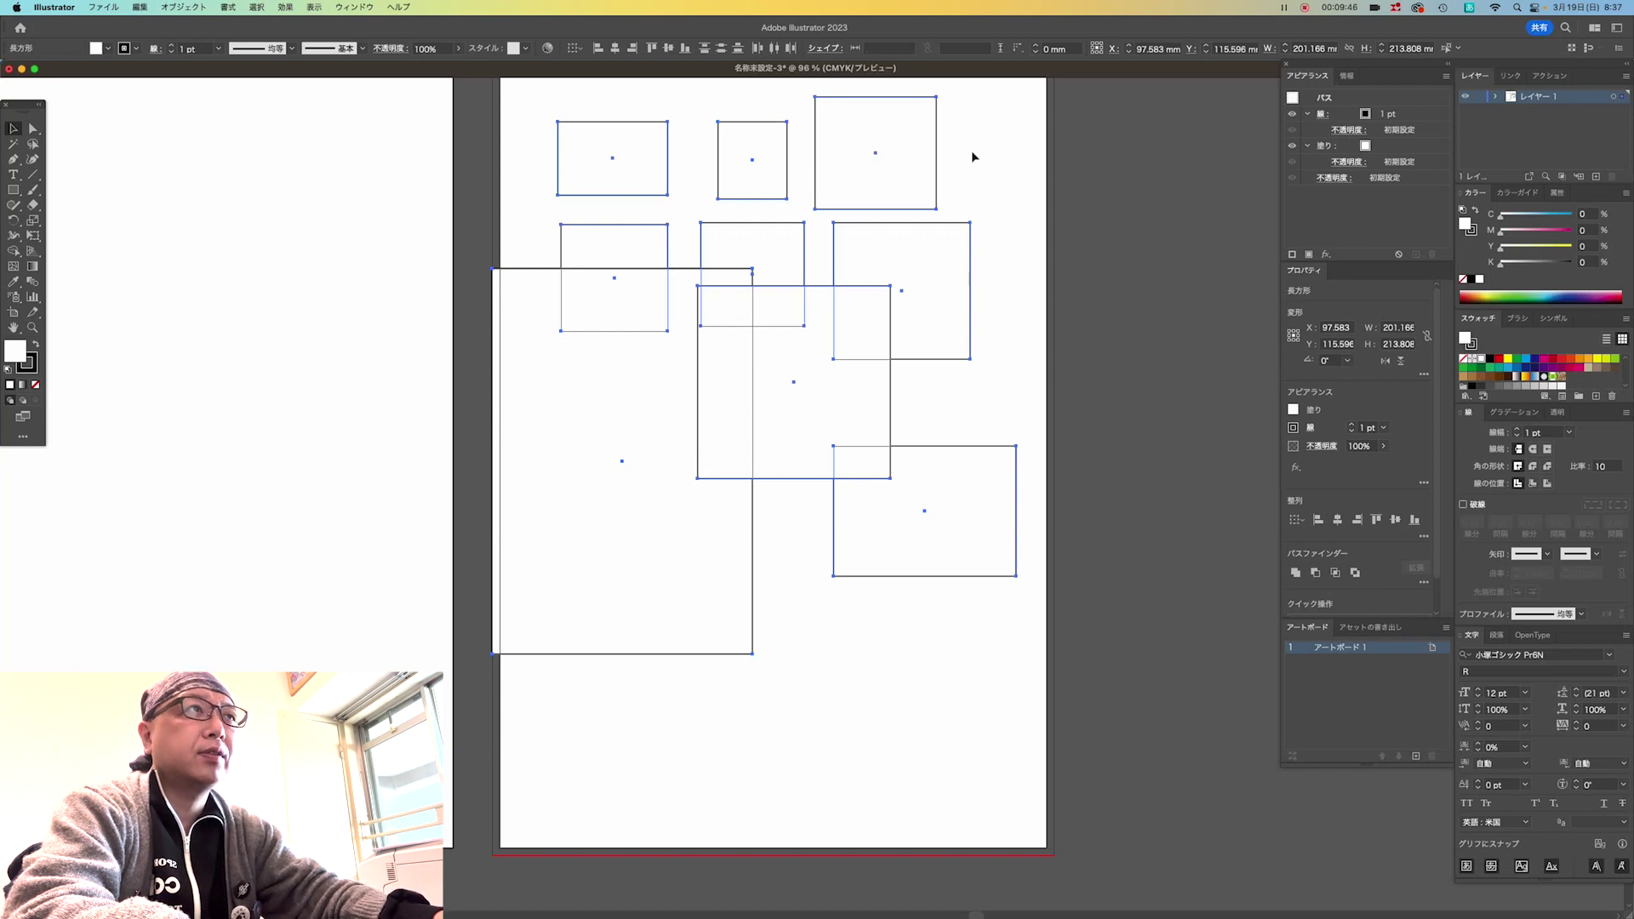
Delete the selected rectangles and switch to the Ellipse tool.
key(Delete)
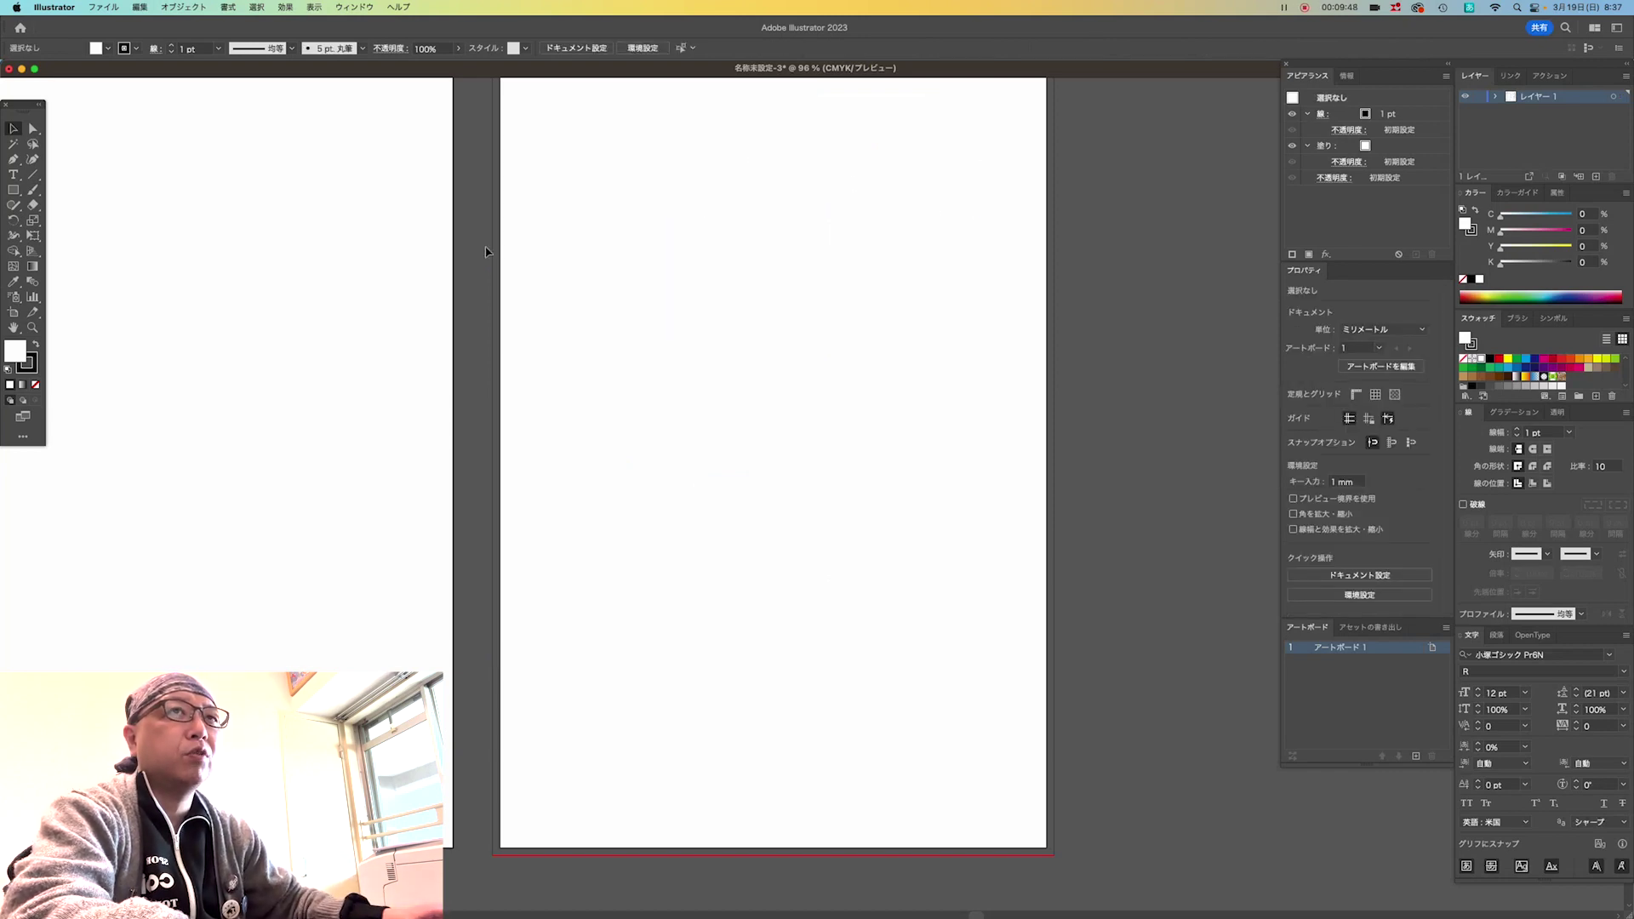
click(16, 195)
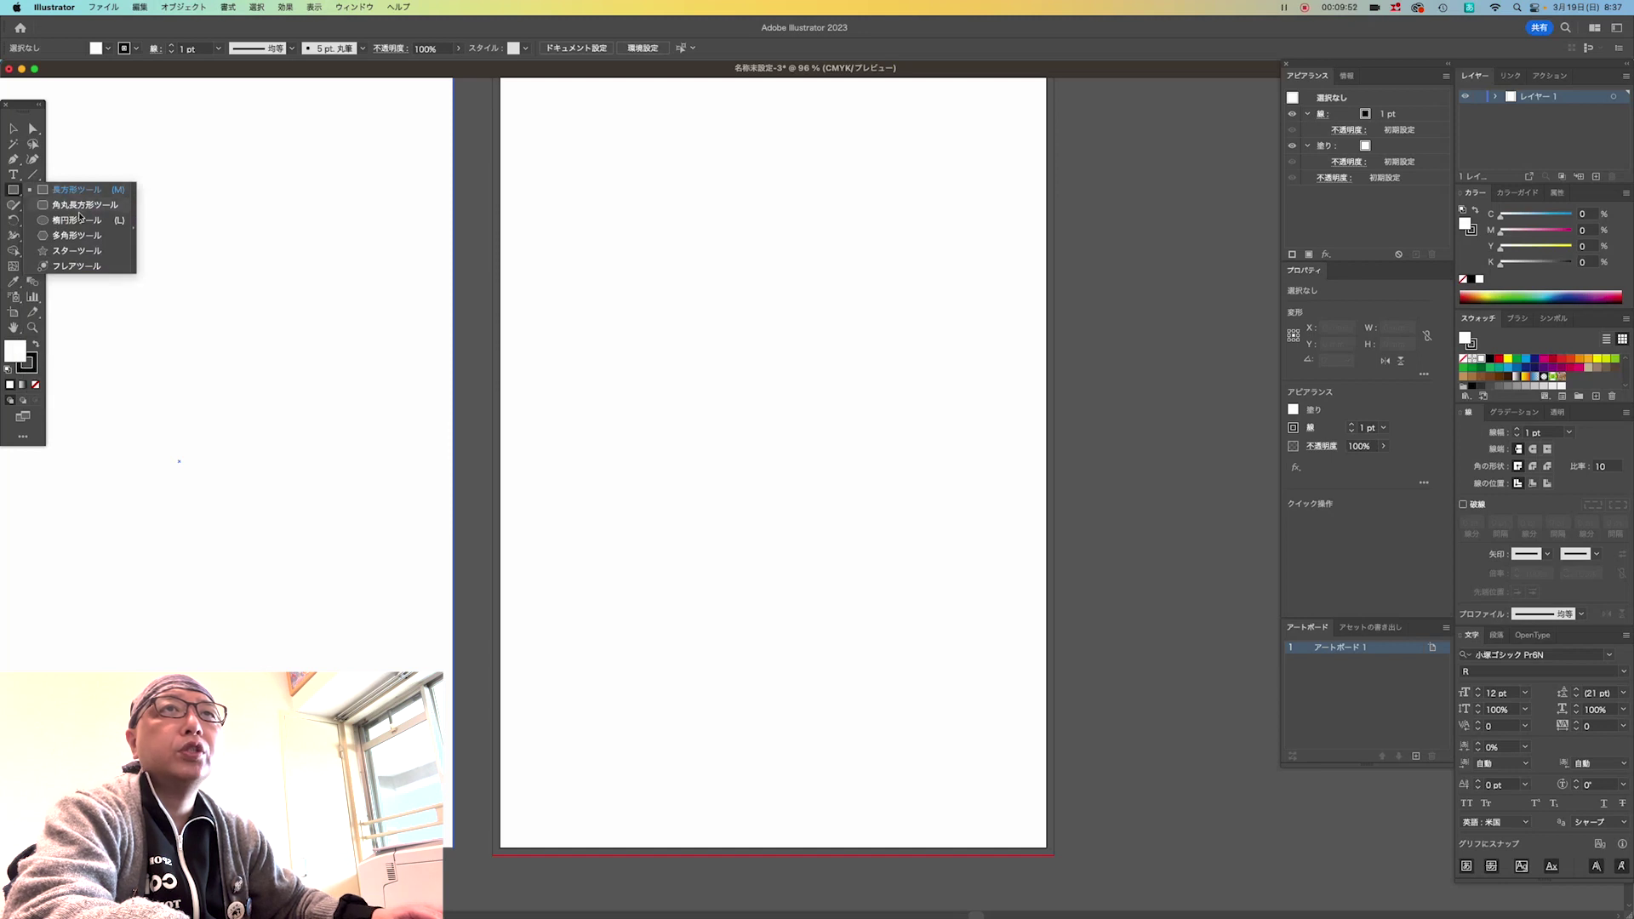
click(82, 223)
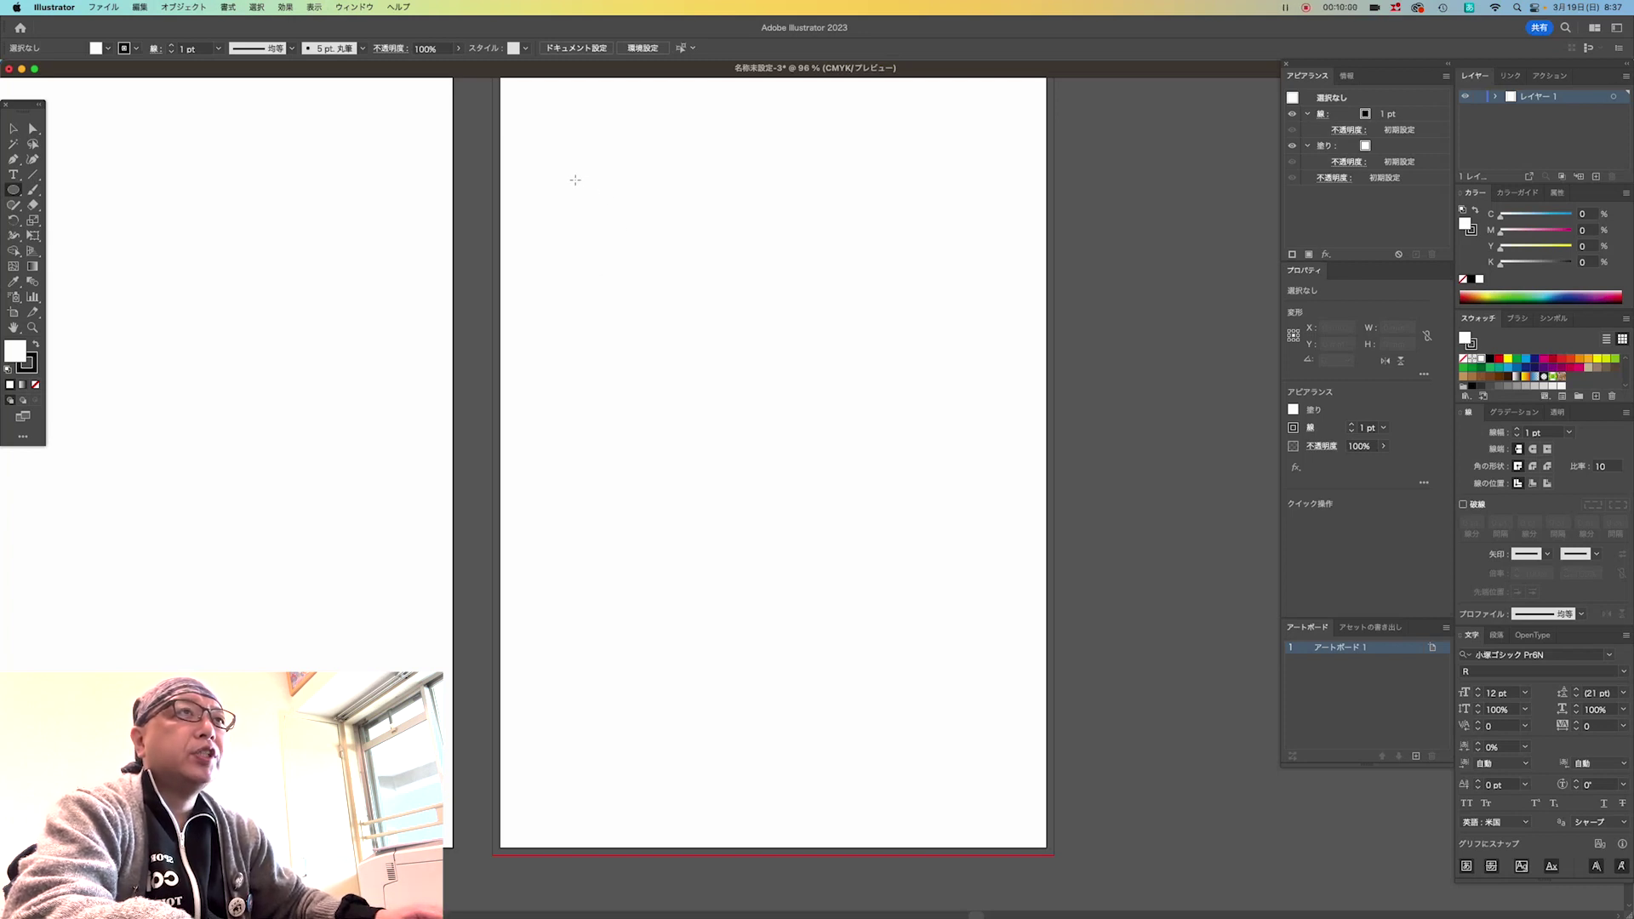
Draw a circle about 43.6 mm across from its centre near the page's top left.
mouse_move(575, 179)
mouse_down()
mouse_move(473, 315)
mouse_move(498, 261)
mouse_move(520, 300)
mouse_move(613, 322)
mouse_move(613, 220)
mouse_move(707, 324)
mouse_move(627, 232)
mouse_move(652, 310)
mouse_move(566, 272)
mouse_move(668, 247)
mouse_move(587, 320)
mouse_move(600, 237)
mouse_move(668, 183)
mouse_move(680, 229)
mouse_move(653, 238)
mouse_move(657, 220)
mouse_move(644, 254)
mouse_move(629, 227)
mouse_move(693, 227)
mouse_move(628, 213)
mouse_move(723, 335)
mouse_move(612, 229)
mouse_move(750, 383)
mouse_move(609, 213)
mouse_move(702, 359)
mouse_move(668, 267)
mouse_move(719, 365)
mouse_move(627, 233)
mouse_move(660, 323)
mouse_move(658, 239)
mouse_up()
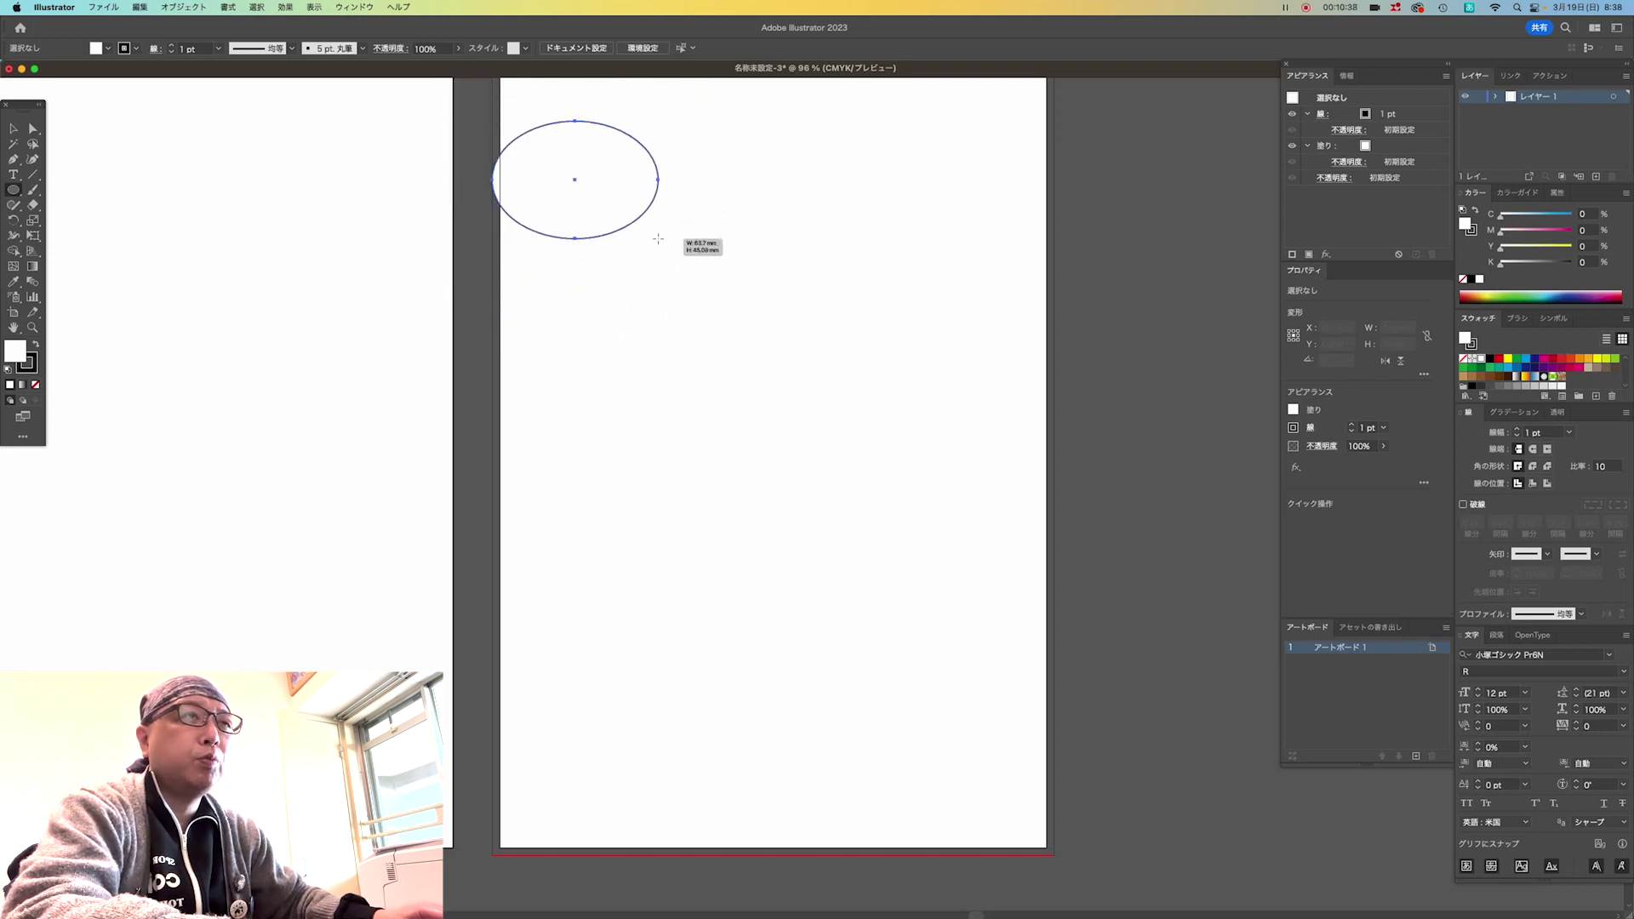
mouse_move(658, 239)
mouse_down()
mouse_move(703, 310)
mouse_move(620, 204)
mouse_move(664, 259)
mouse_move(631, 229)
mouse_up()
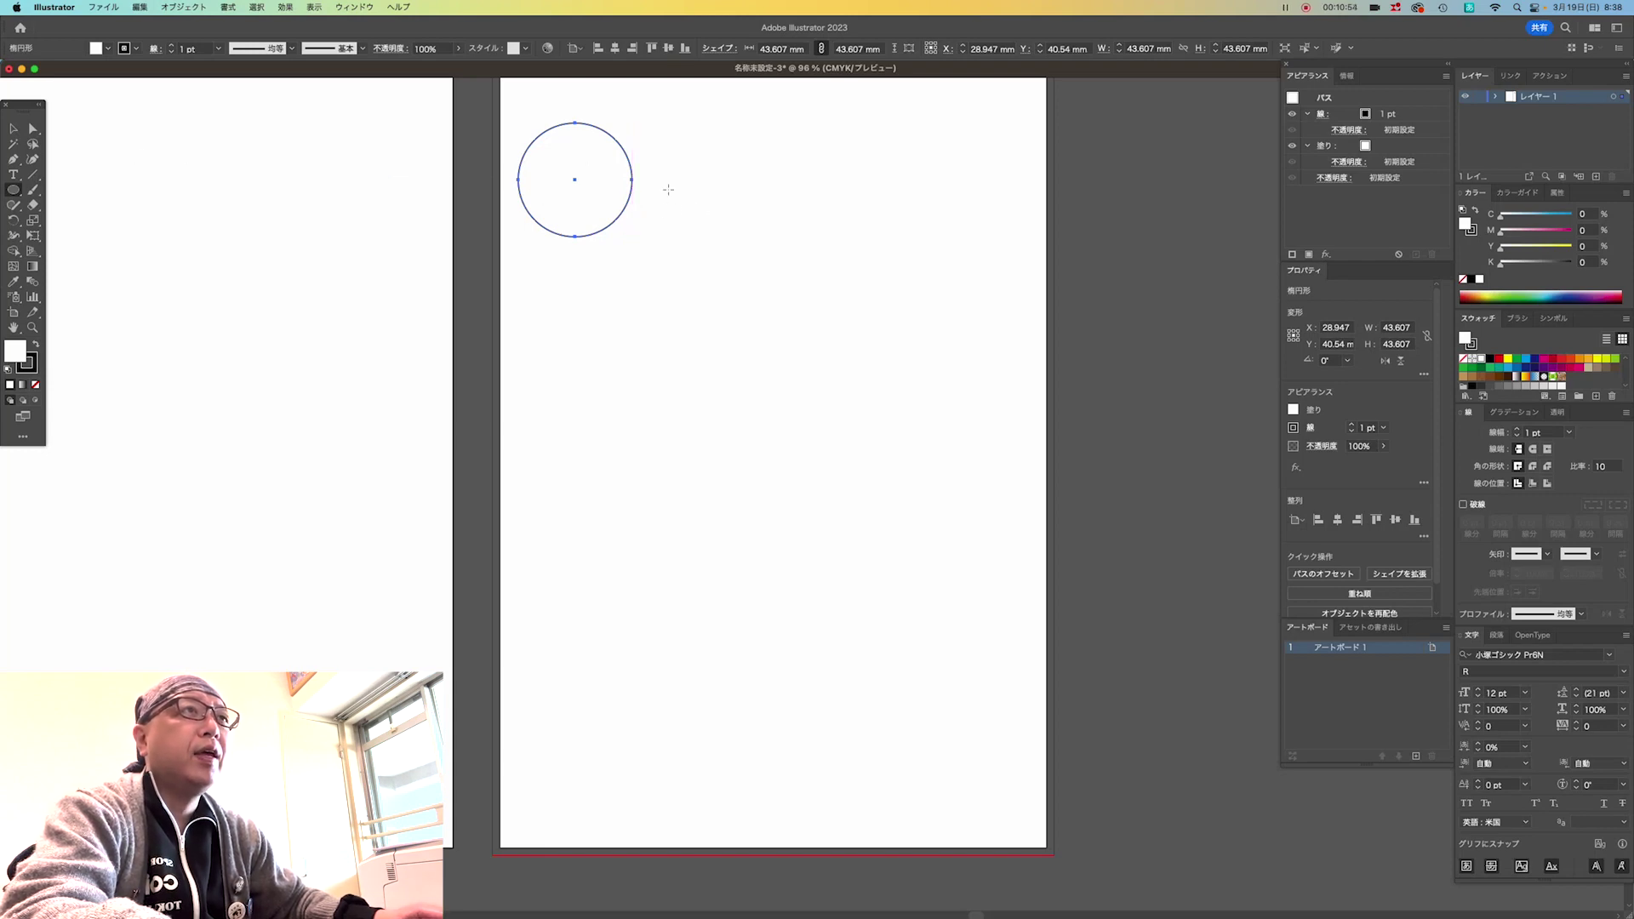
Create a 20 × 20 mm circle and move it beside the large circle.
click(692, 236)
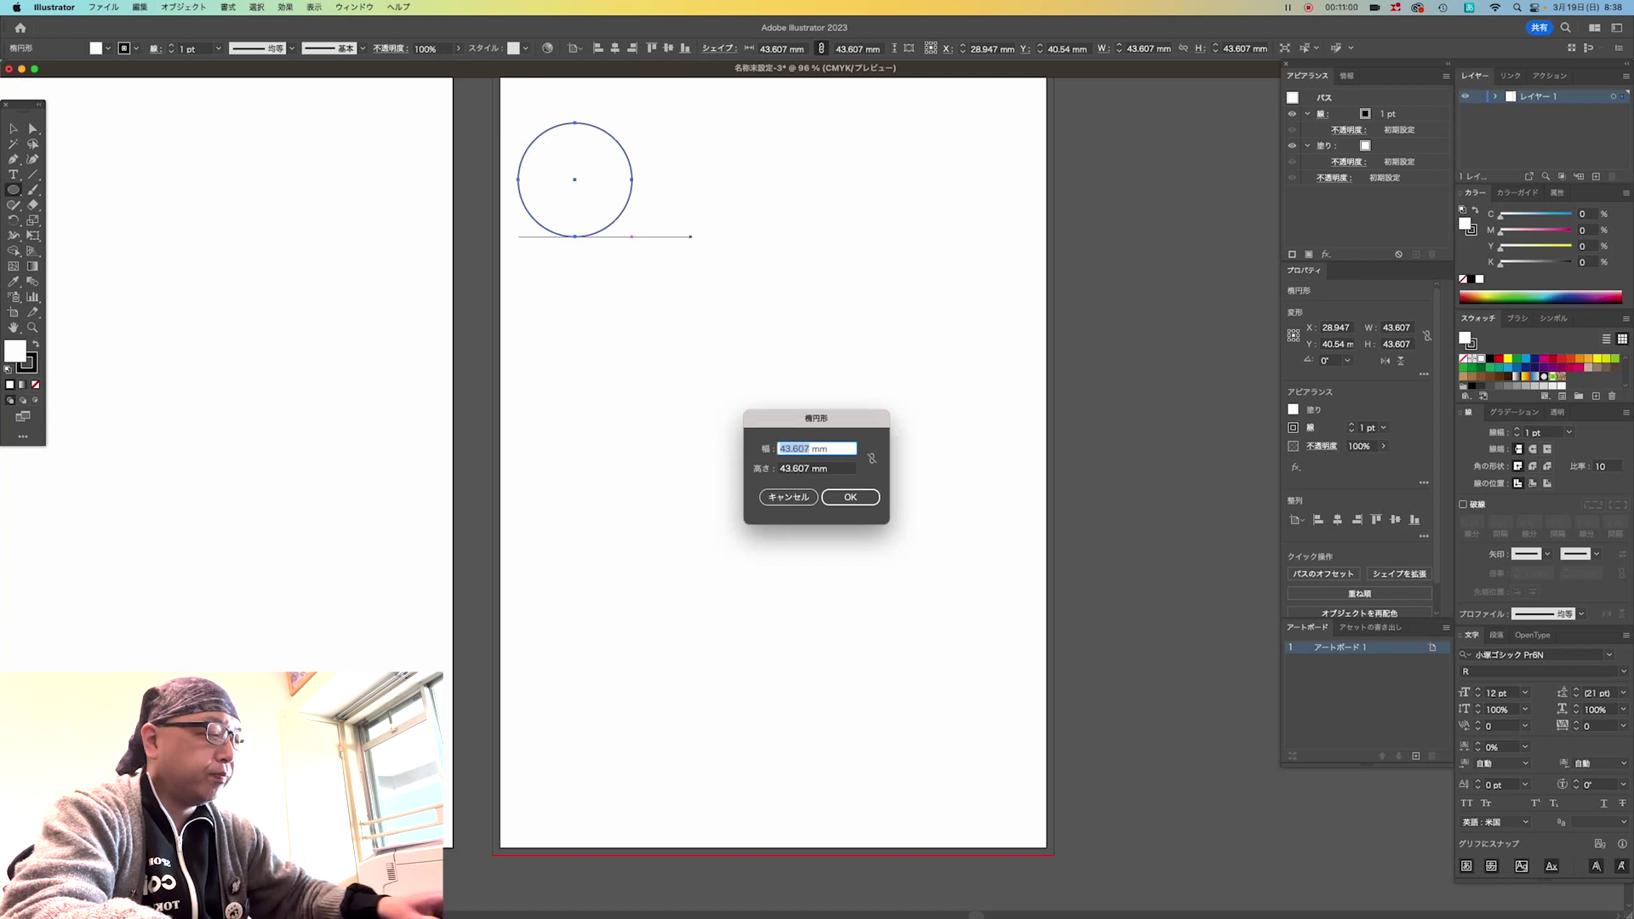
text(20)
key(Tab)
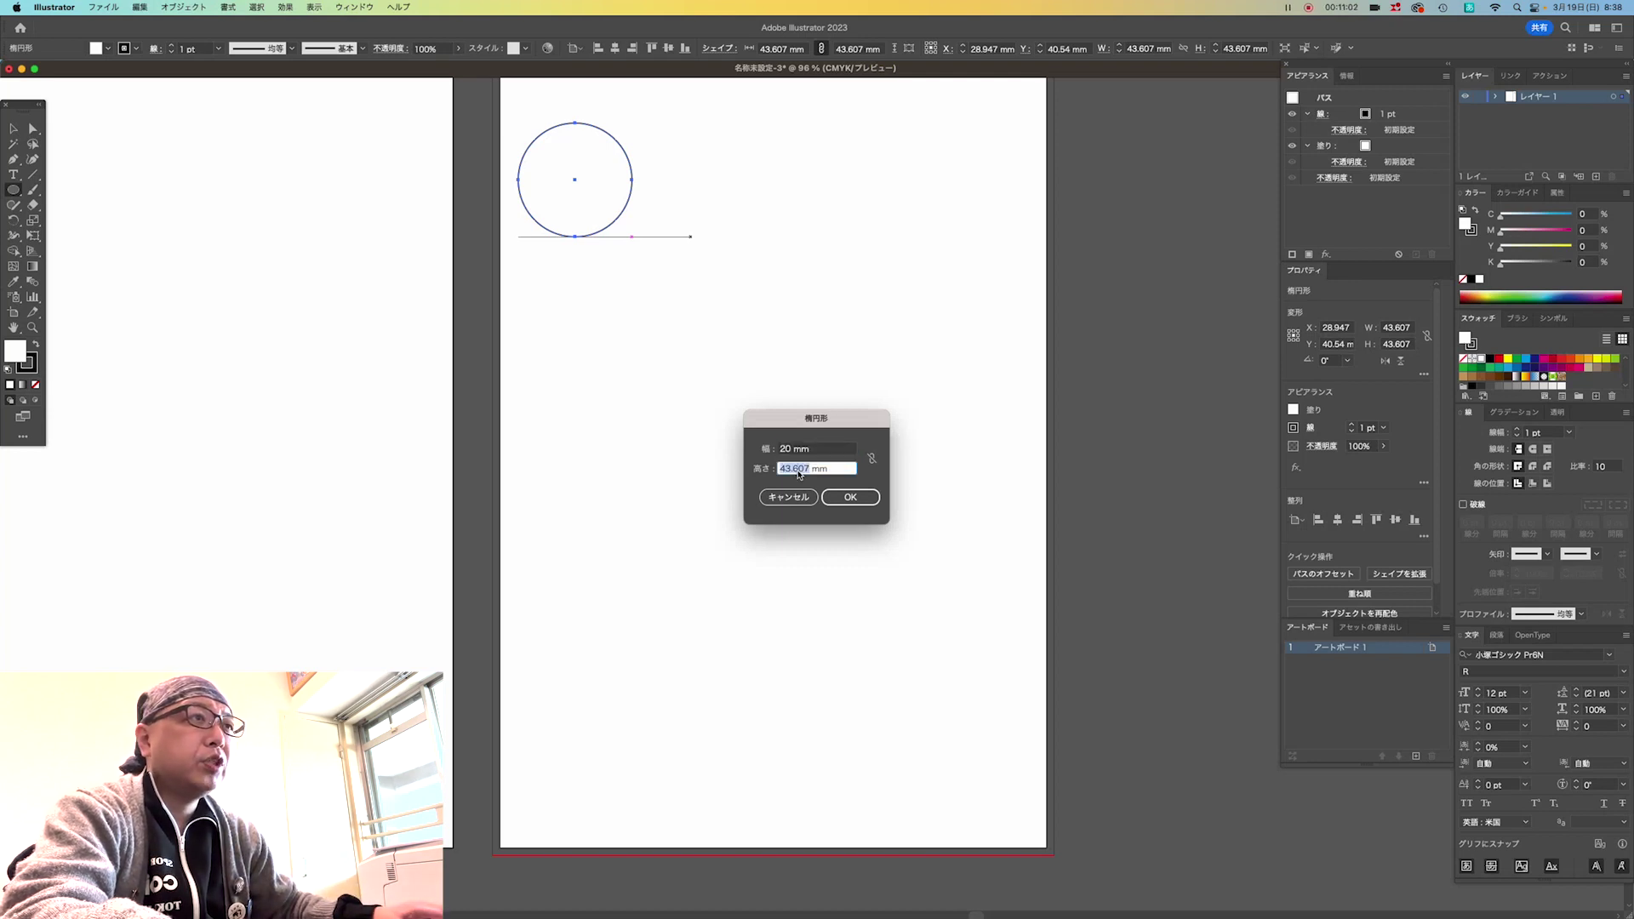
text(20)
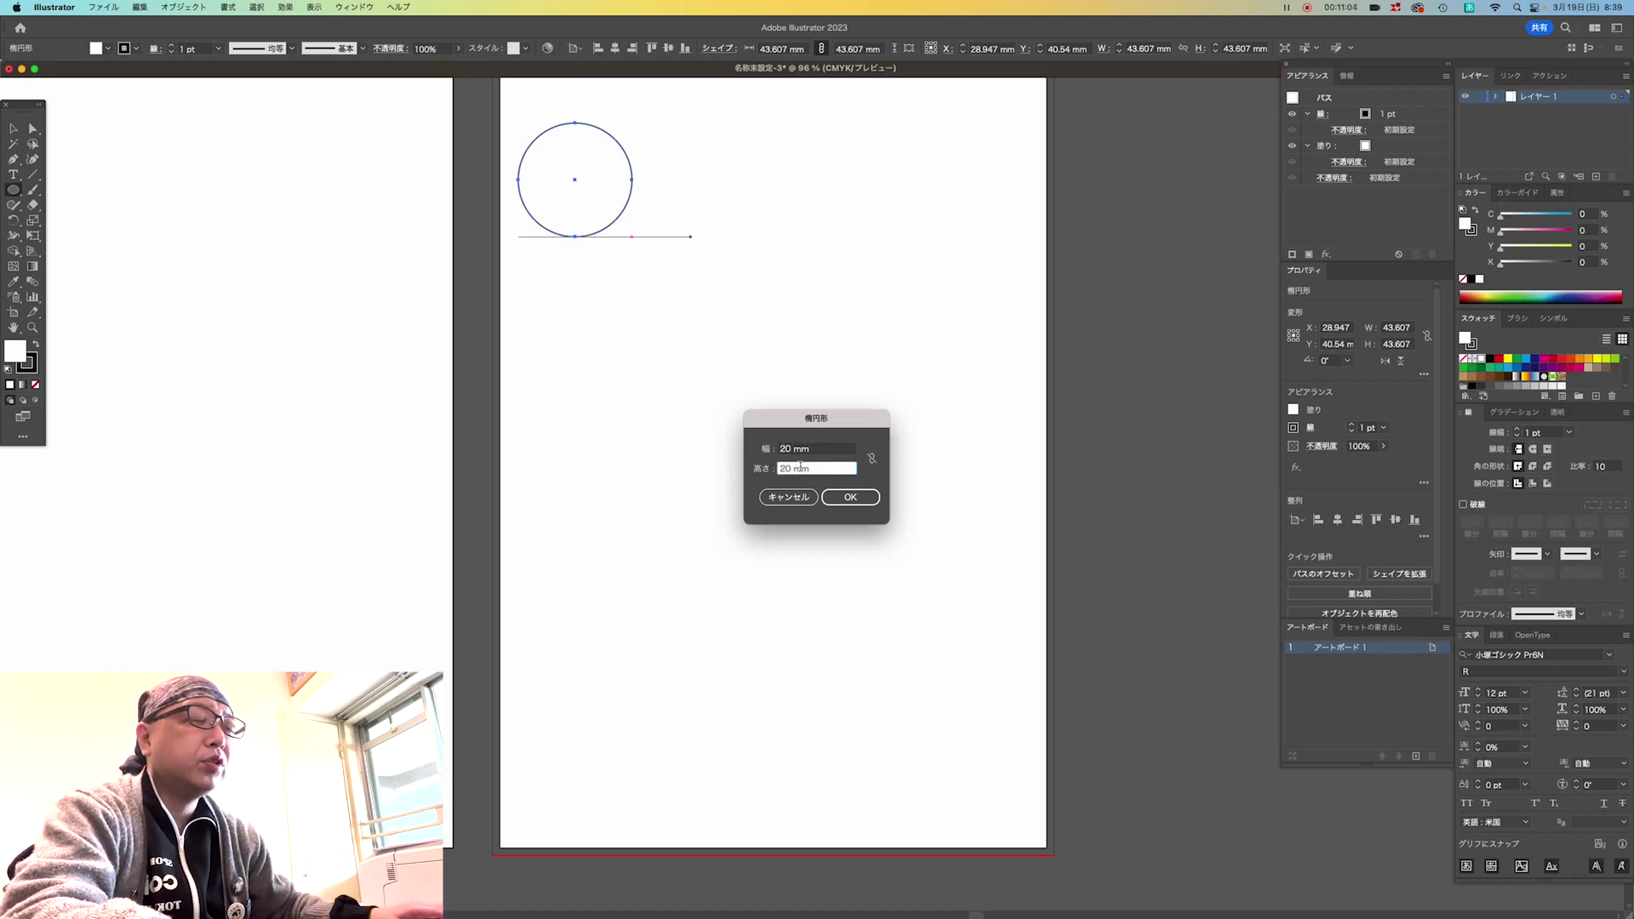
click(850, 498)
key(v)
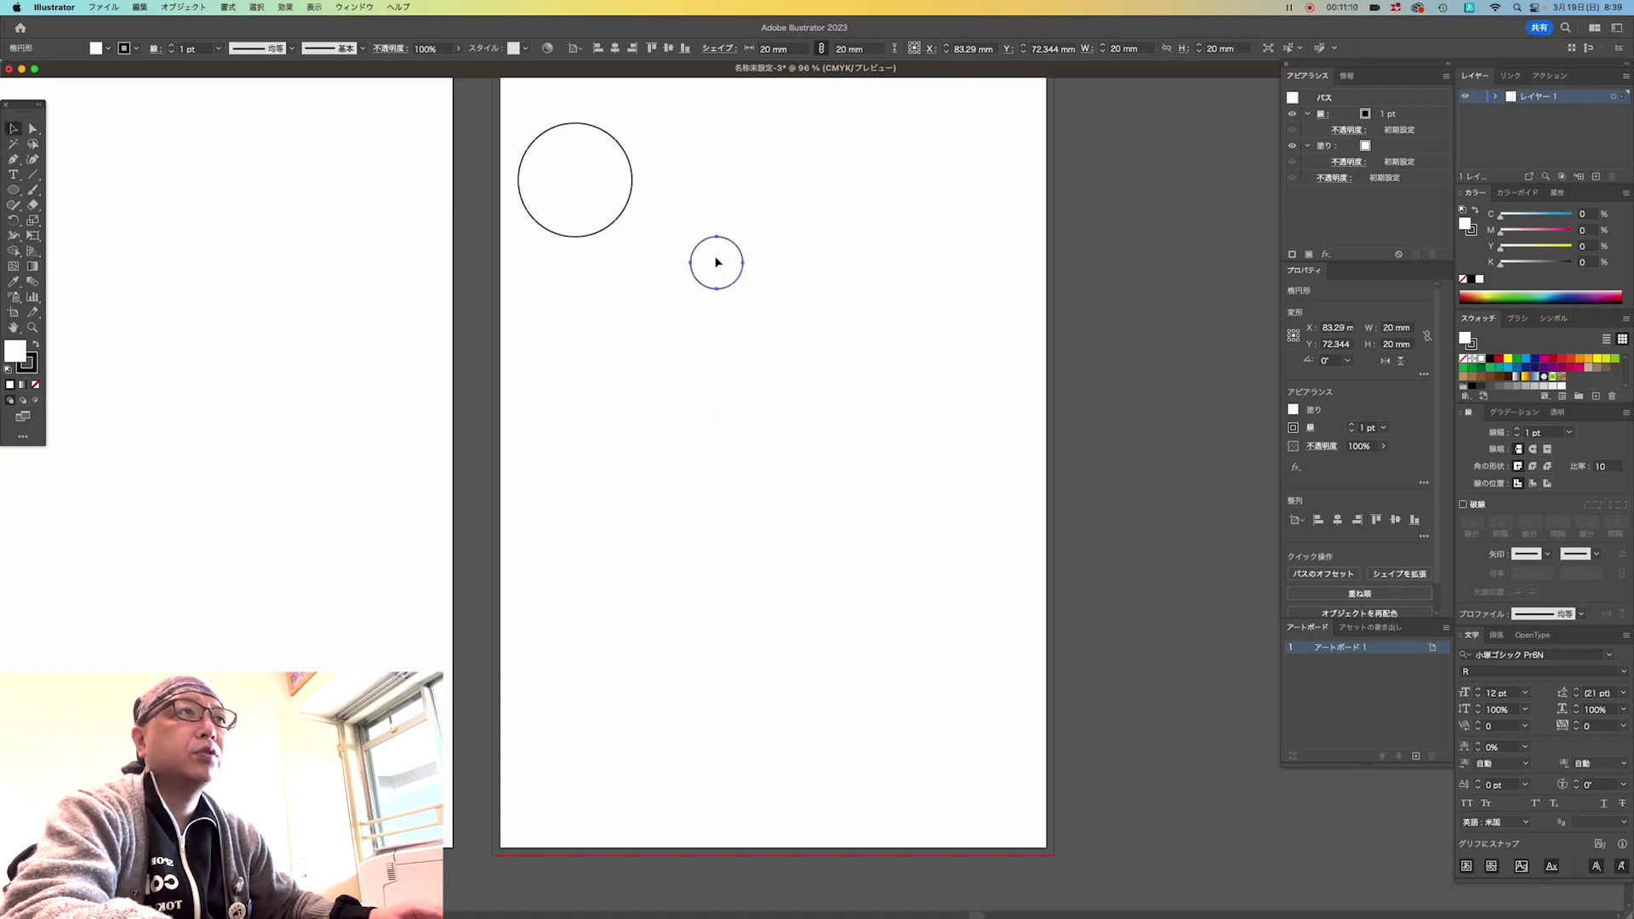
drag(717, 262, 675, 189)
click(734, 289)
Add a 100 mm circle, move it toward the top right, then delete all three circles.
key(l)
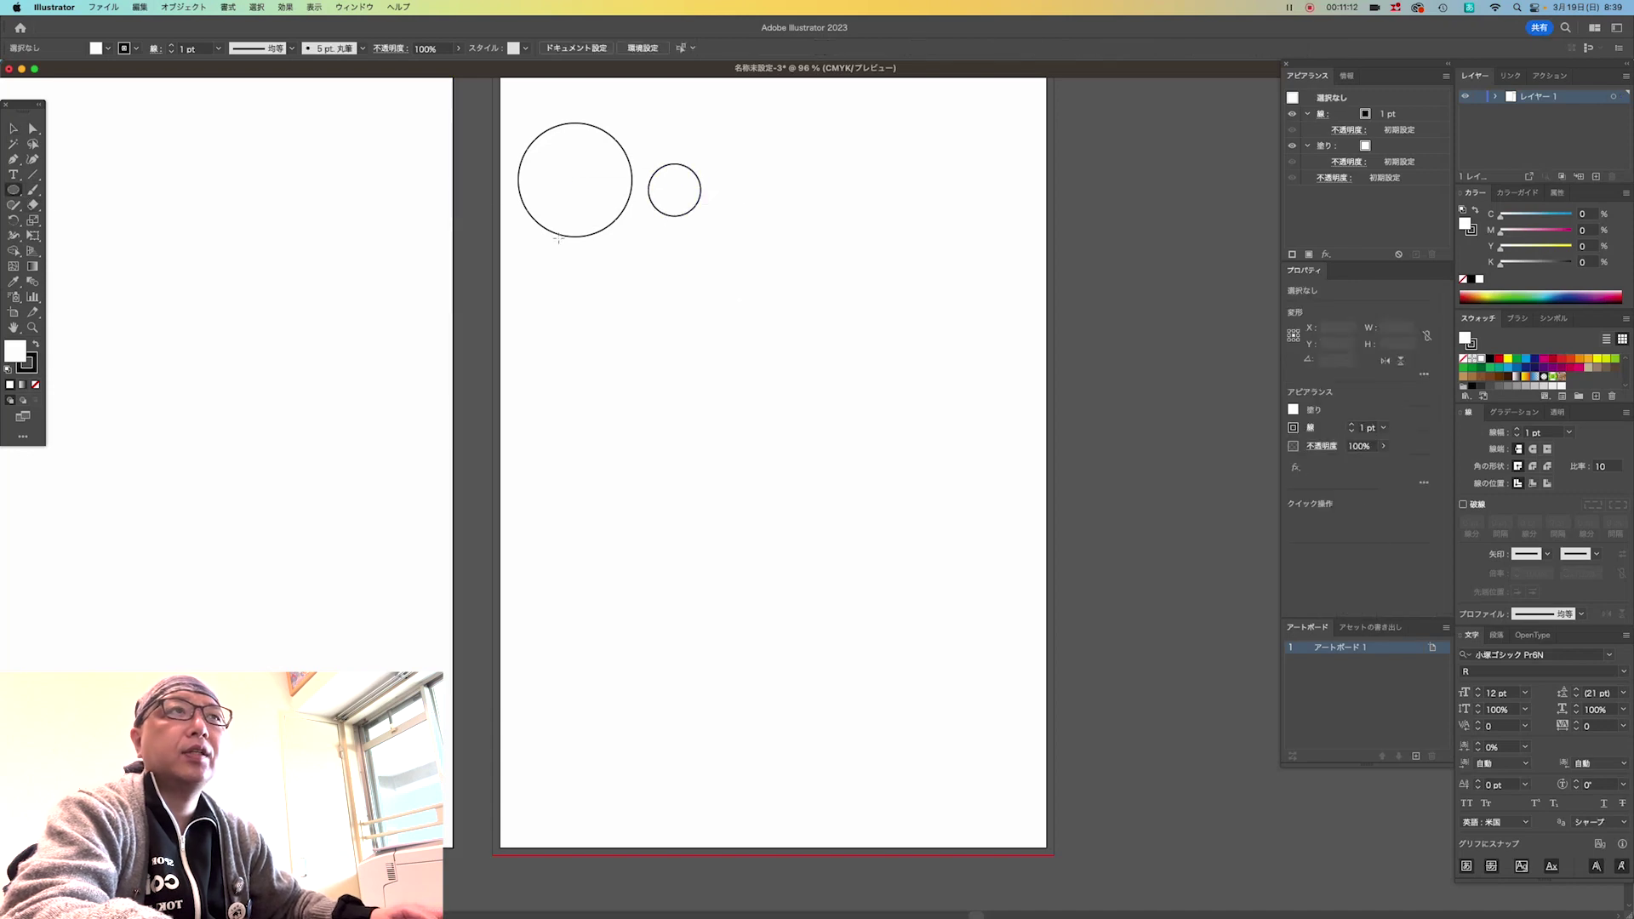
click(646, 252)
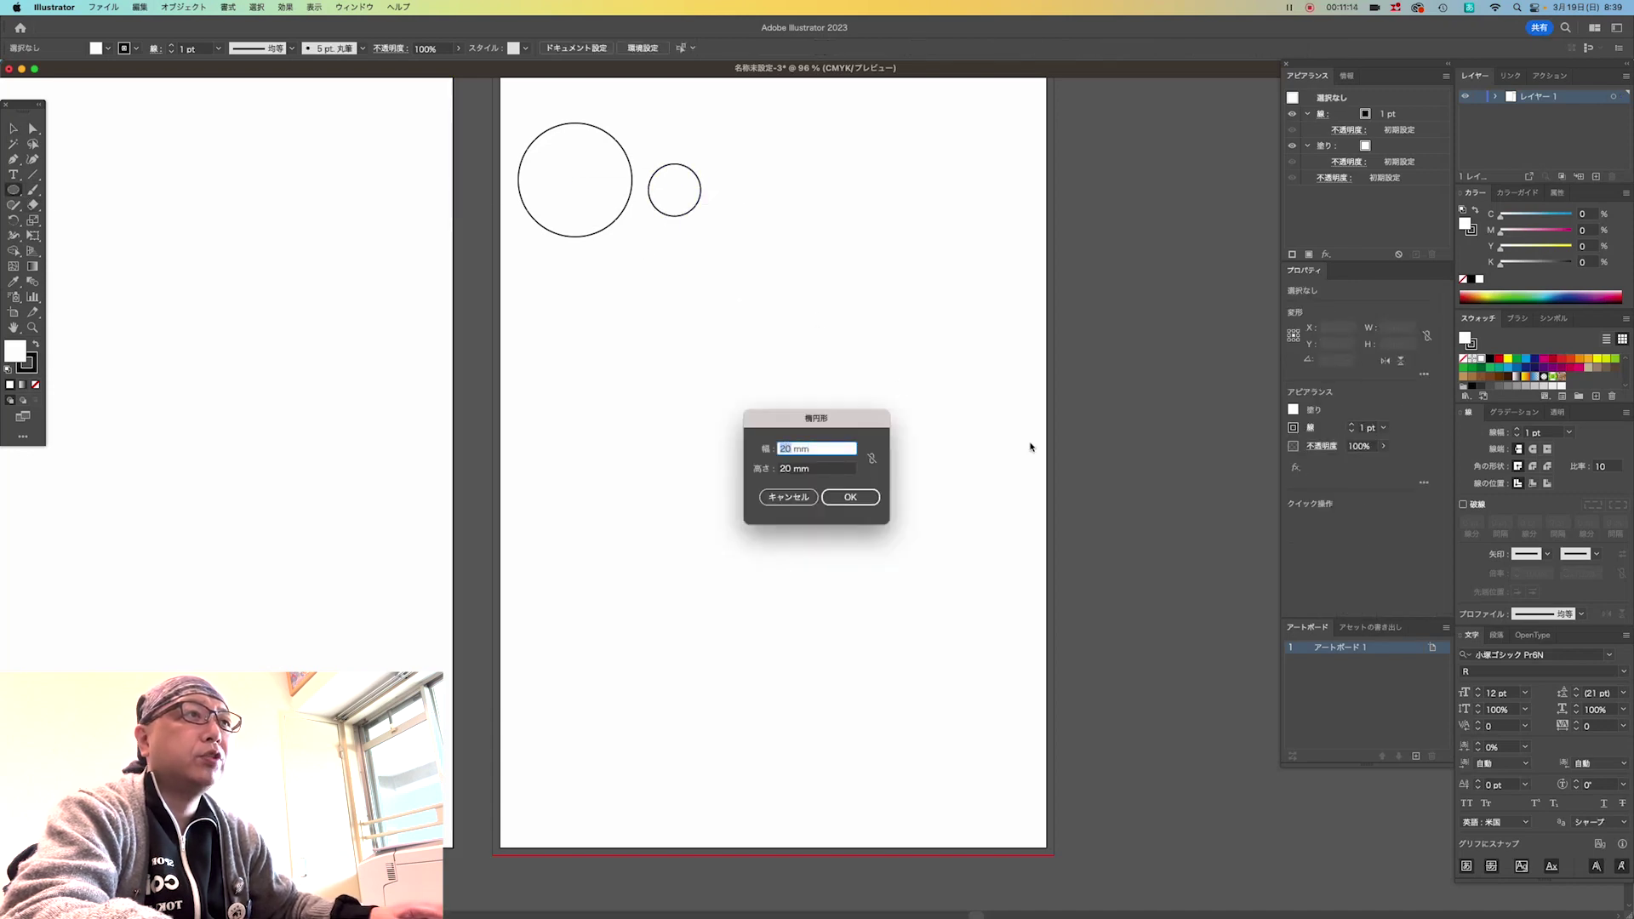
text(100)
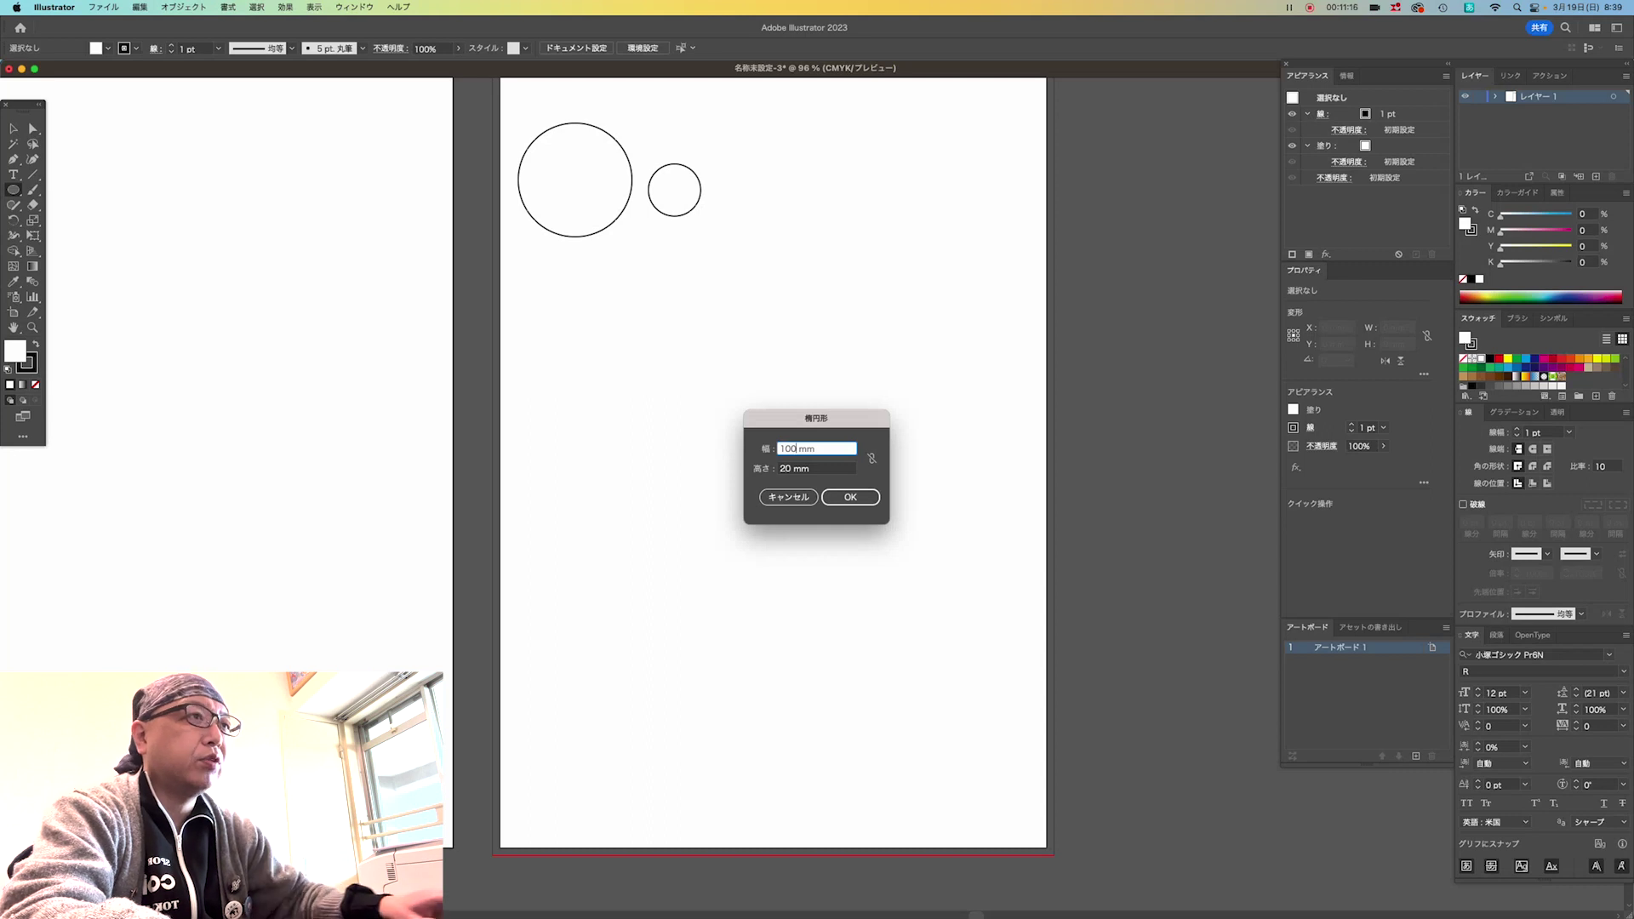
key(Tab)
text(10)
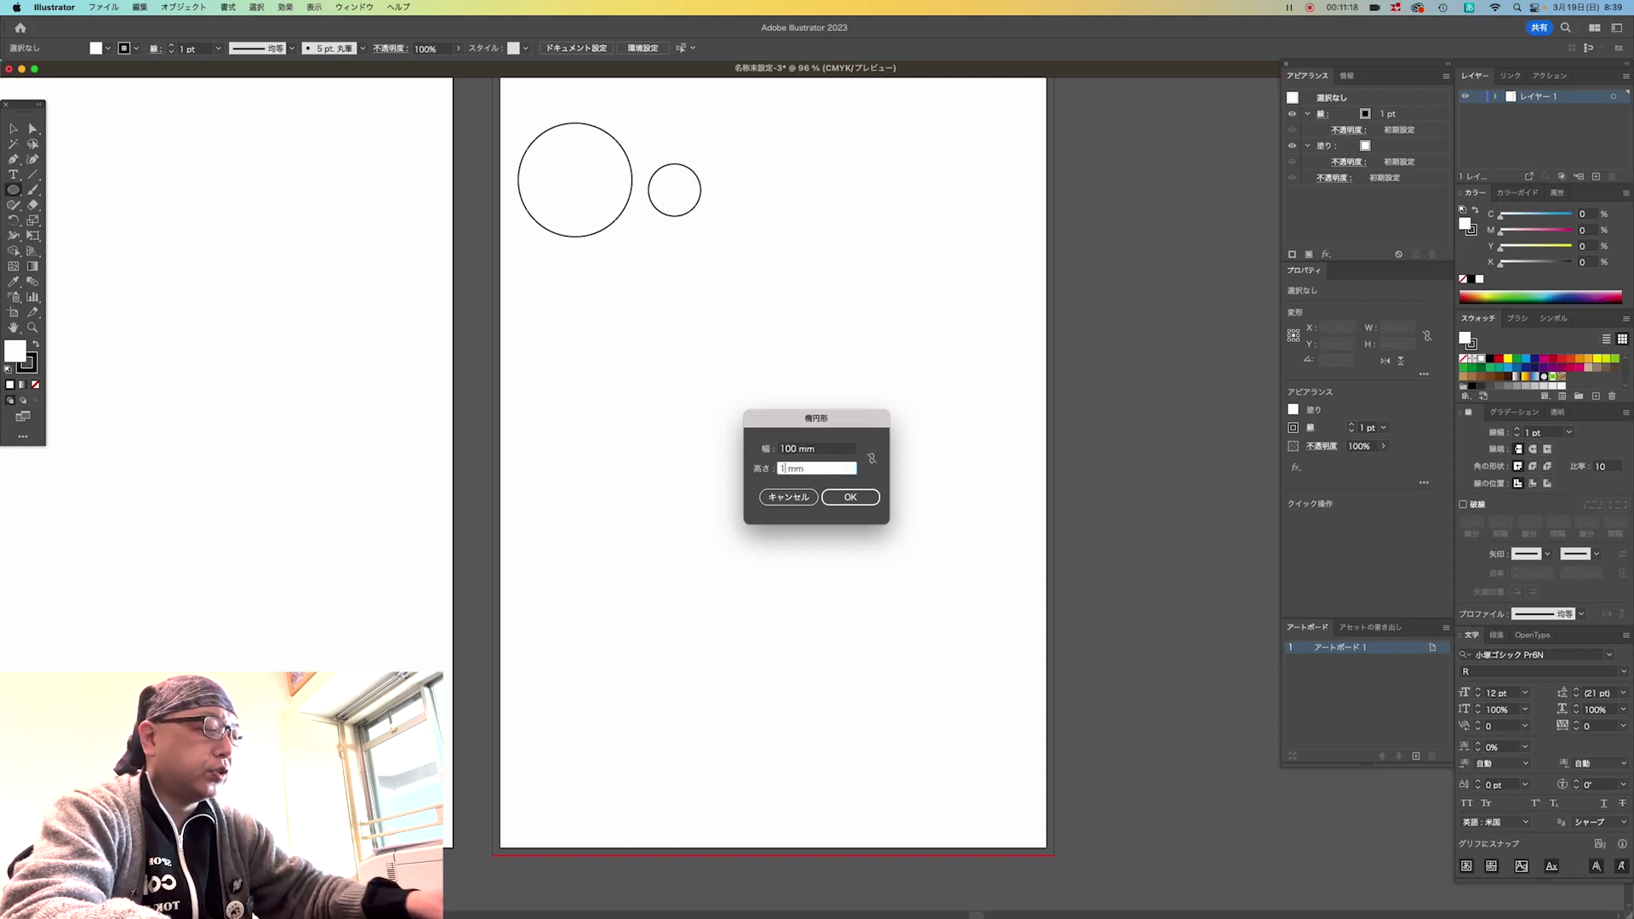
text(0)
key(Return)
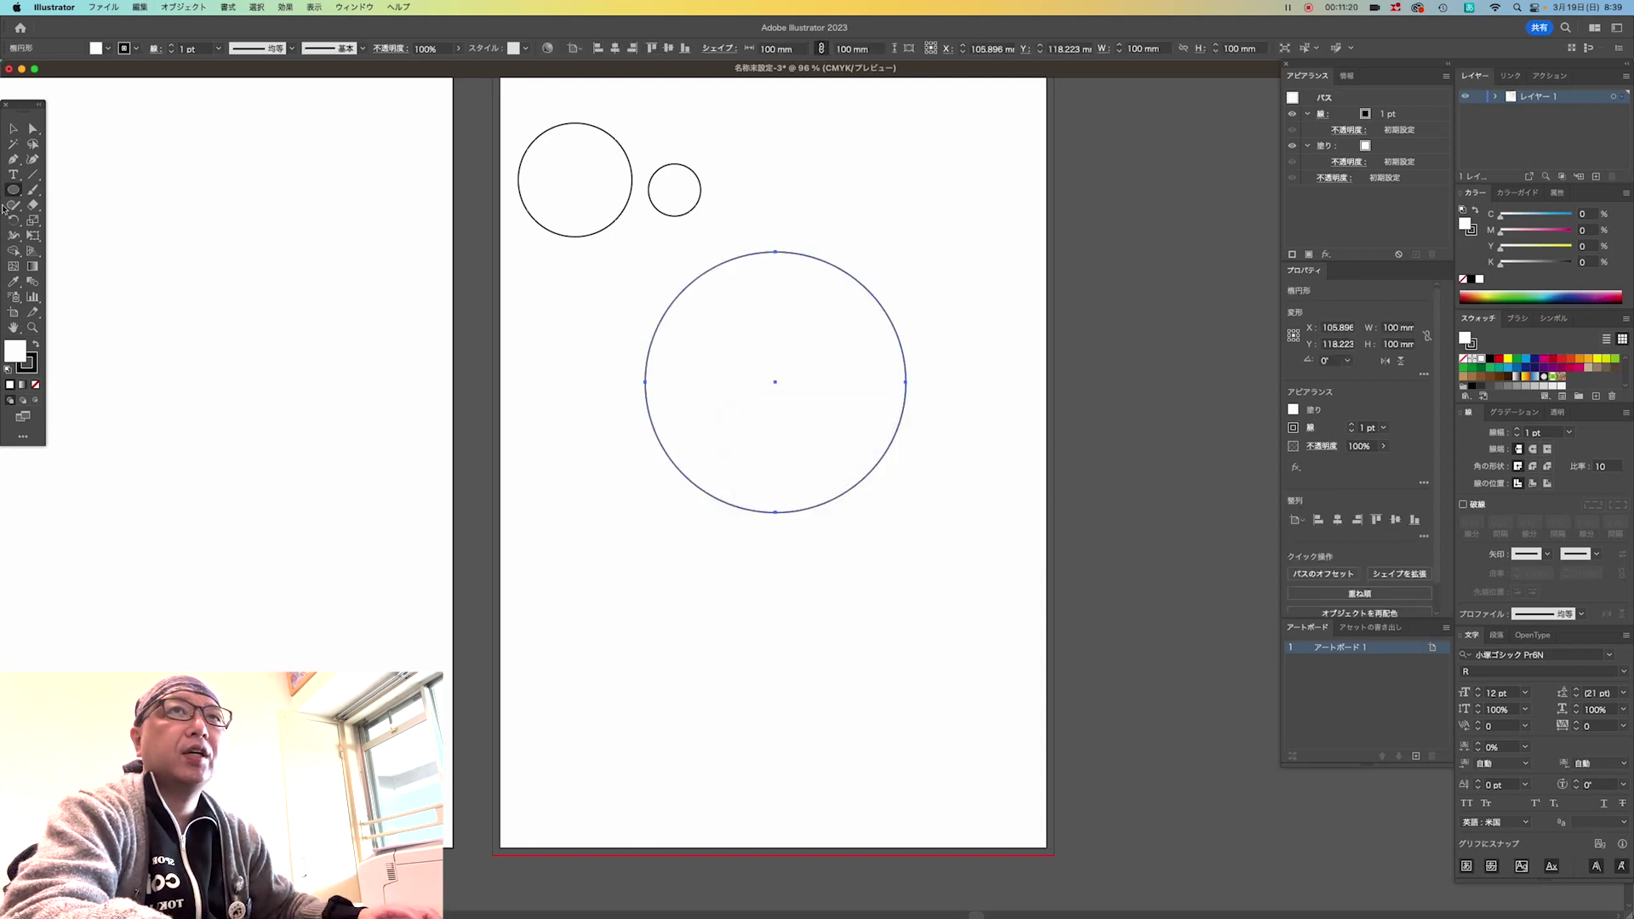
click(14, 128)
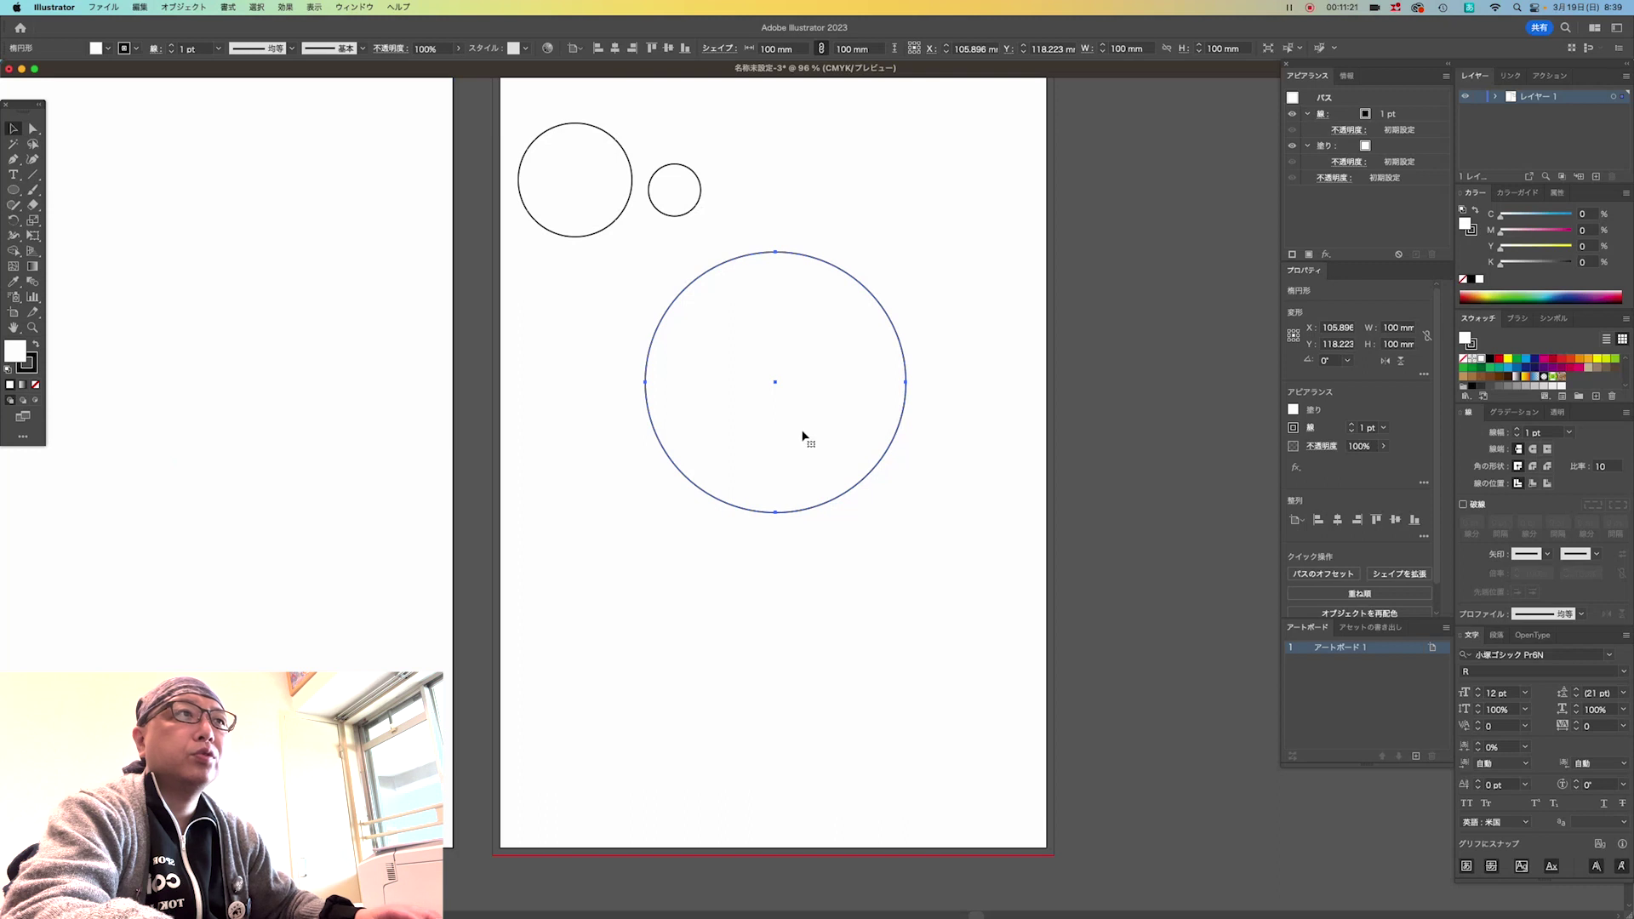
drag(774, 383, 847, 214)
click(792, 374)
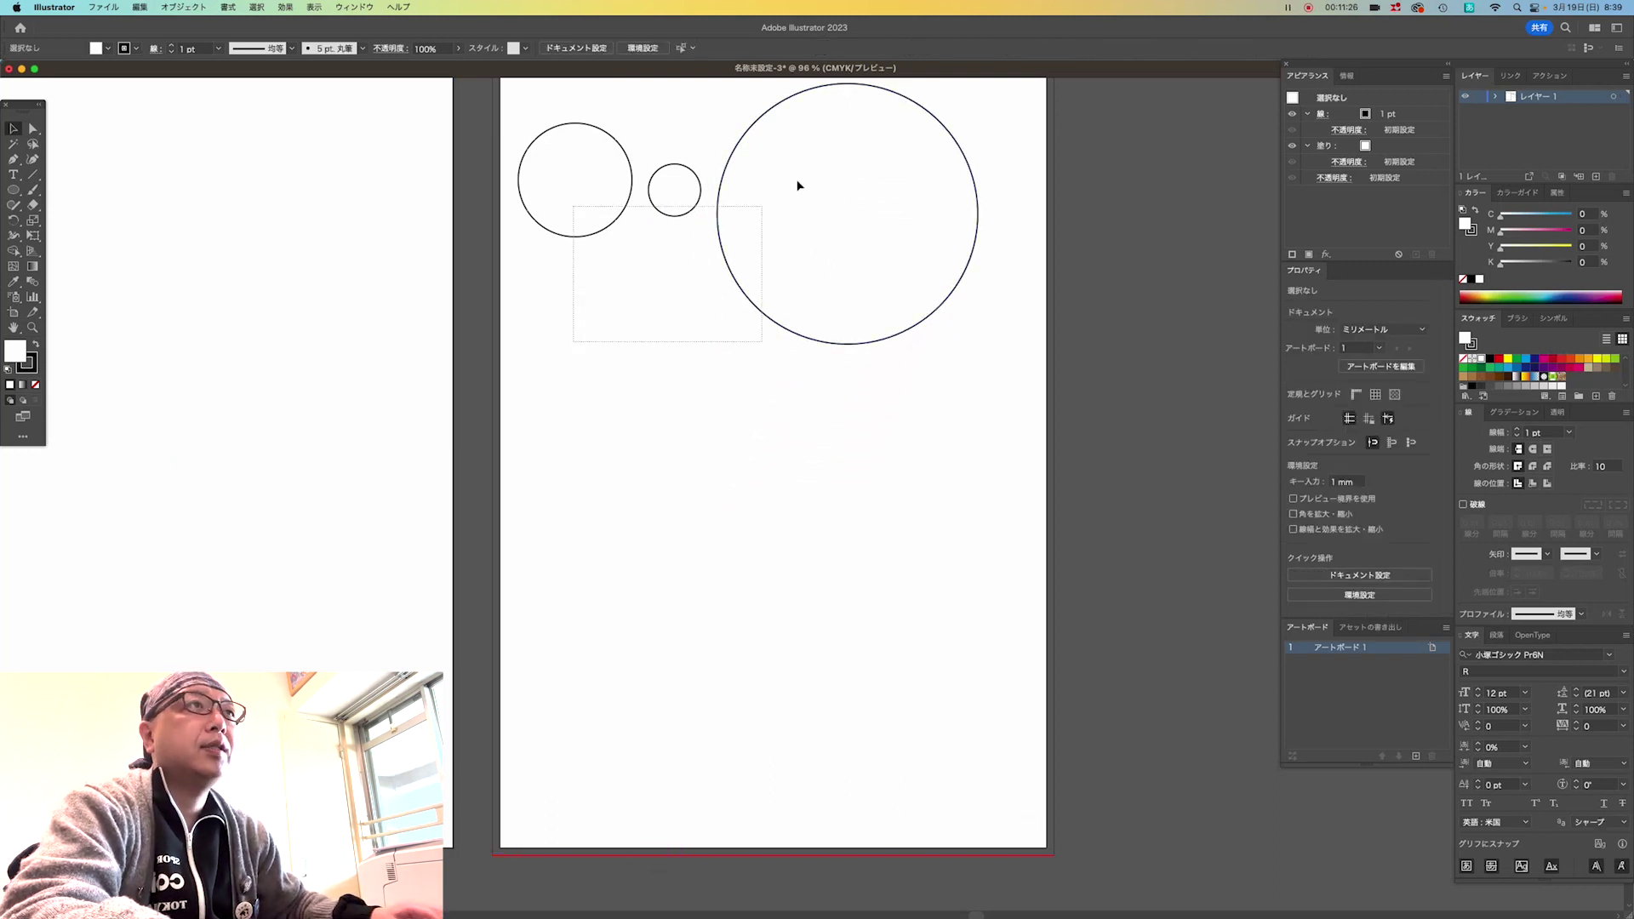
drag(574, 344, 849, 162)
key(Delete)
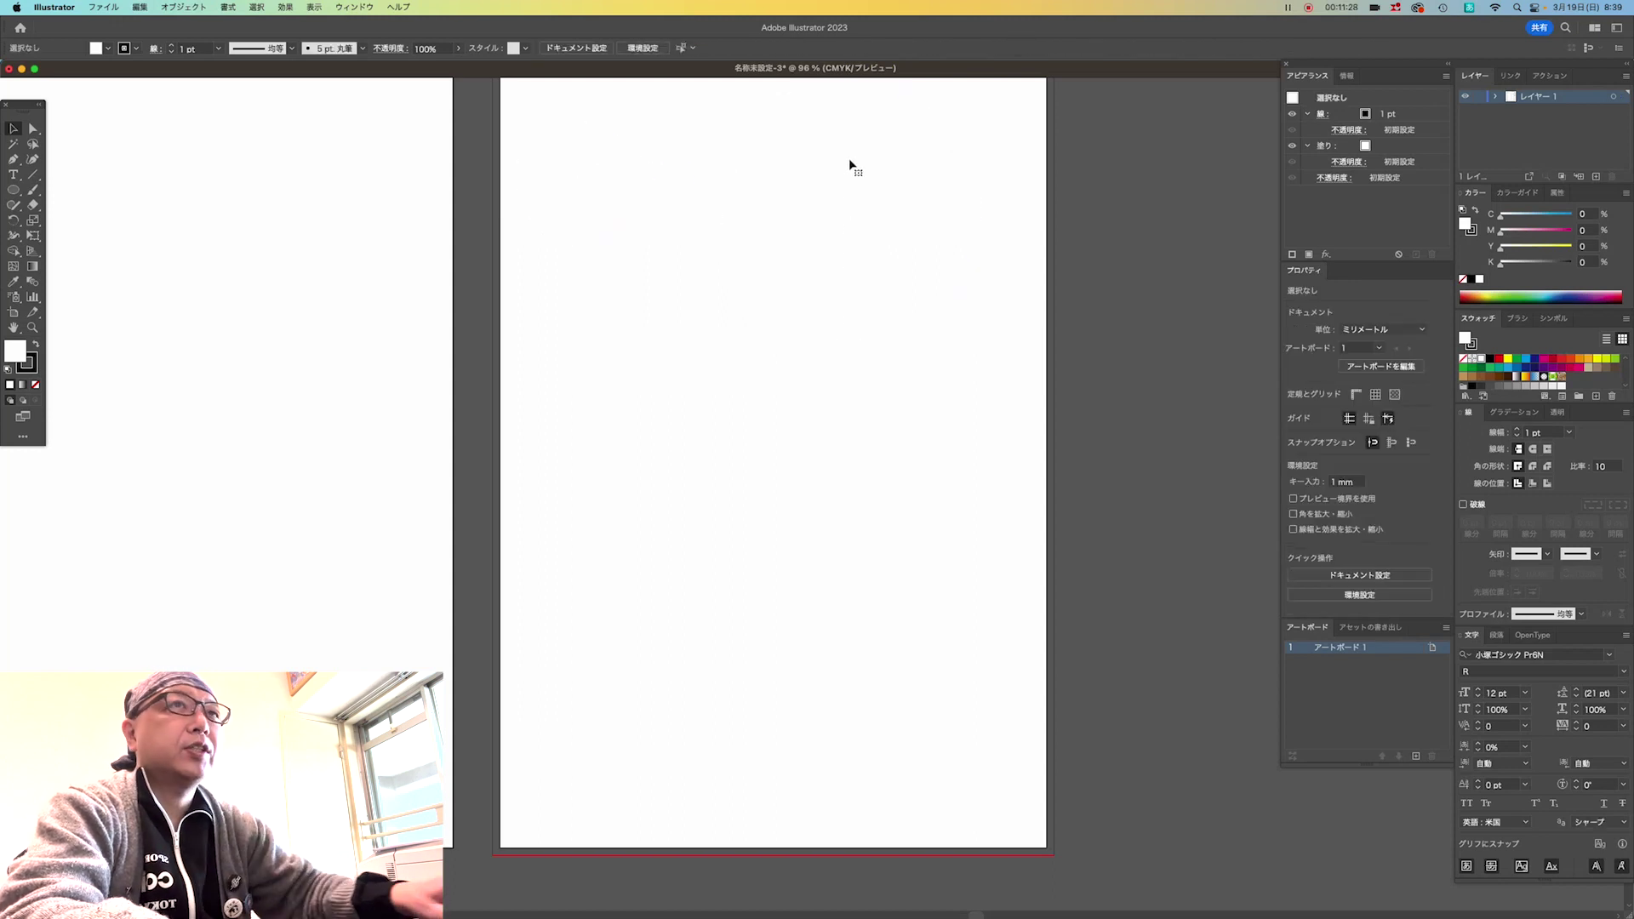
Draw two overlapping hexagons near the page's top left with the Polygon tool.
drag(23, 188, 83, 241)
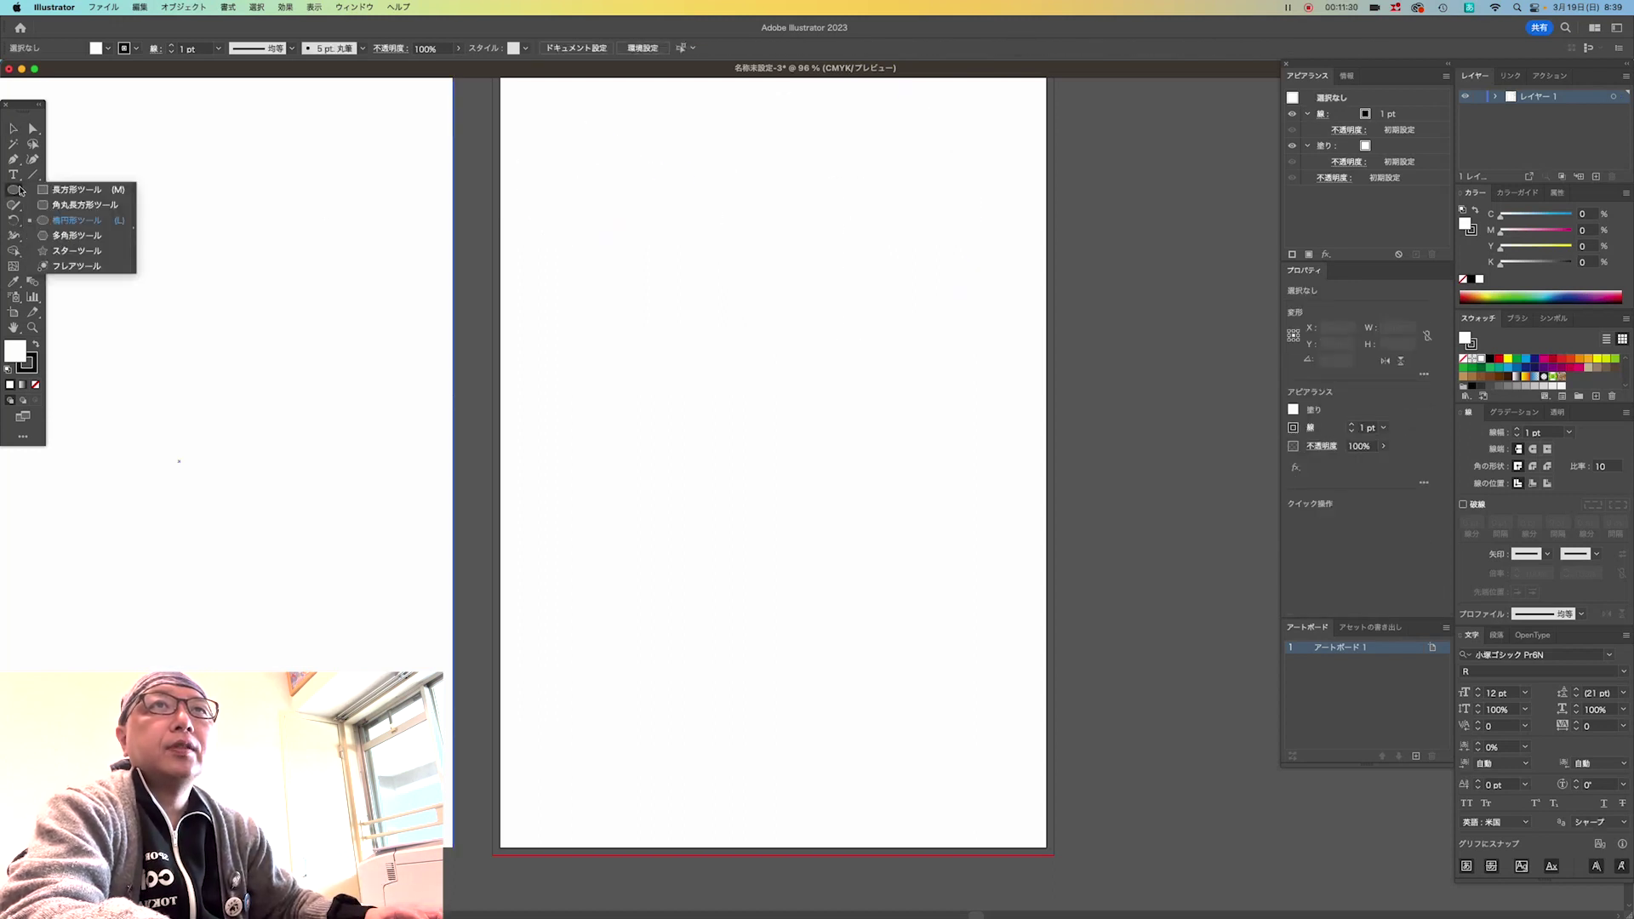
click(84, 240)
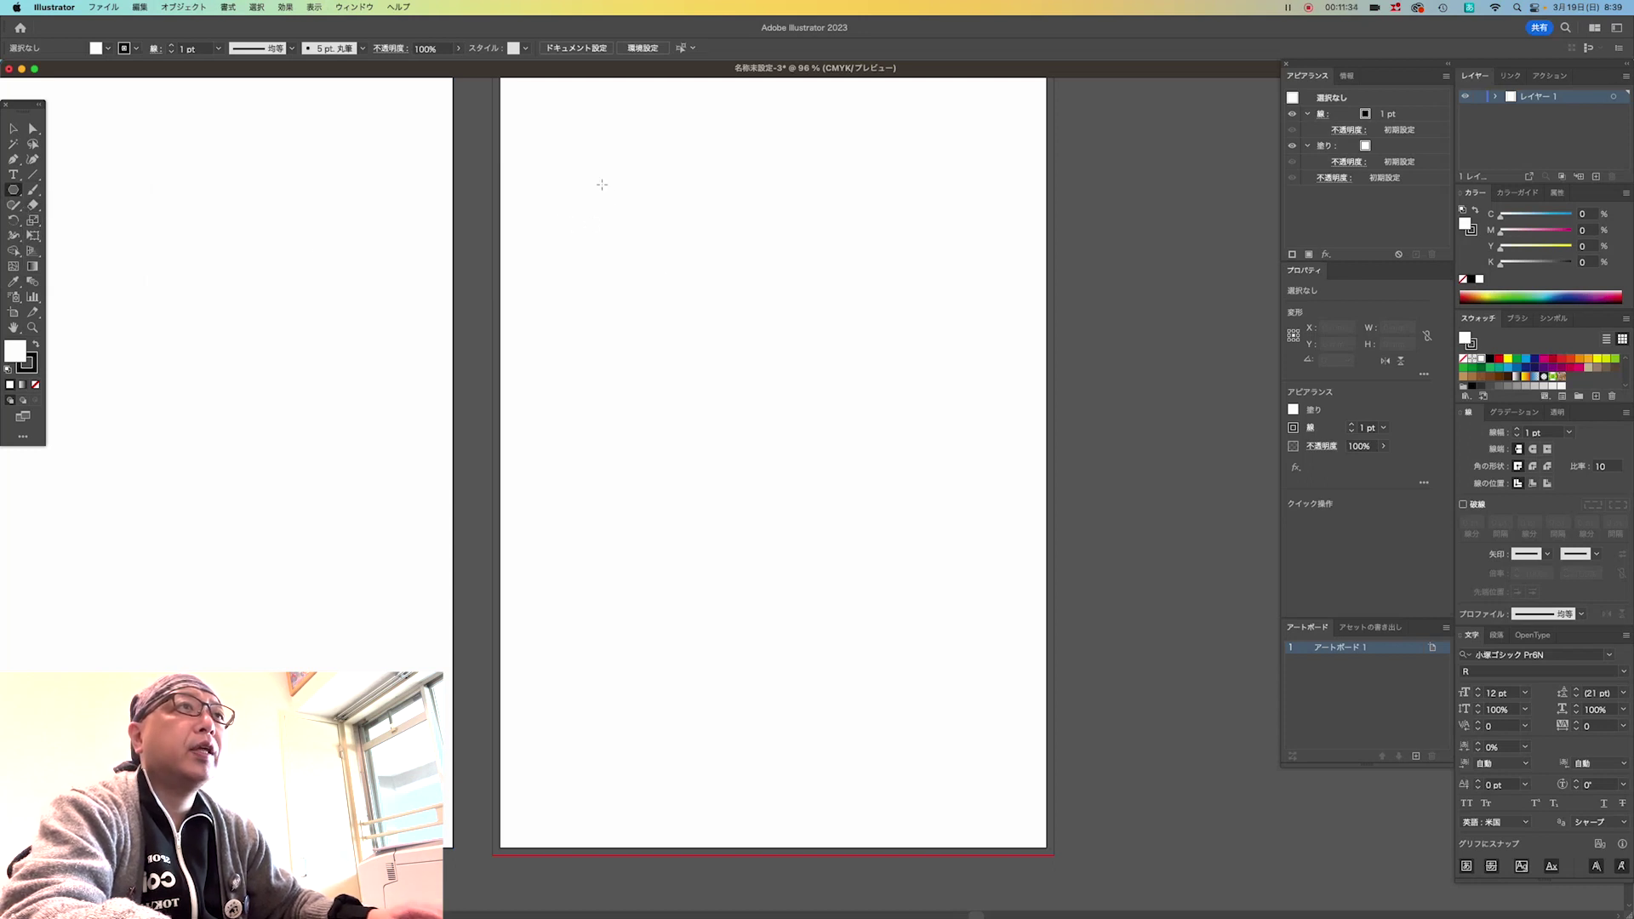
mouse_move(602, 184)
mouse_down()
mouse_move(686, 261)
mouse_move(653, 228)
mouse_move(667, 250)
mouse_move(621, 228)
mouse_move(634, 253)
mouse_move(707, 299)
mouse_move(624, 281)
mouse_move(628, 200)
mouse_move(666, 230)
mouse_up()
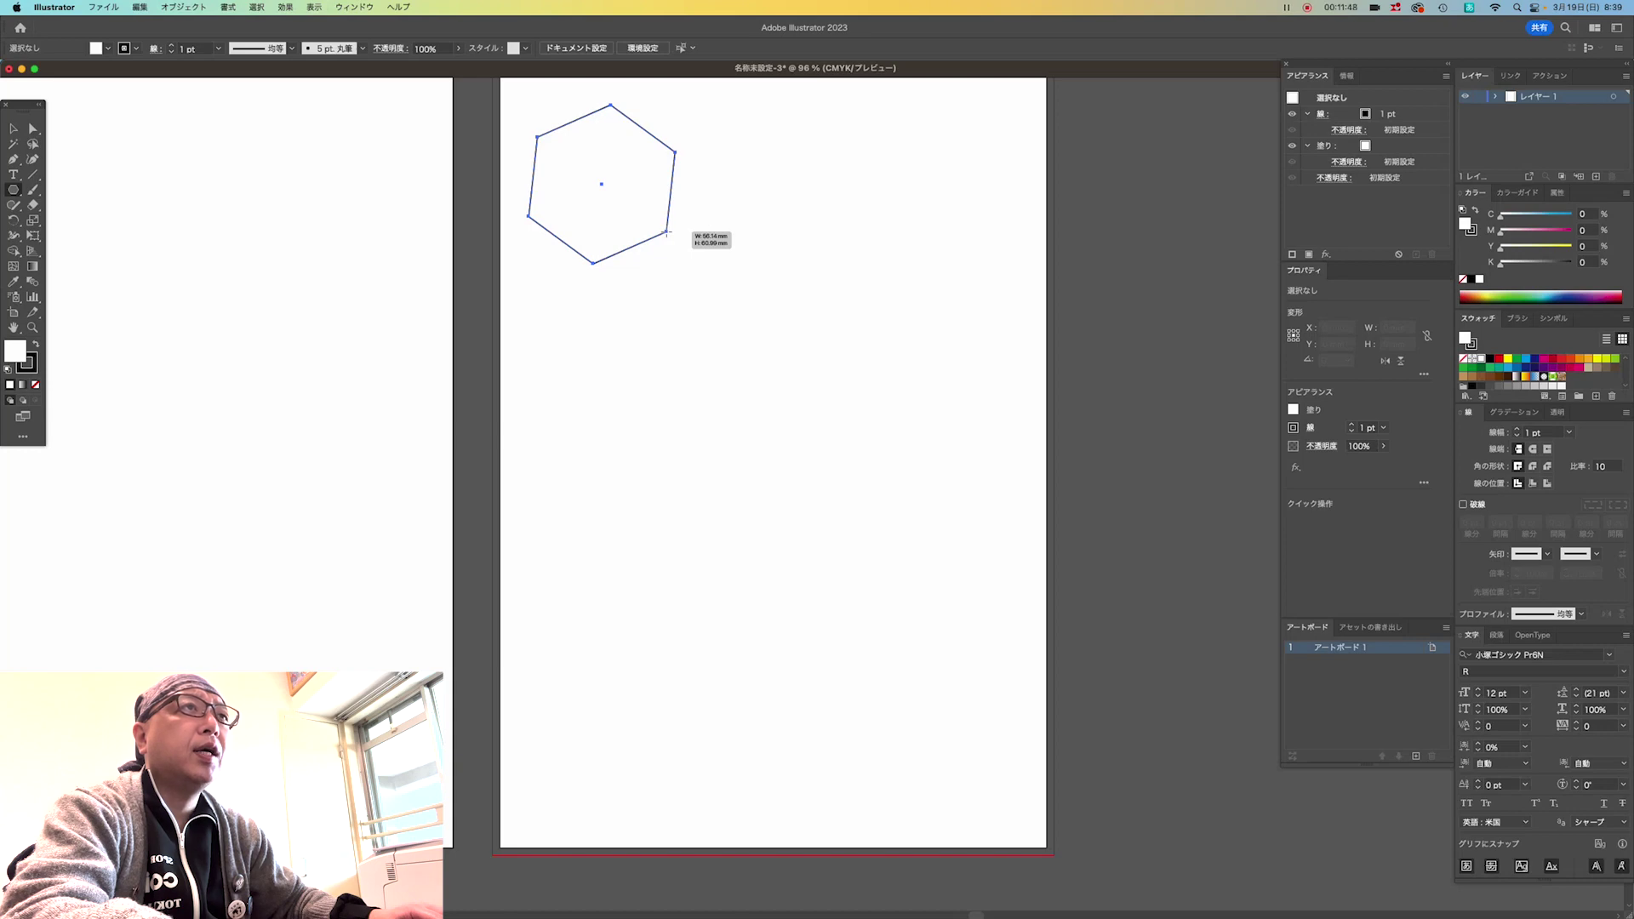
mouse_move(667, 231)
mouse_down()
mouse_move(632, 214)
mouse_move(611, 259)
mouse_move(632, 219)
mouse_up()
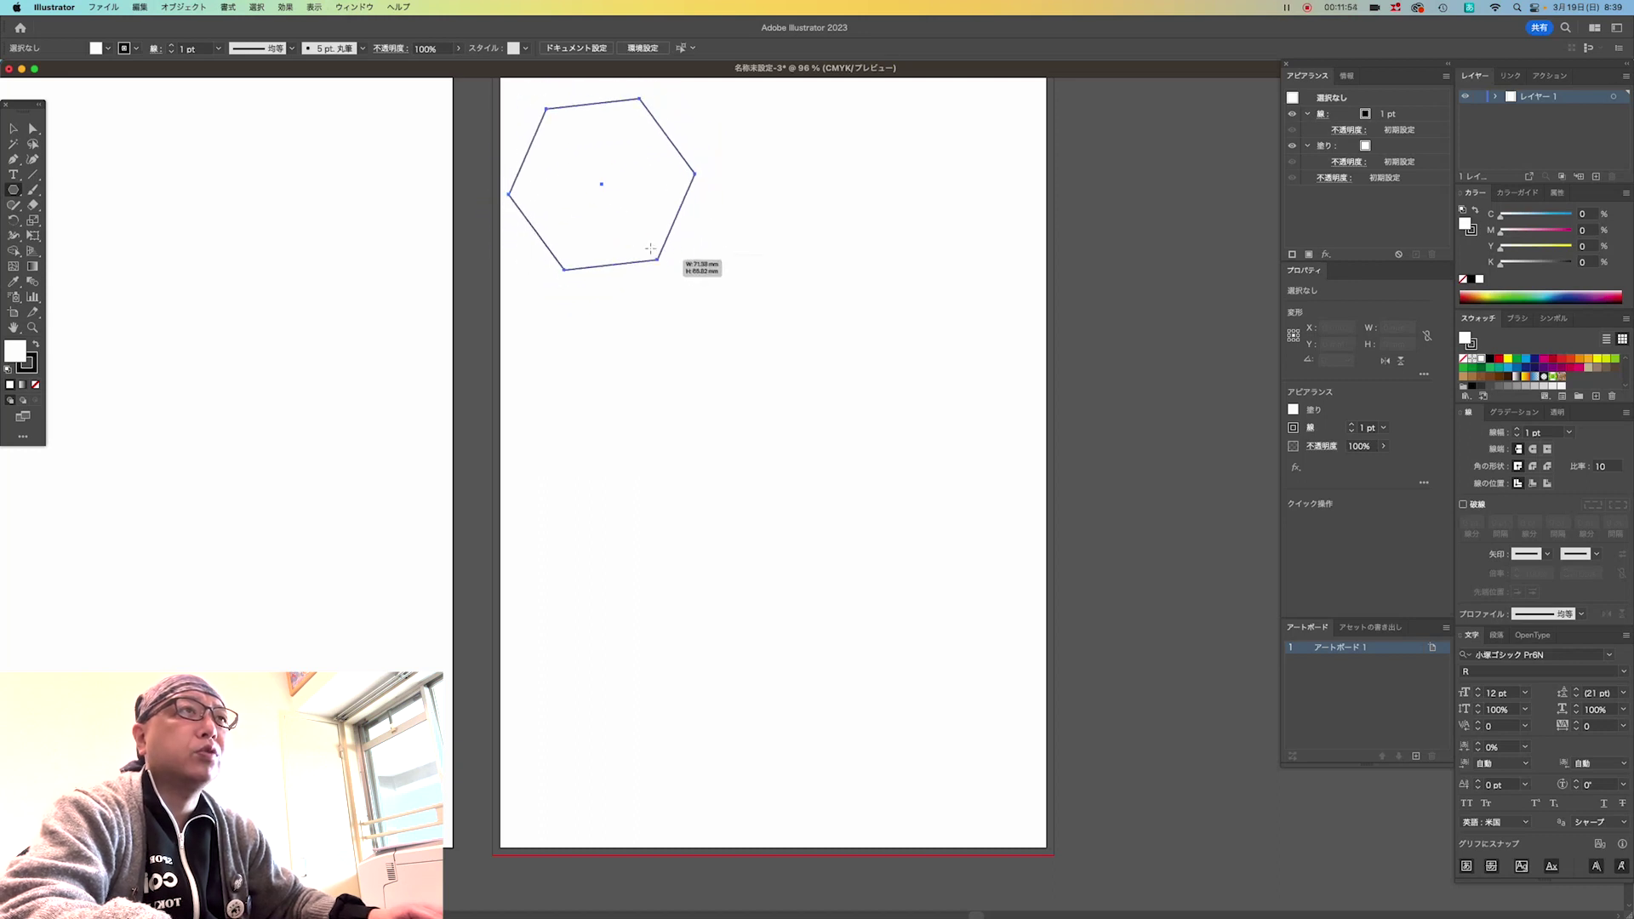
drag(631, 219, 639, 228)
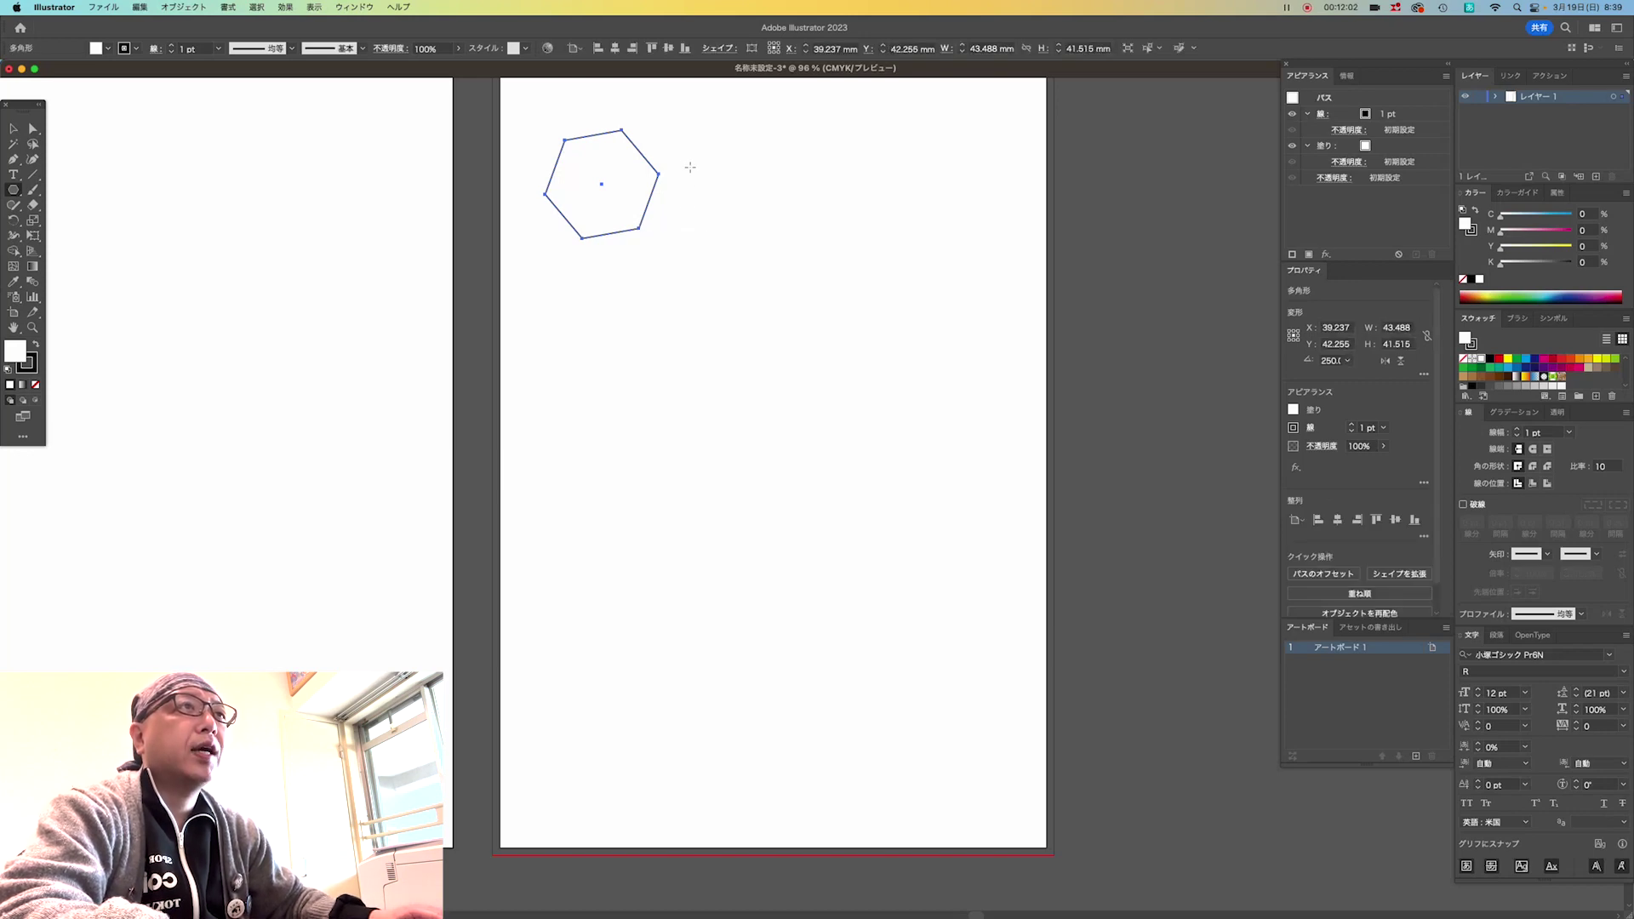
drag(690, 167, 717, 199)
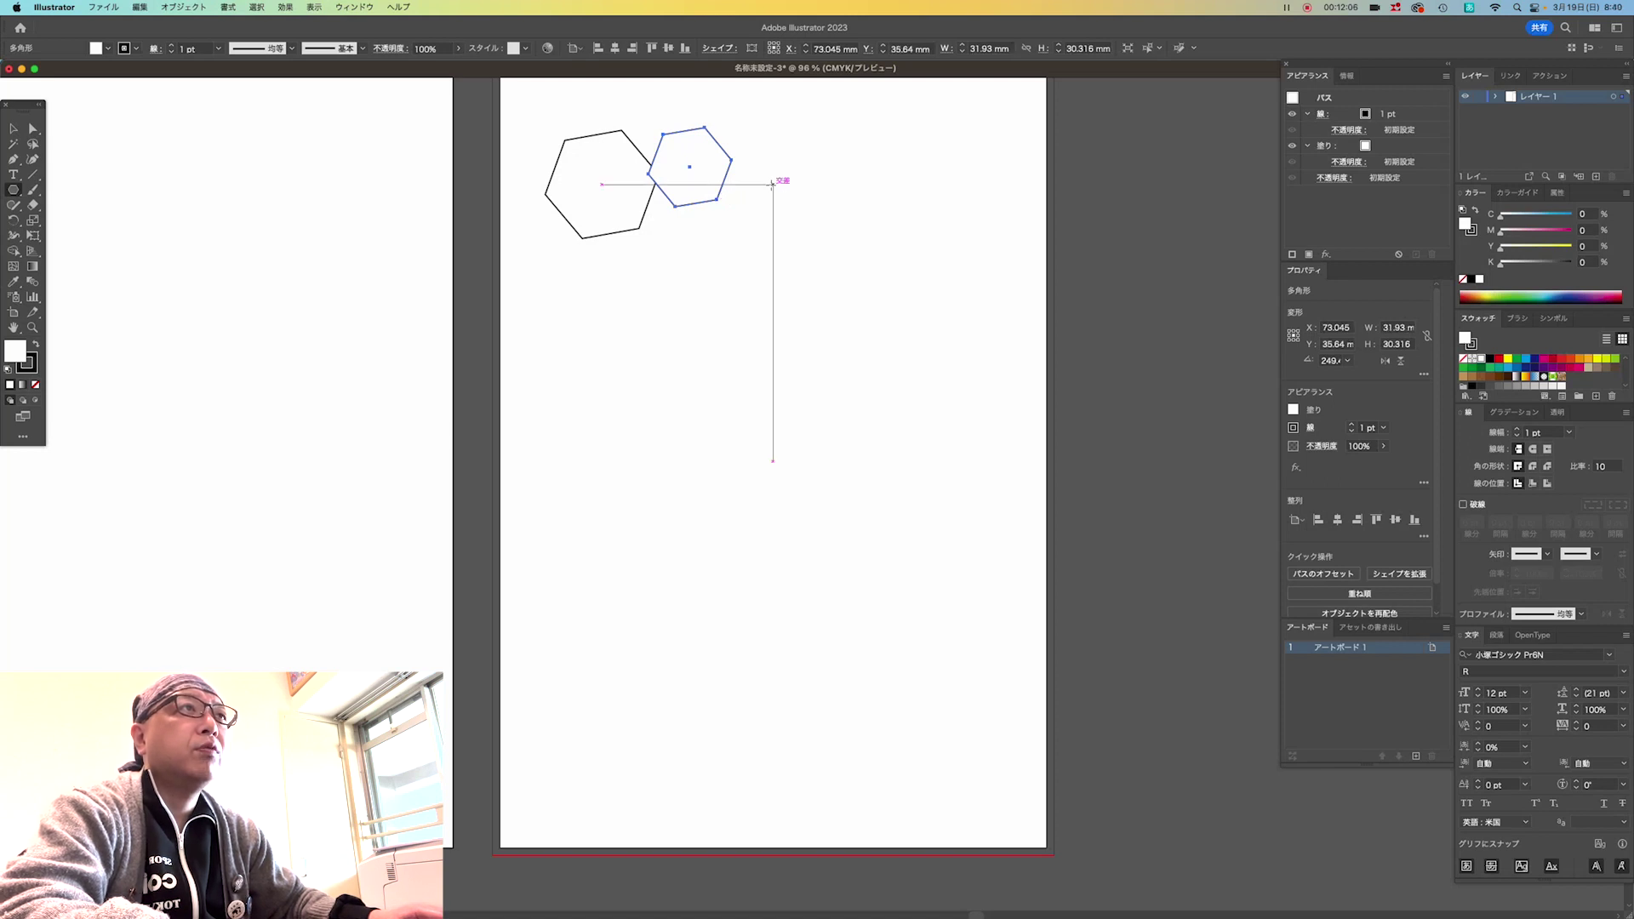
click(772, 184)
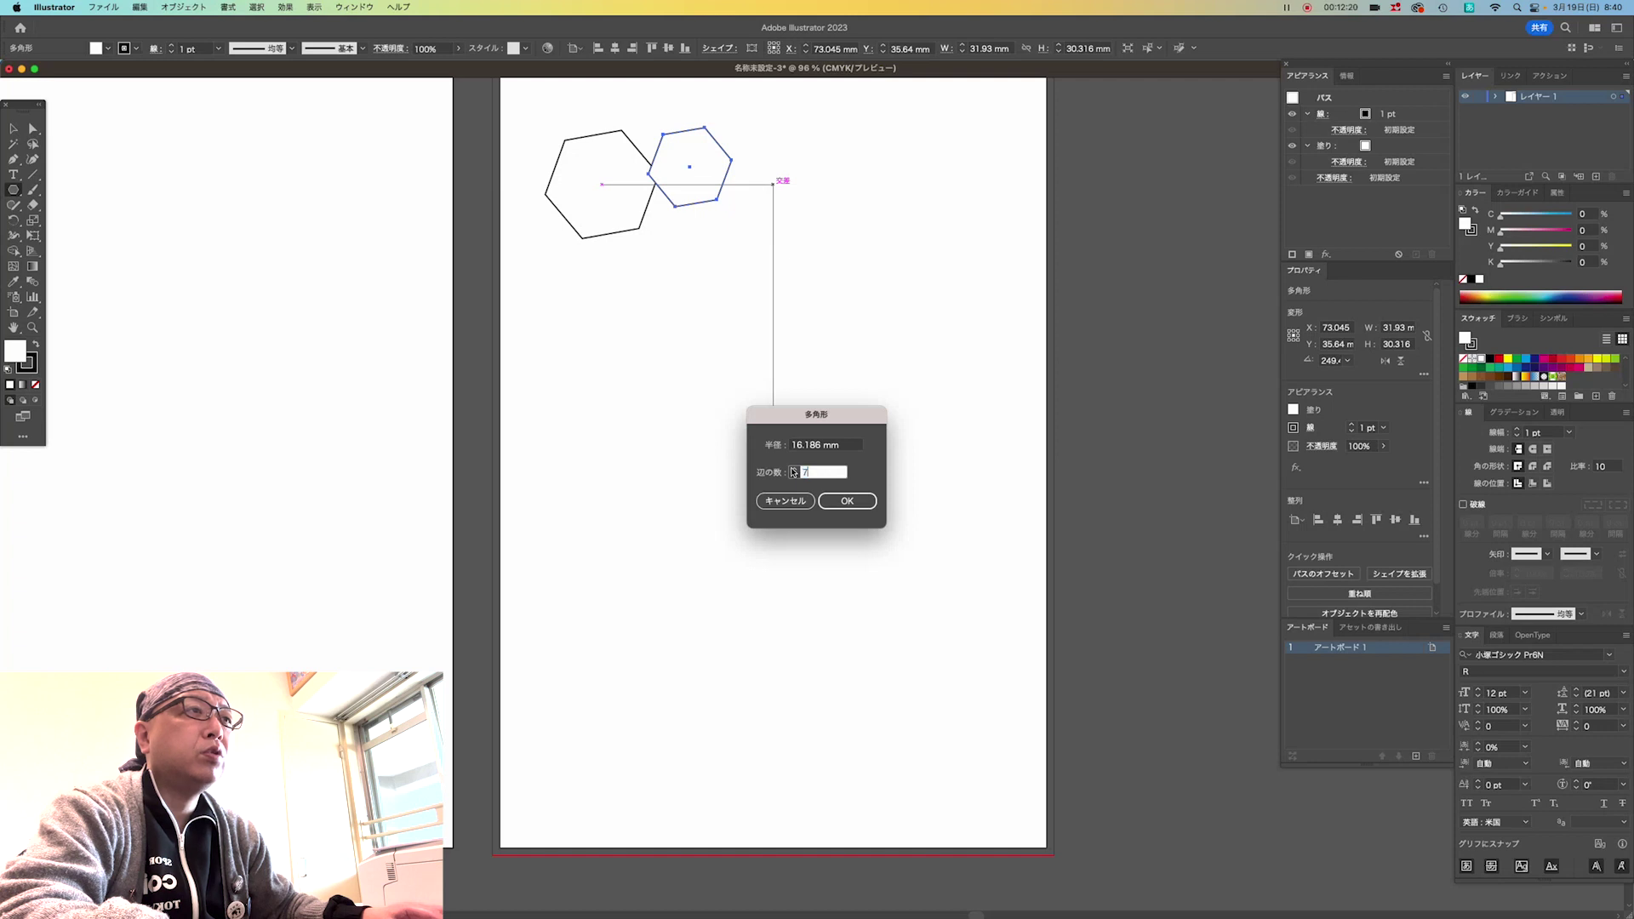
Create a 3-sided polygon, then drag larger upright triangles beside the hexagons.
text(3)
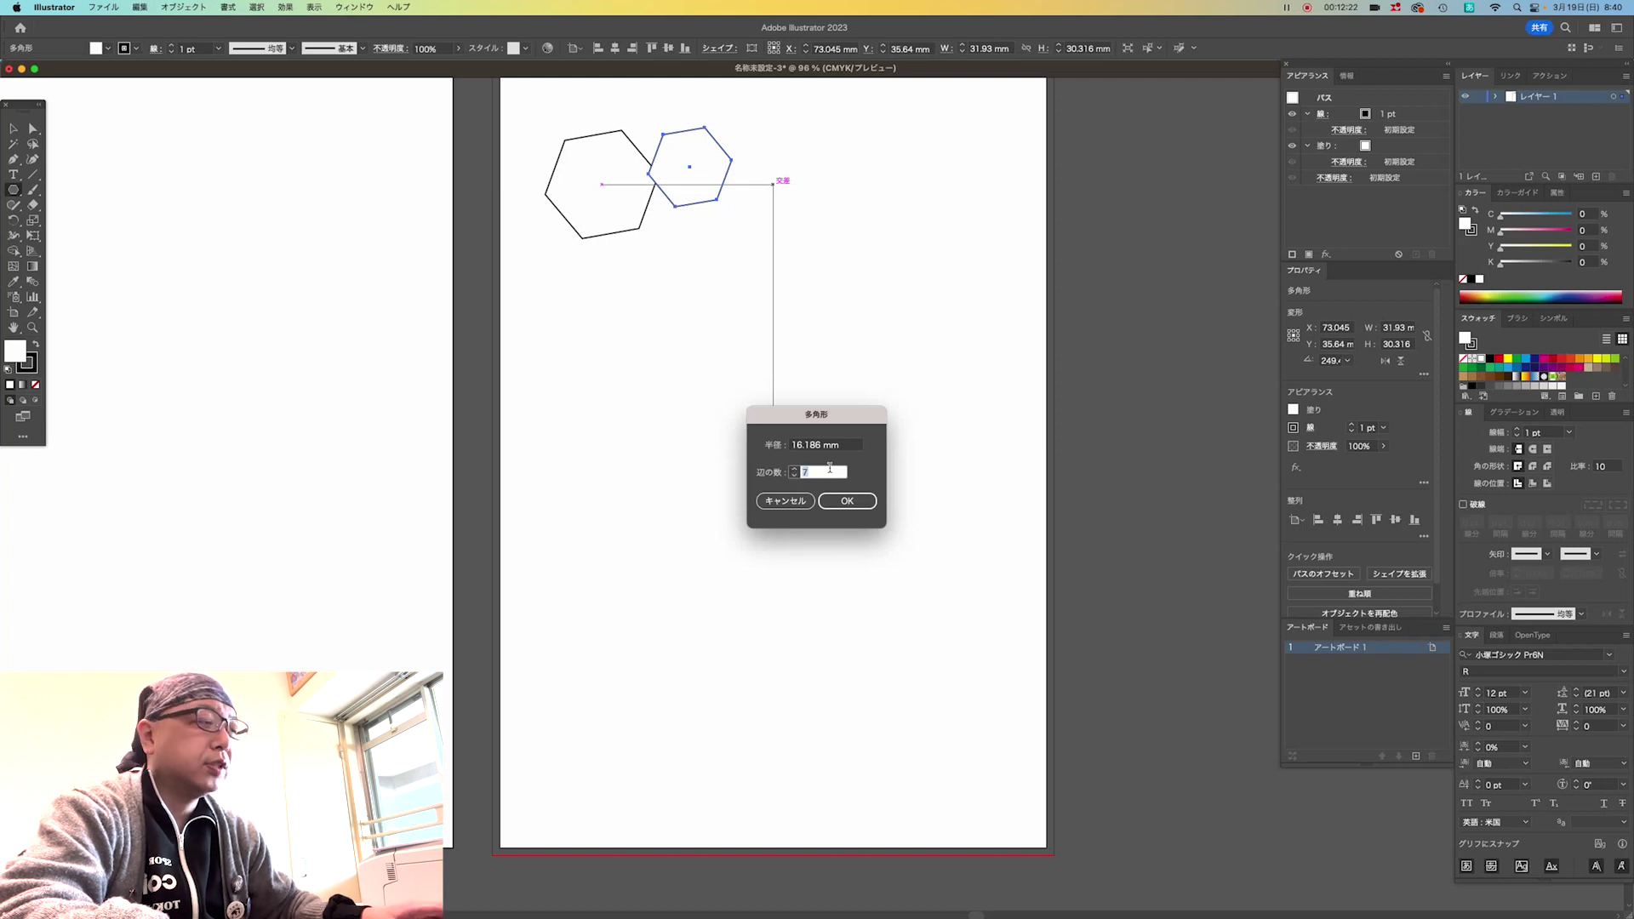
click(854, 500)
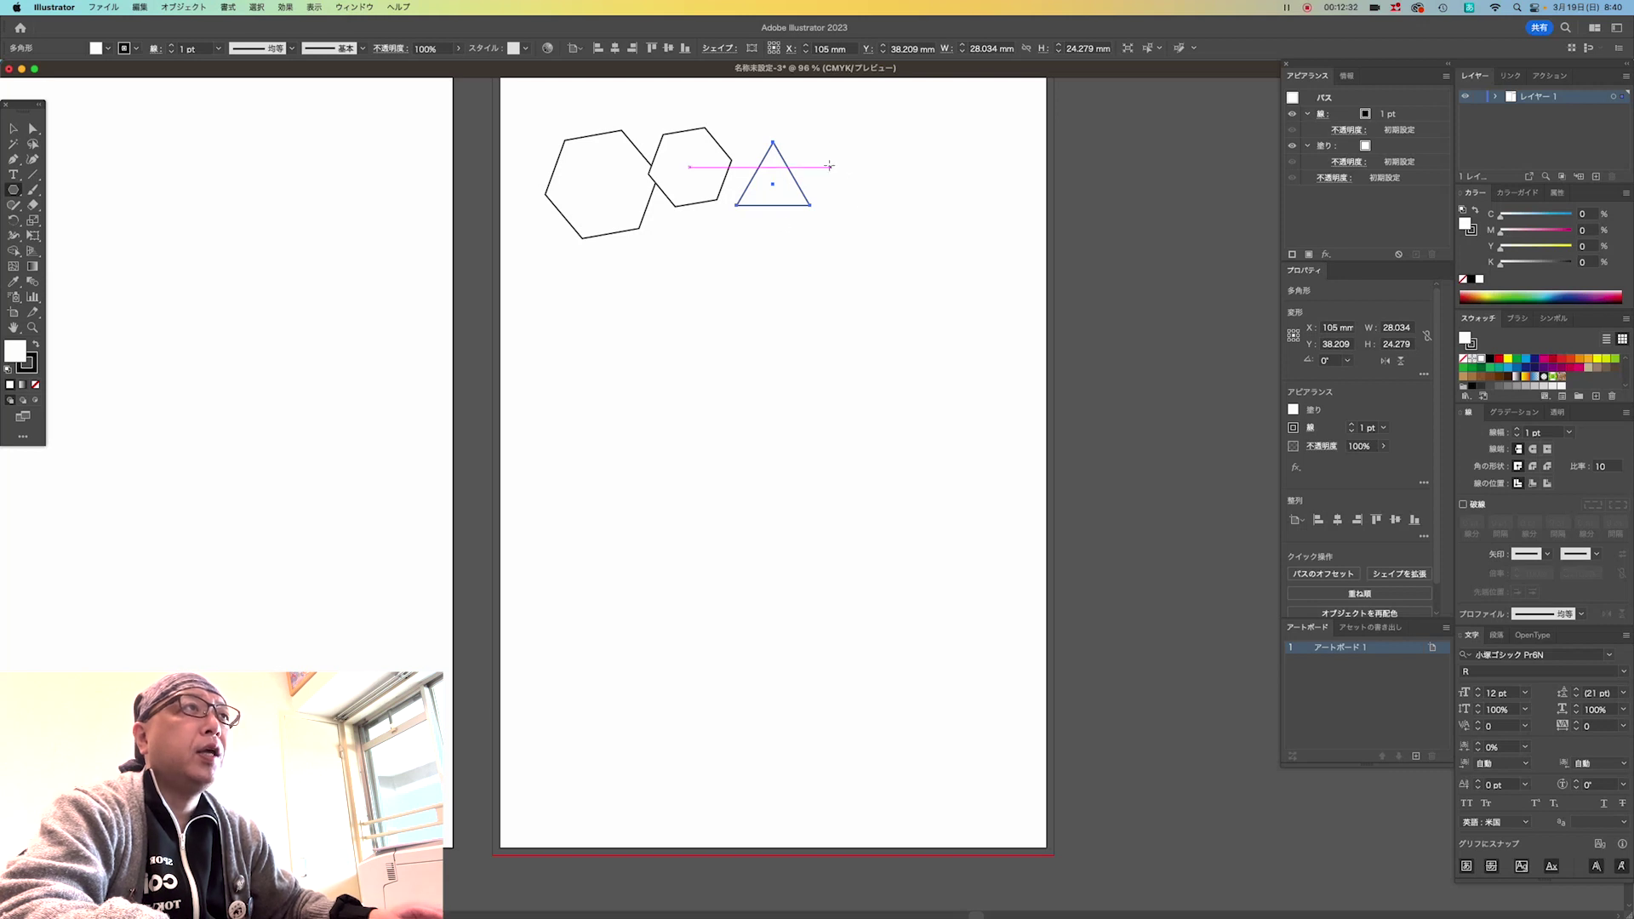
mouse_move(830, 166)
mouse_down()
mouse_move(854, 213)
mouse_move(783, 213)
mouse_move(869, 206)
mouse_move(860, 228)
mouse_move(795, 238)
mouse_move(833, 181)
mouse_move(847, 213)
mouse_up()
key(shift)
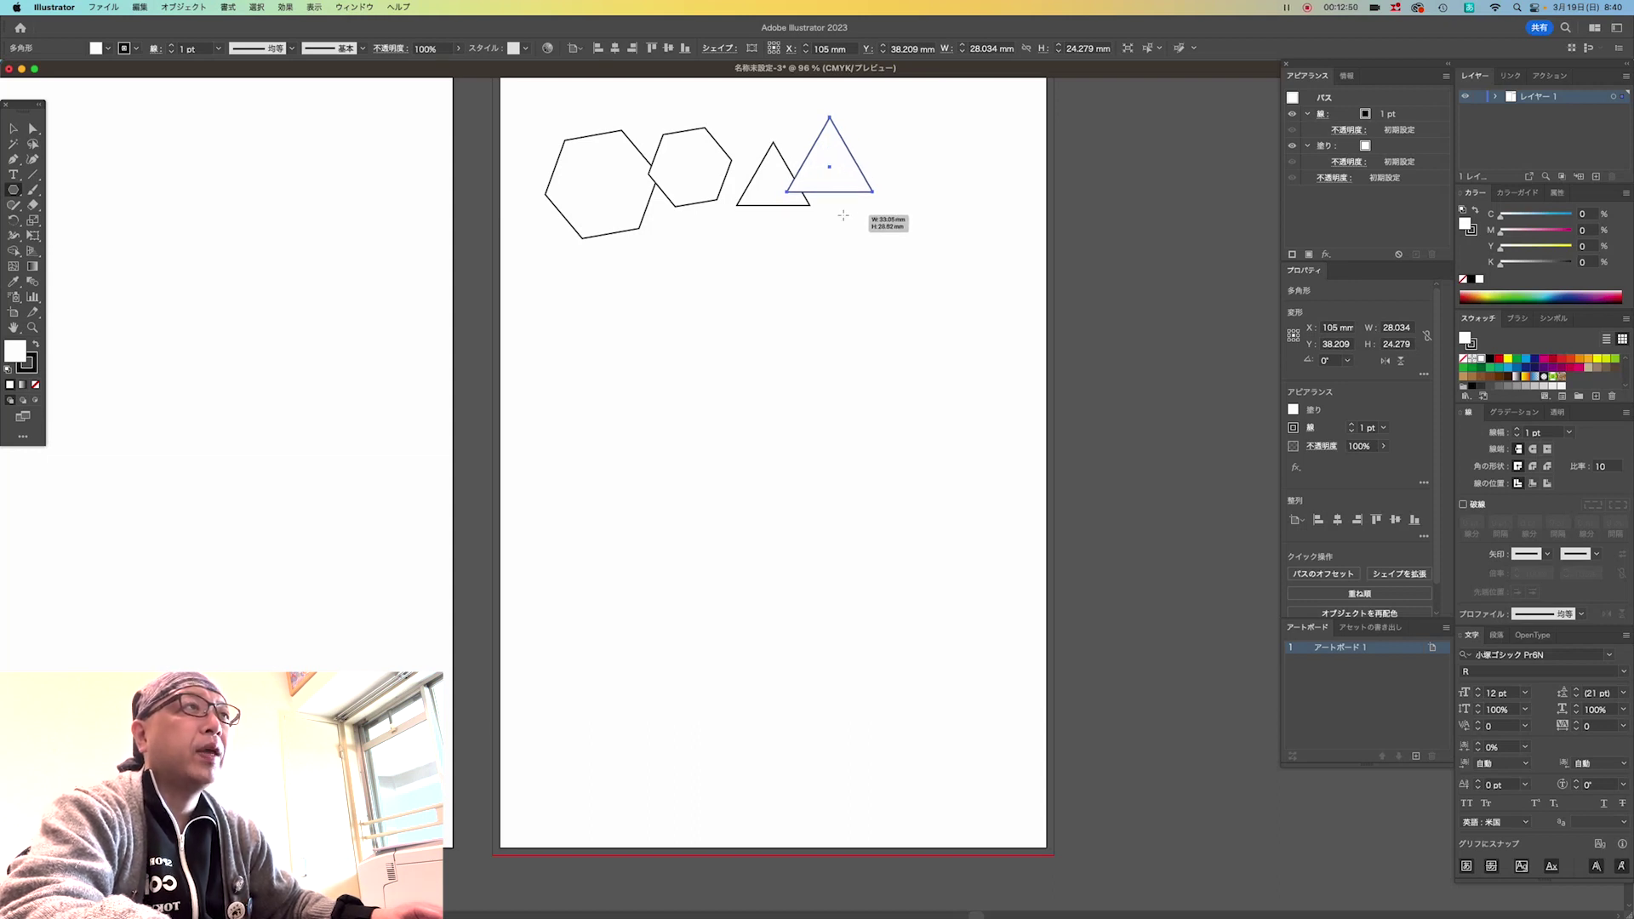
mouse_move(844, 215)
mouse_down()
mouse_move(877, 255)
mouse_move(861, 163)
mouse_move(637, 117)
mouse_move(747, 182)
mouse_move(701, 239)
mouse_move(726, 457)
mouse_move(863, 482)
mouse_move(902, 510)
mouse_move(835, 441)
mouse_move(900, 487)
mouse_up()
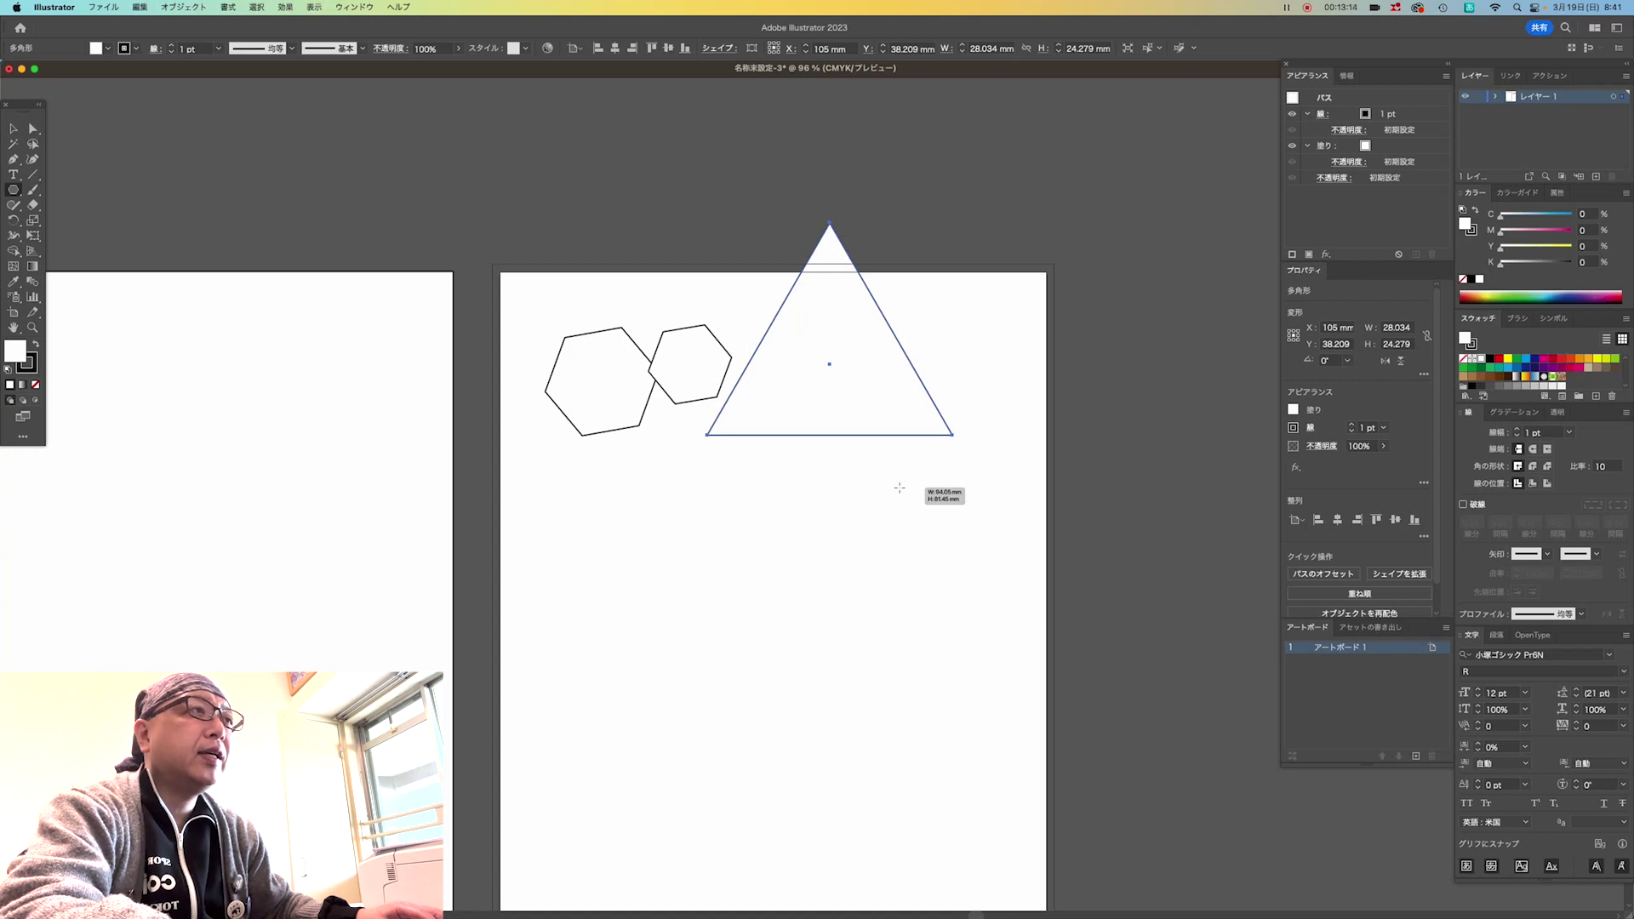
drag(899, 487, 879, 477)
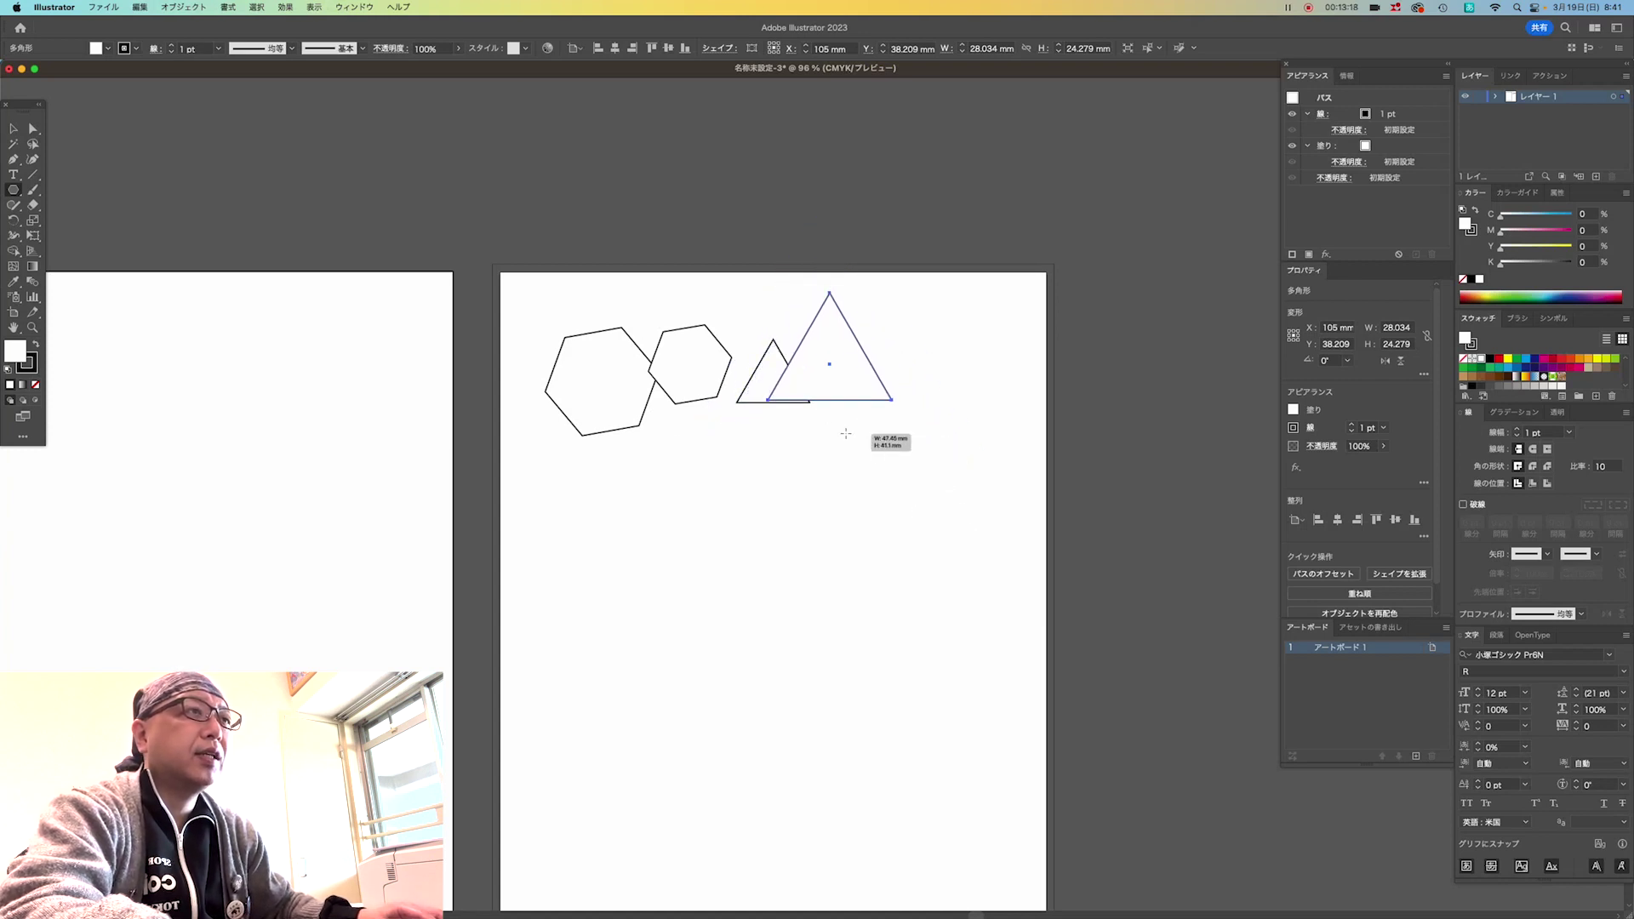
mouse_move(880, 476)
mouse_down()
mouse_move(842, 428)
mouse_move(862, 512)
mouse_move(939, 412)
mouse_up()
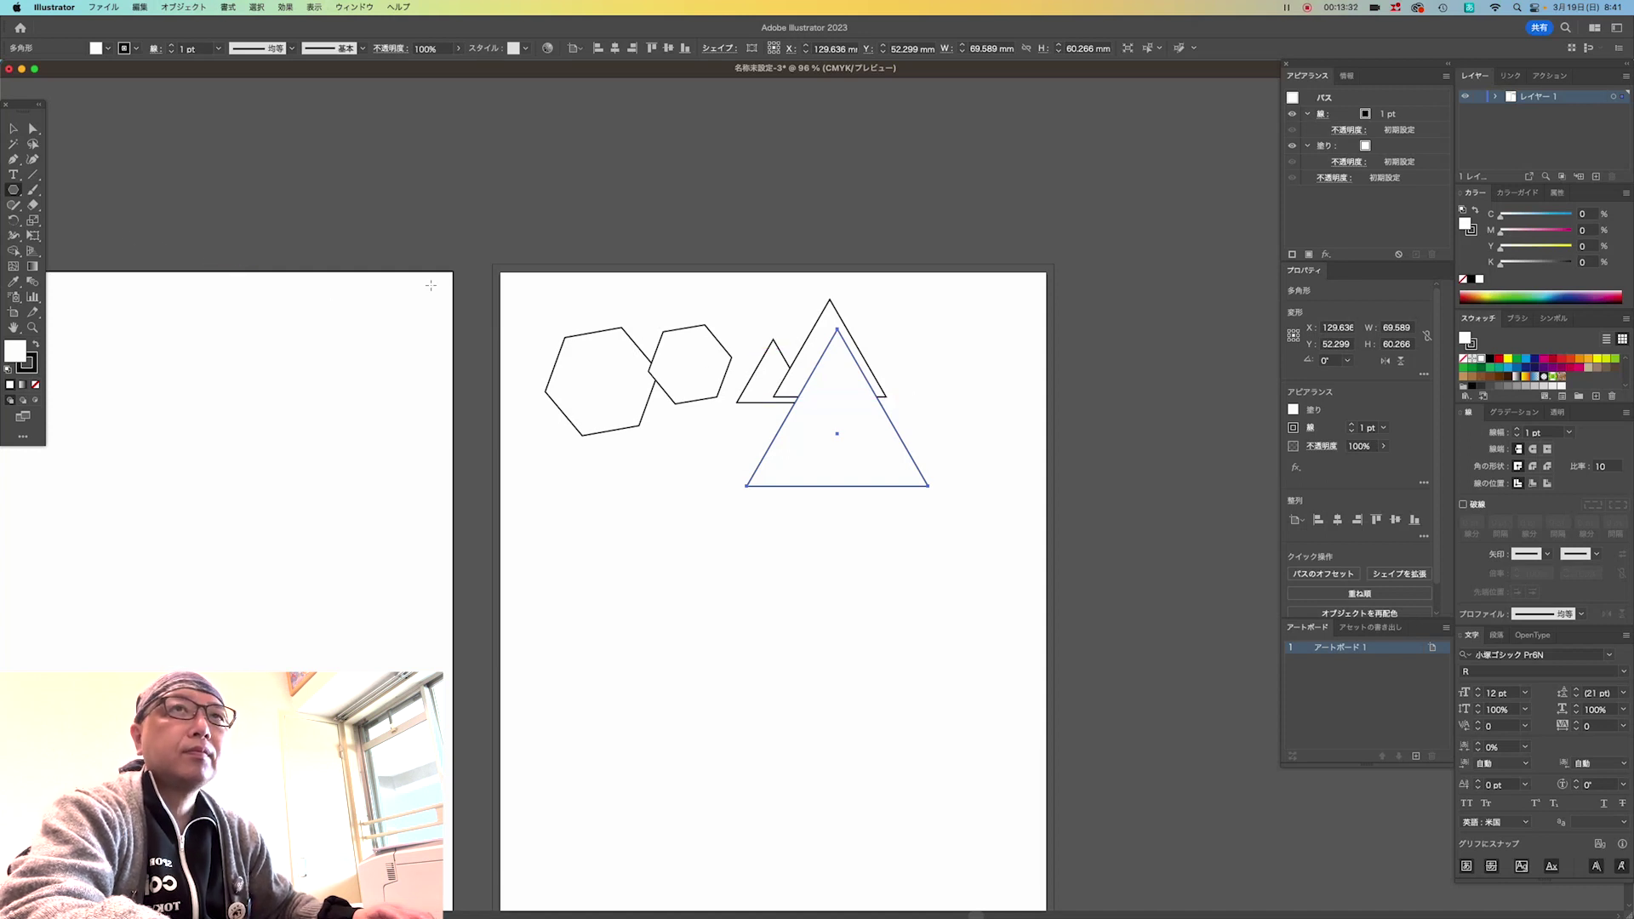
Create a 30-sided polygon and move it to the lower left.
click(945, 340)
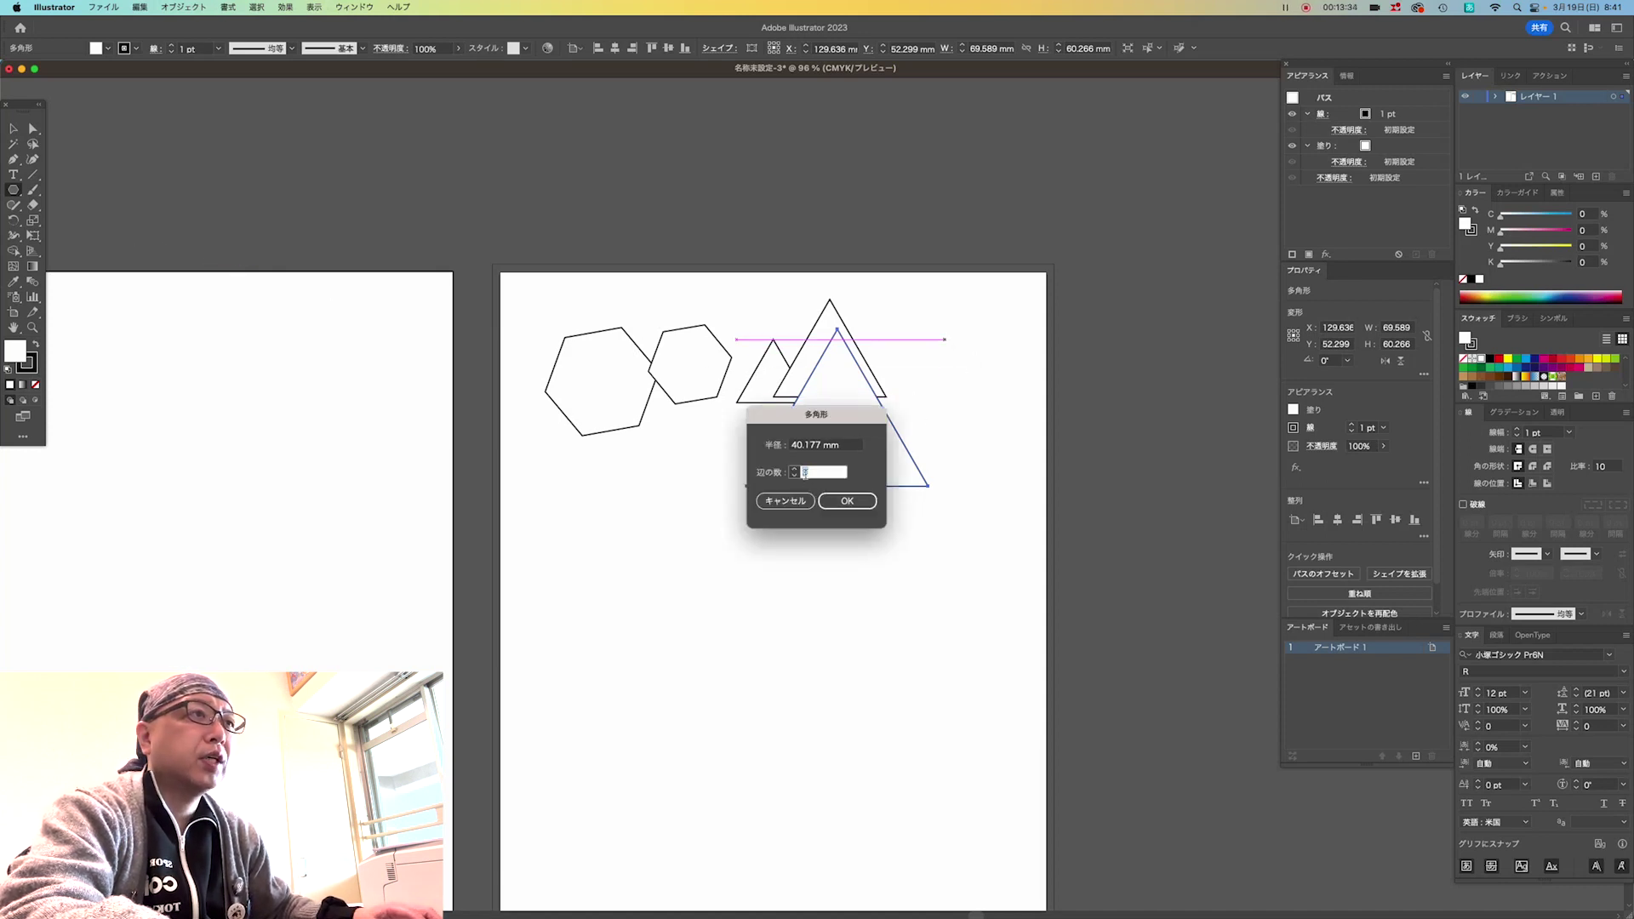
text(30)
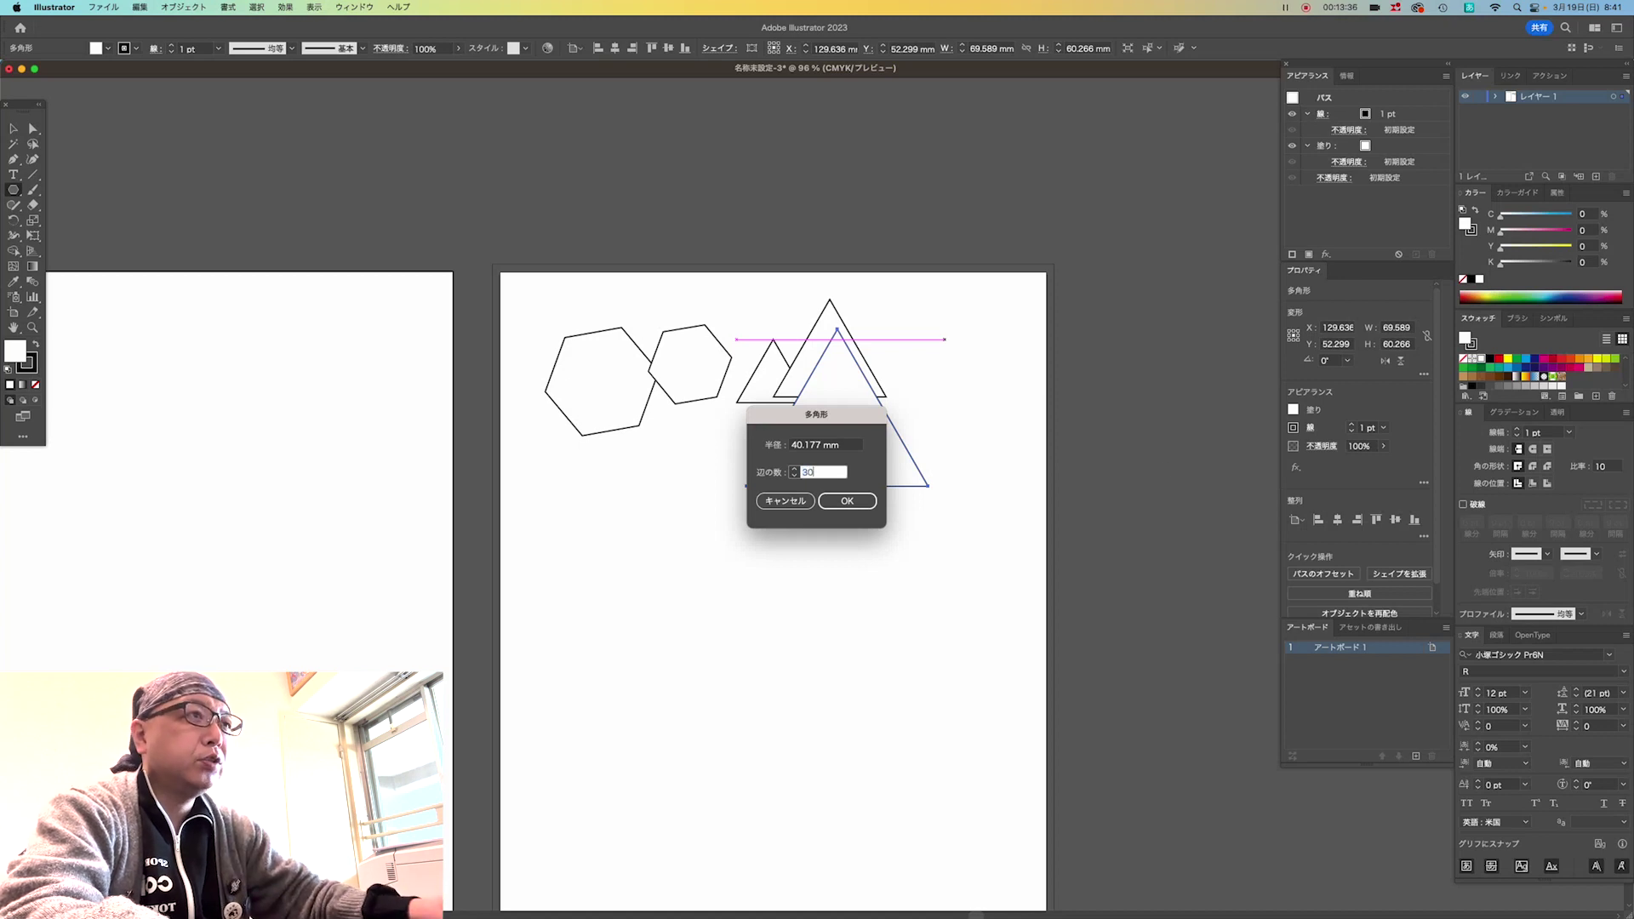
key(Return)
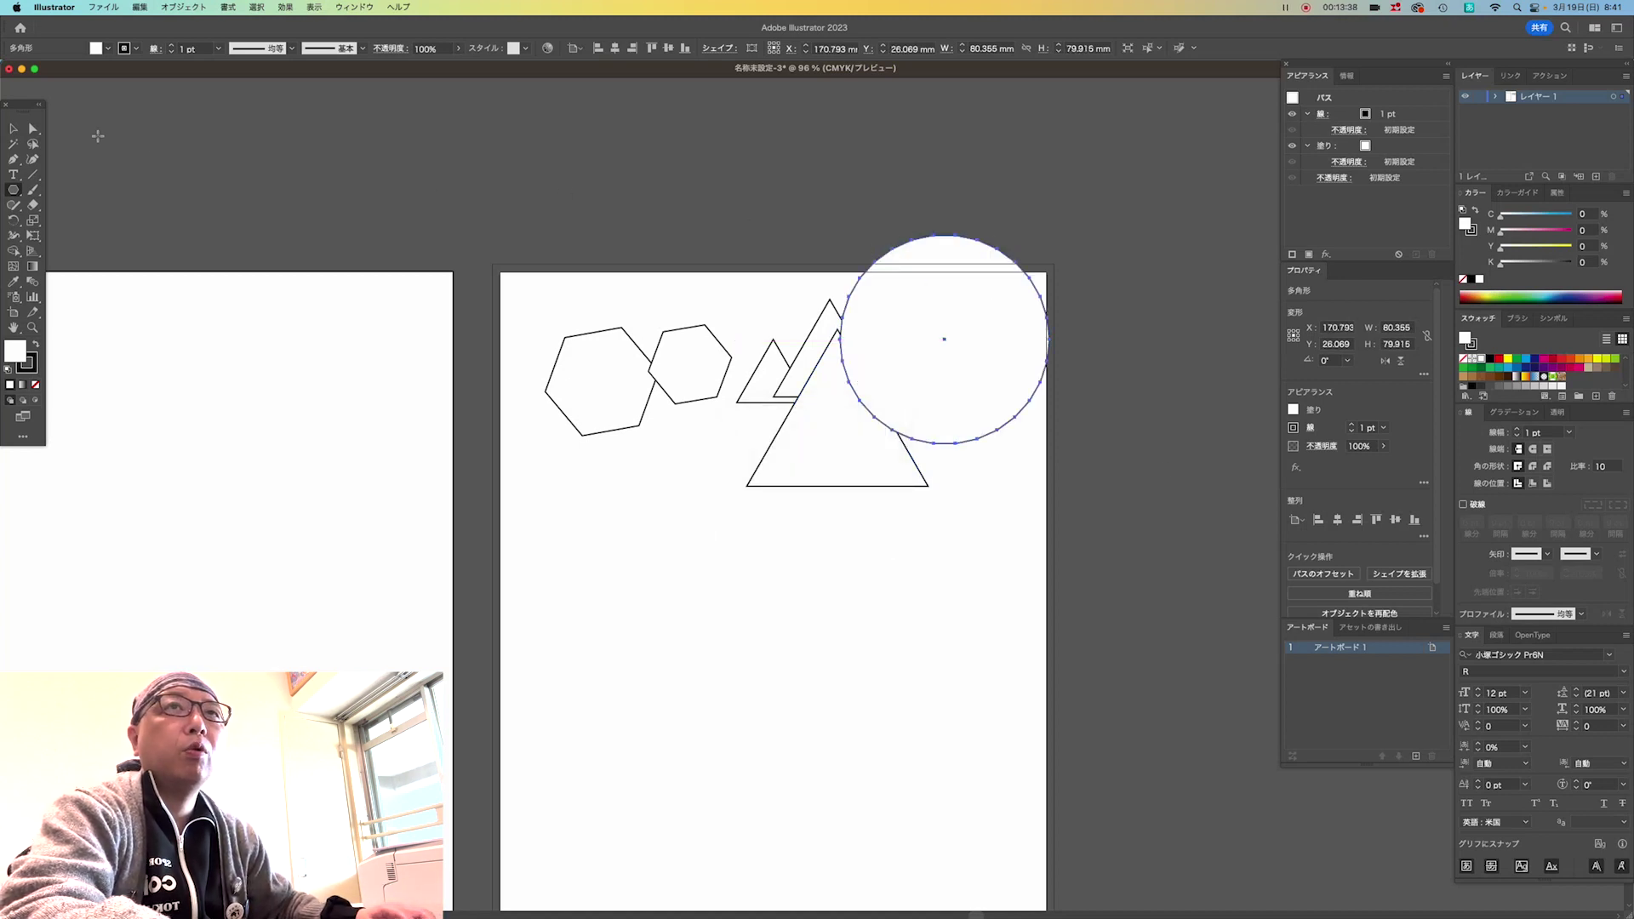
click(14, 131)
drag(876, 310, 650, 577)
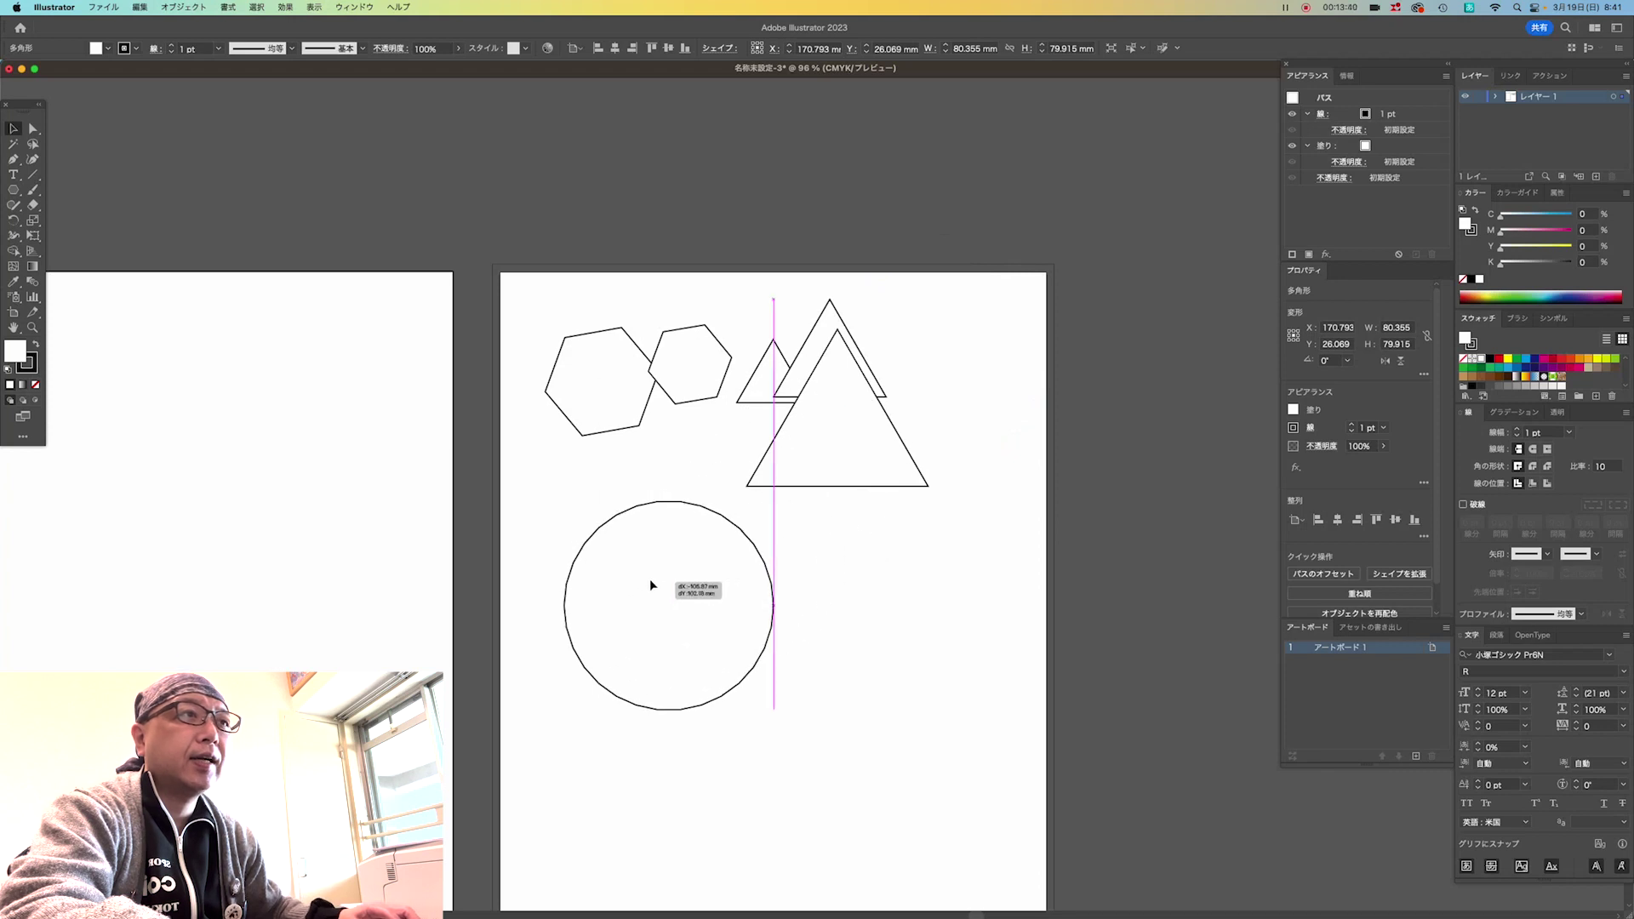
click(849, 541)
click(13, 190)
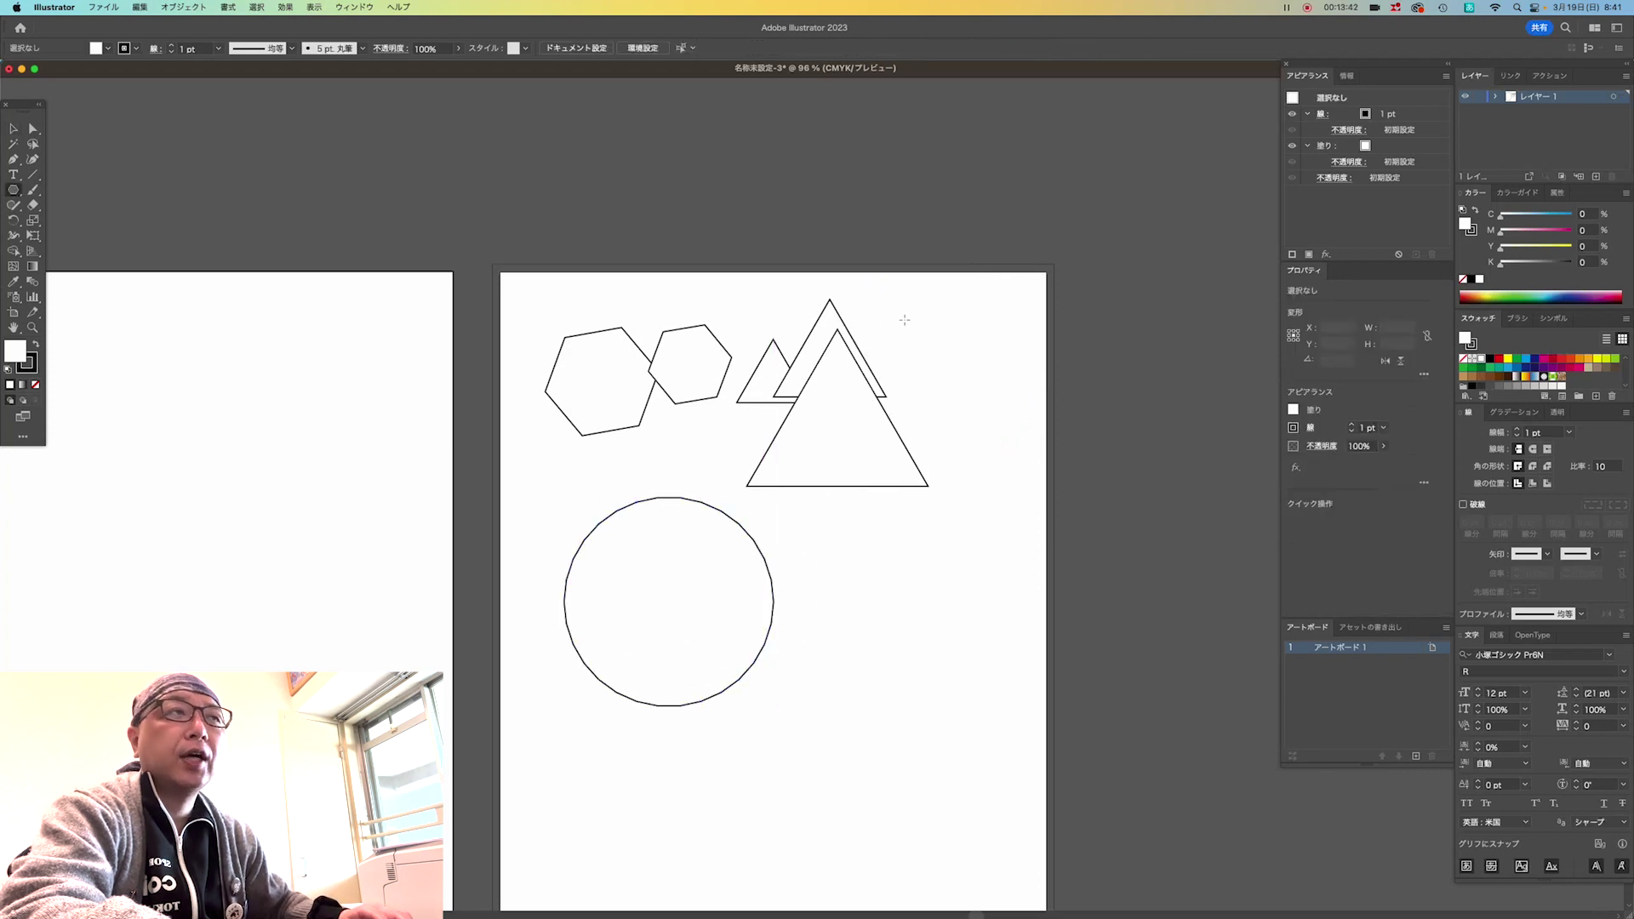
Create a 15-sided polygon at the lower right, then select all shapes and delete them.
click(933, 320)
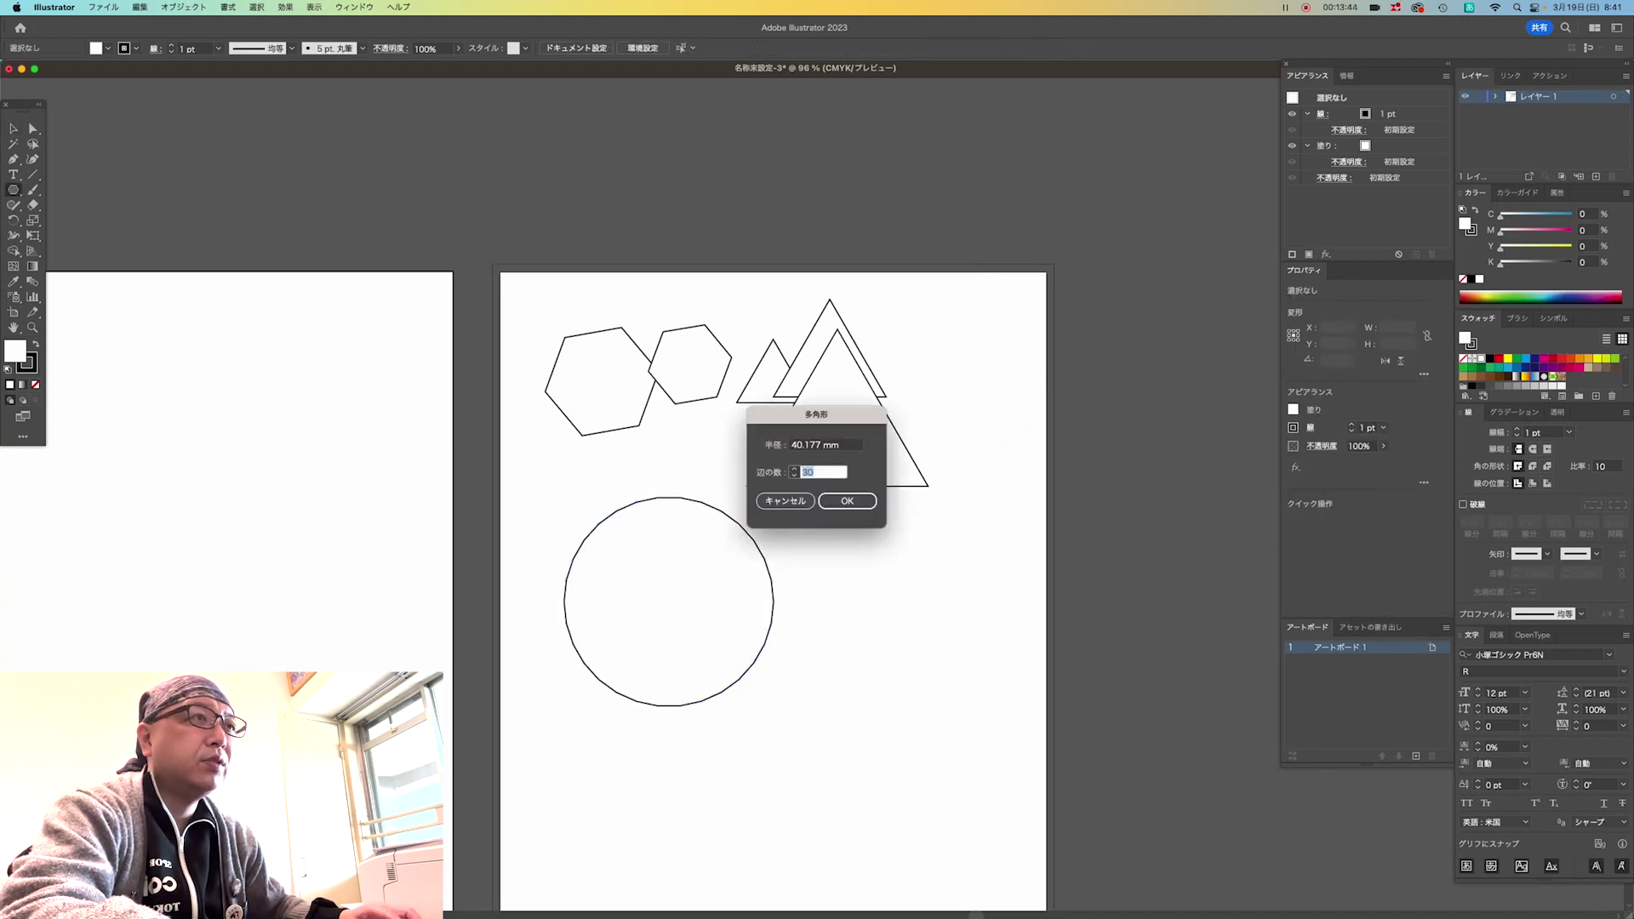
text(15)
key(Return)
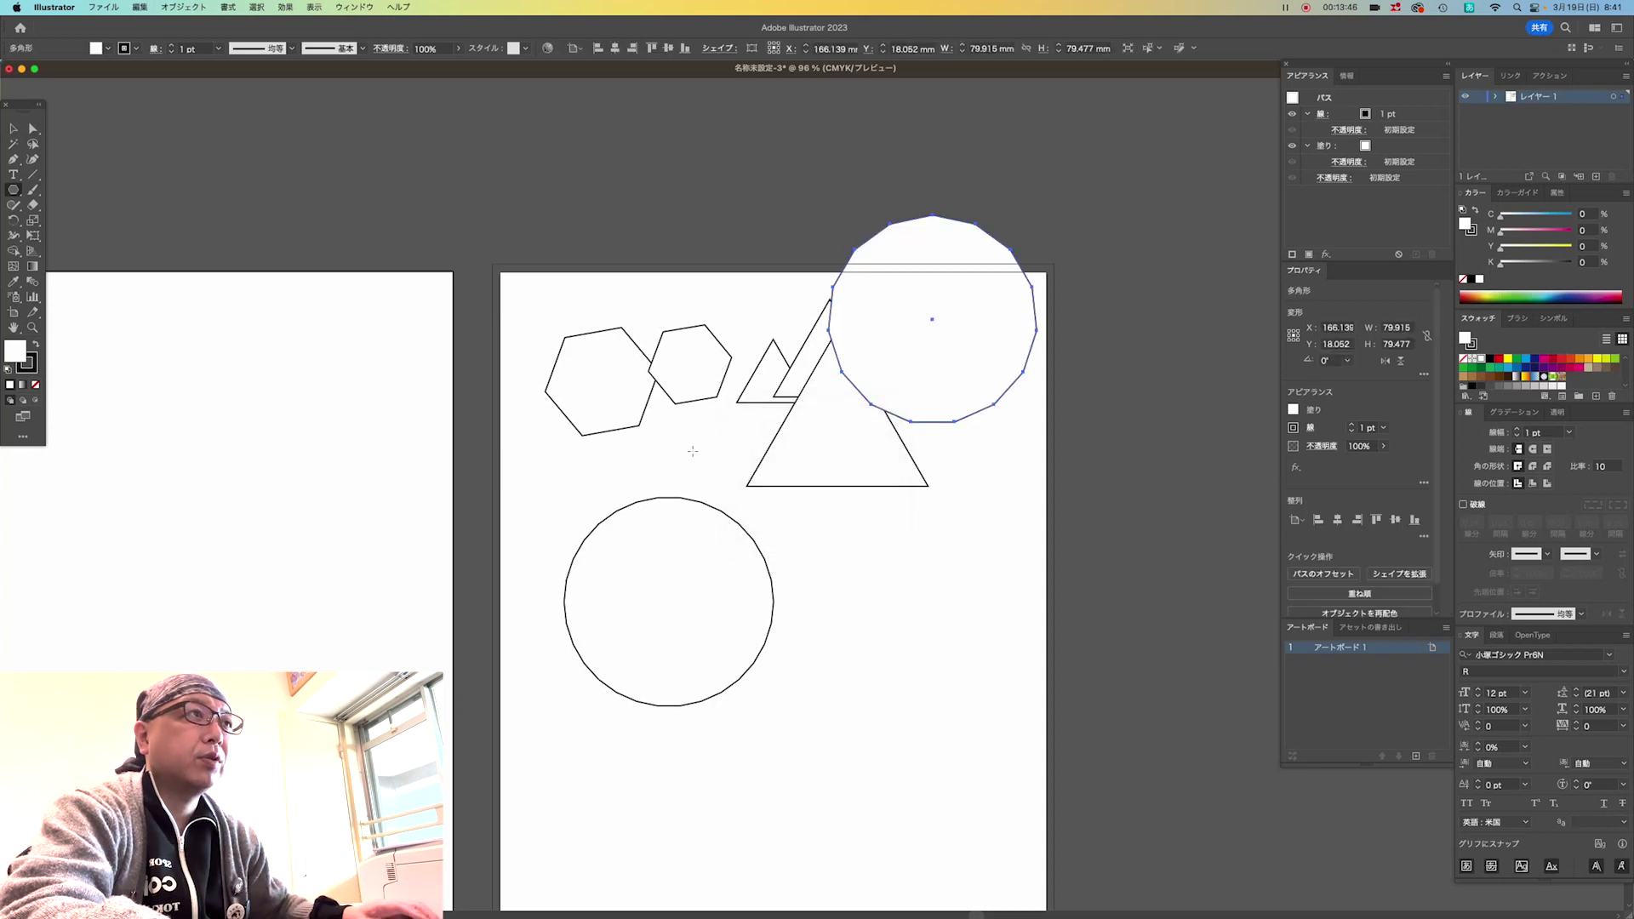
key(v)
mouse_move(947, 381)
mouse_down()
mouse_move(920, 700)
mouse_move(916, 681)
mouse_up()
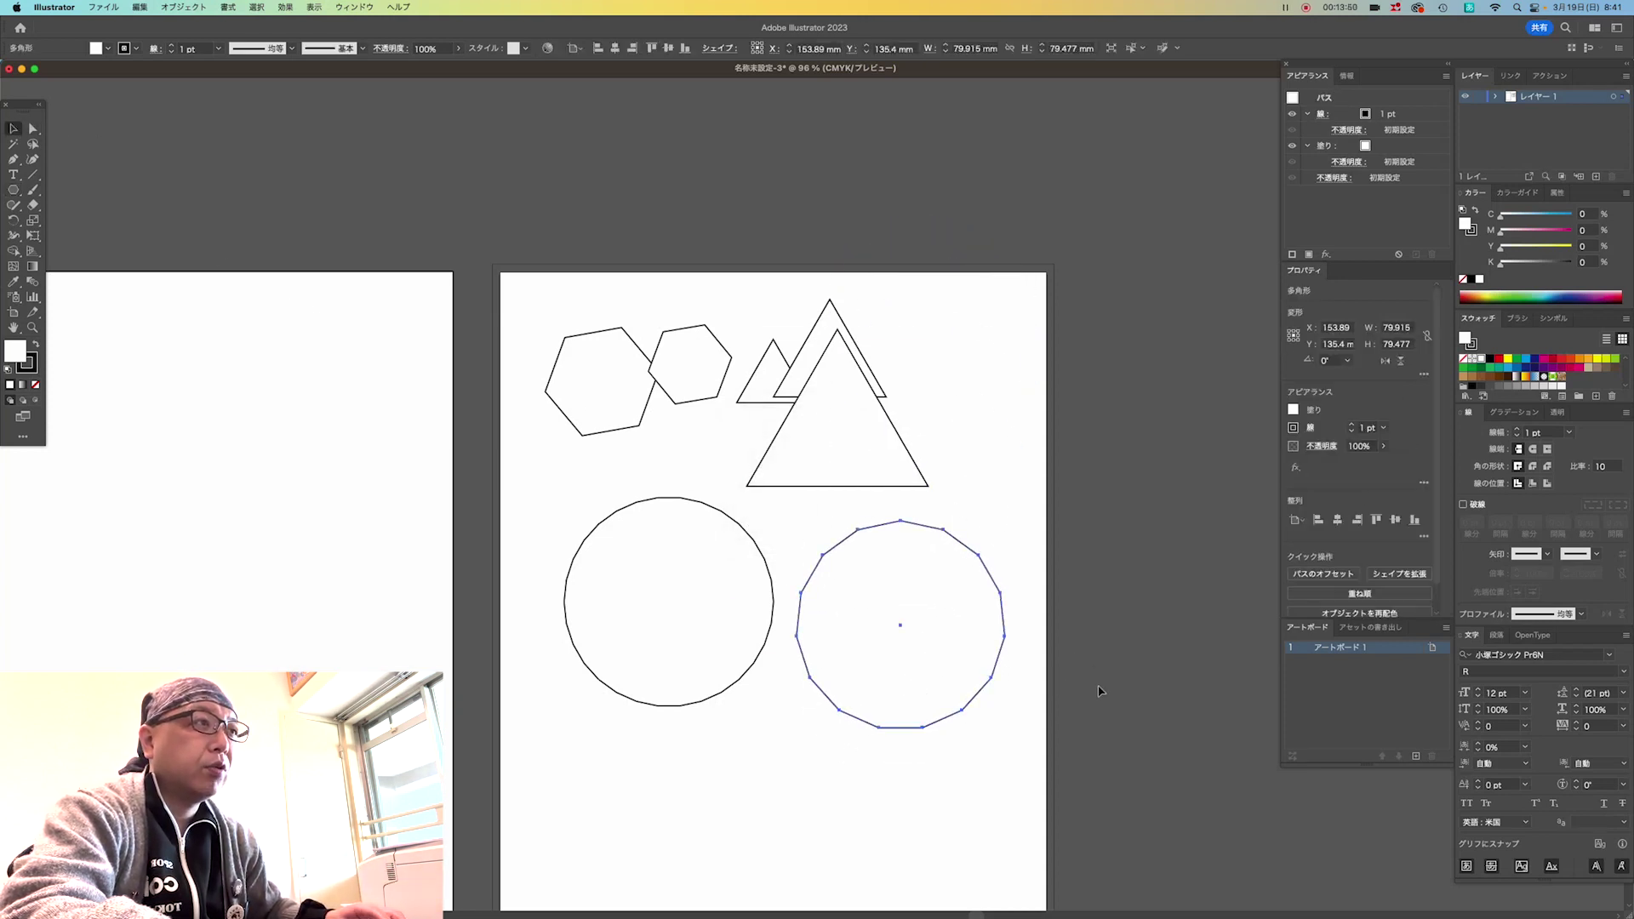
click(1098, 692)
drag(949, 638, 949, 630)
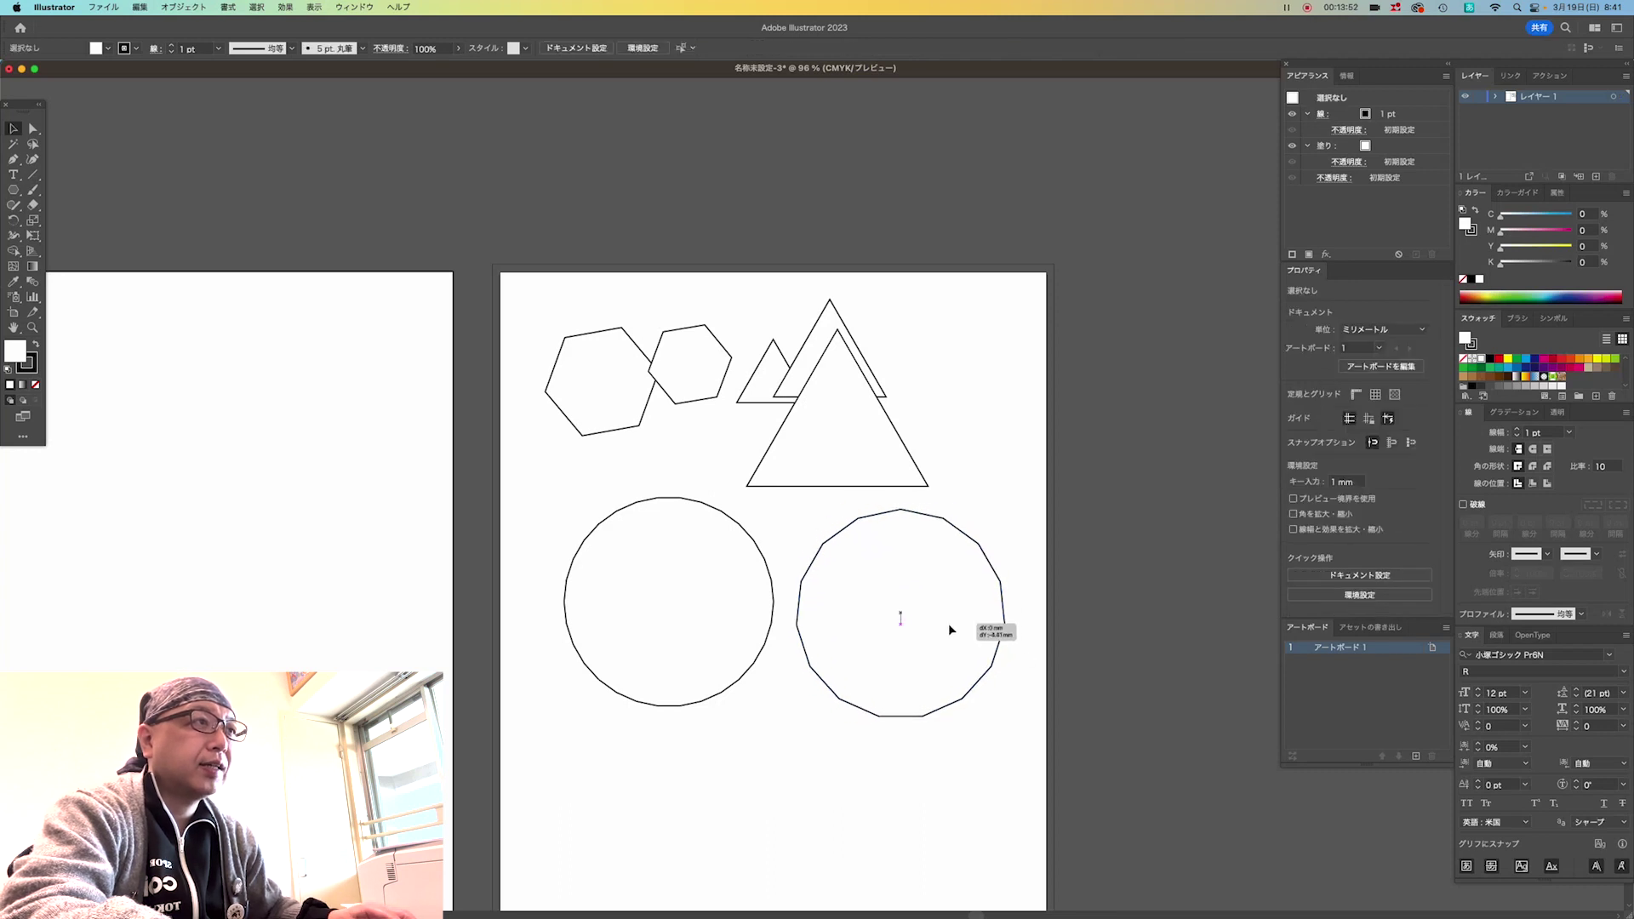
click(1174, 692)
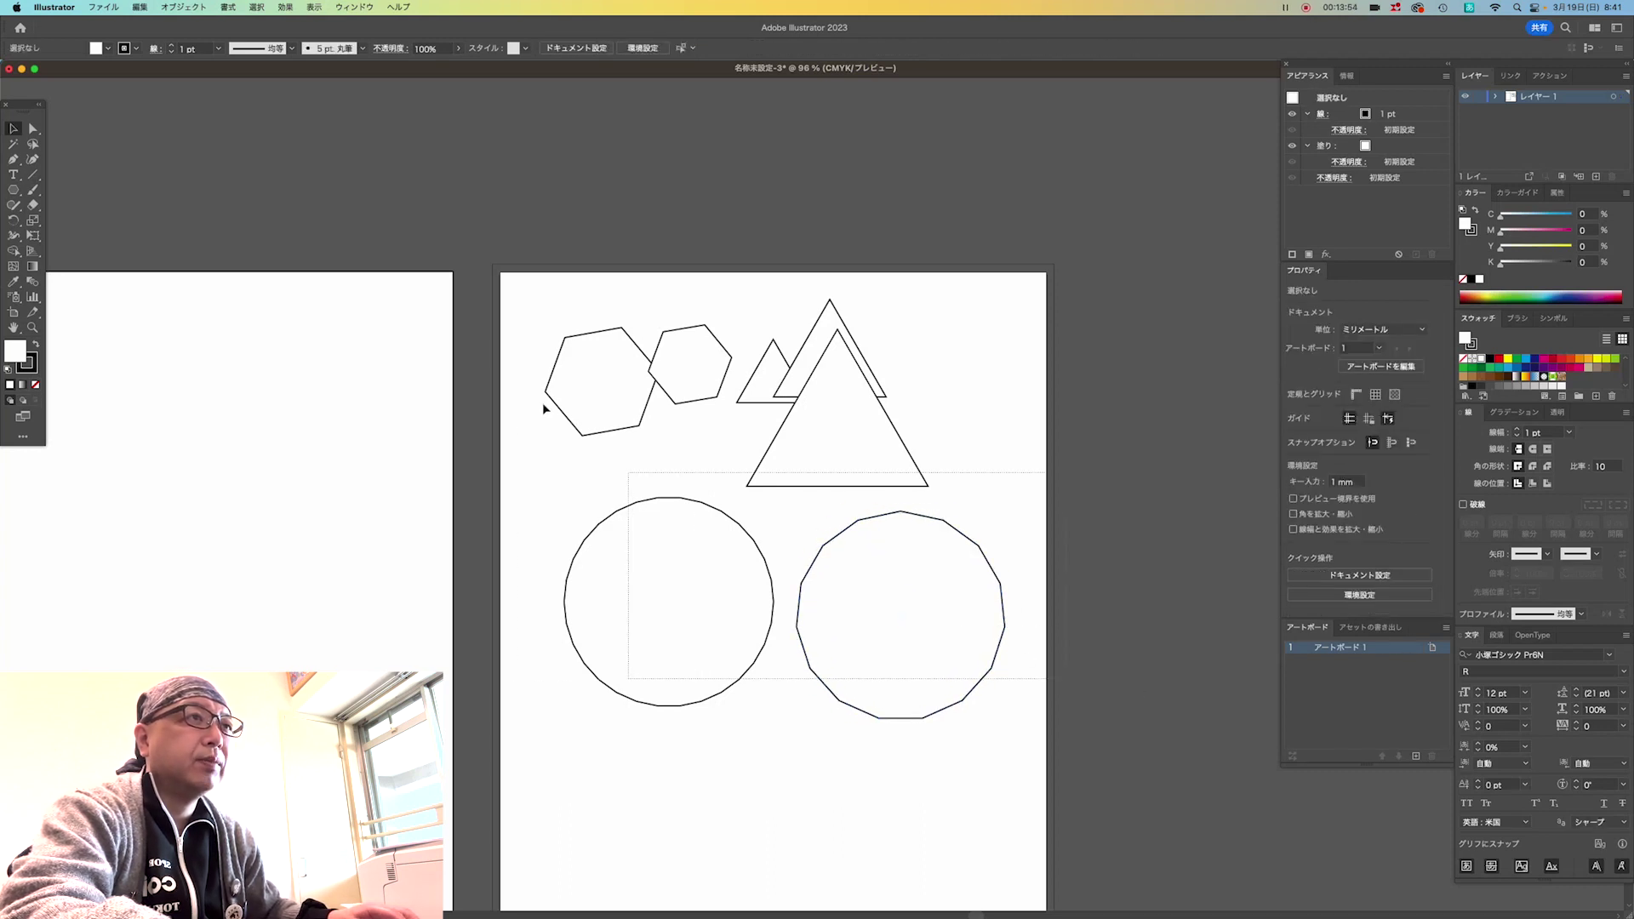
key(super+a)
key(Delete)
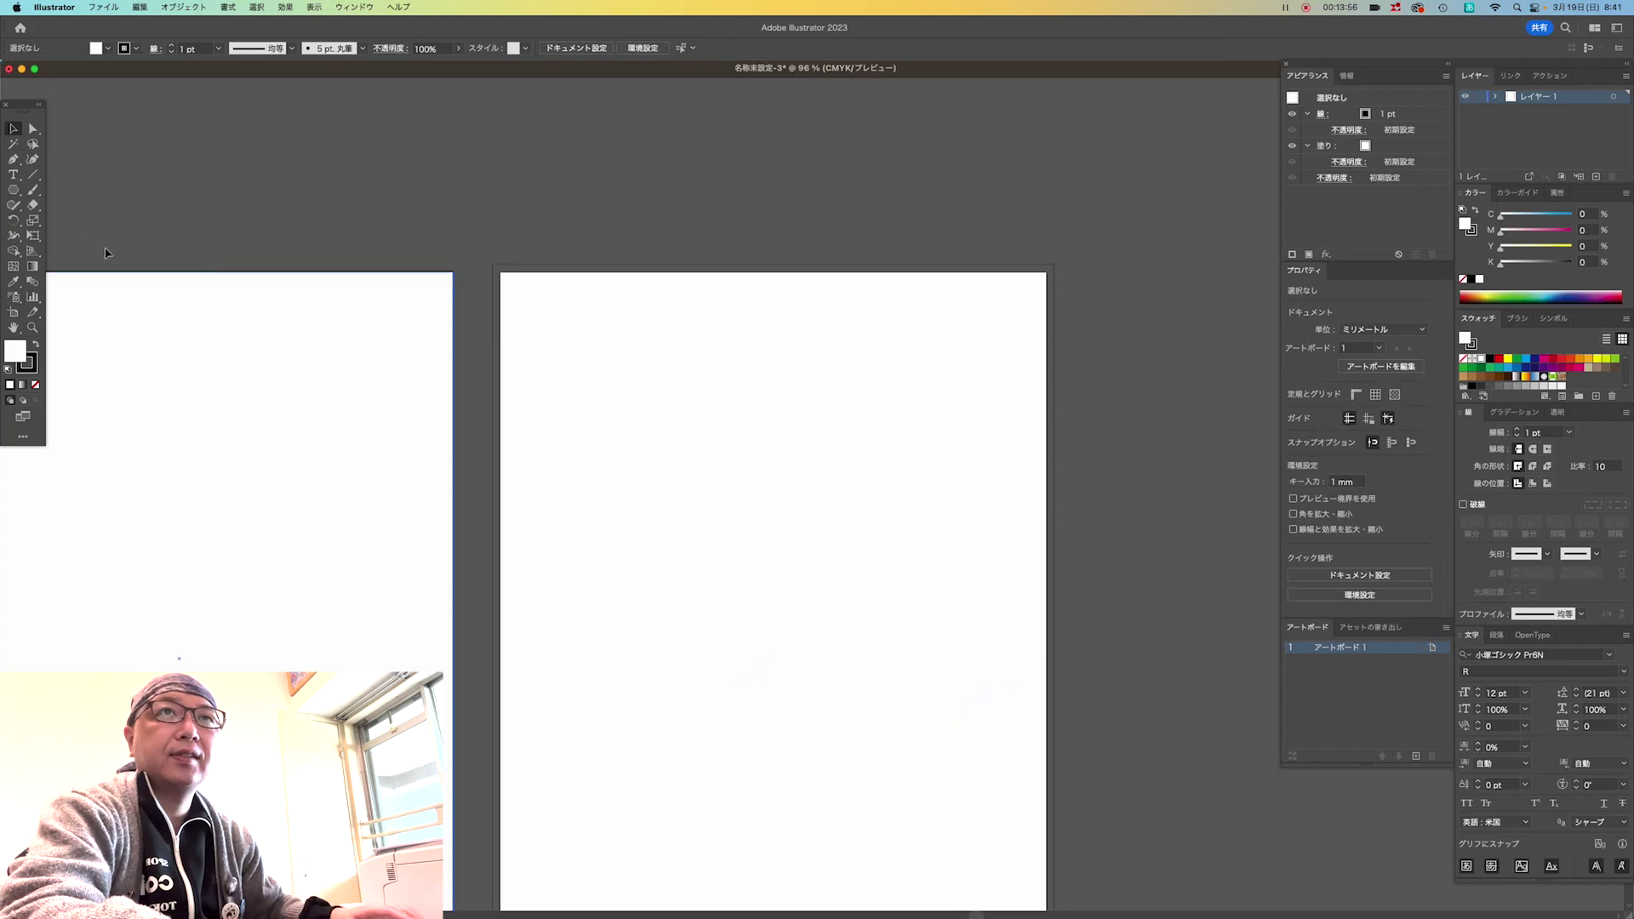
Draw a large upright five-point star near the top of the page.
click(13, 190)
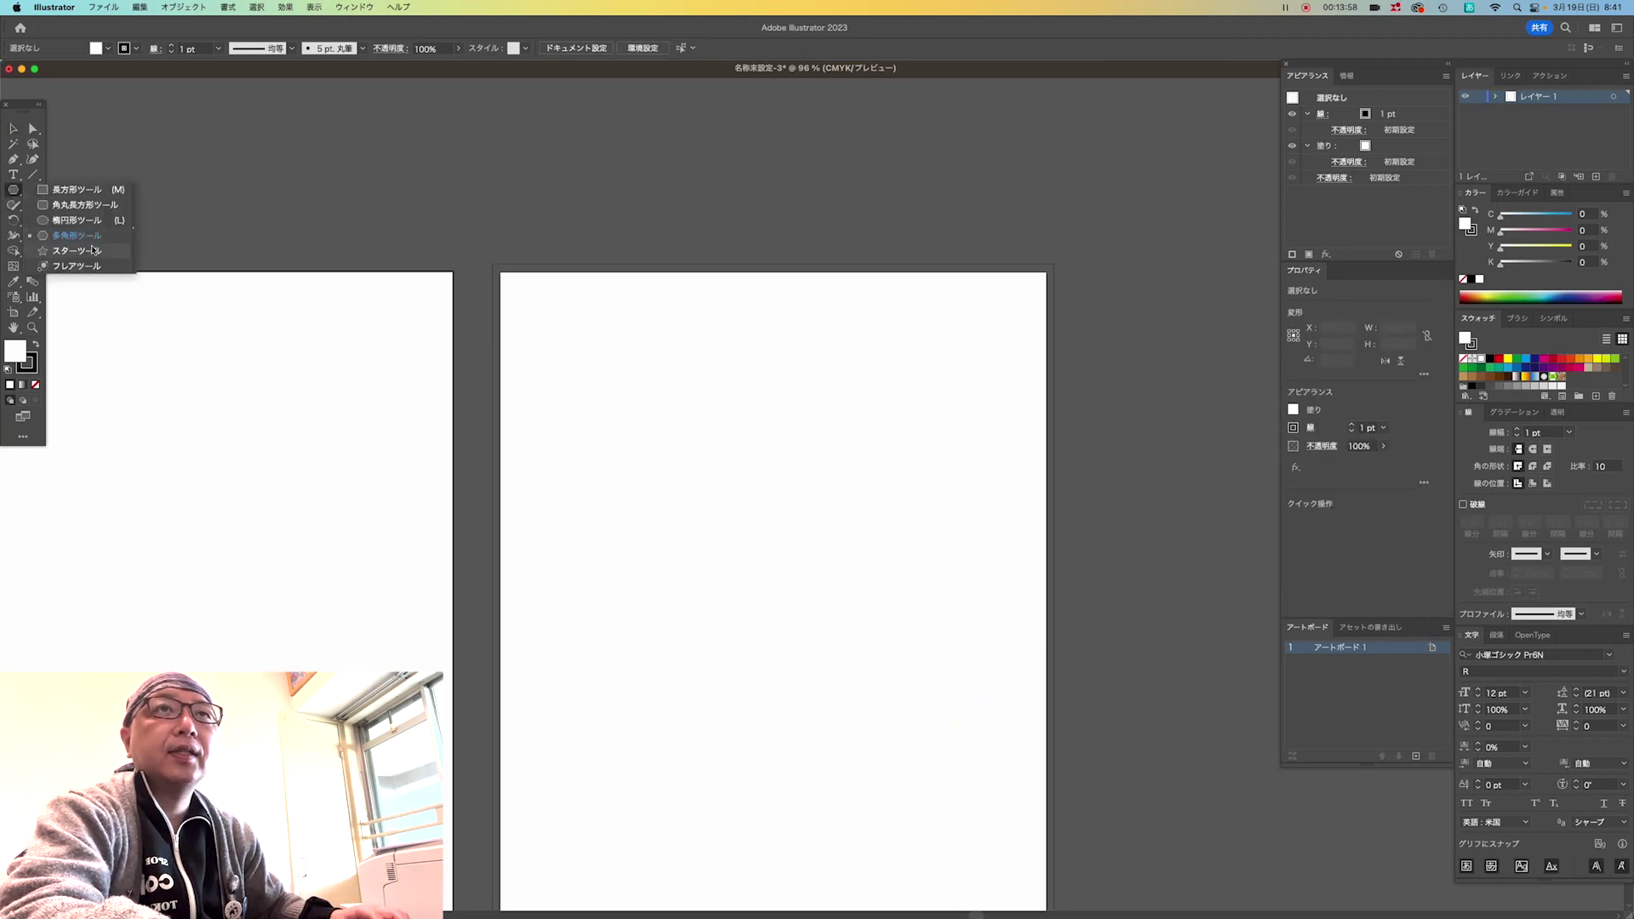
click(77, 250)
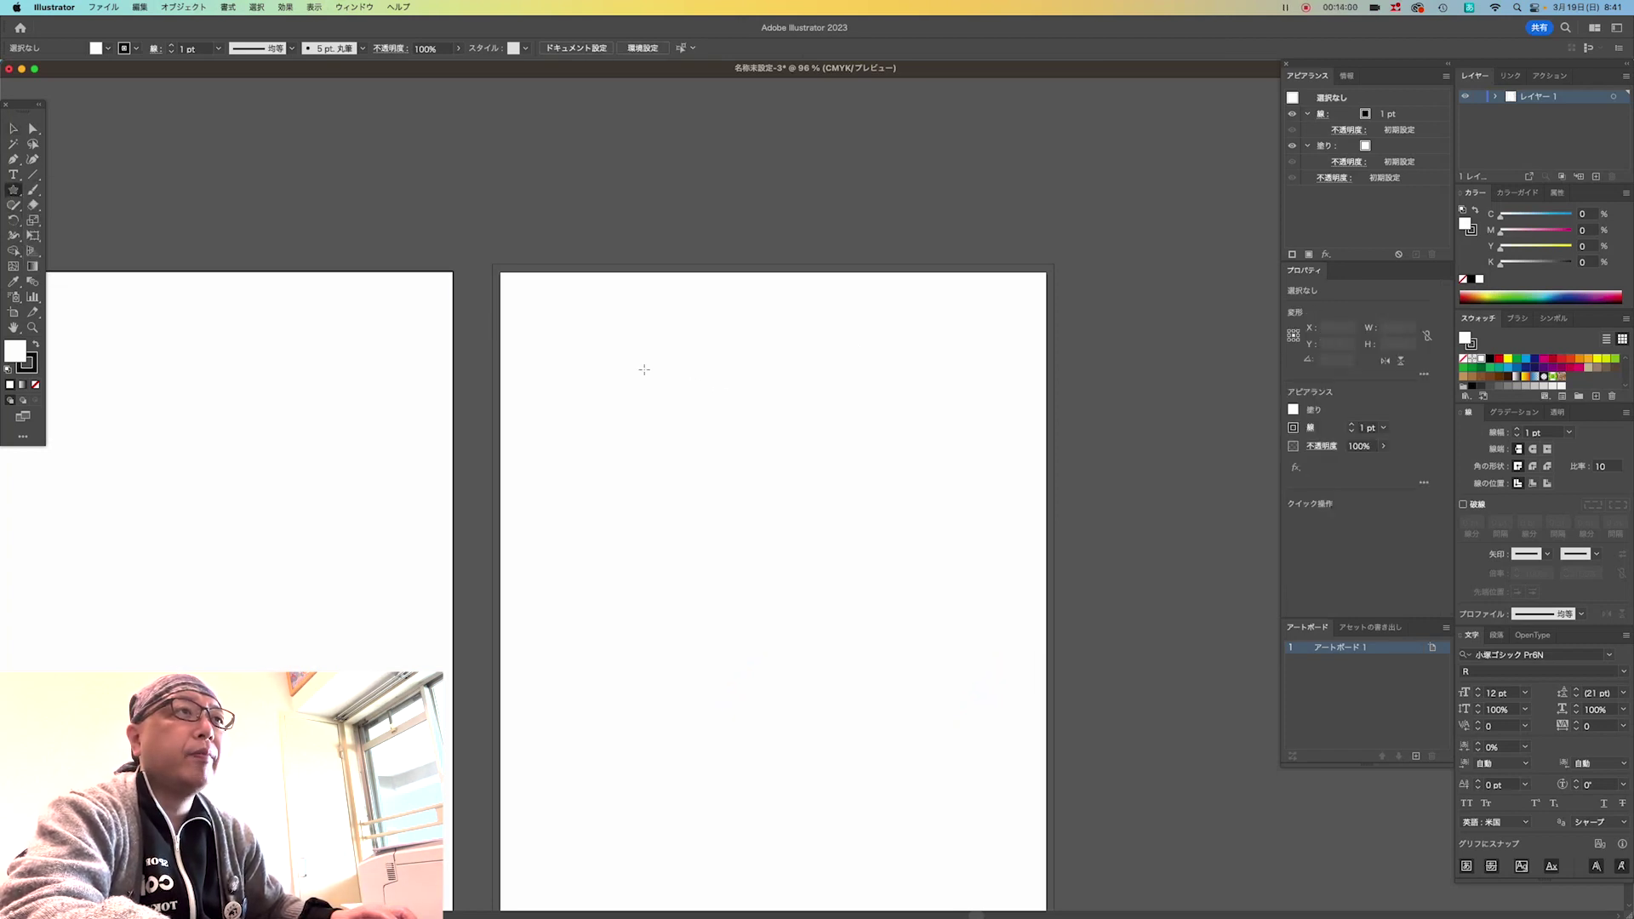
mouse_move(643, 370)
mouse_down()
mouse_move(539, 442)
mouse_move(758, 401)
mouse_move(647, 496)
mouse_move(722, 468)
mouse_move(726, 482)
mouse_up()
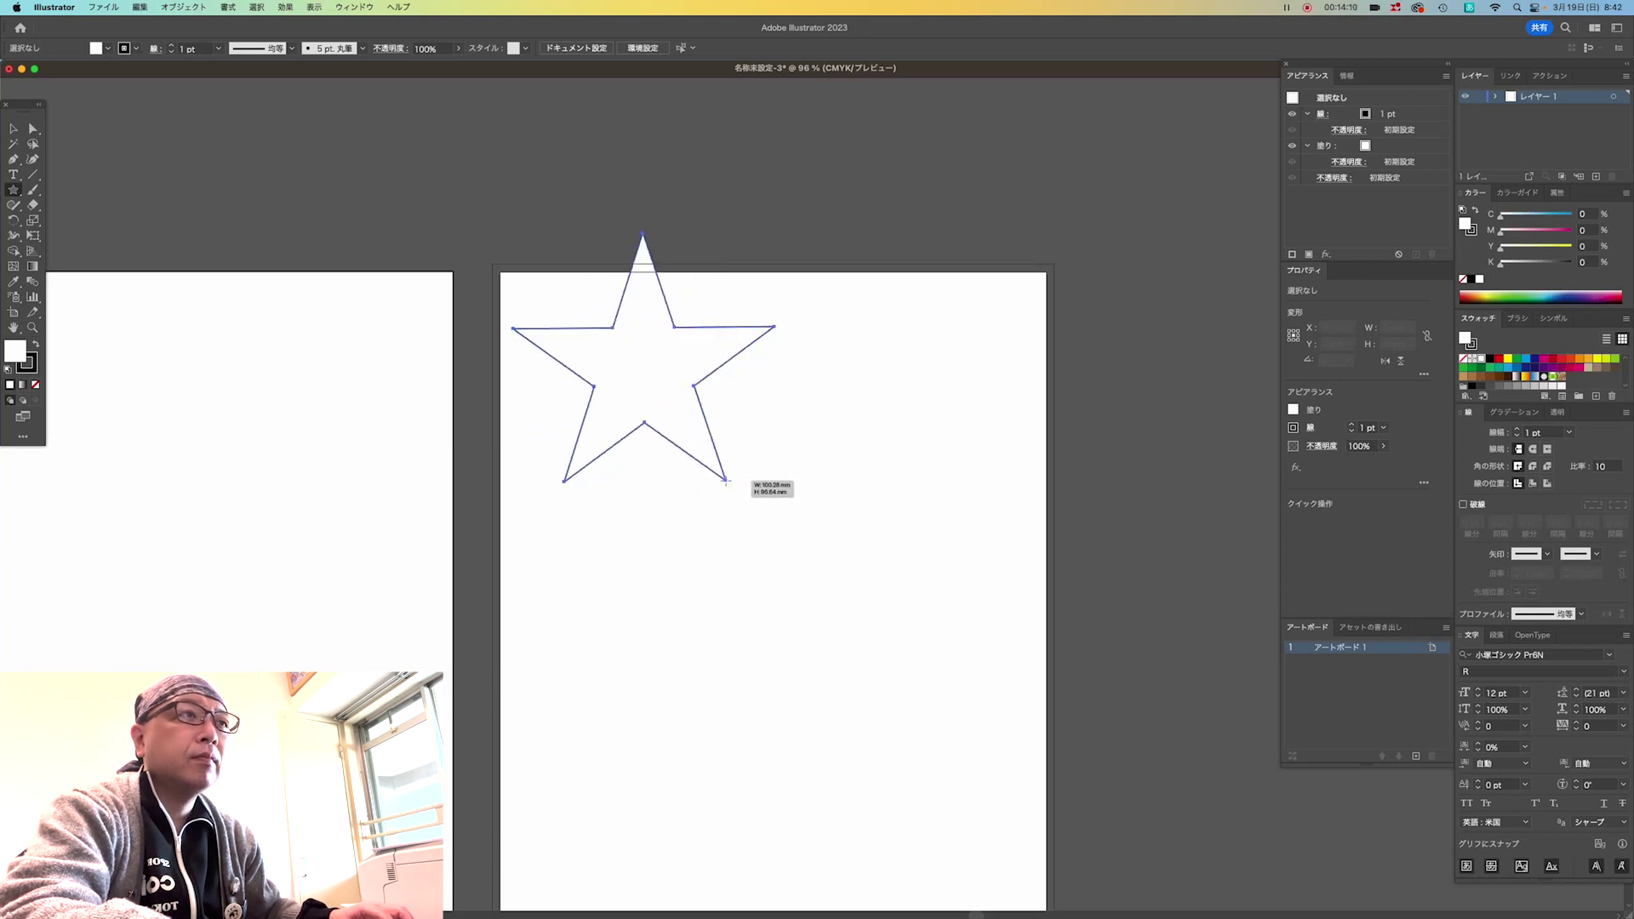
key(alt)
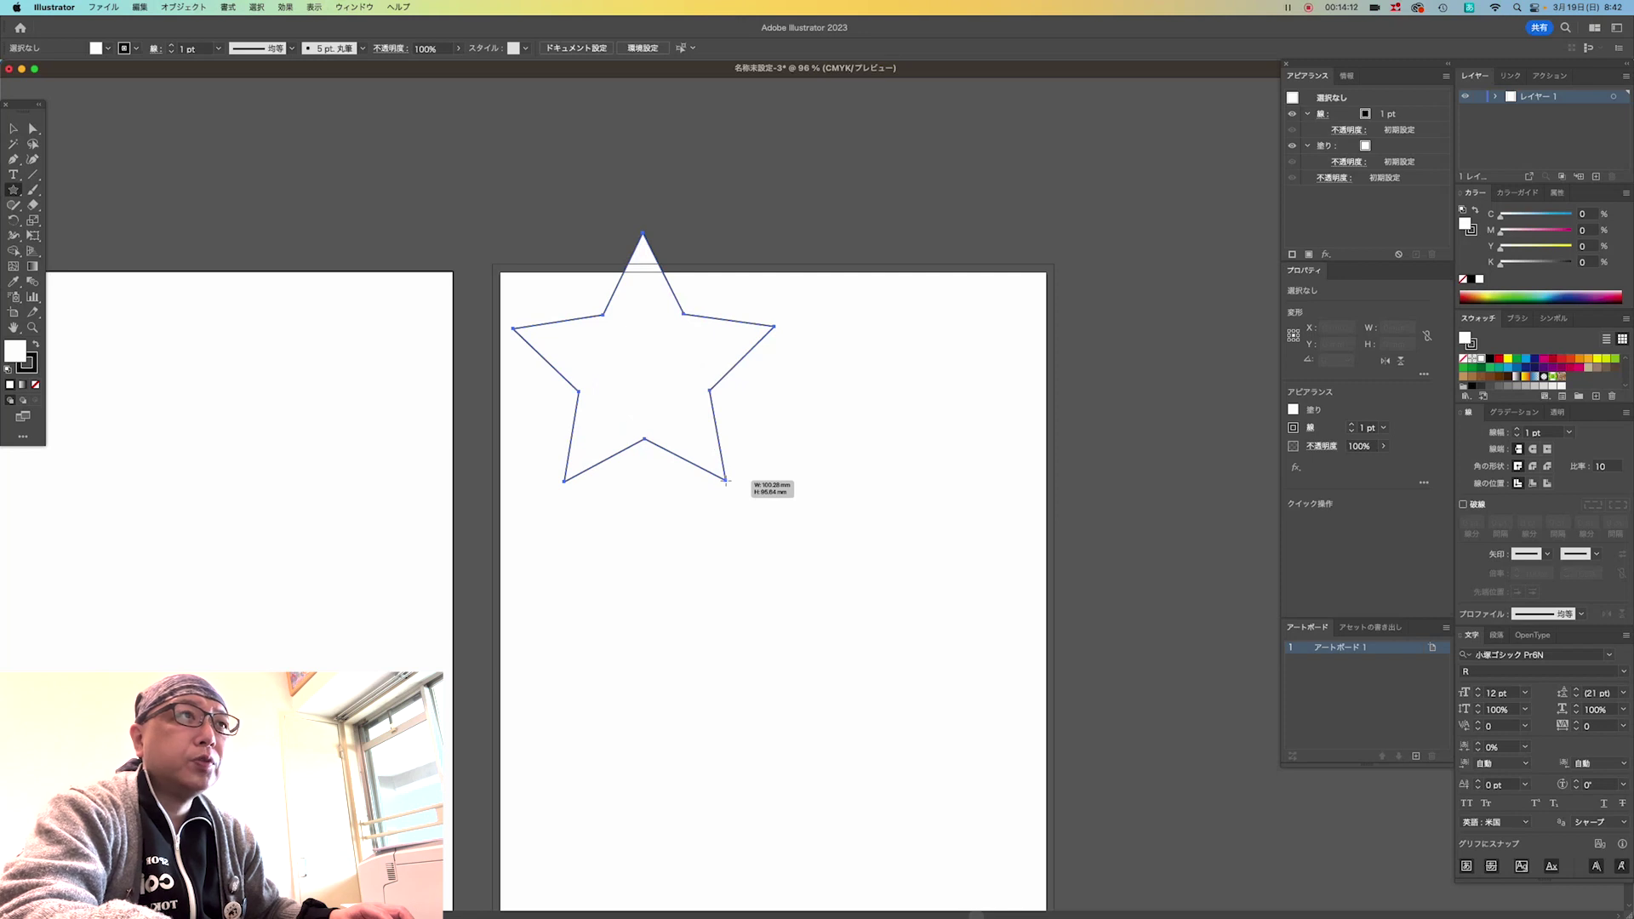
key(alt)
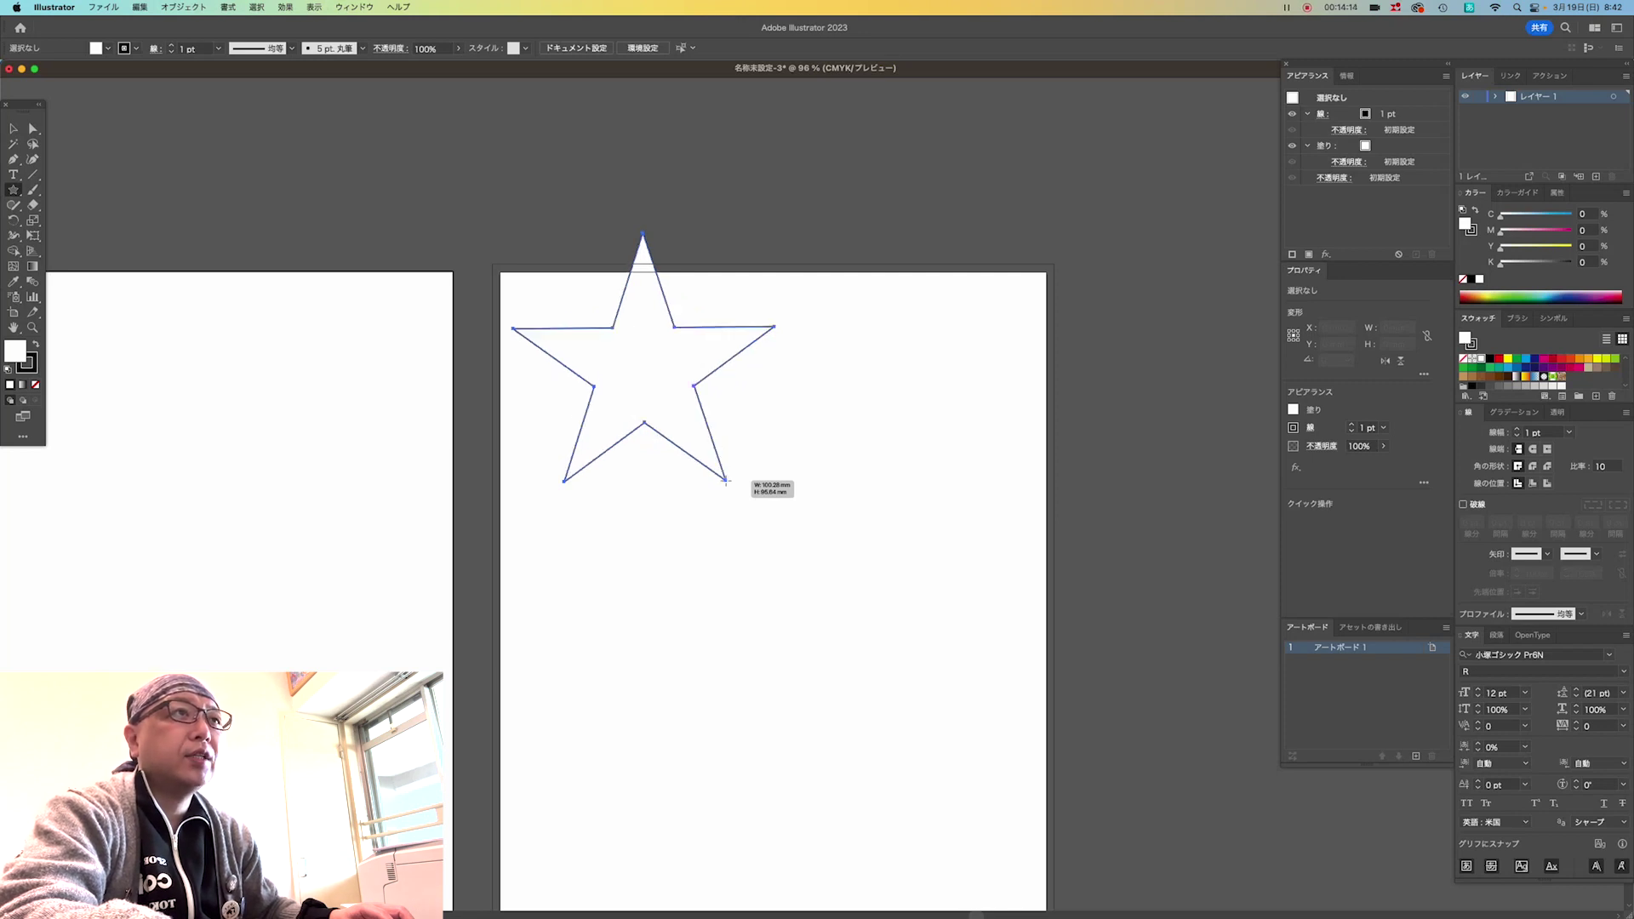
mouse_move(726, 482)
mouse_down()
mouse_move(650, 486)
mouse_move(703, 492)
mouse_up()
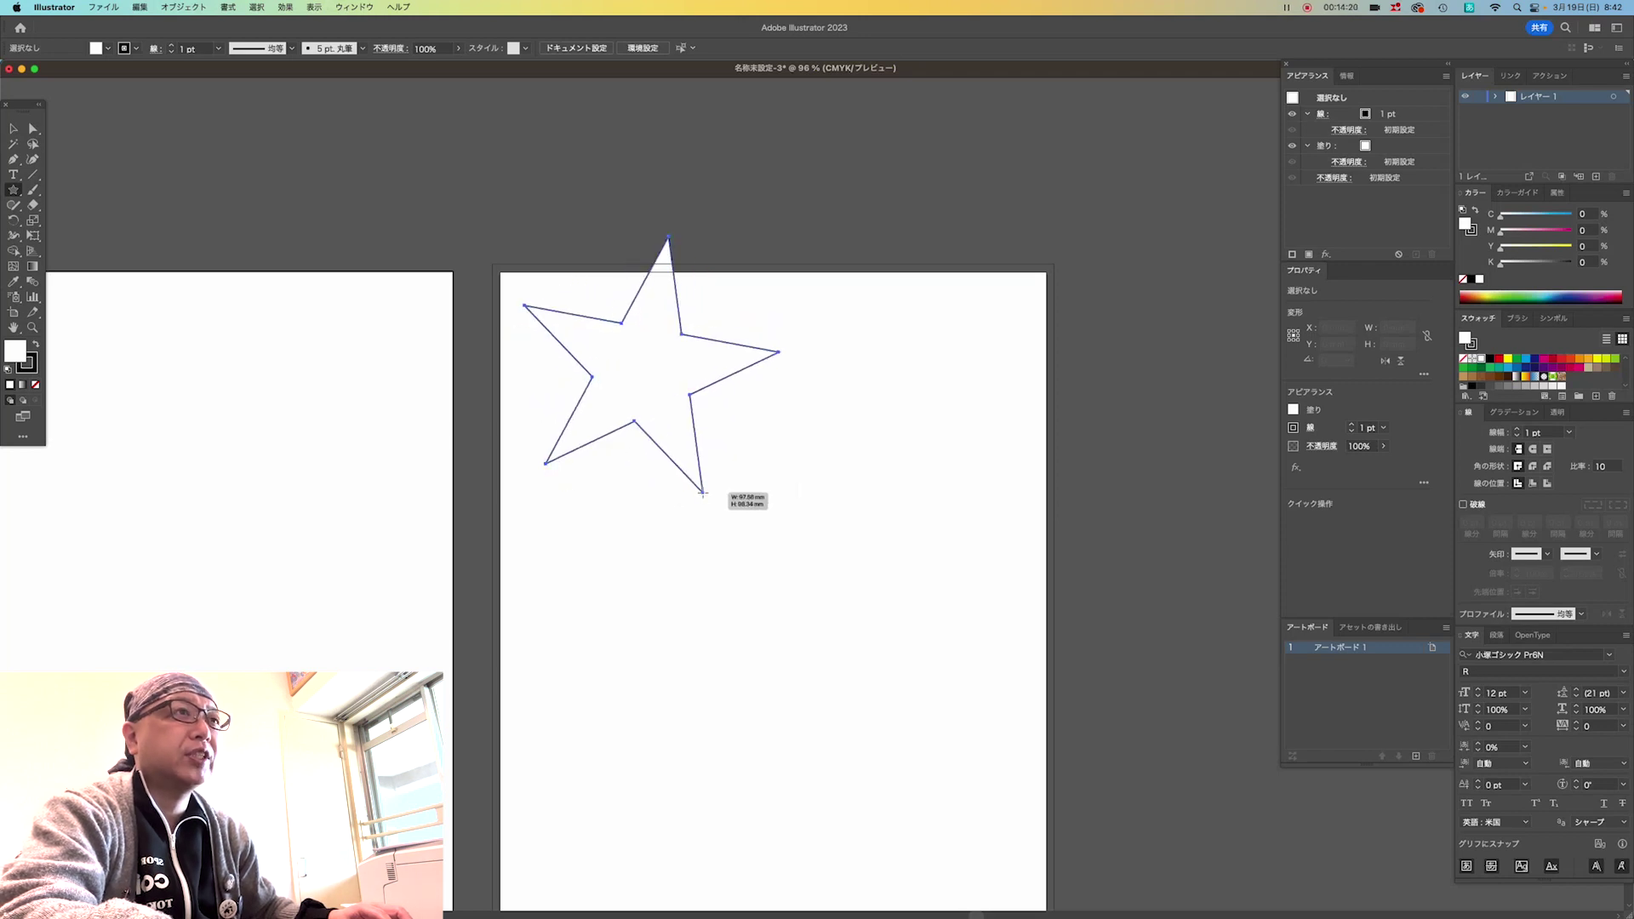
drag(703, 492, 737, 498)
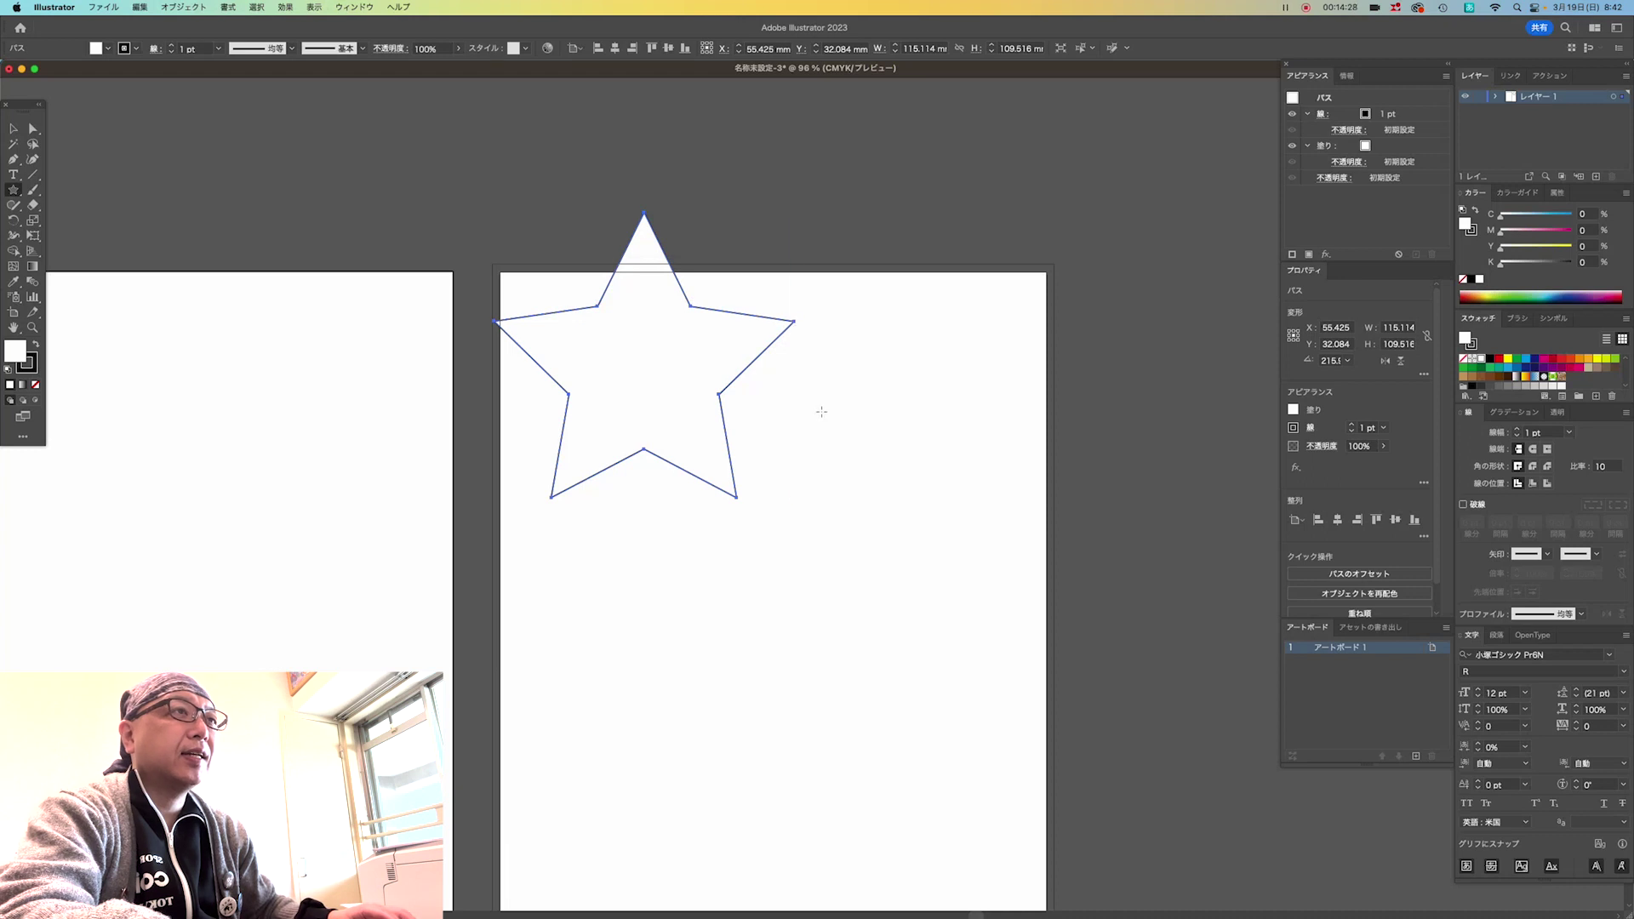
Draw a smaller star overlapping the right side of the first.
mouse_move(819, 412)
mouse_down()
mouse_move(899, 502)
mouse_move(884, 524)
mouse_up()
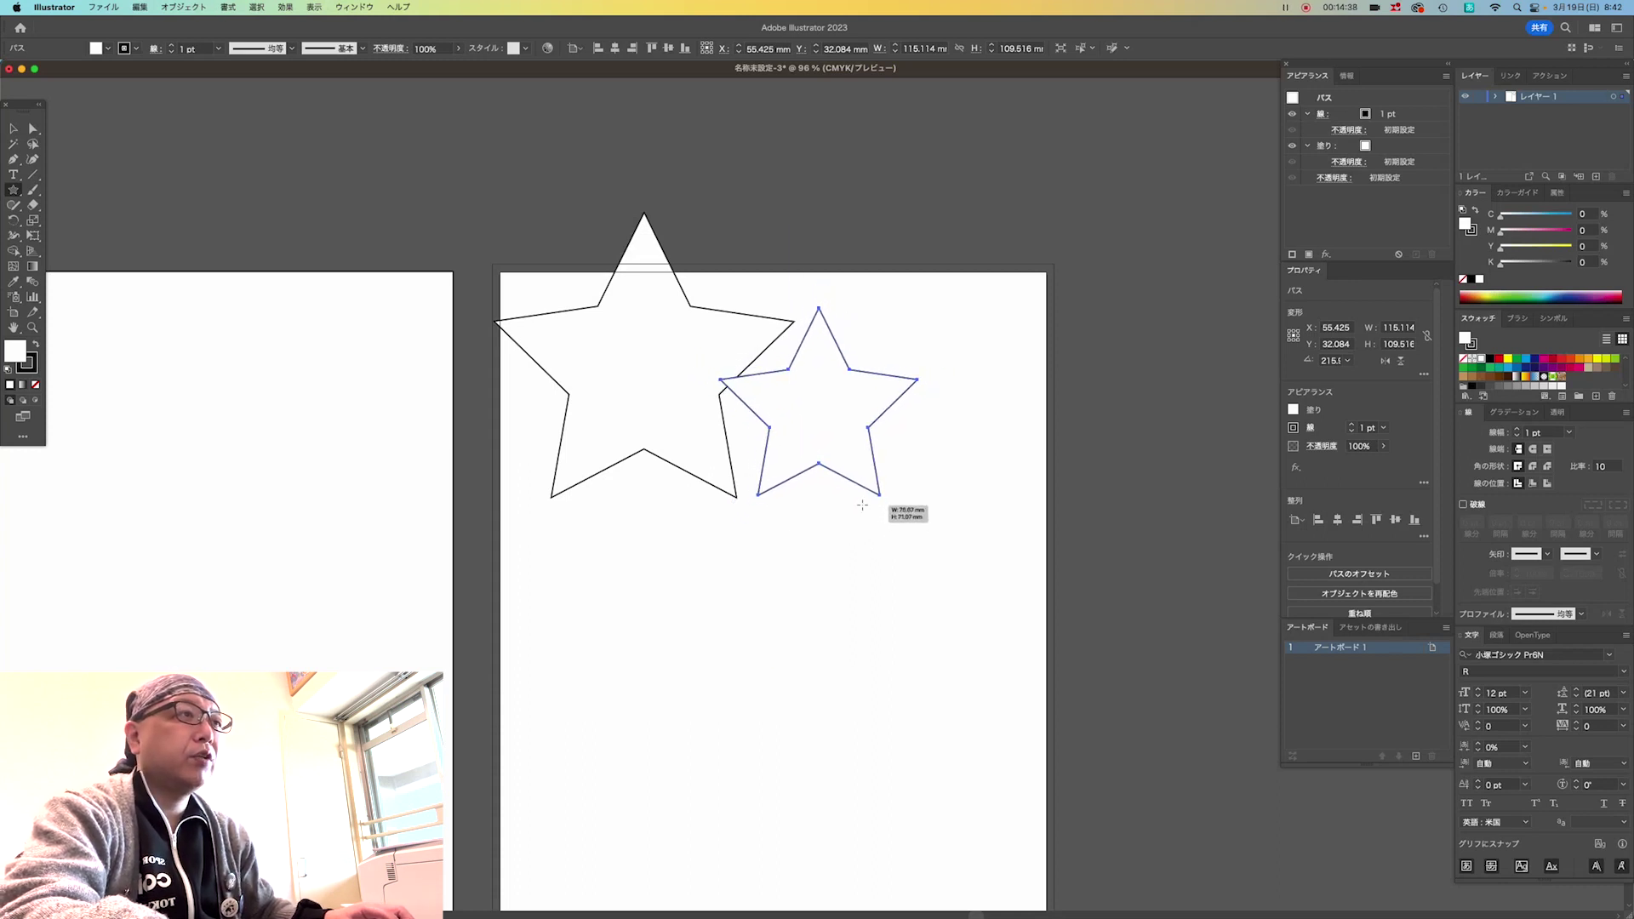
mouse_move(883, 523)
mouse_down()
mouse_move(784, 504)
mouse_move(834, 501)
mouse_up()
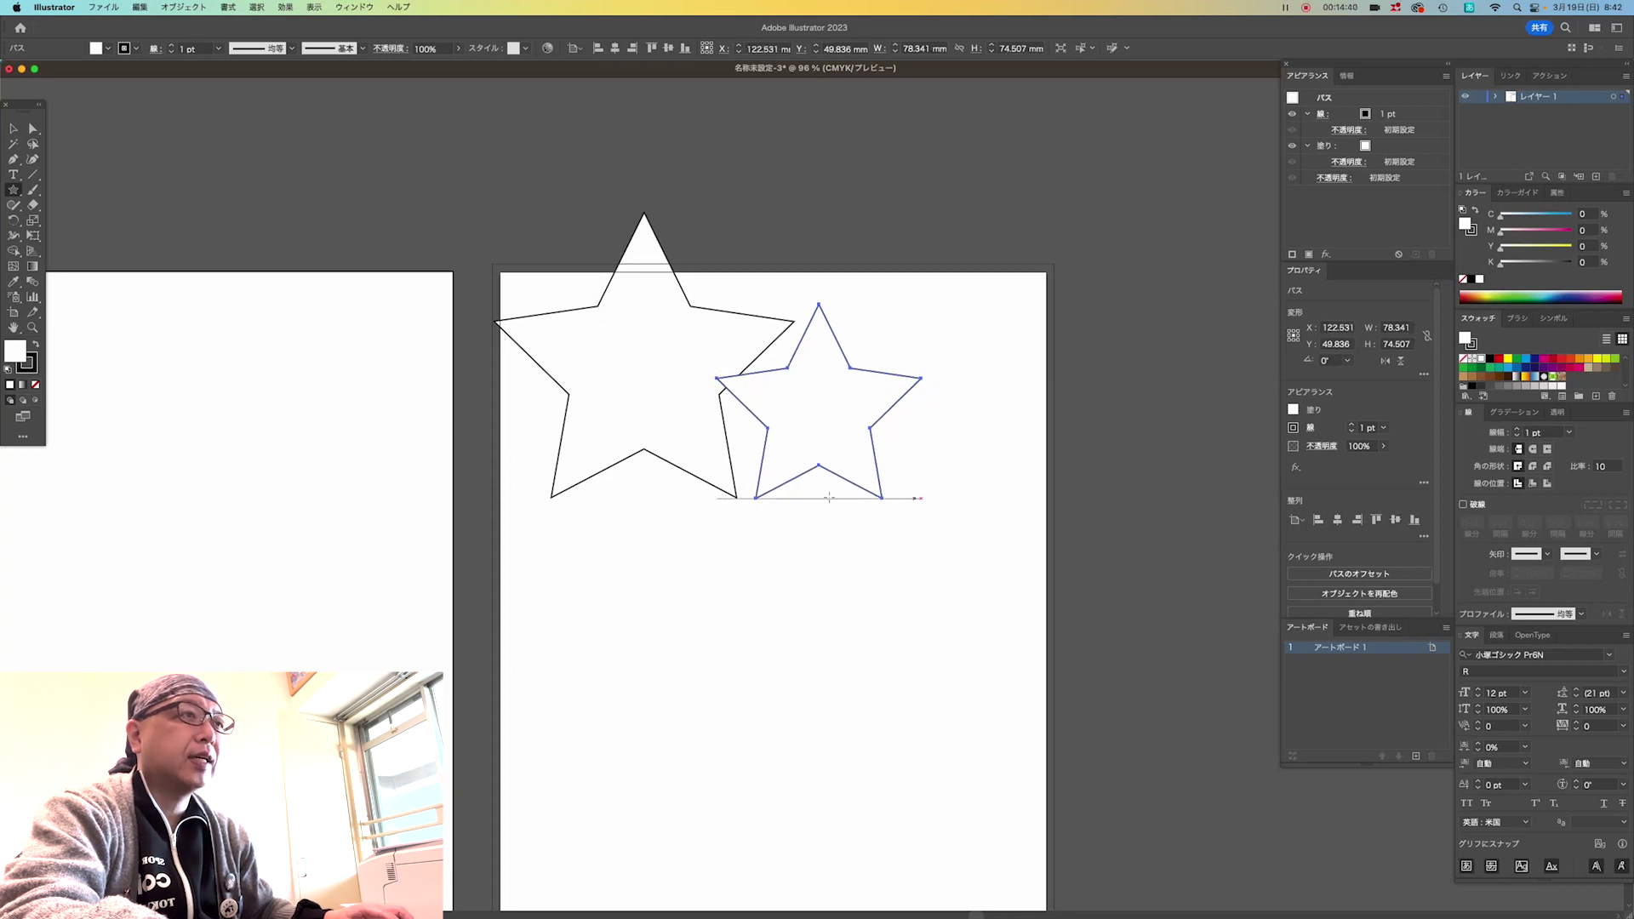
key(p)
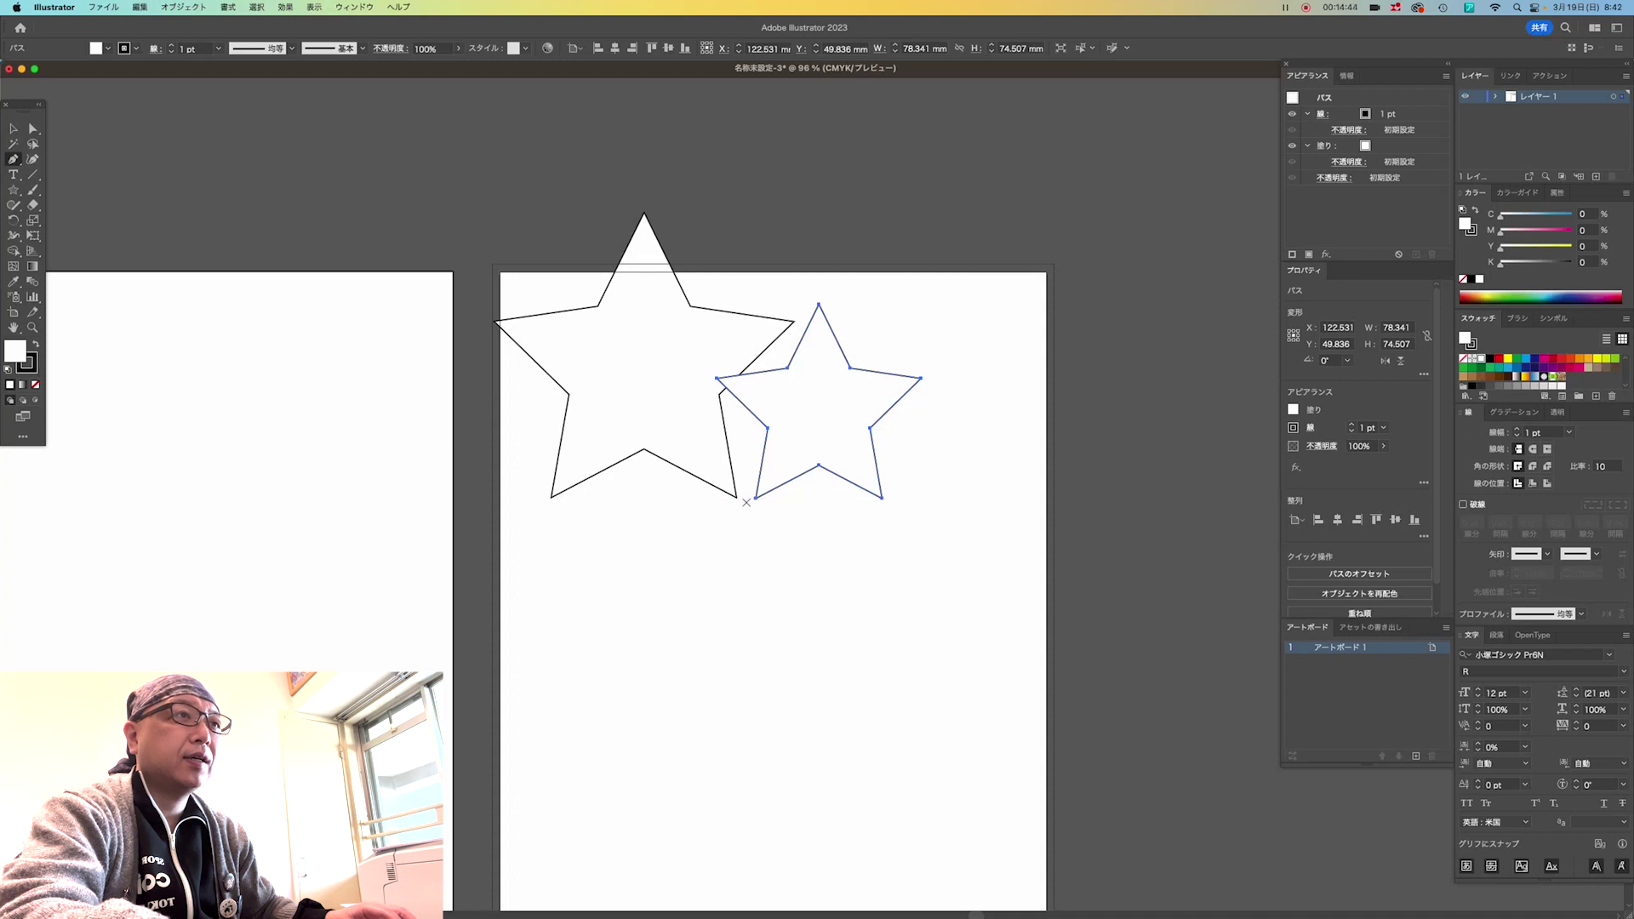
Draw a straight horizontal baseline along the bottoms of both stars.
click(745, 498)
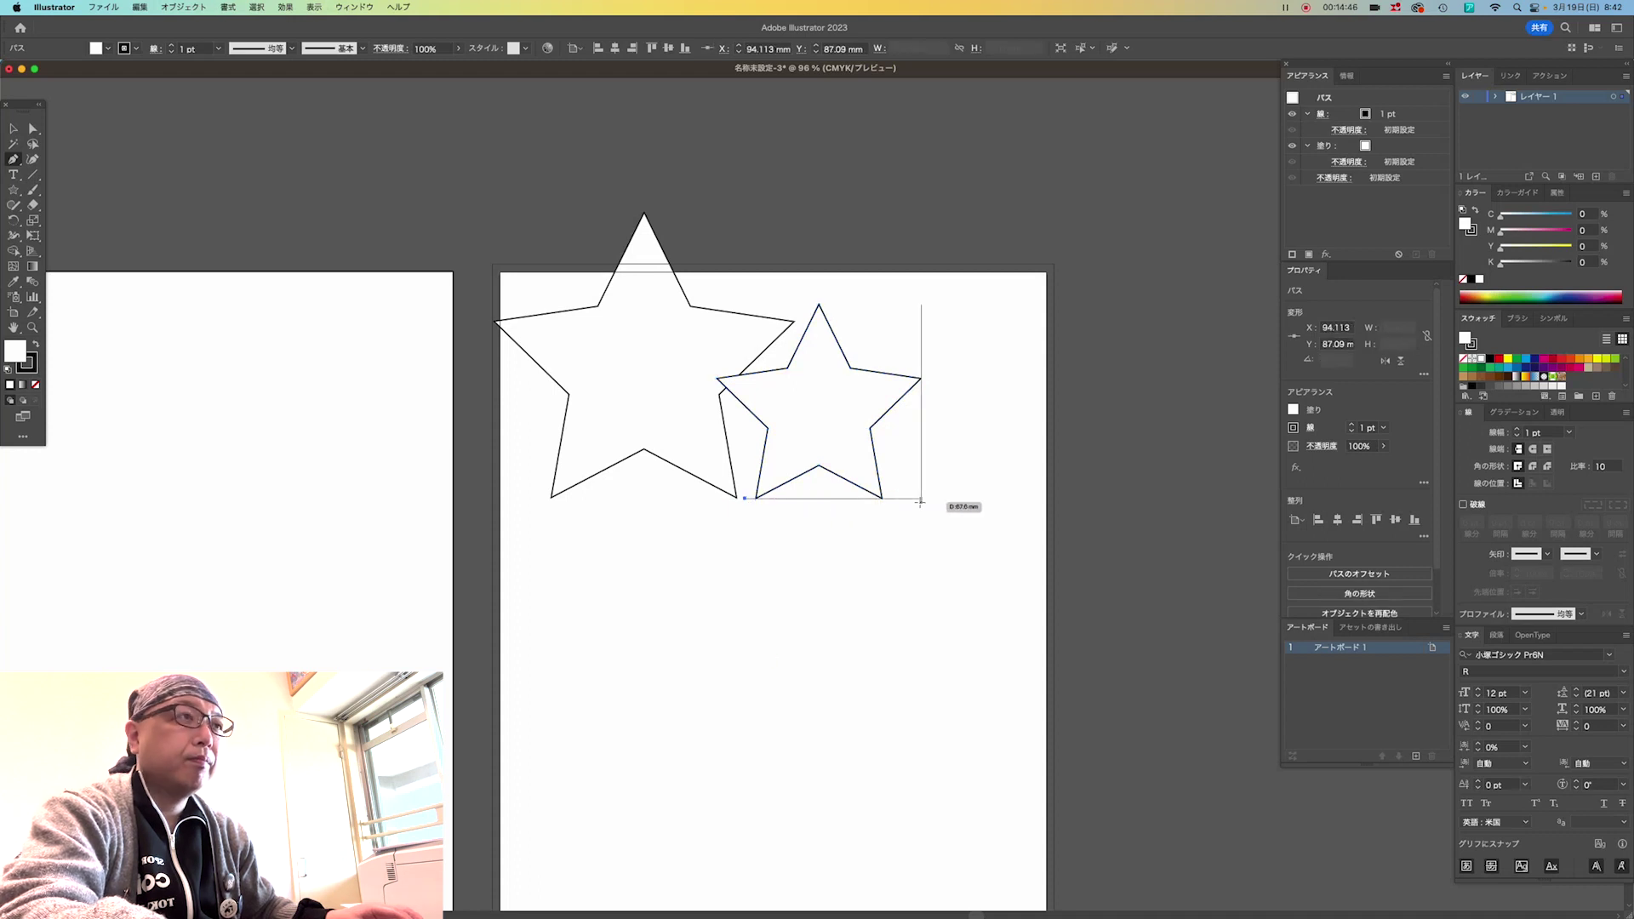
click(920, 500)
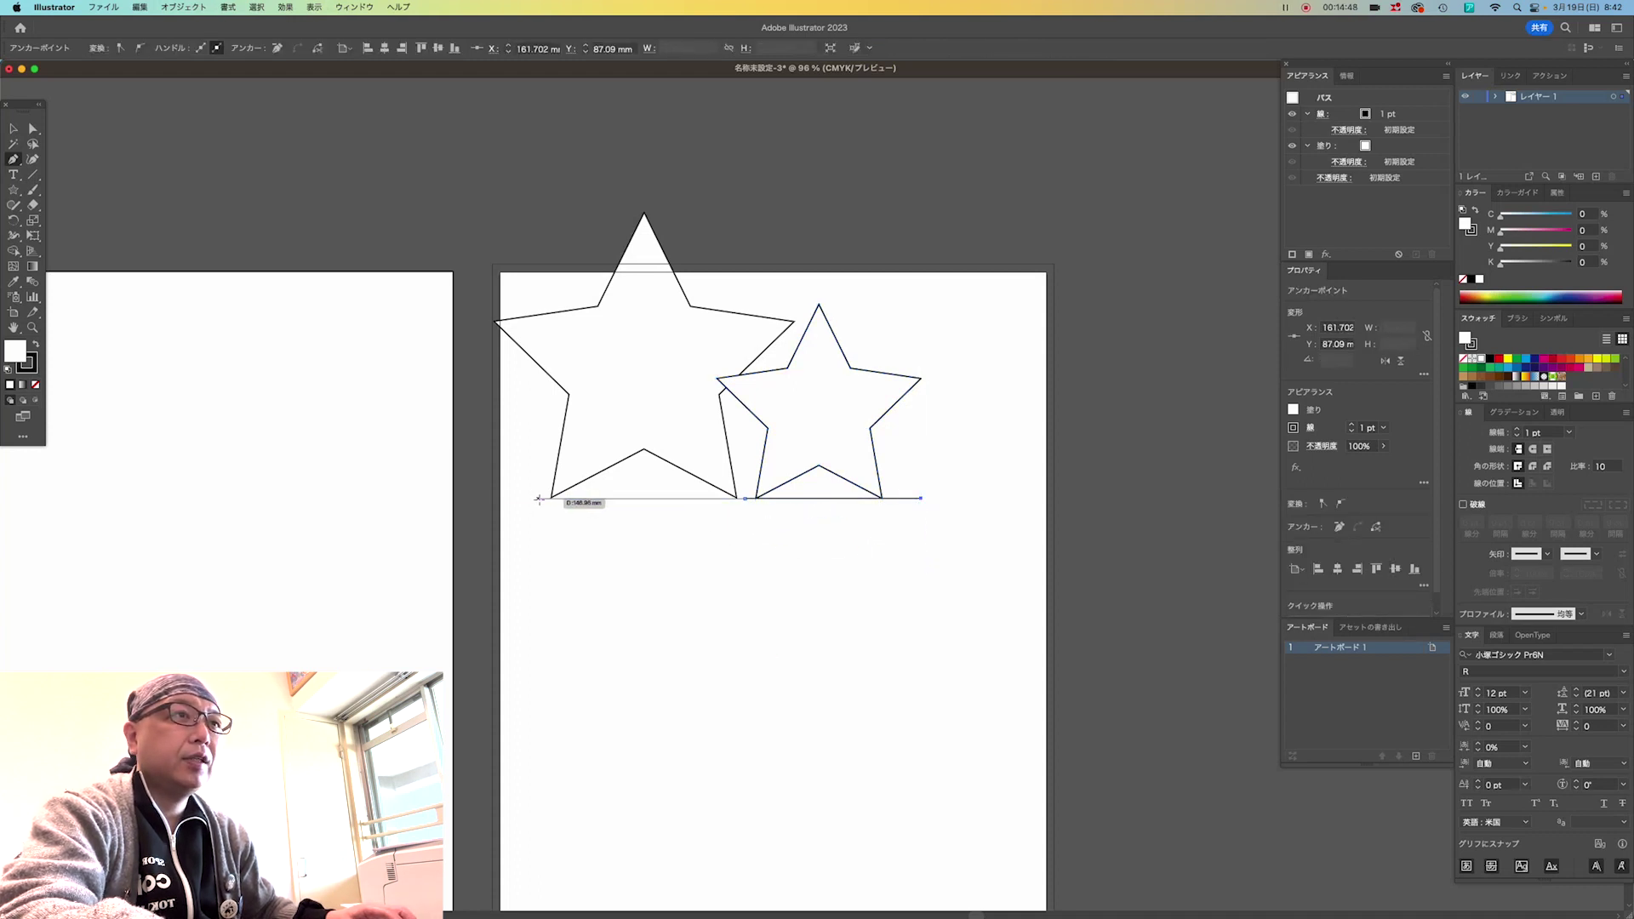
click(540, 498)
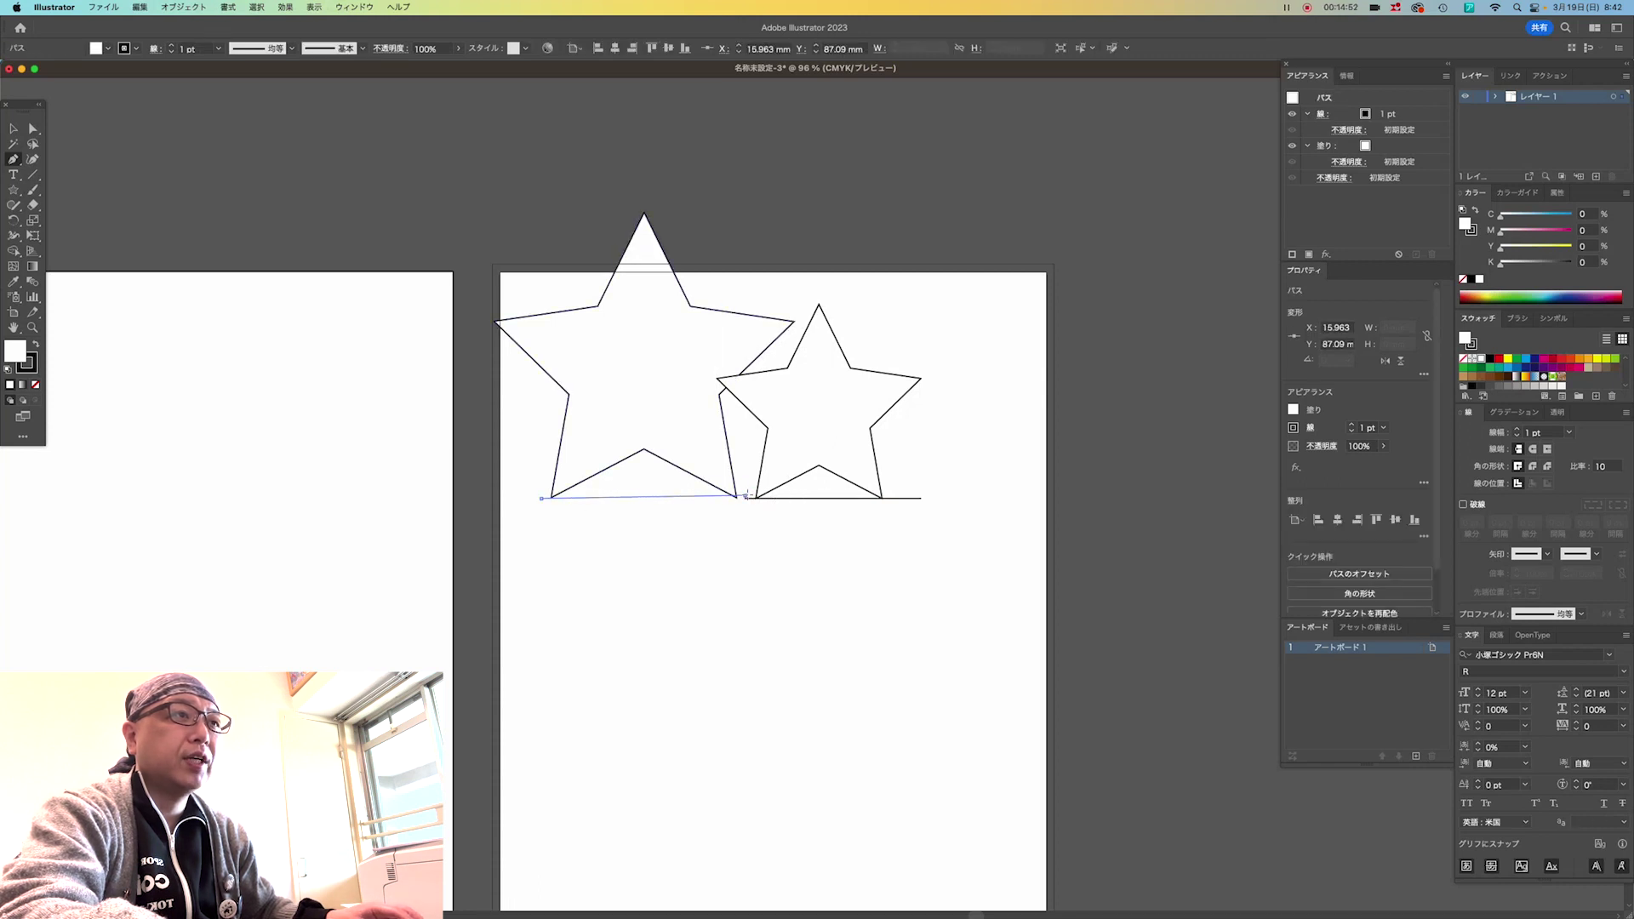
click(745, 496)
Drag out a third, slightly tilted star to the right of the small star.
key(v)
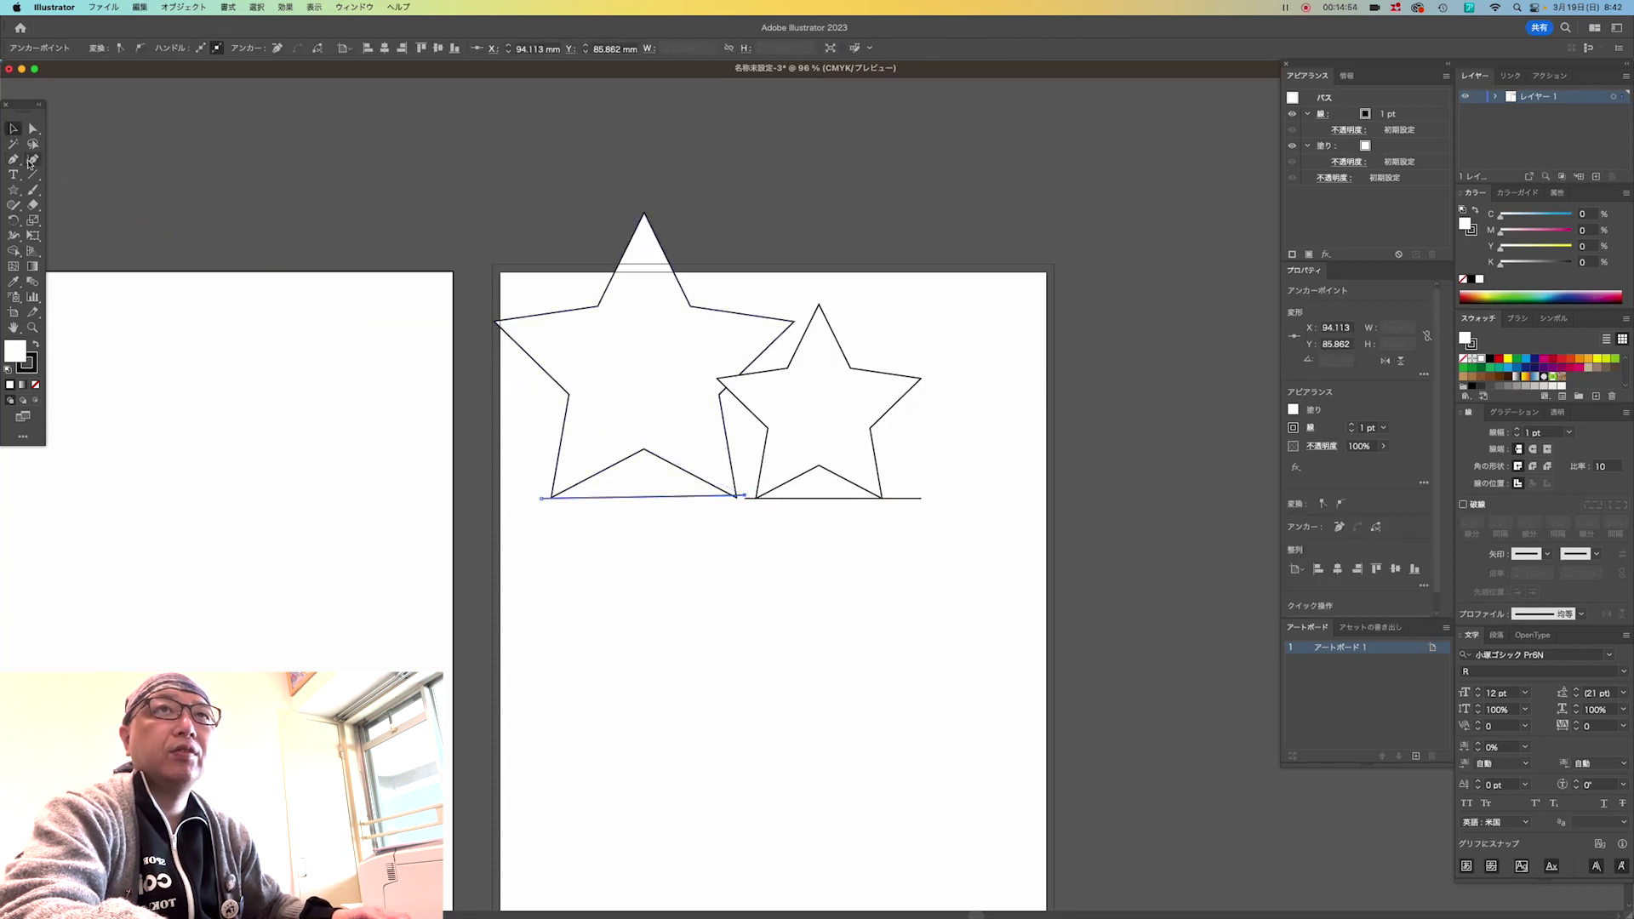
click(13, 190)
mouse_move(976, 385)
mouse_down()
mouse_move(947, 490)
mouse_move(962, 473)
mouse_up()
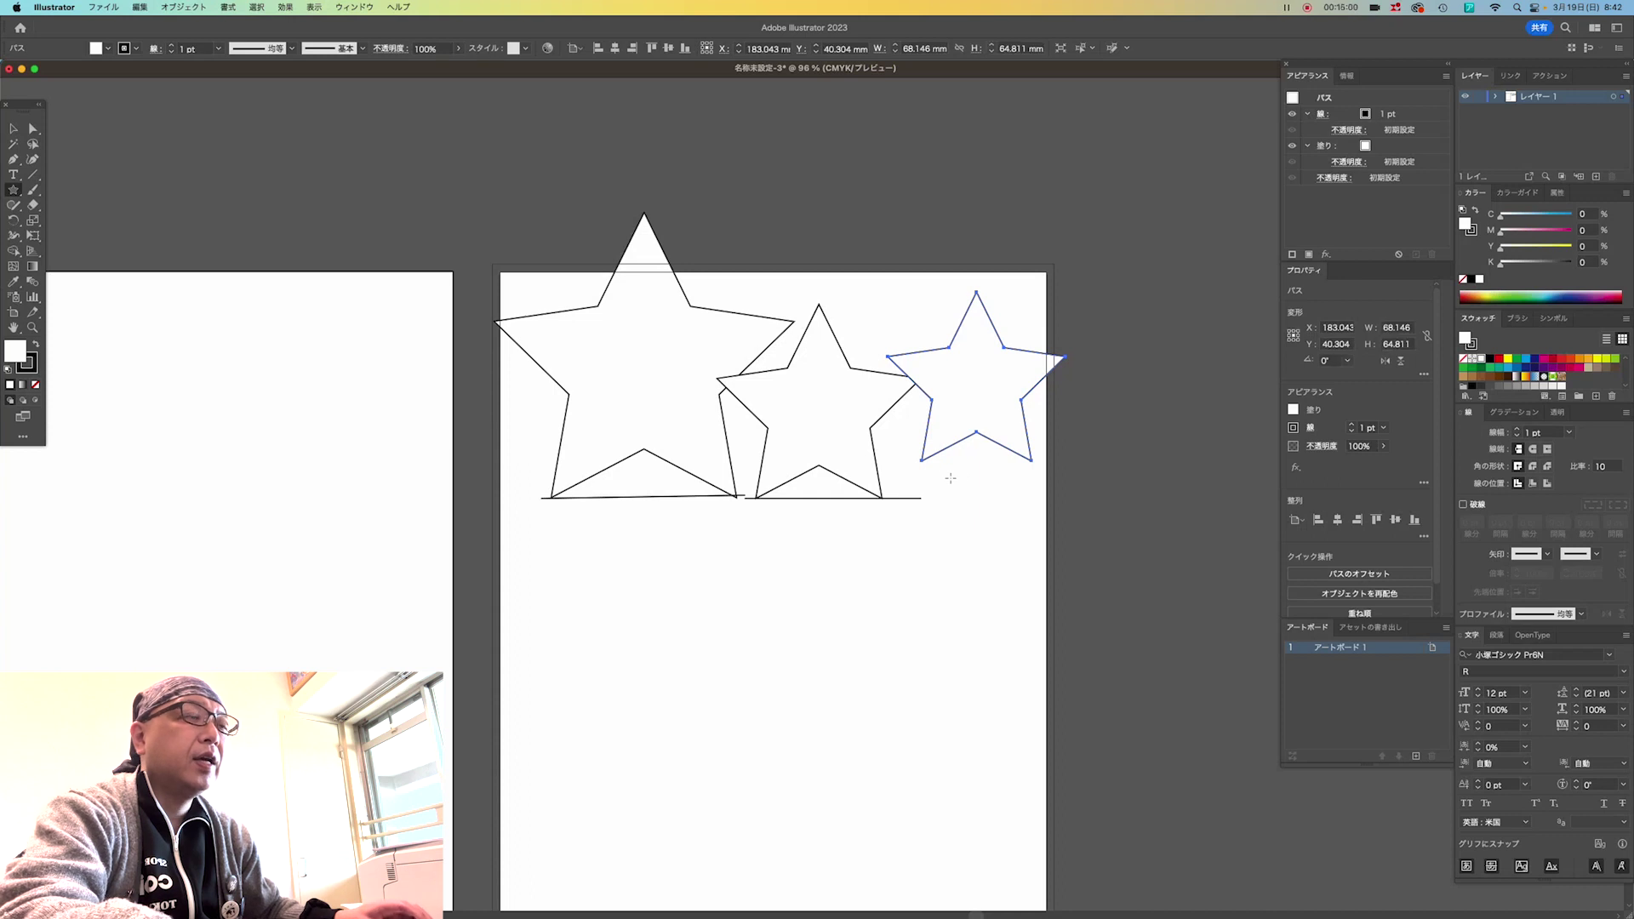
Create a five-point star from exact star settings and move it below the baseline mid-page.
scroll(821, 521, down, 4)
click(772, 396)
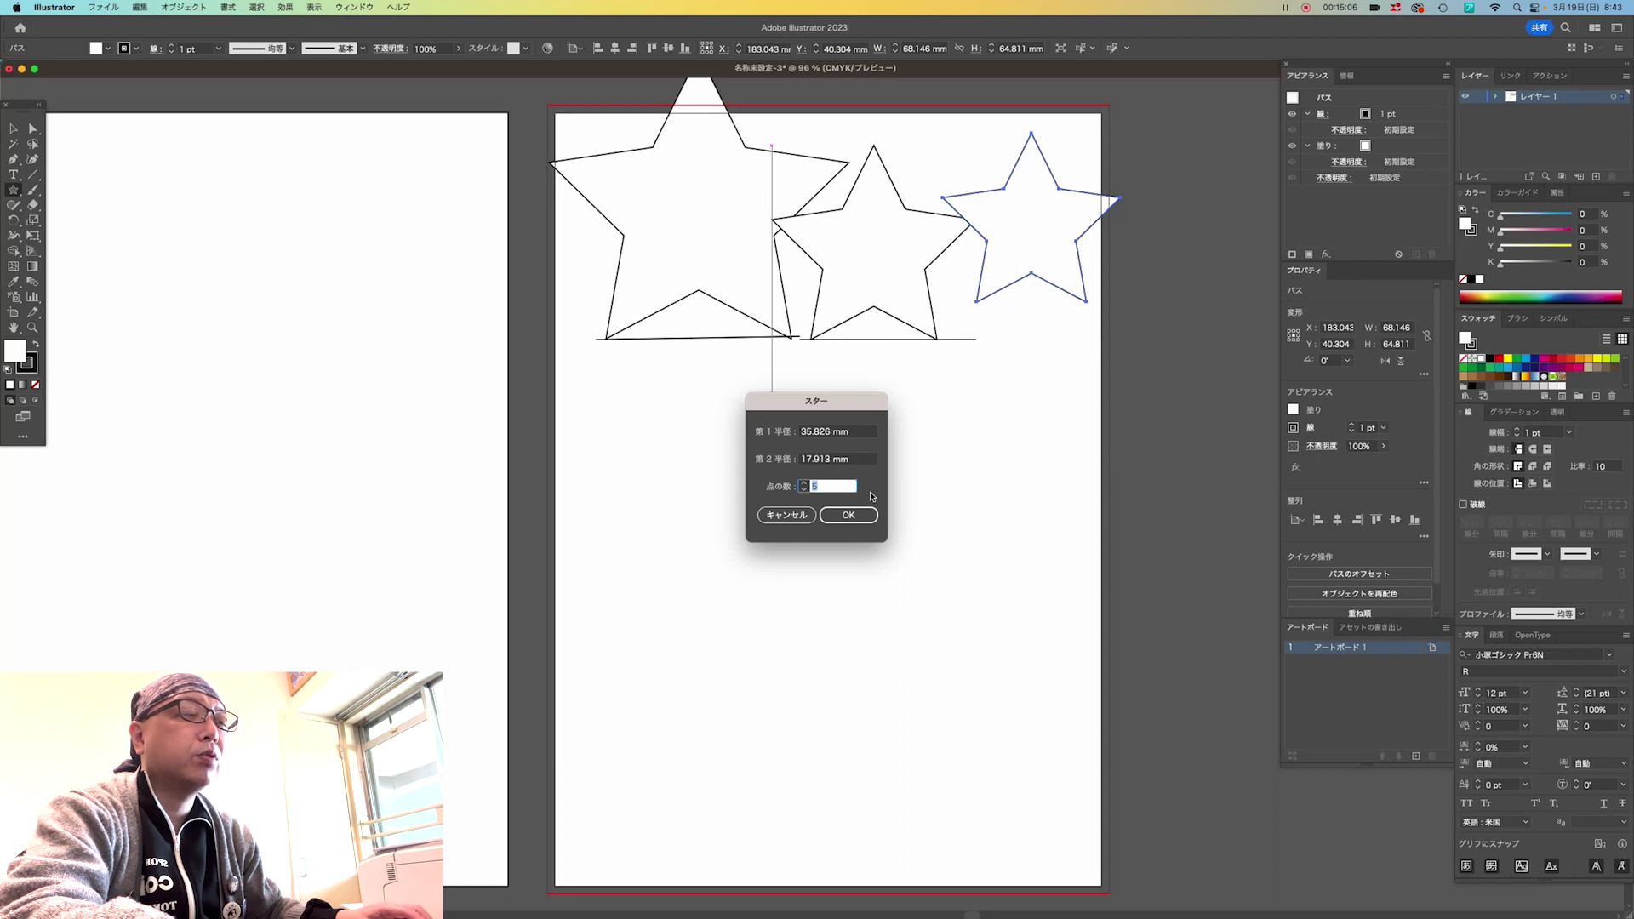
click(848, 515)
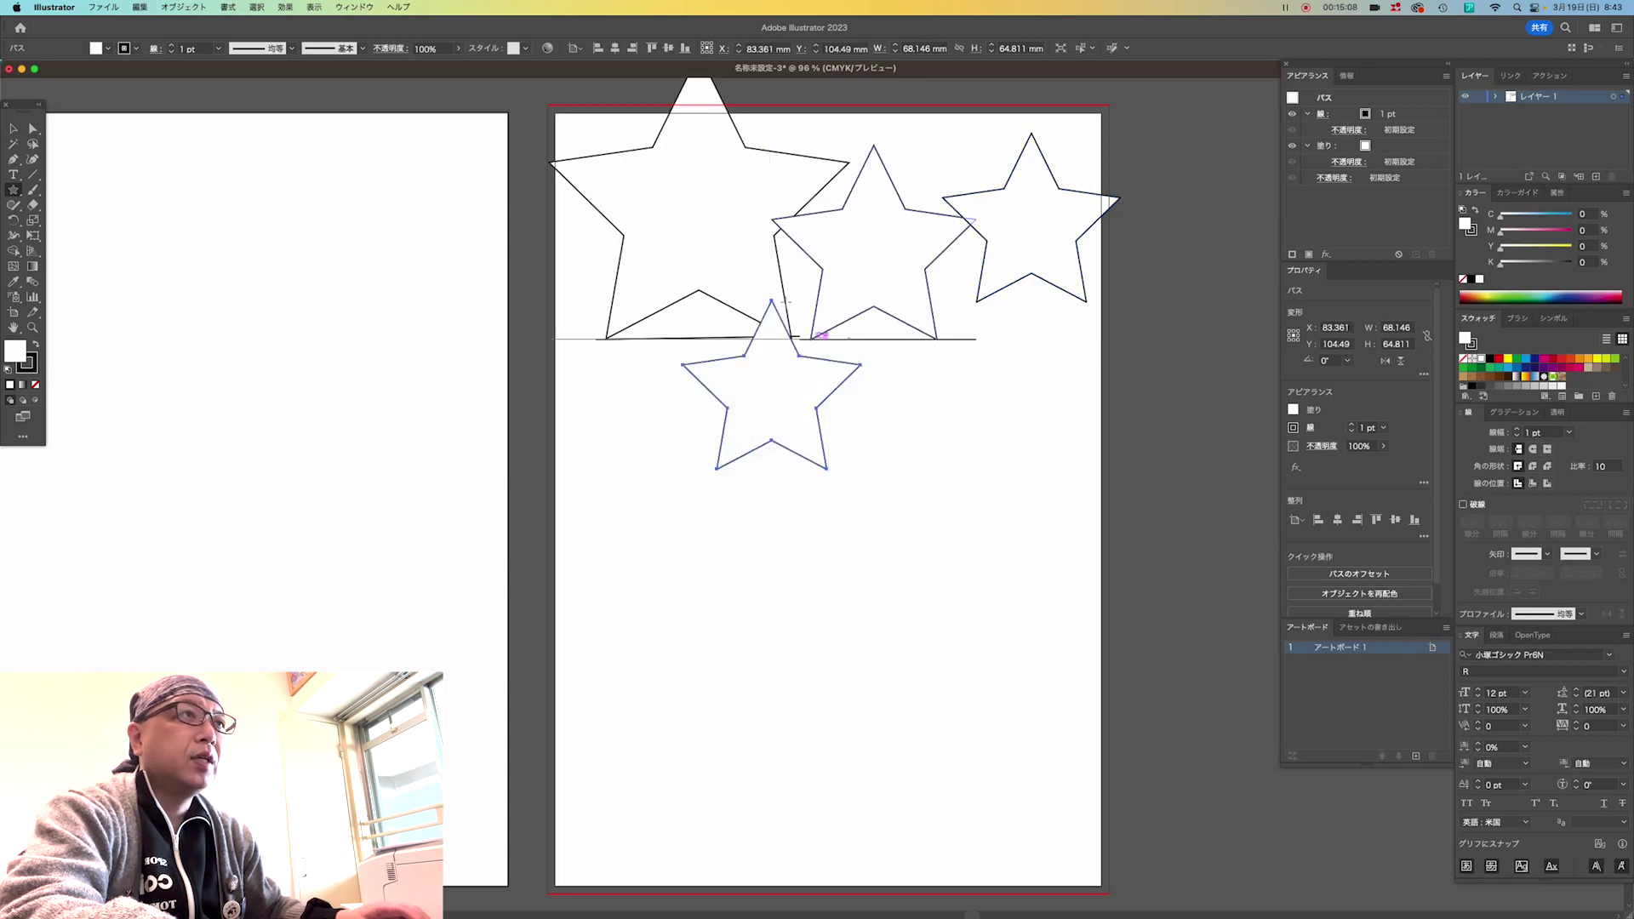
key(v)
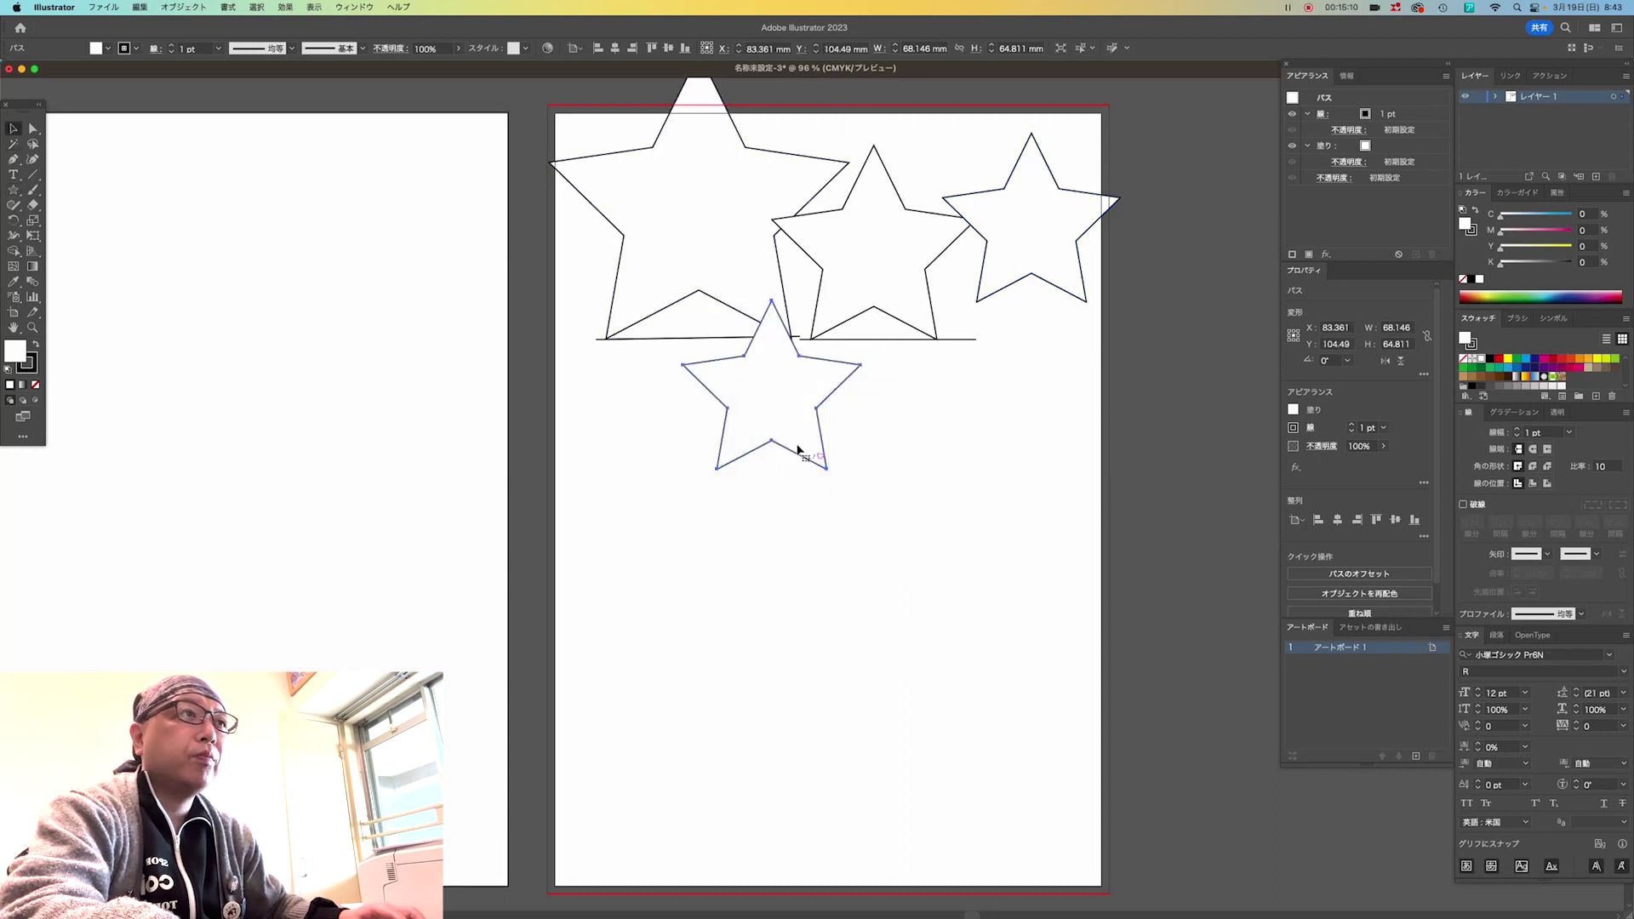
drag(803, 445, 808, 535)
click(13, 159)
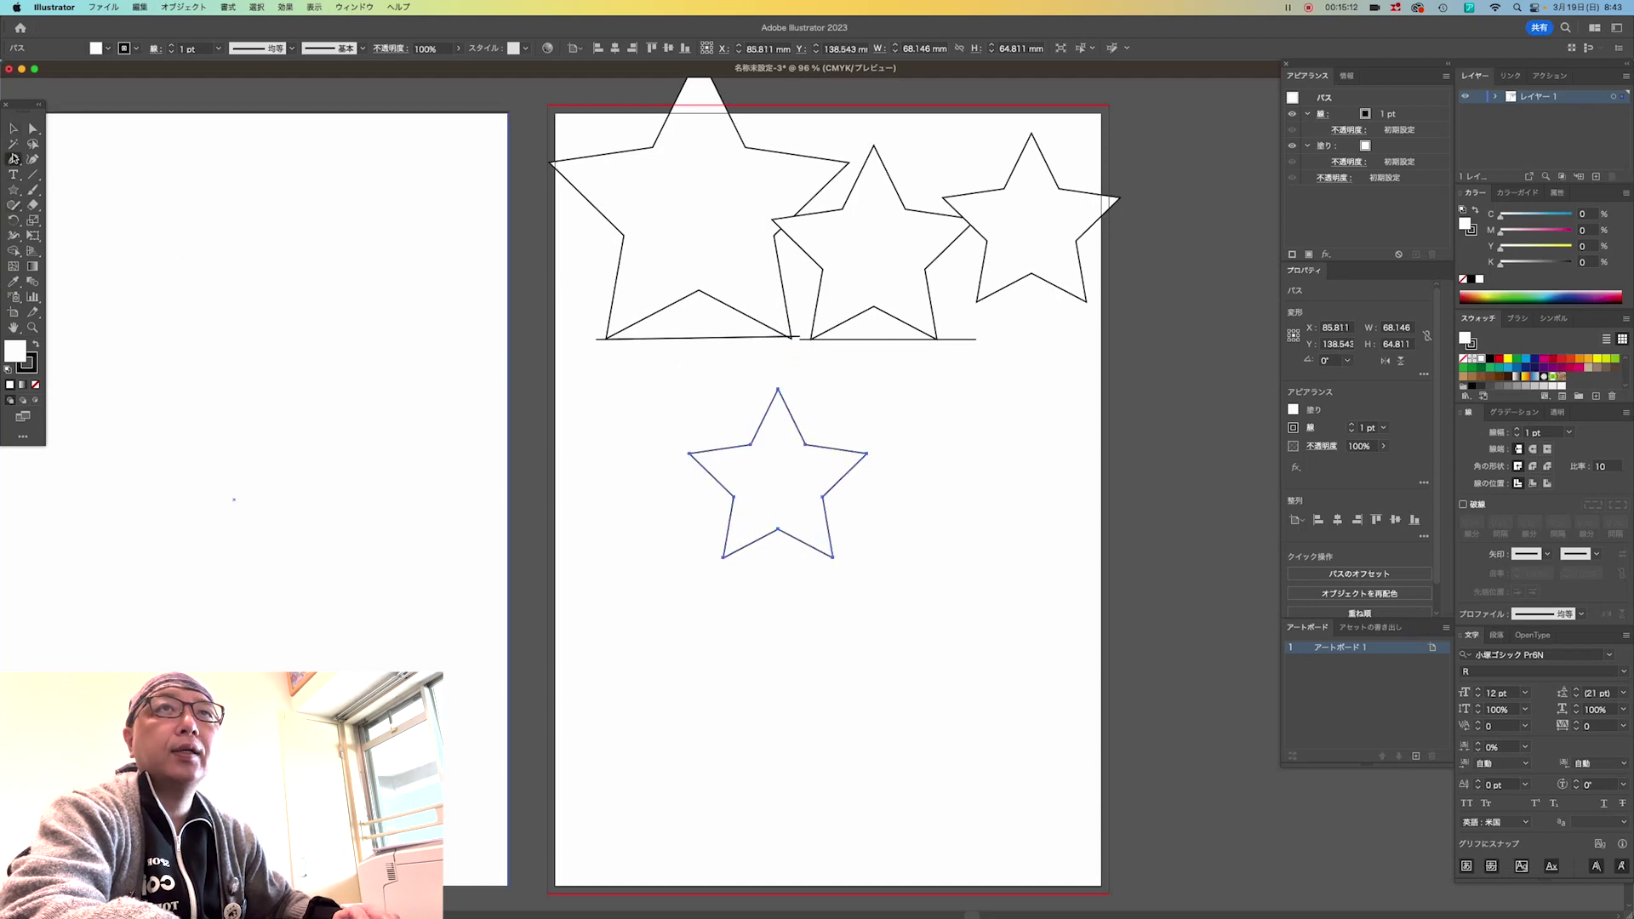
Draw a facet line from the lower star's centre up to its top point.
click(778, 474)
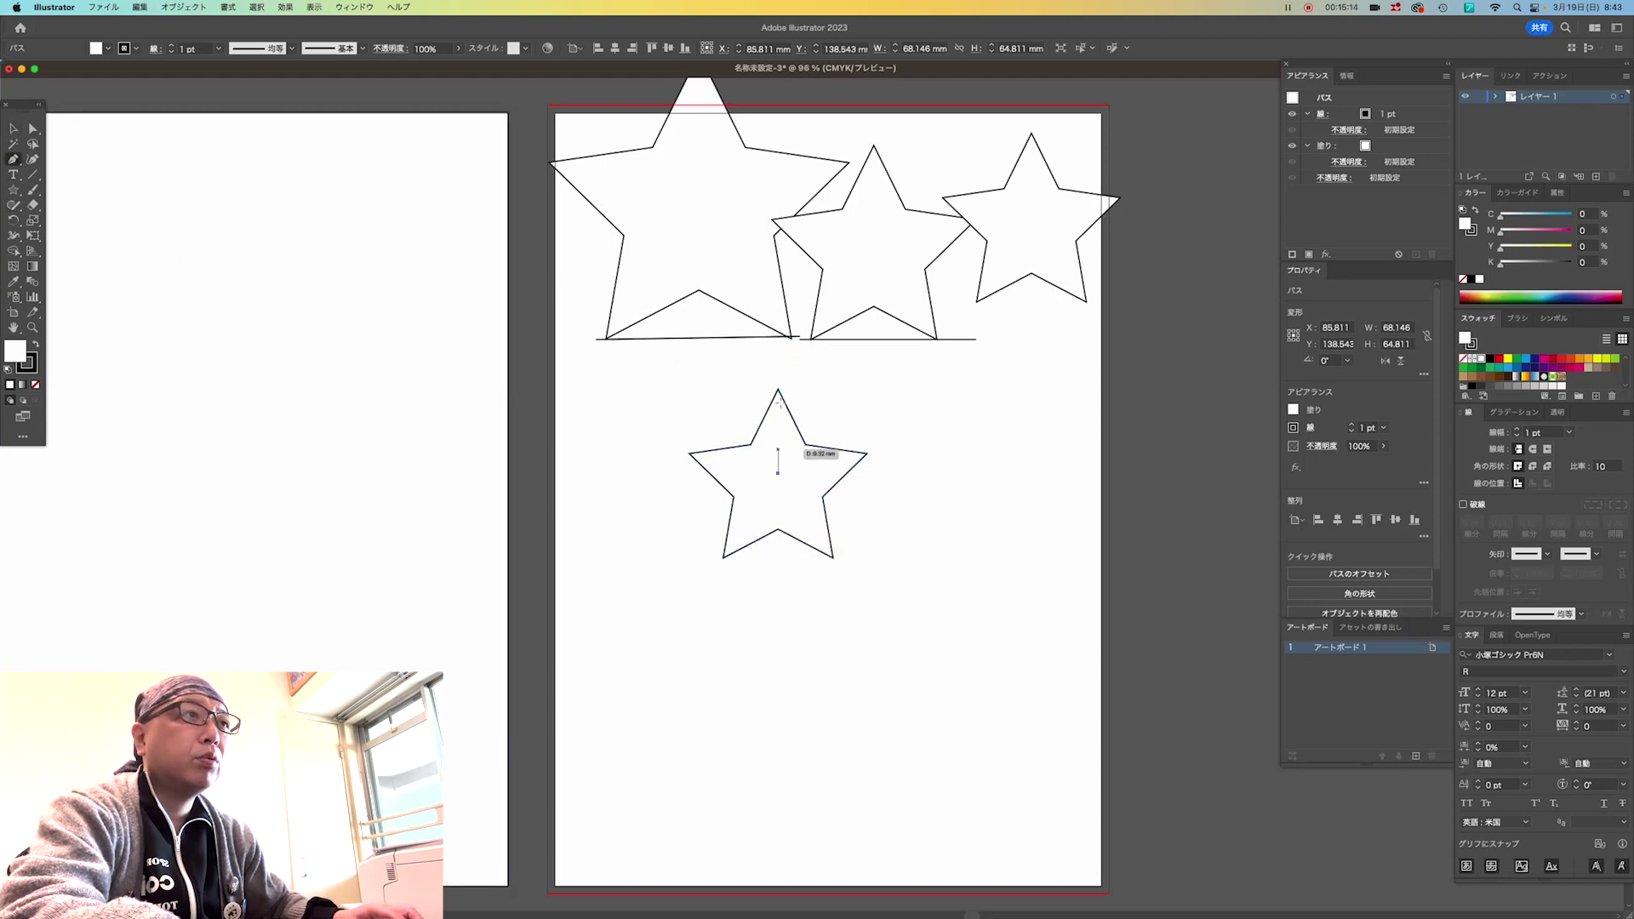
click(778, 390)
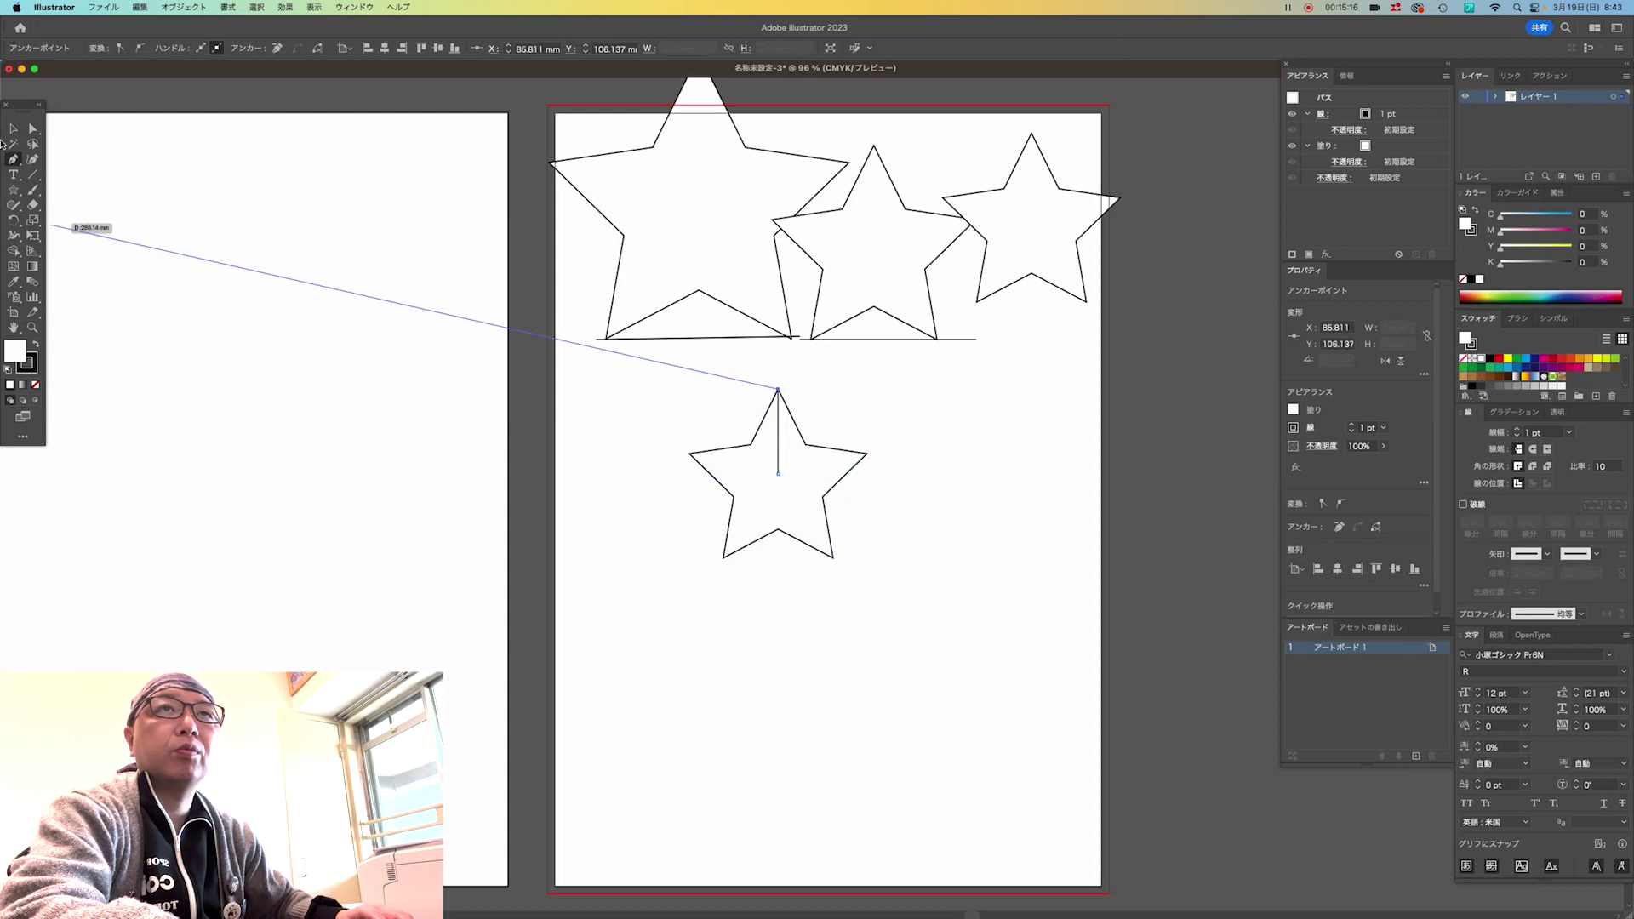
click(13, 190)
click(882, 362)
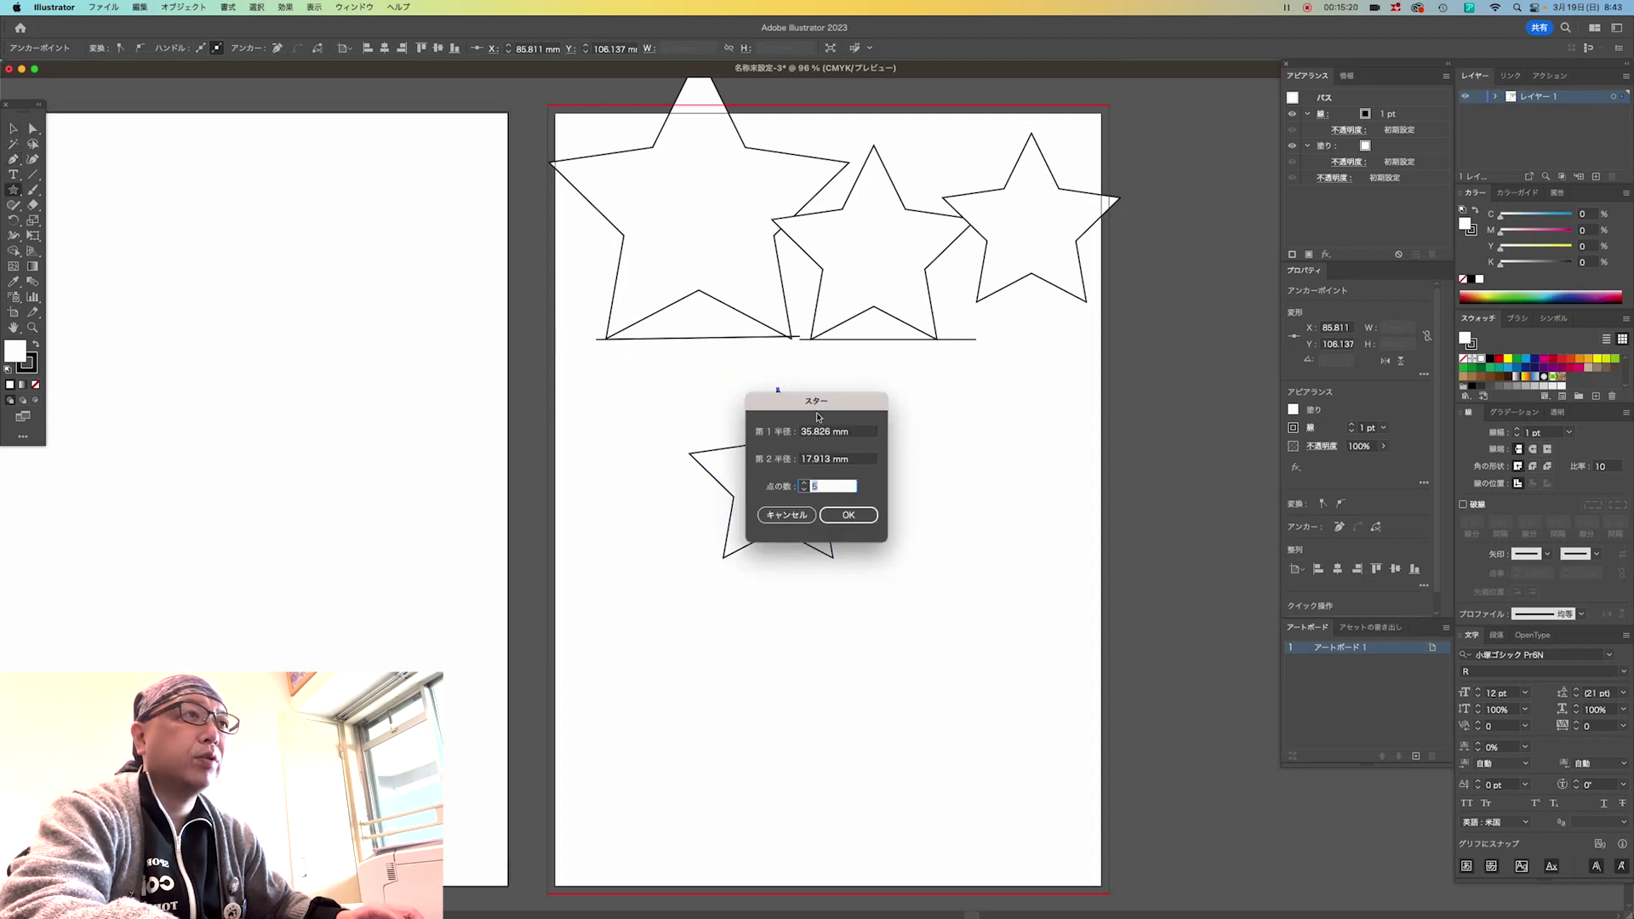
drag(818, 417, 1015, 443)
click(985, 534)
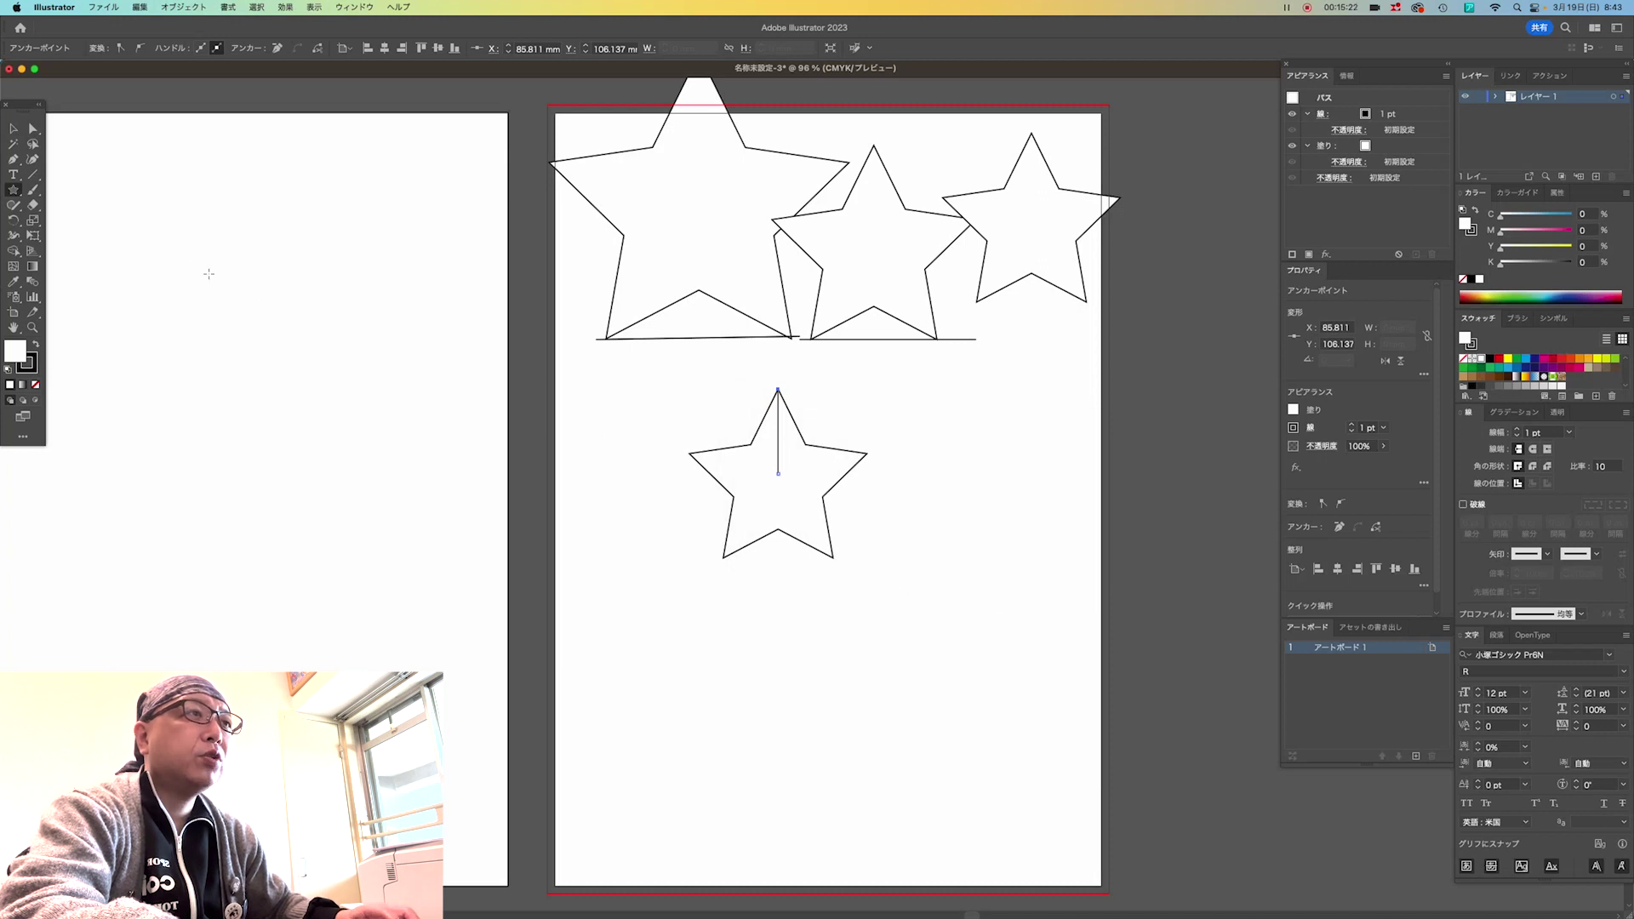
Add a facet line from the star's upper-right inner corner to its centre, undoing a stray point move.
click(13, 160)
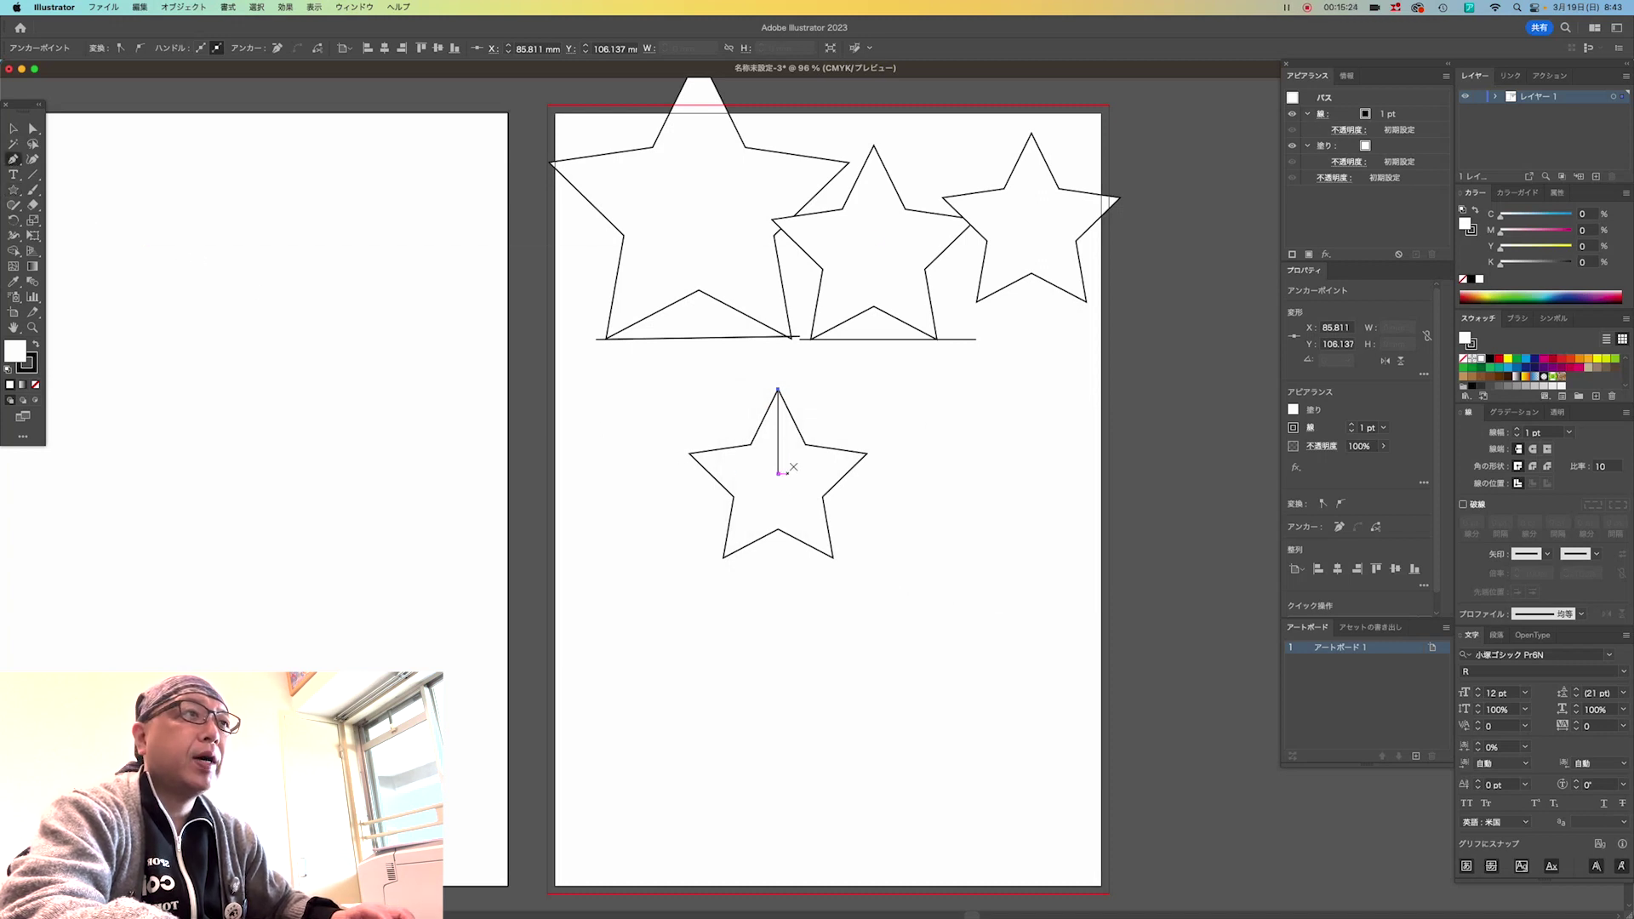
click(806, 443)
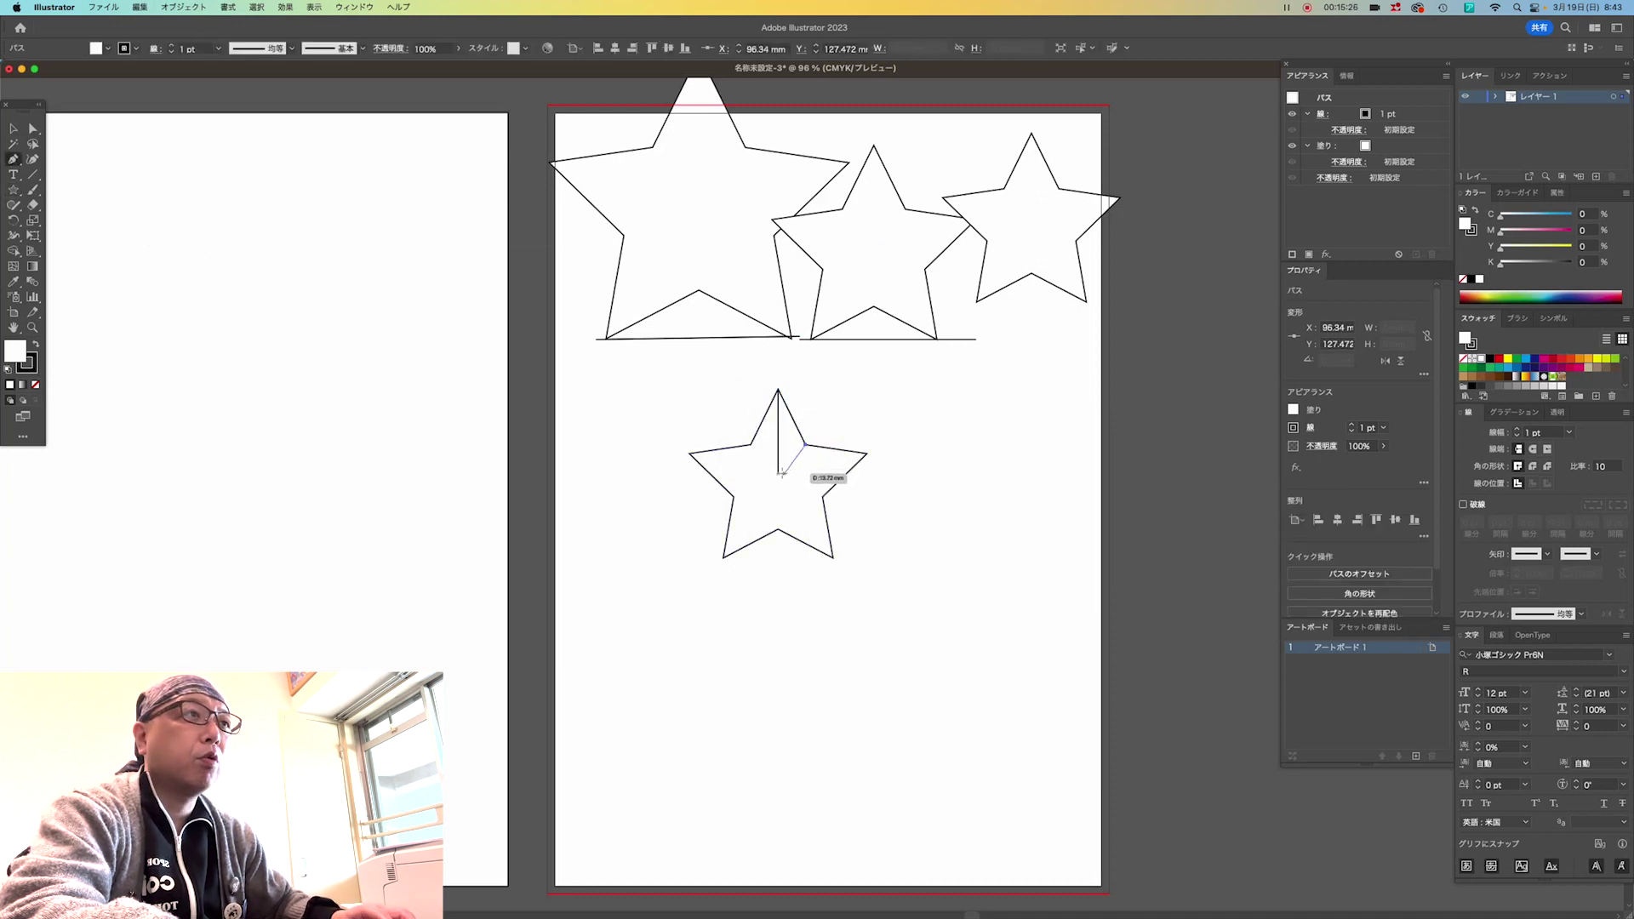
click(778, 472)
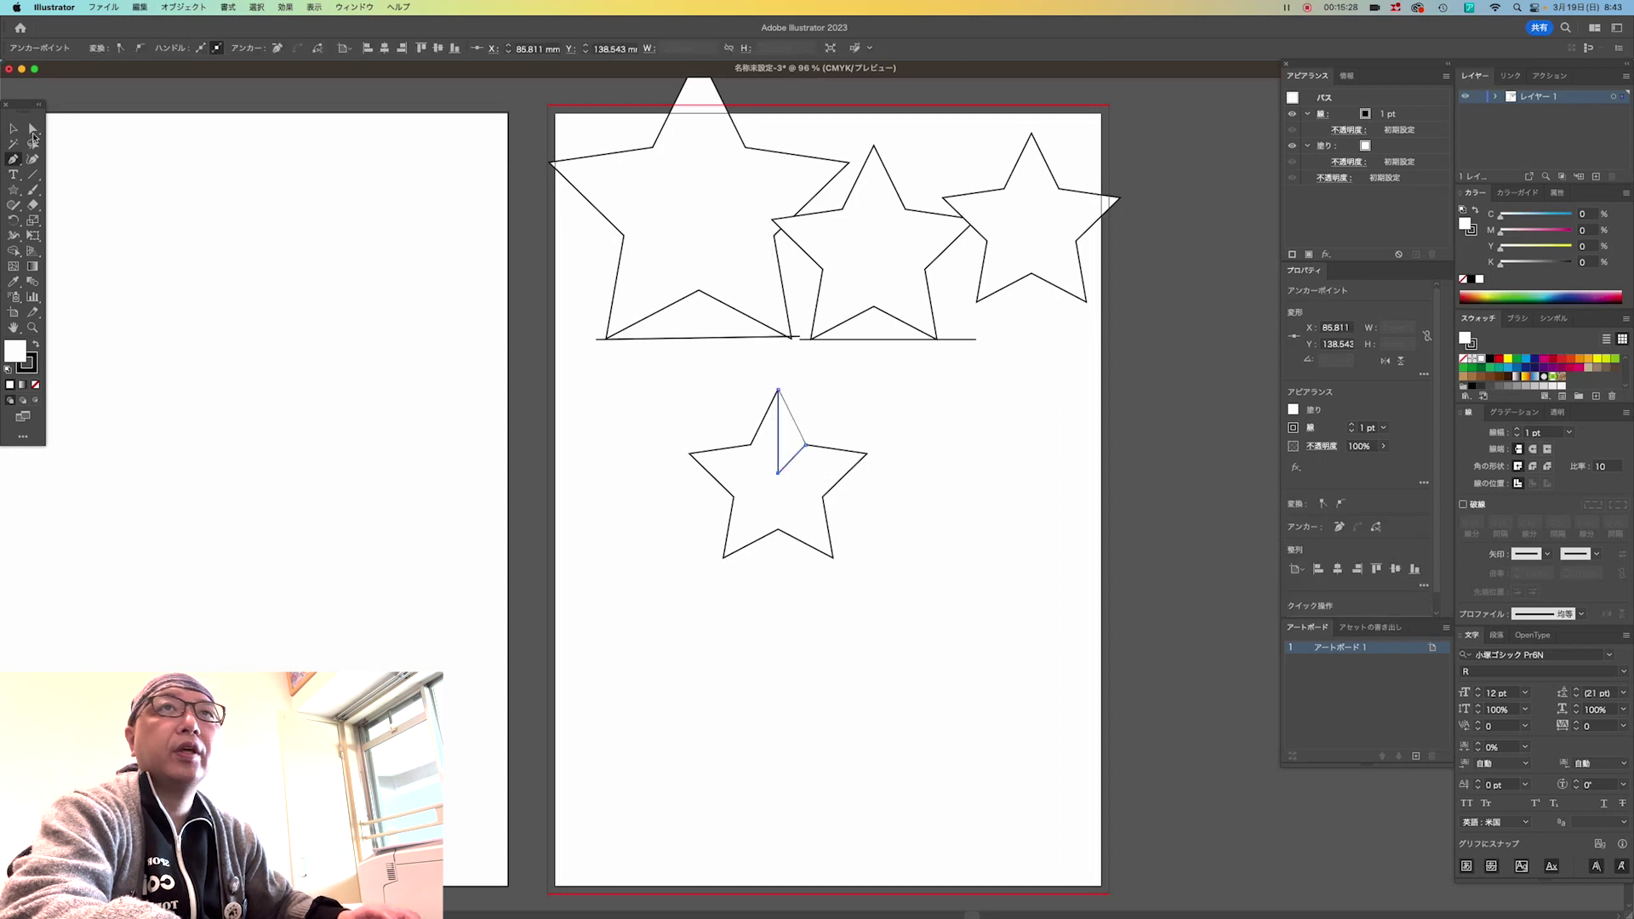
click(33, 129)
click(799, 464)
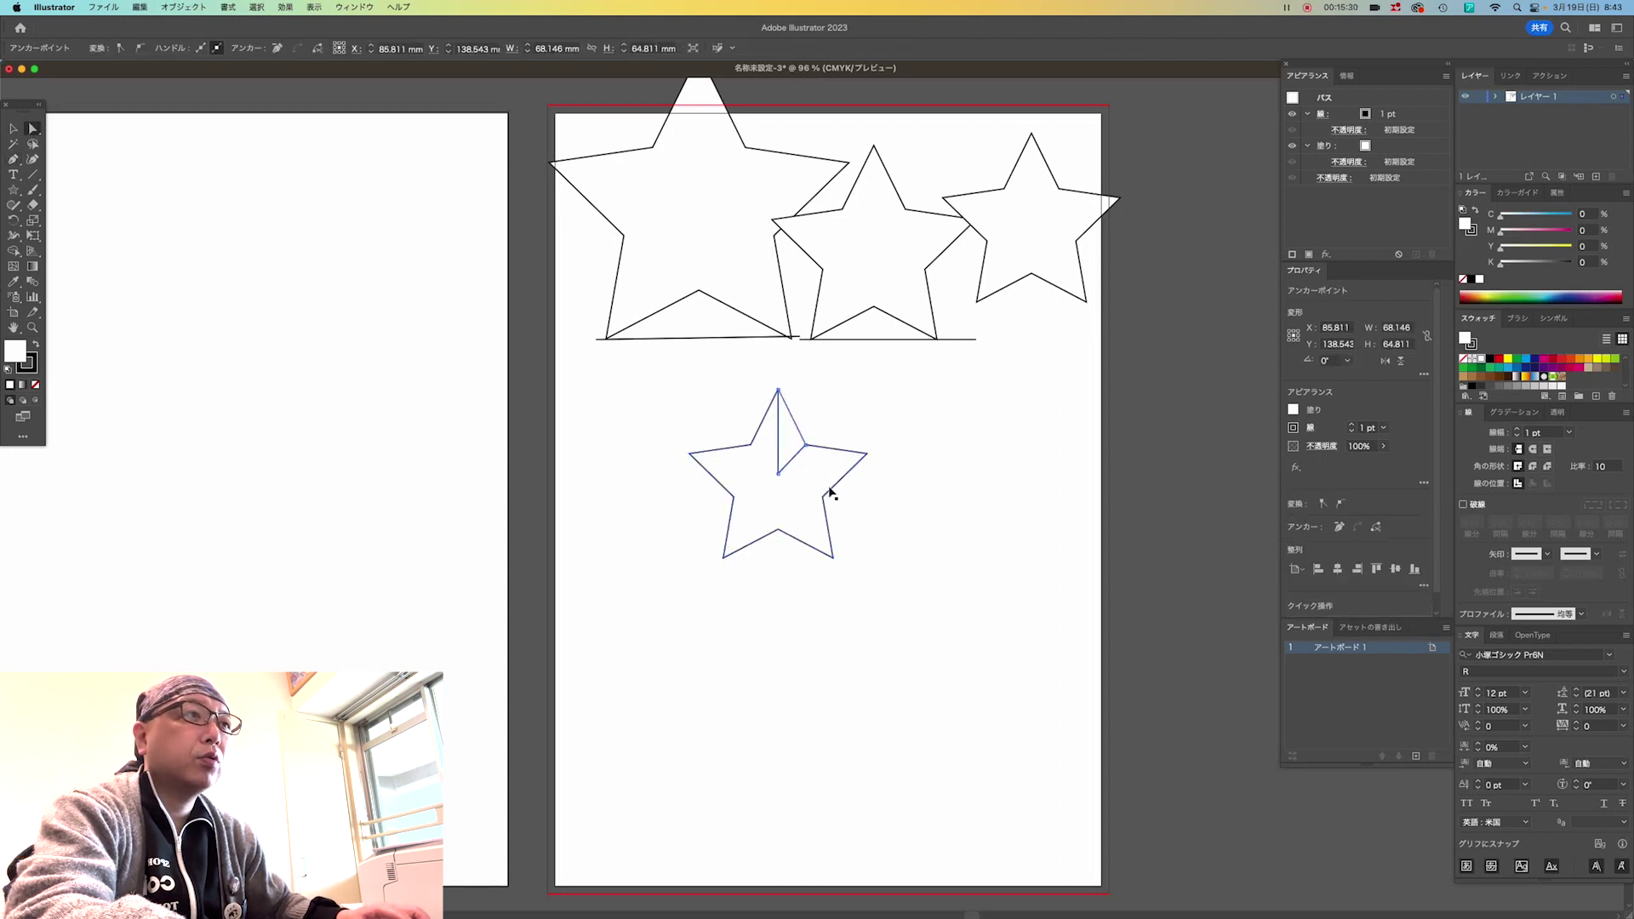
mouse_move(798, 464)
mouse_down()
mouse_move(832, 492)
mouse_move(700, 433)
mouse_up()
key(super+z)
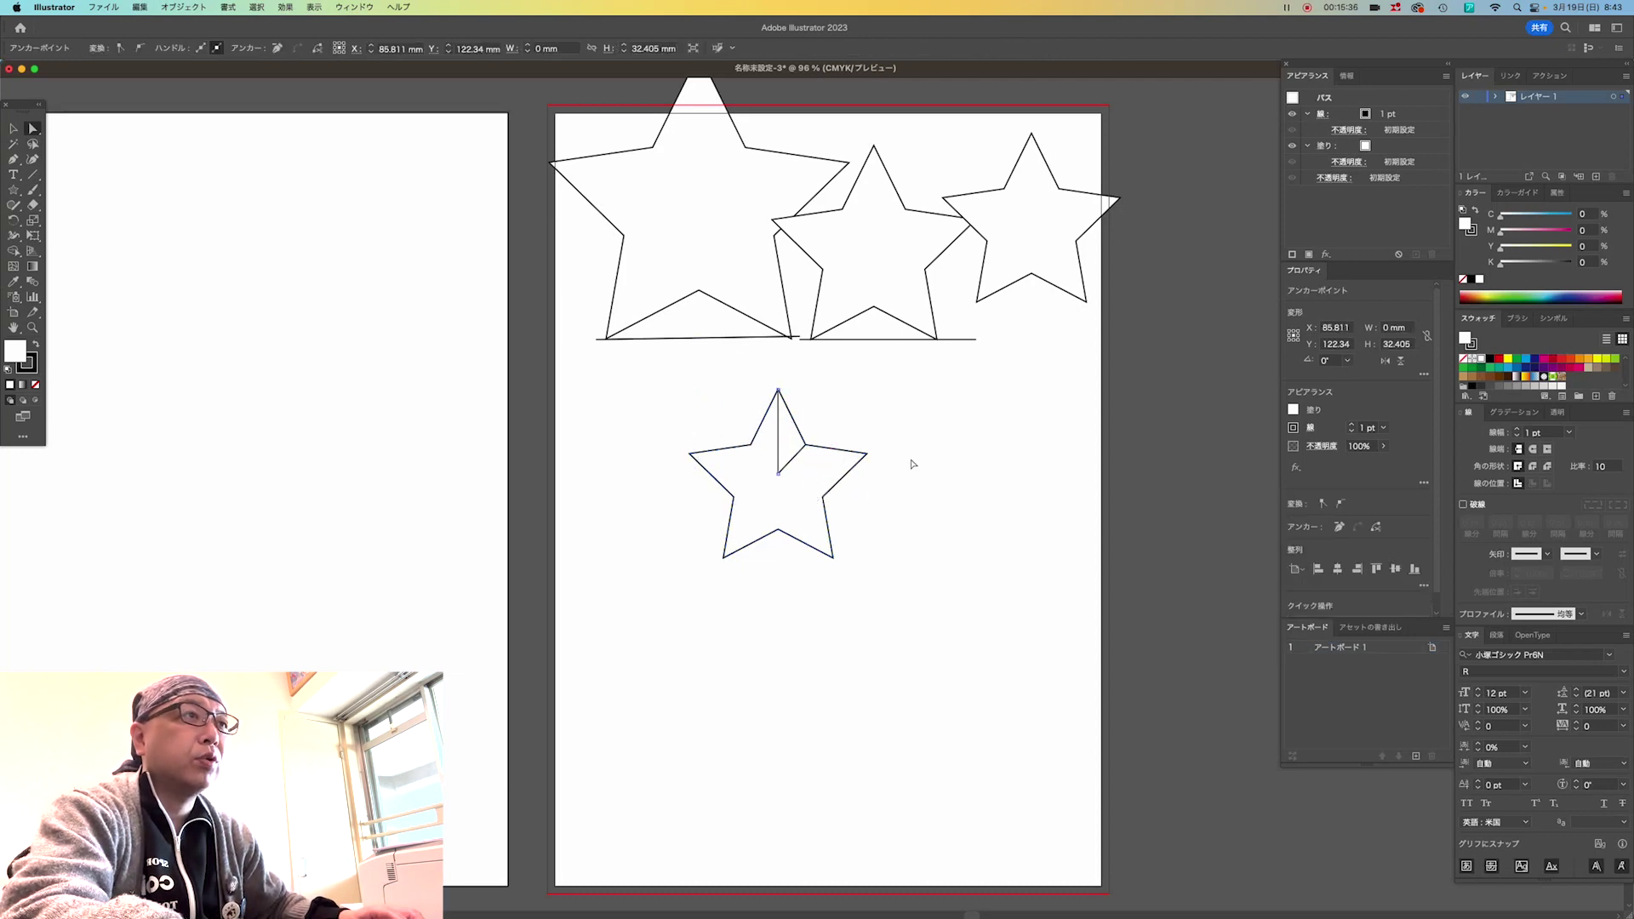
click(940, 471)
click(12, 189)
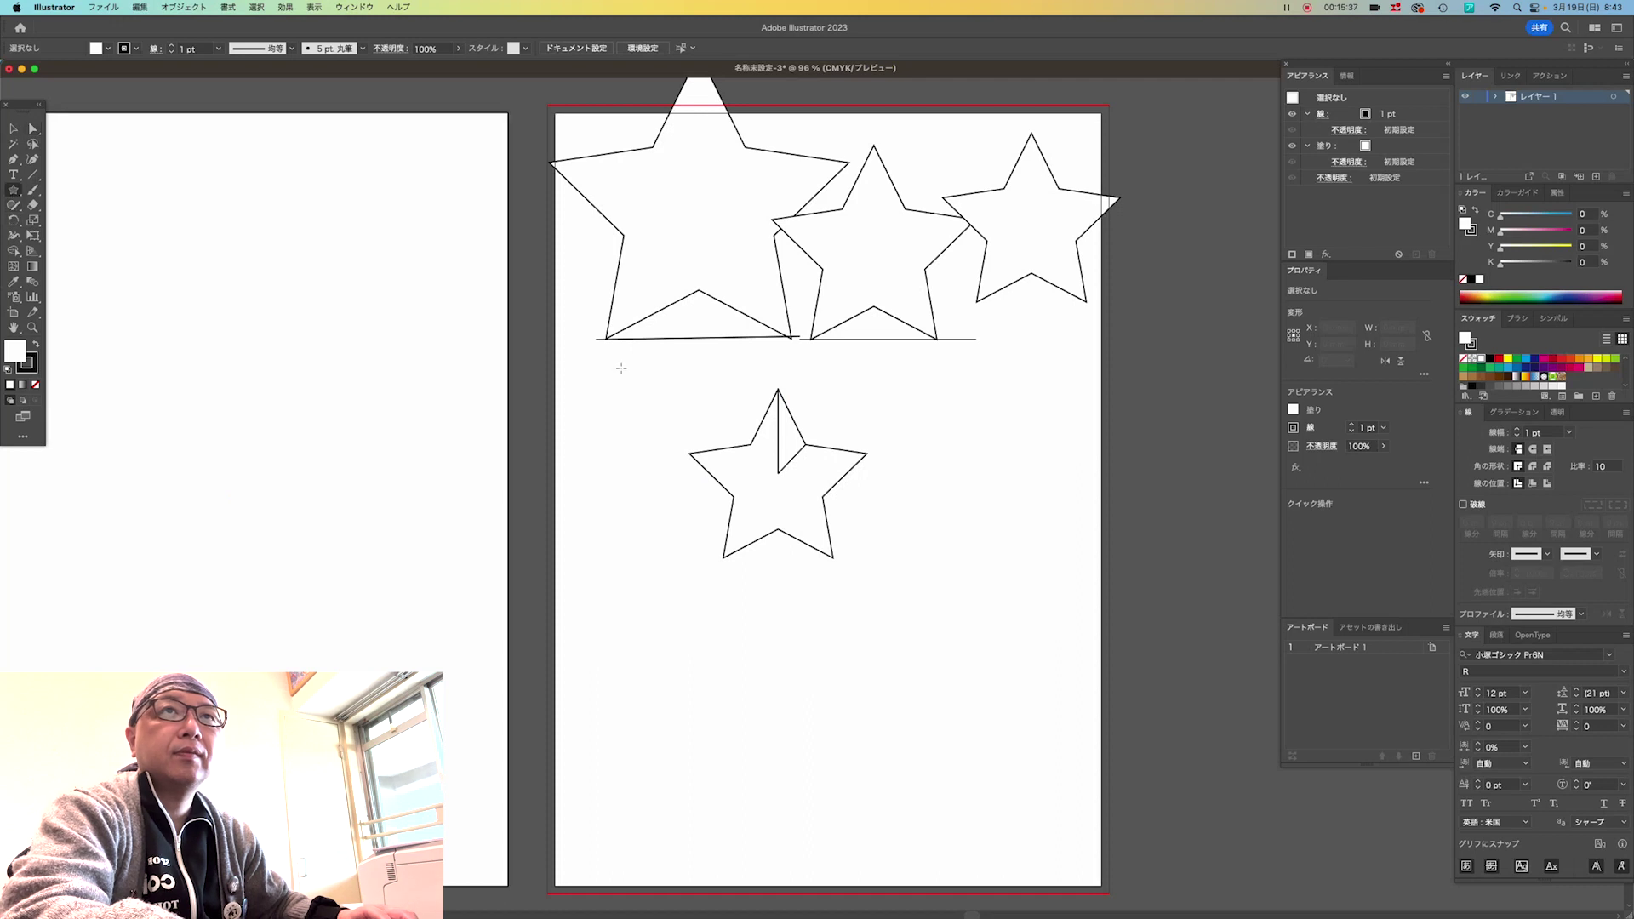
Create a pentagon-shaped five-point star with radii 30 mm and 24.27 mm.
click(936, 424)
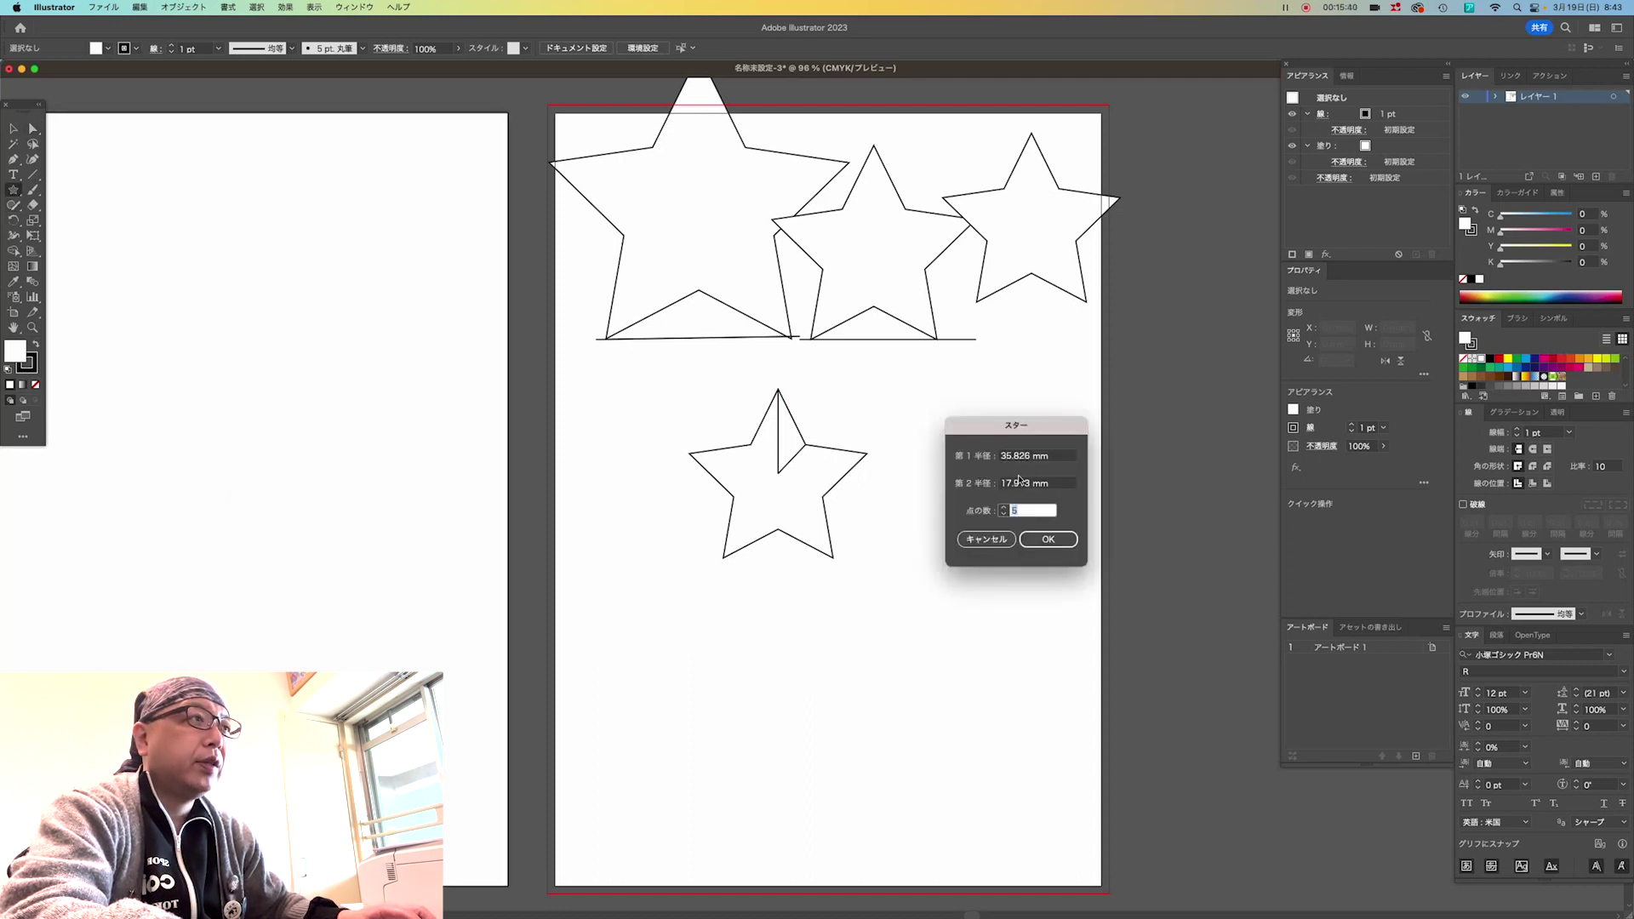
double_click(1017, 457)
text(30)
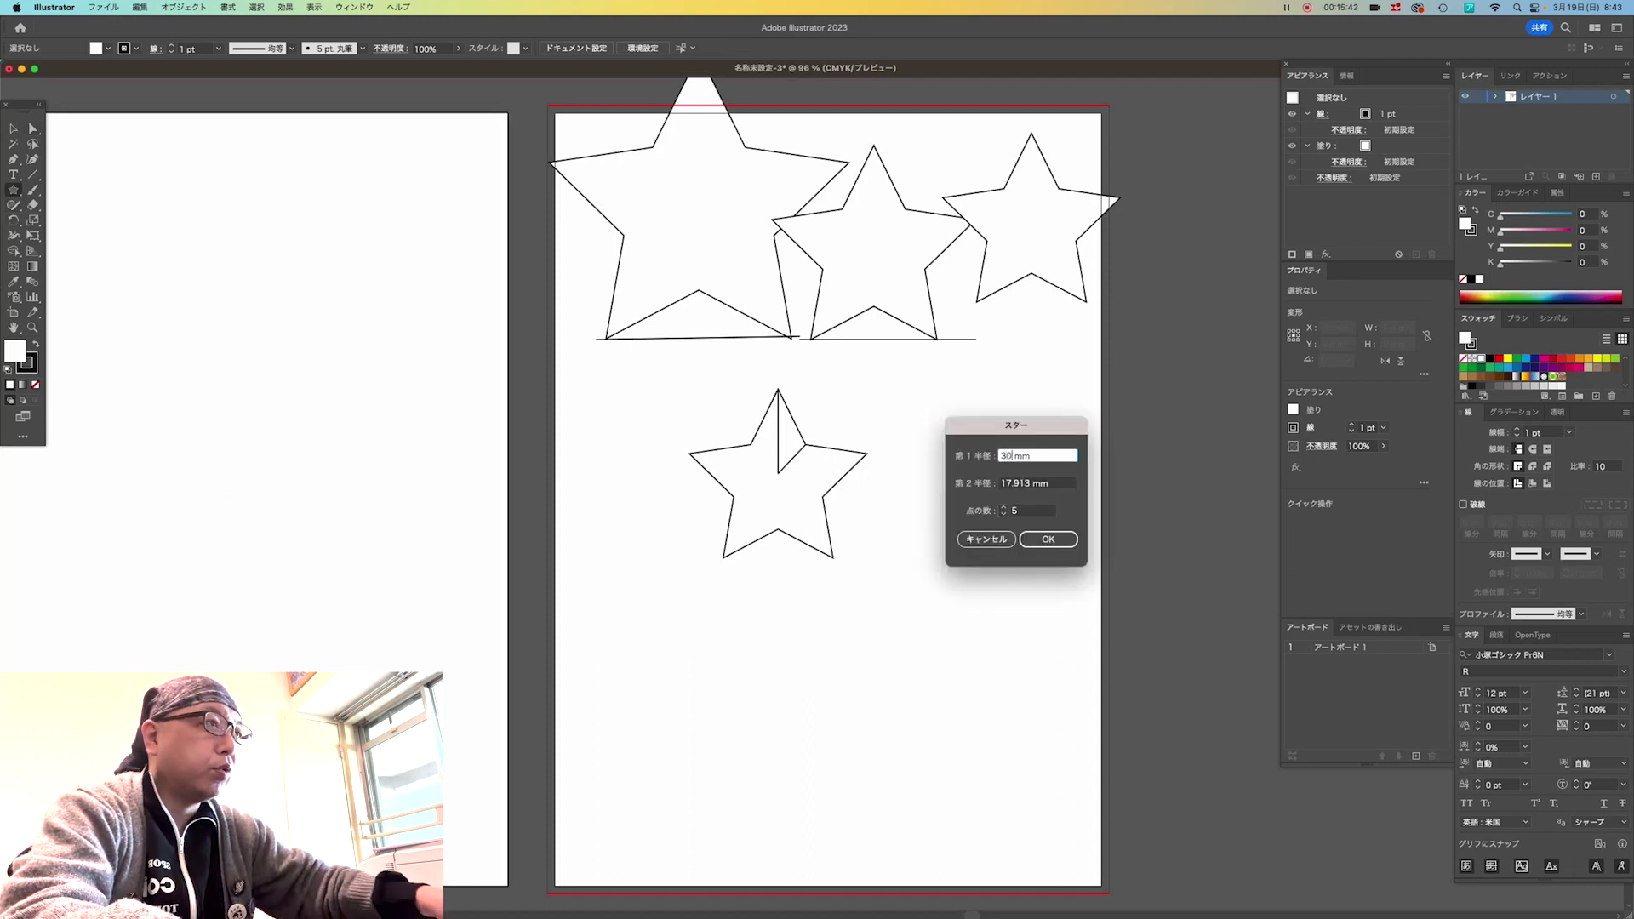
double_click(1029, 485)
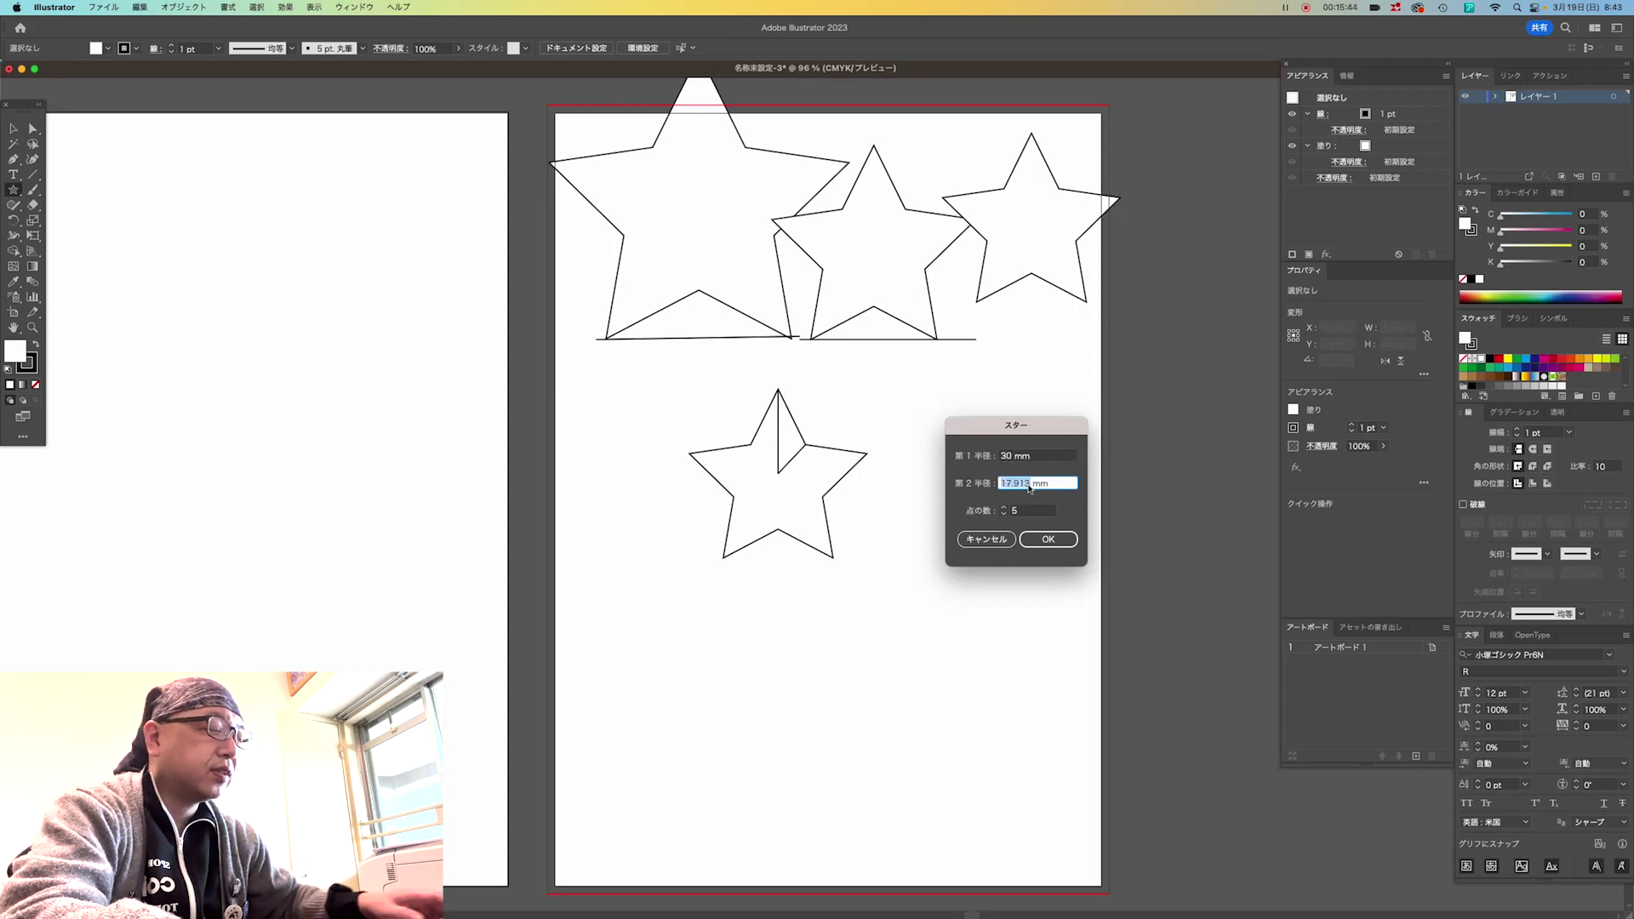
text(24.27)
click(1049, 539)
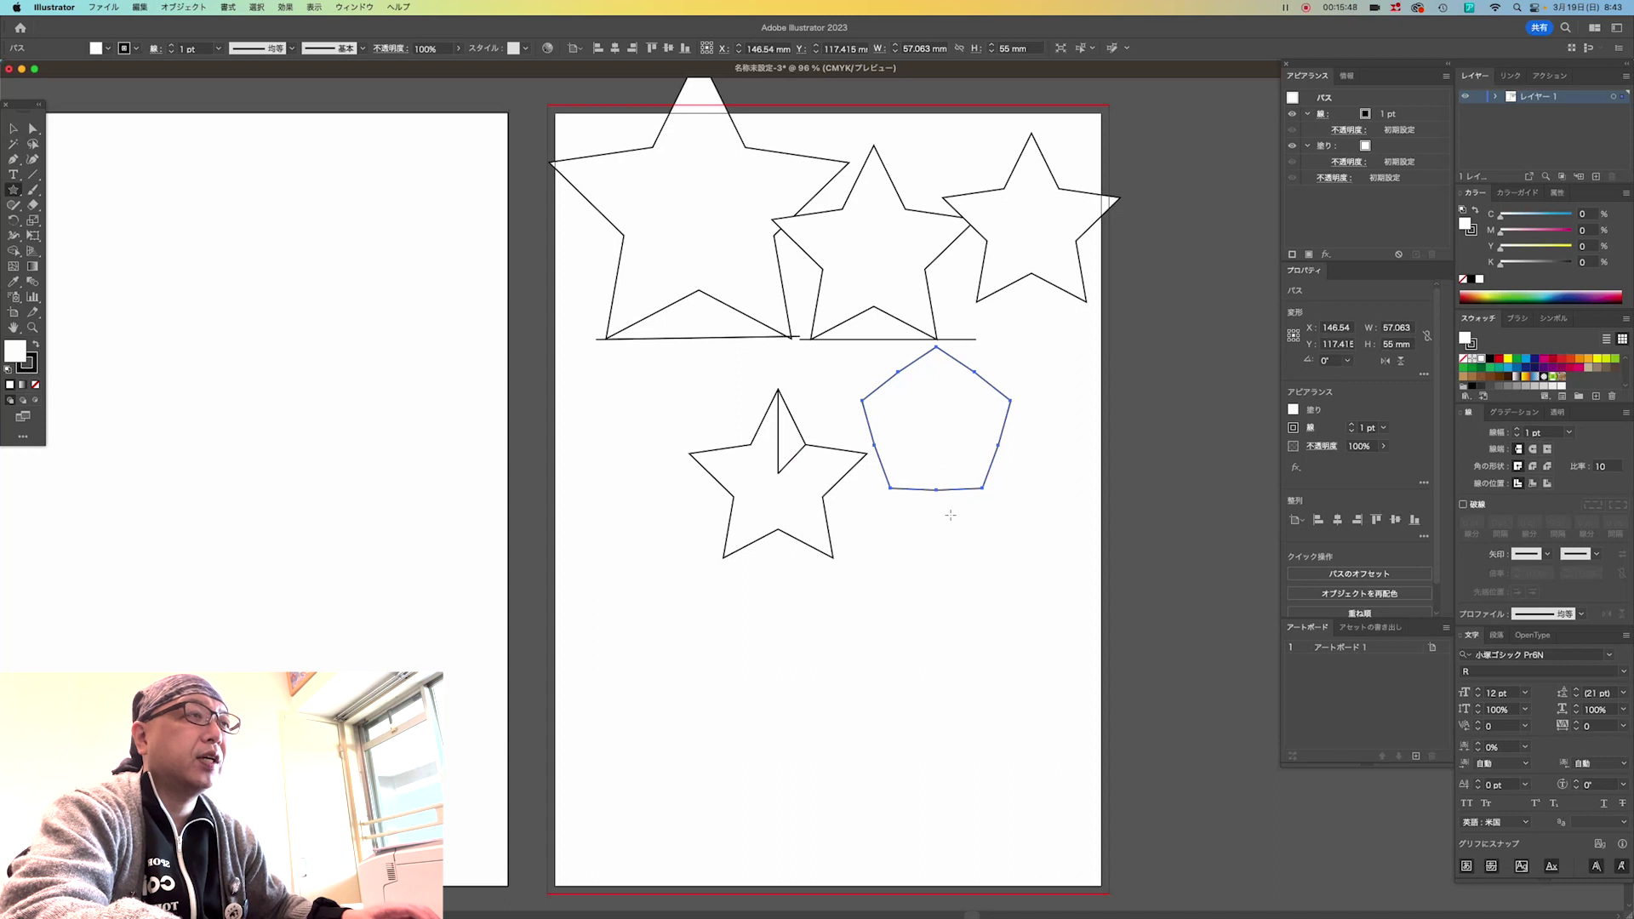
Create a thin, sharp five-point star with radii 30 mm and 5 mm.
click(950, 515)
double_click(1009, 483)
text(5)
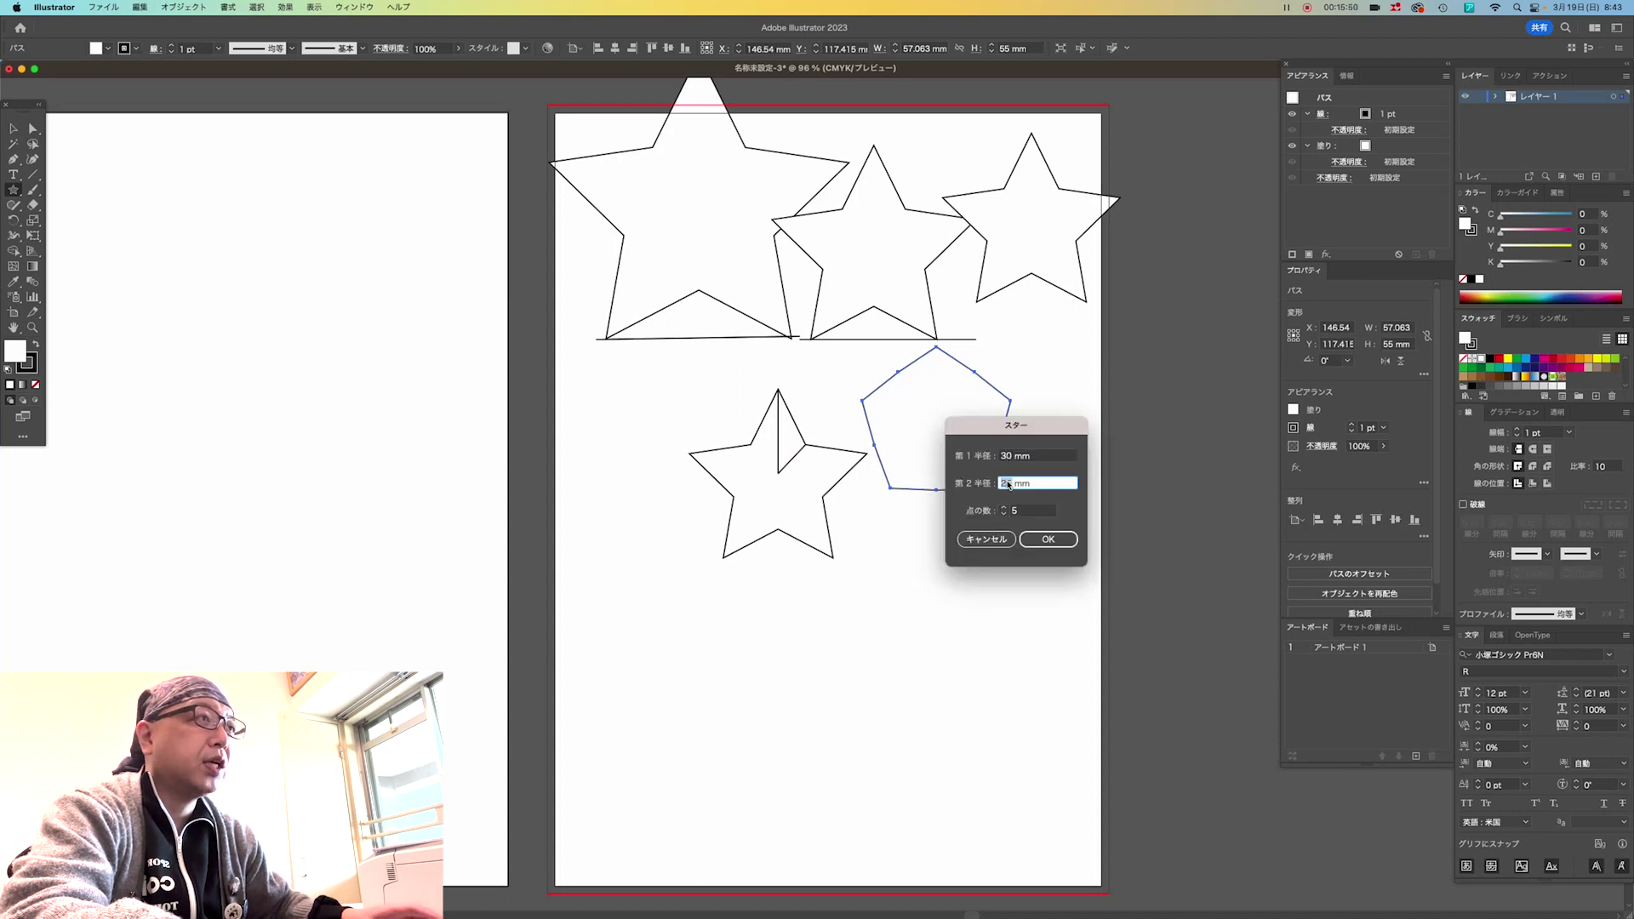
click(1049, 540)
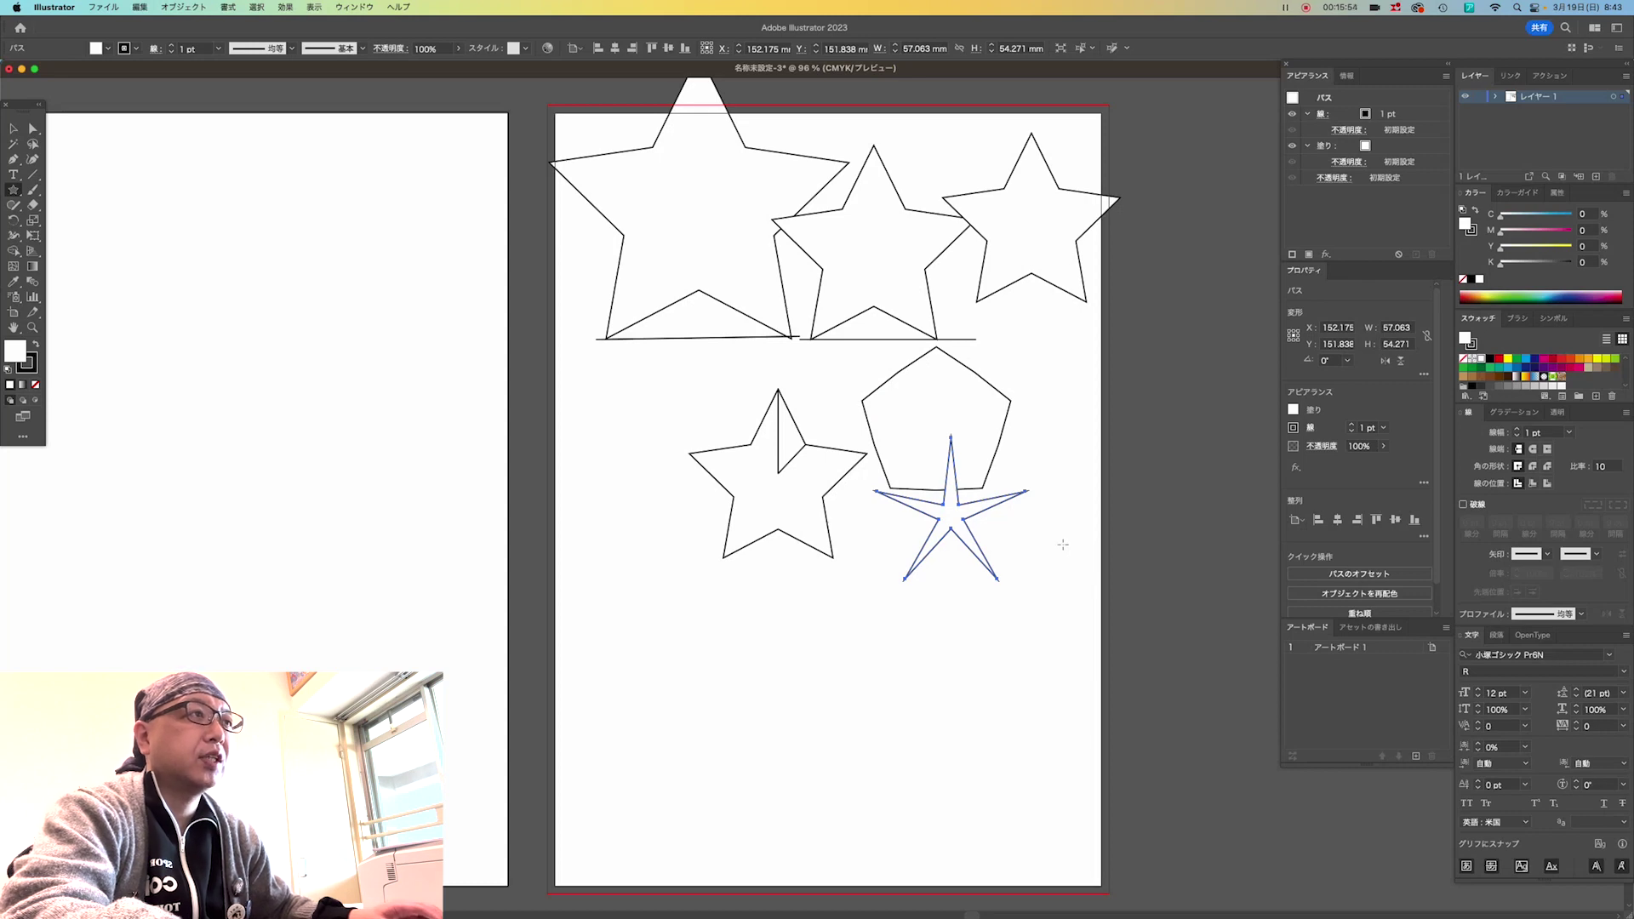
click(1053, 452)
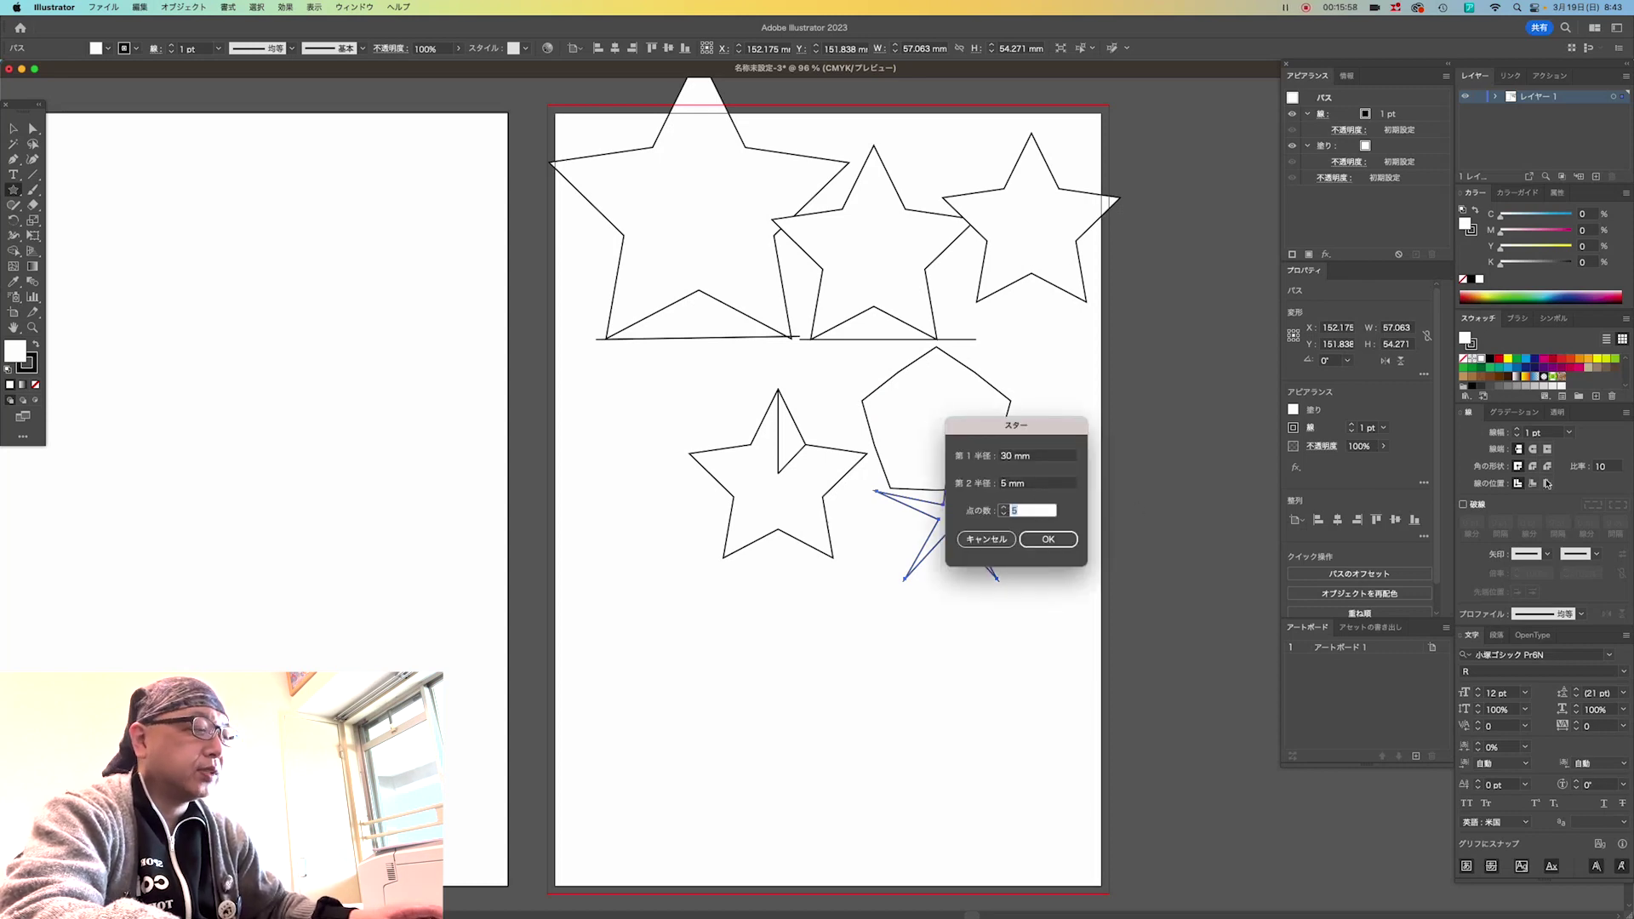
Create a 20-point 30/5 mm starburst and move it down to the left.
text(20)
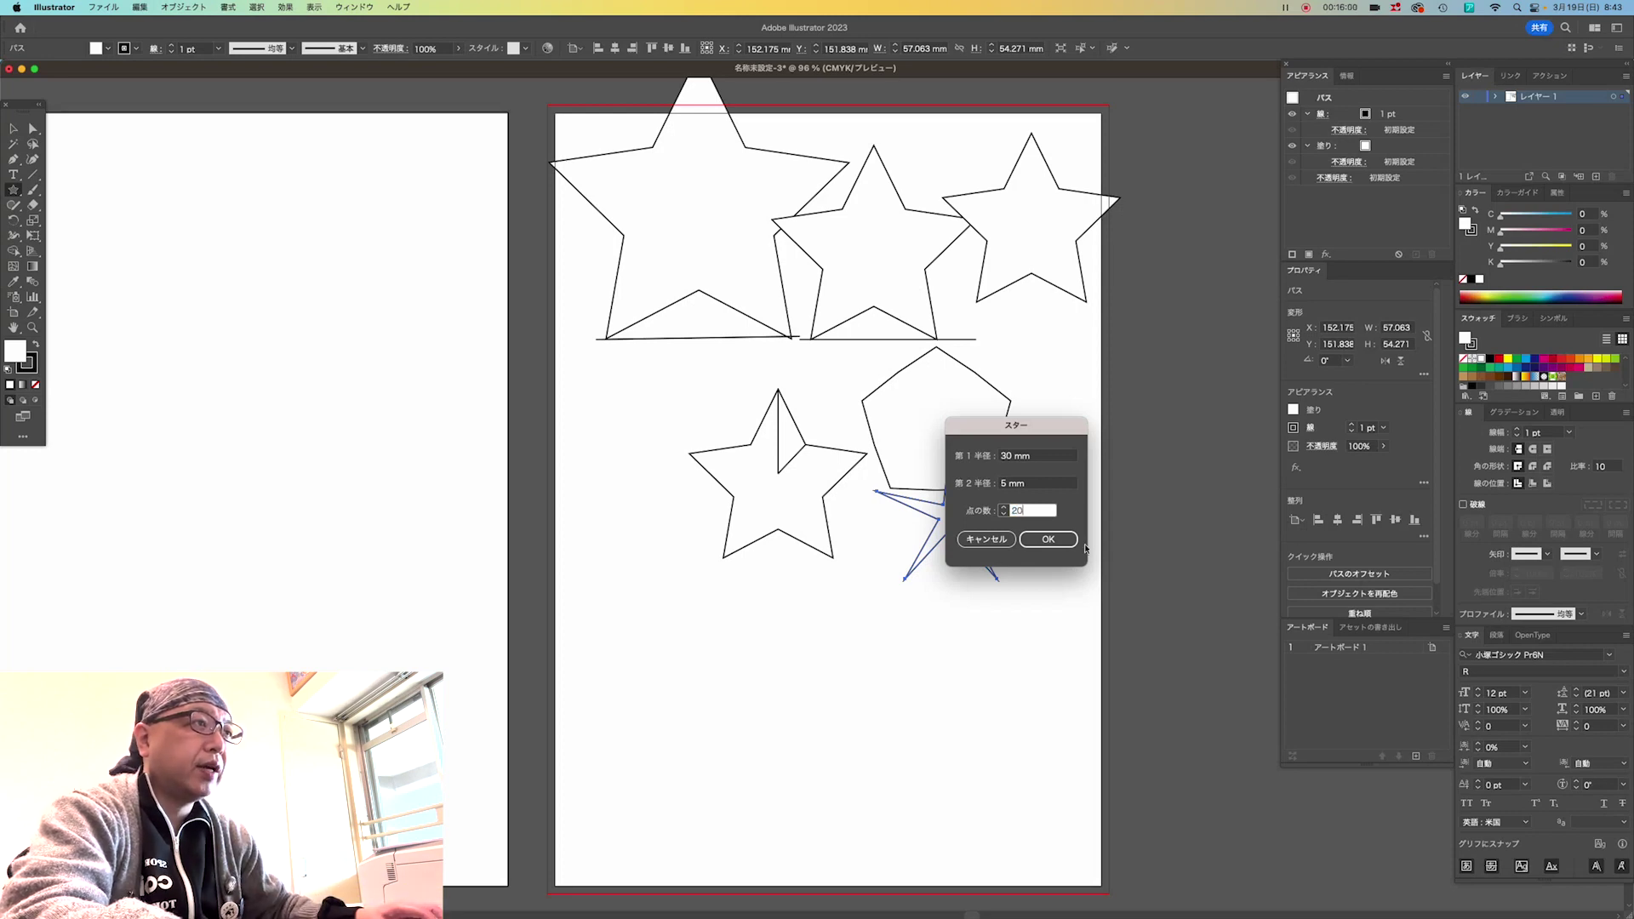
click(1064, 541)
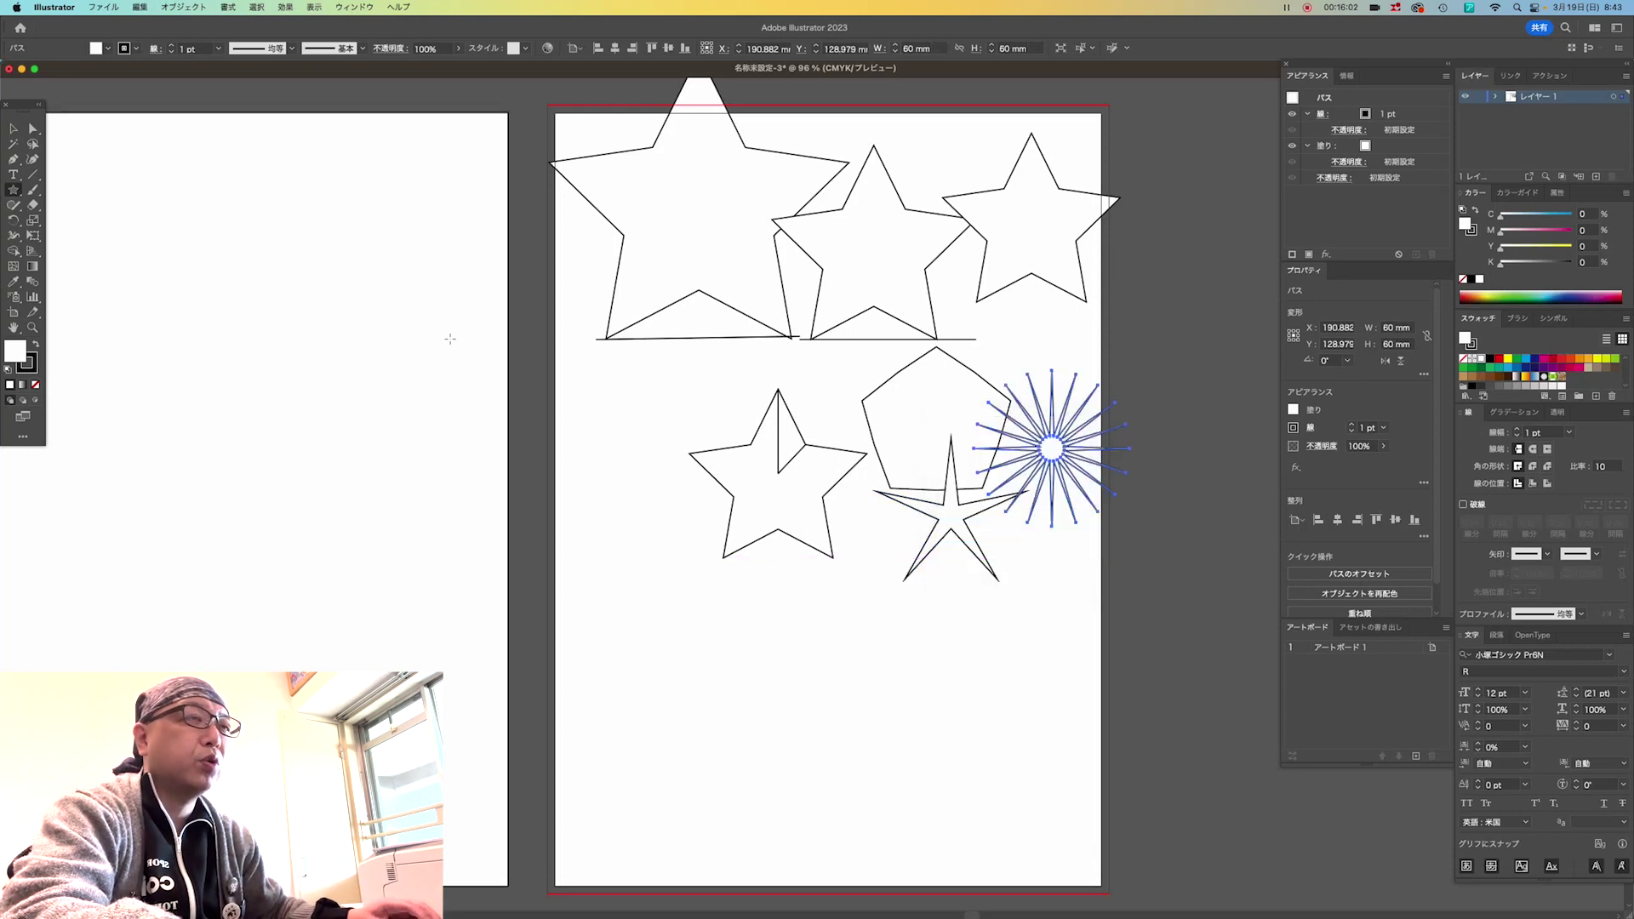
key(v)
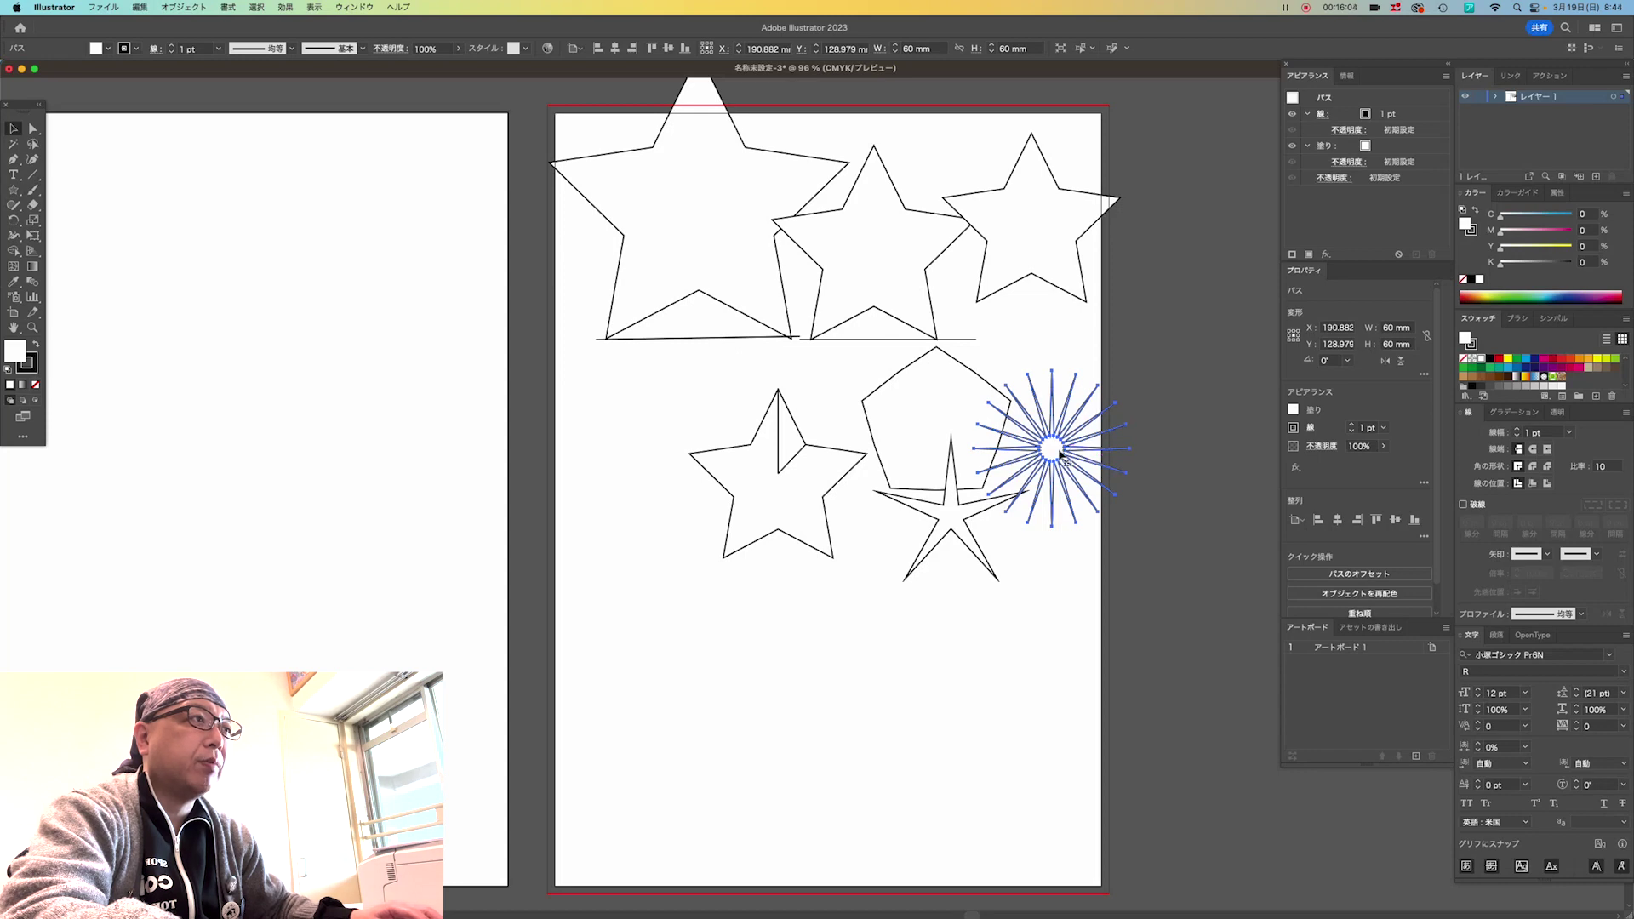
mouse_move(1064, 457)
mouse_down()
mouse_move(803, 644)
mouse_move(663, 657)
mouse_up()
click(876, 657)
scroll(876, 657, down, 3)
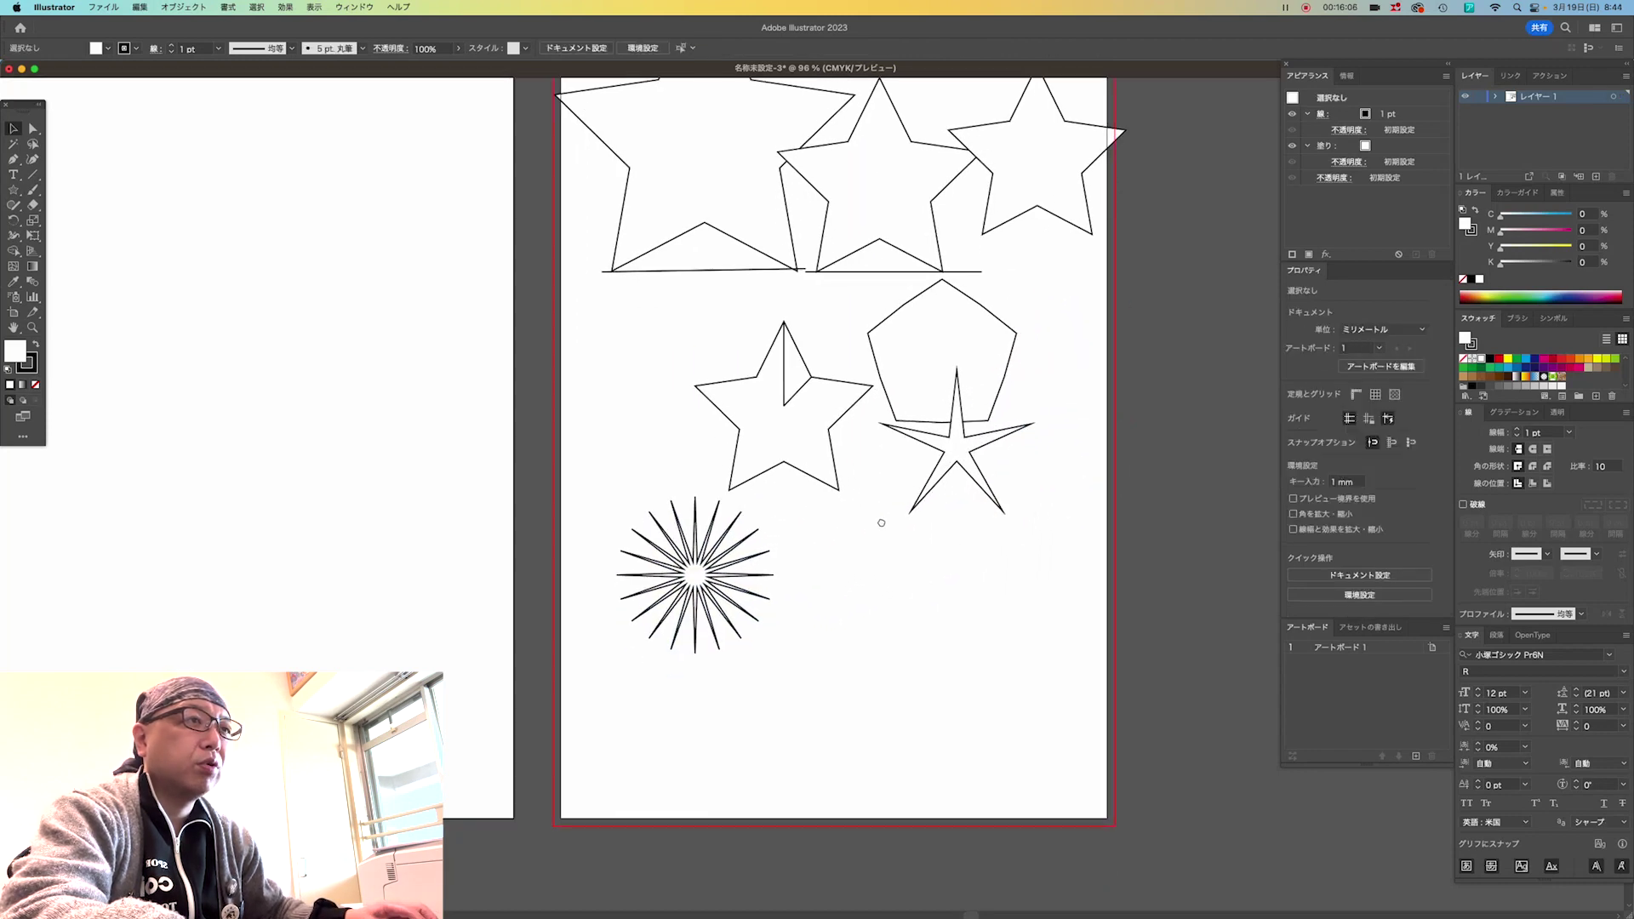
Create a shallow 20-point star with 30/25 mm radii and position it beside the starburst.
click(12, 189)
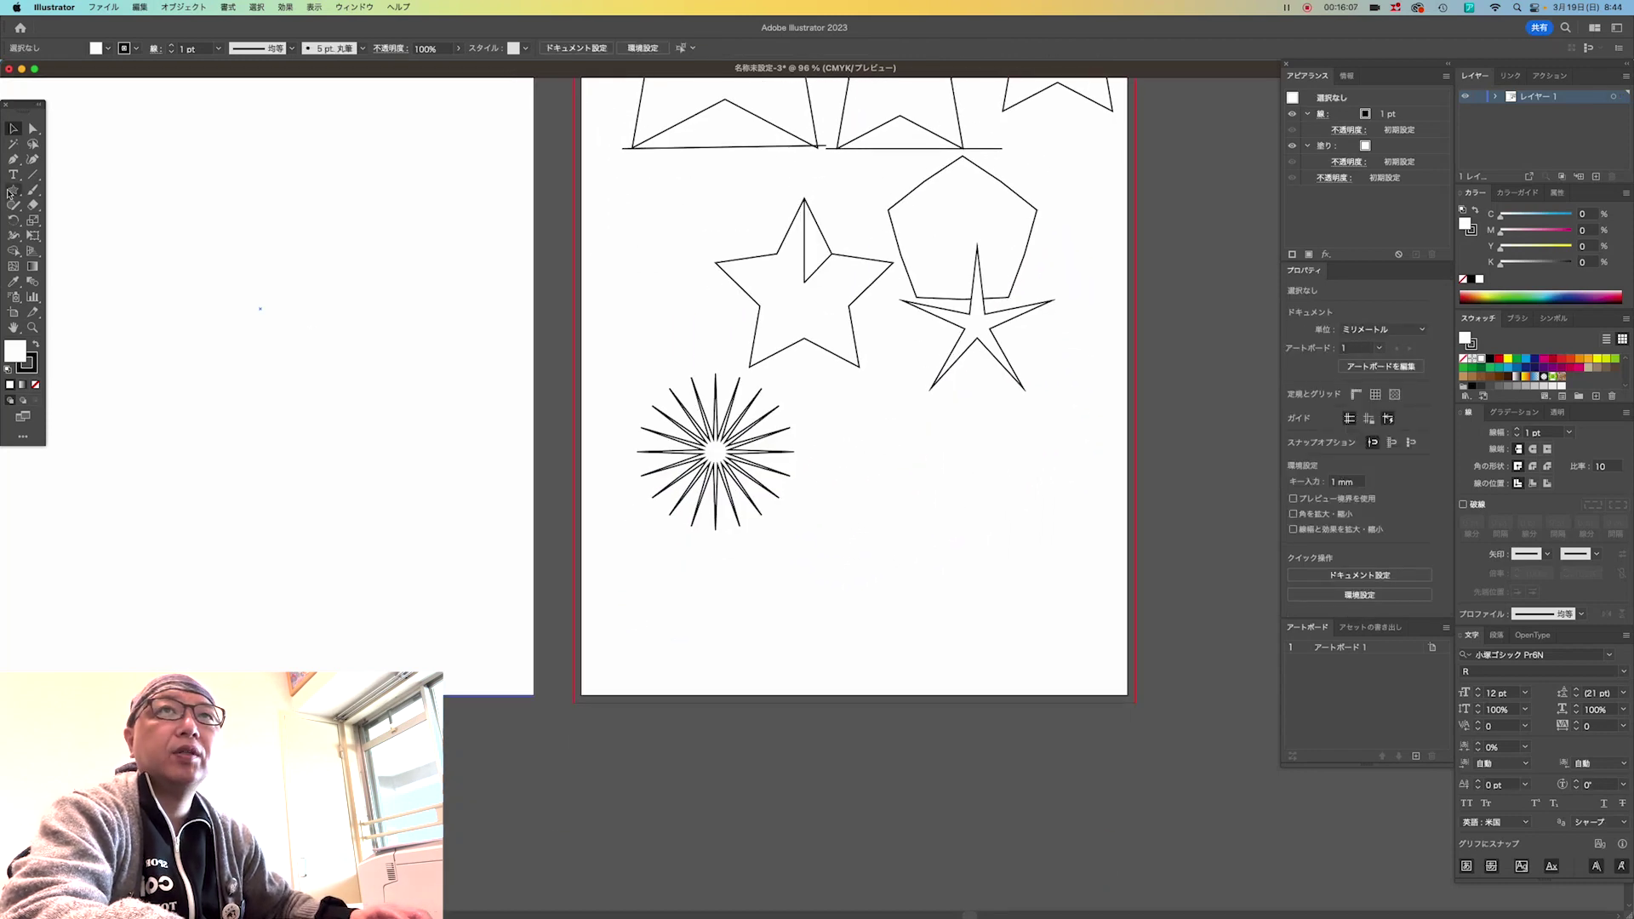
click(867, 465)
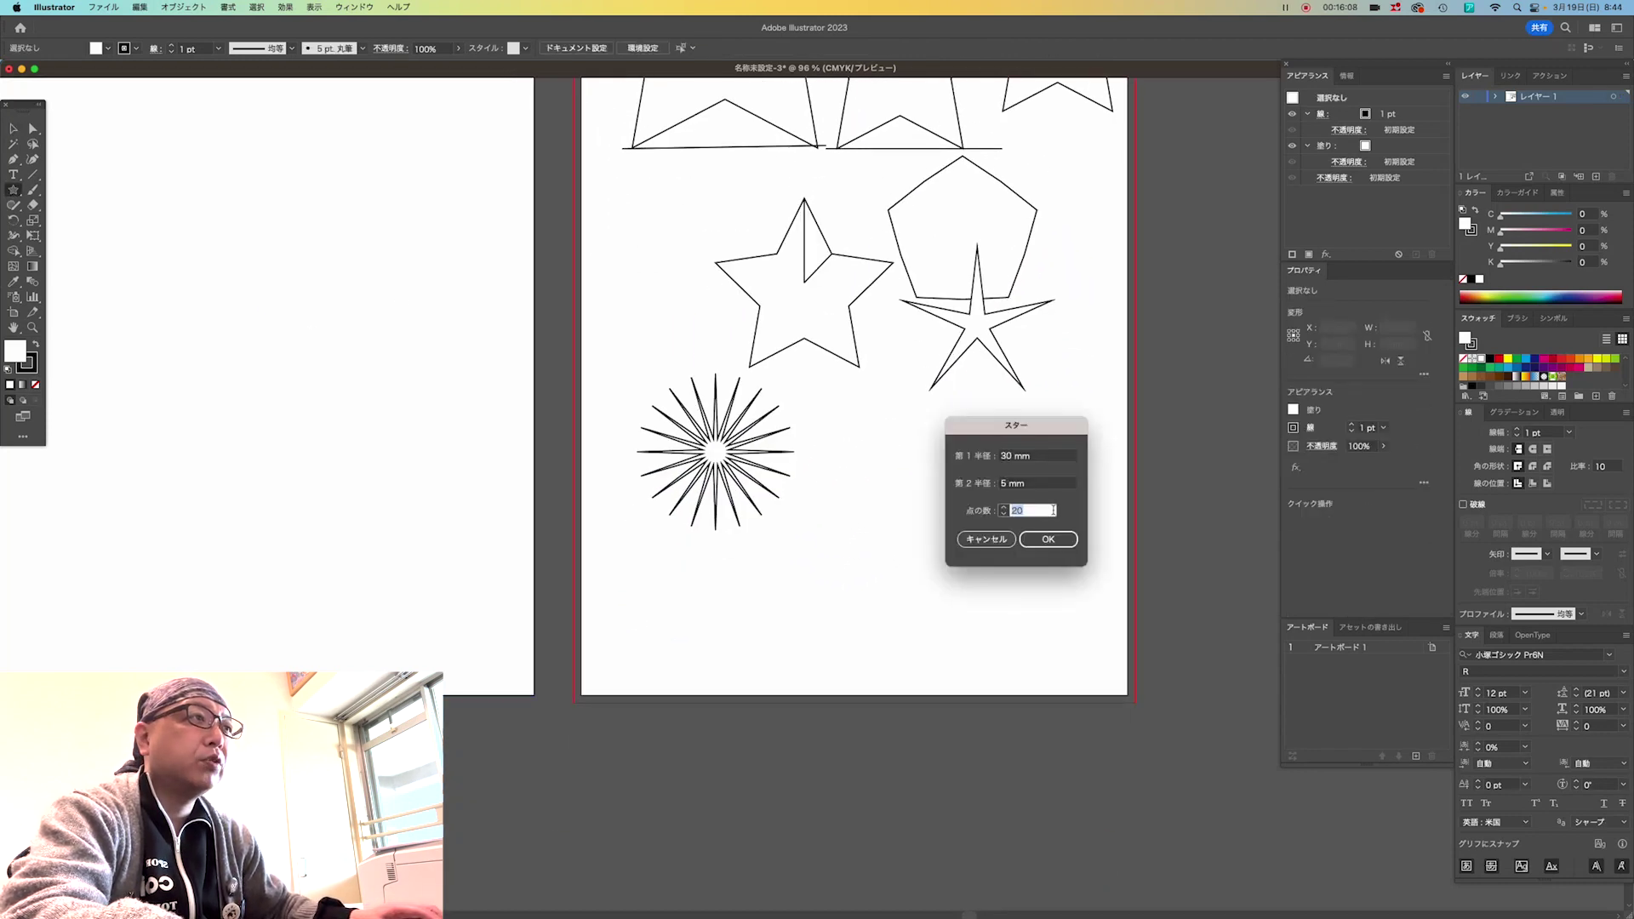
double_click(1005, 484)
text(25)
key(Return)
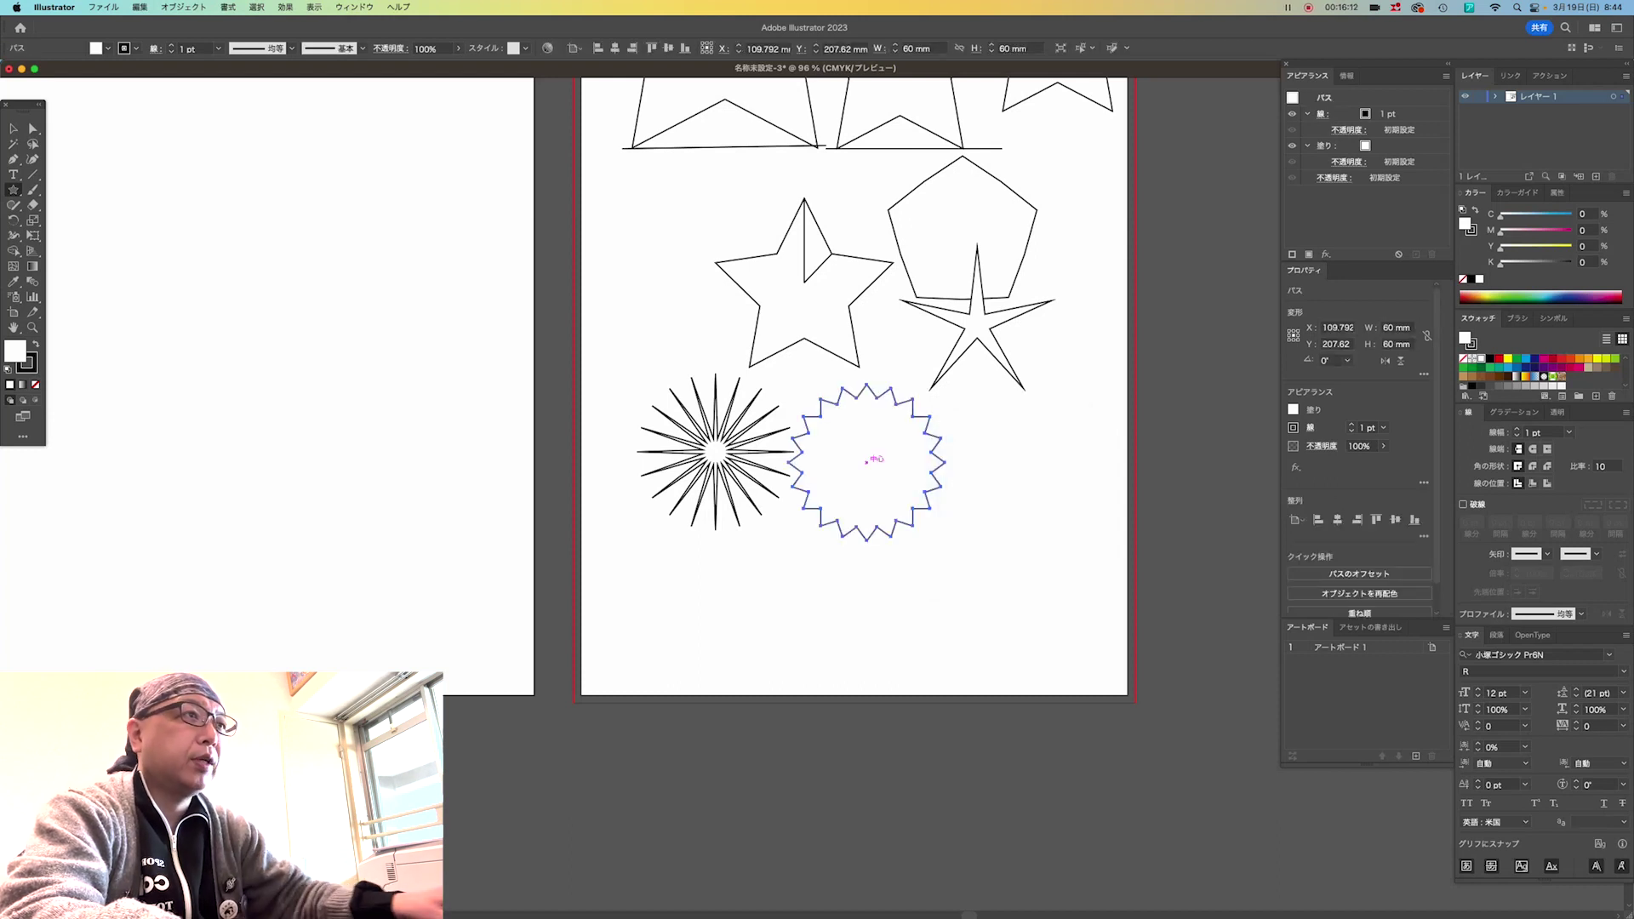
click(16, 127)
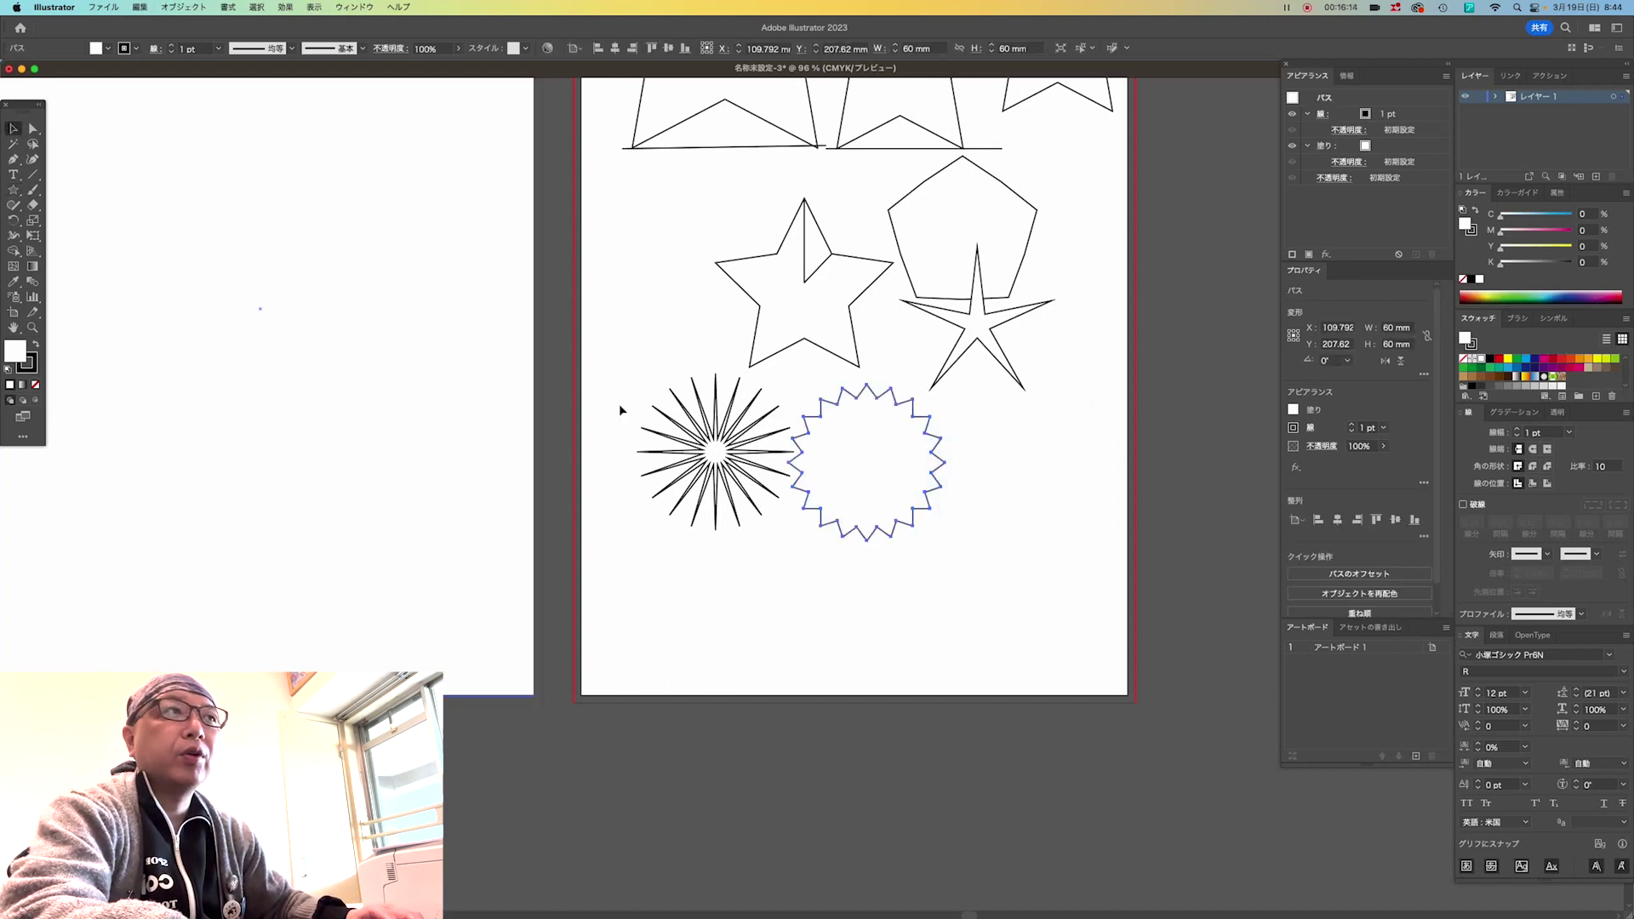
drag(898, 491, 924, 502)
click(1062, 501)
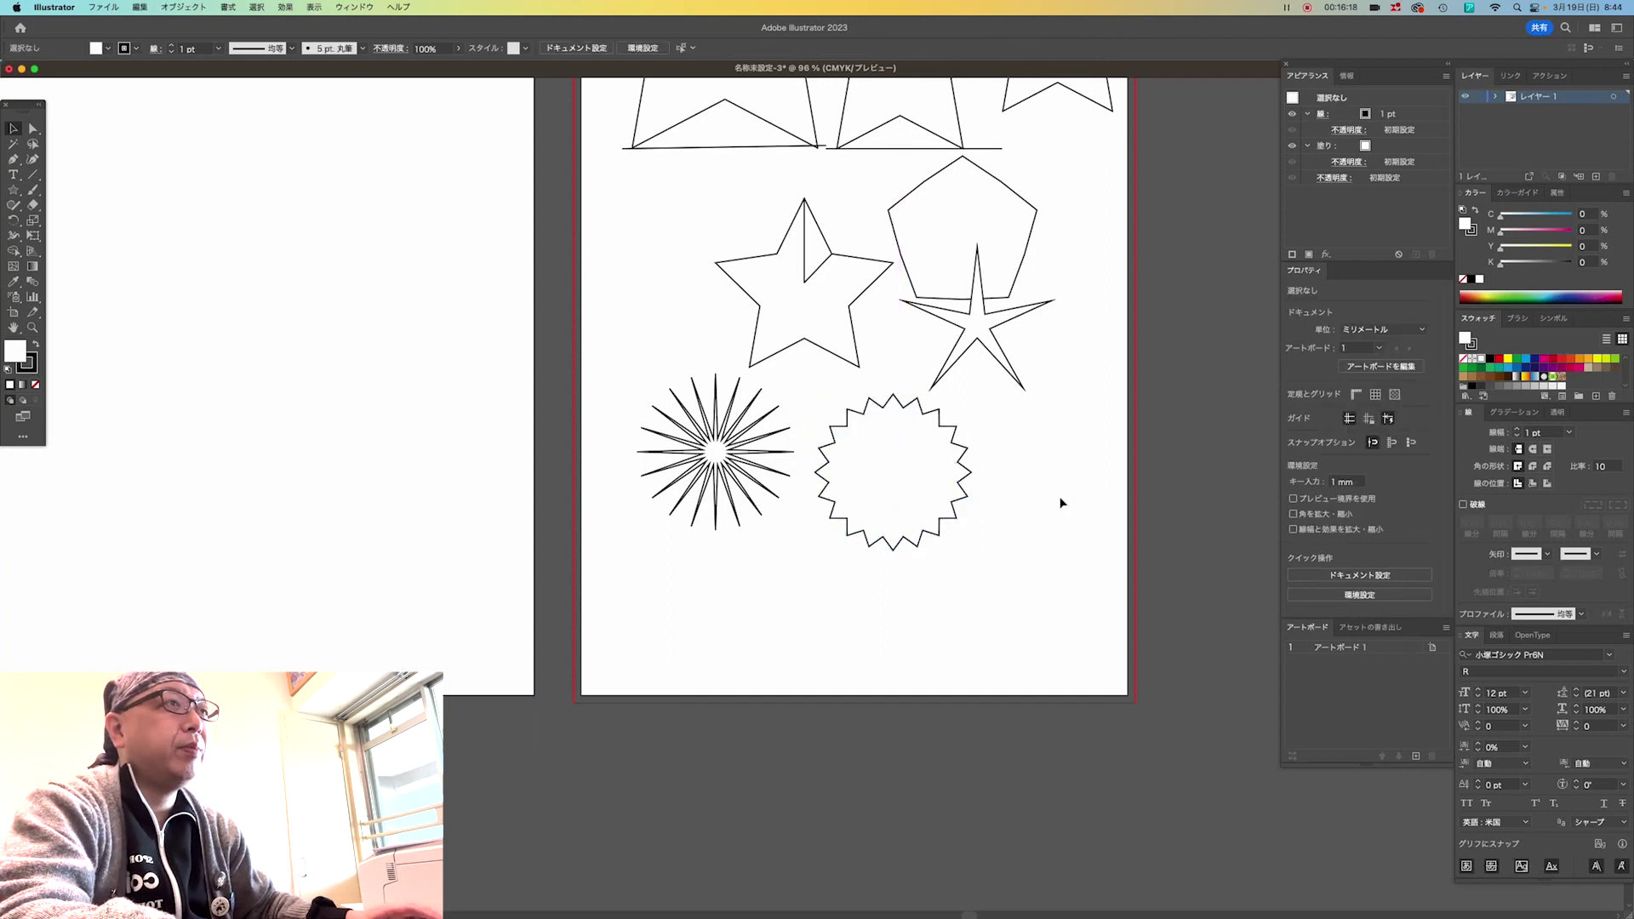
drag(890, 461, 879, 449)
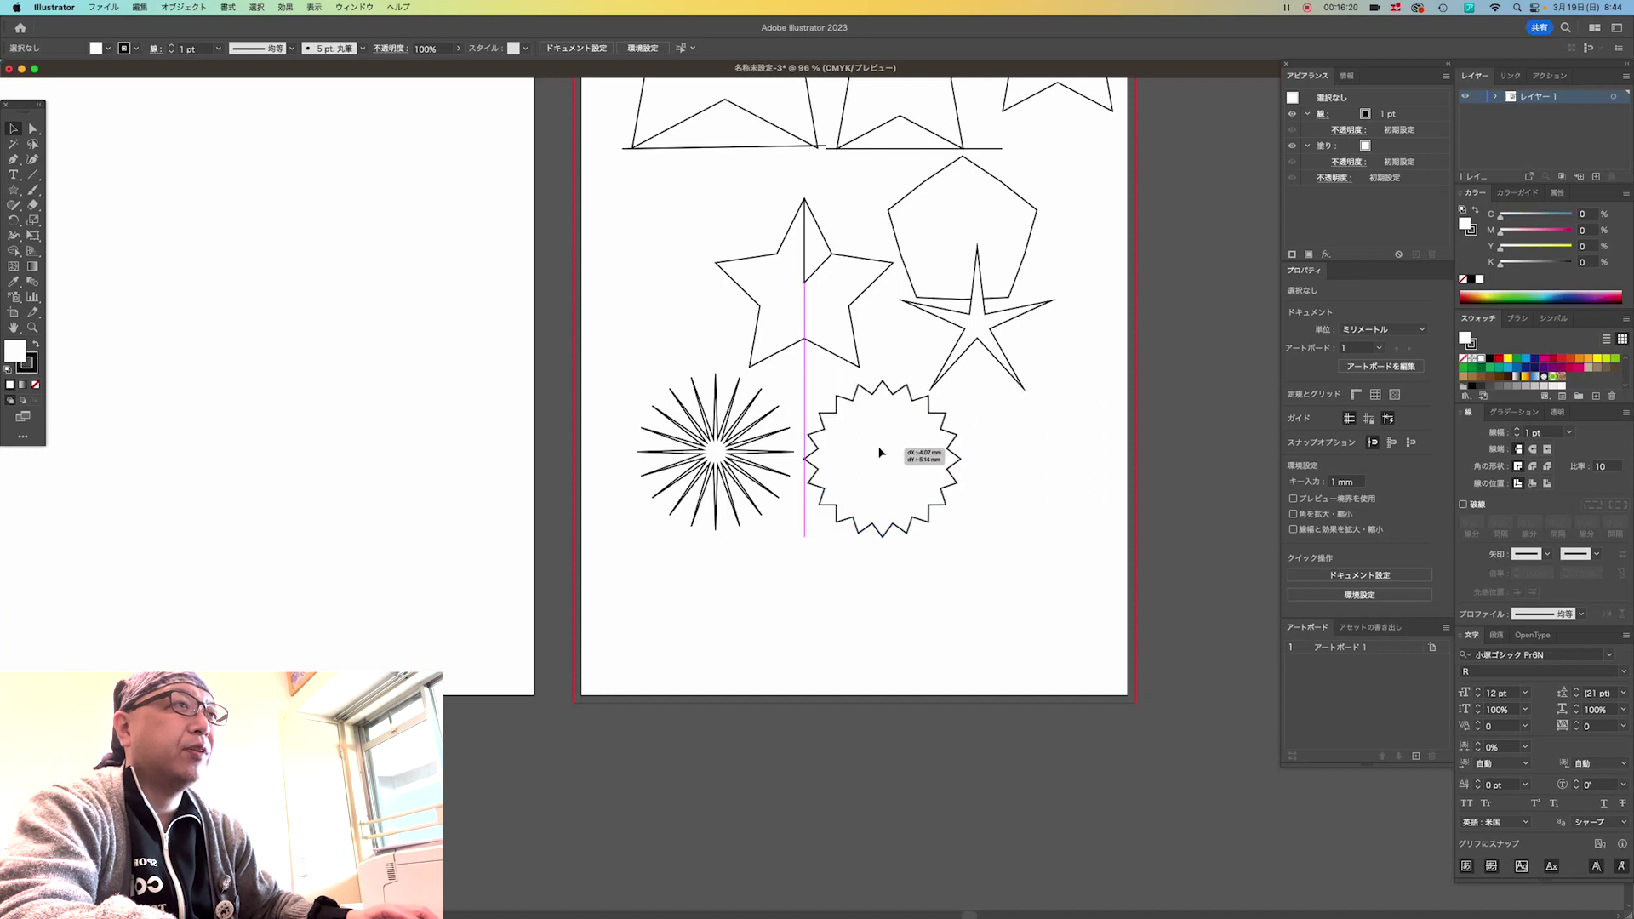
click(1013, 464)
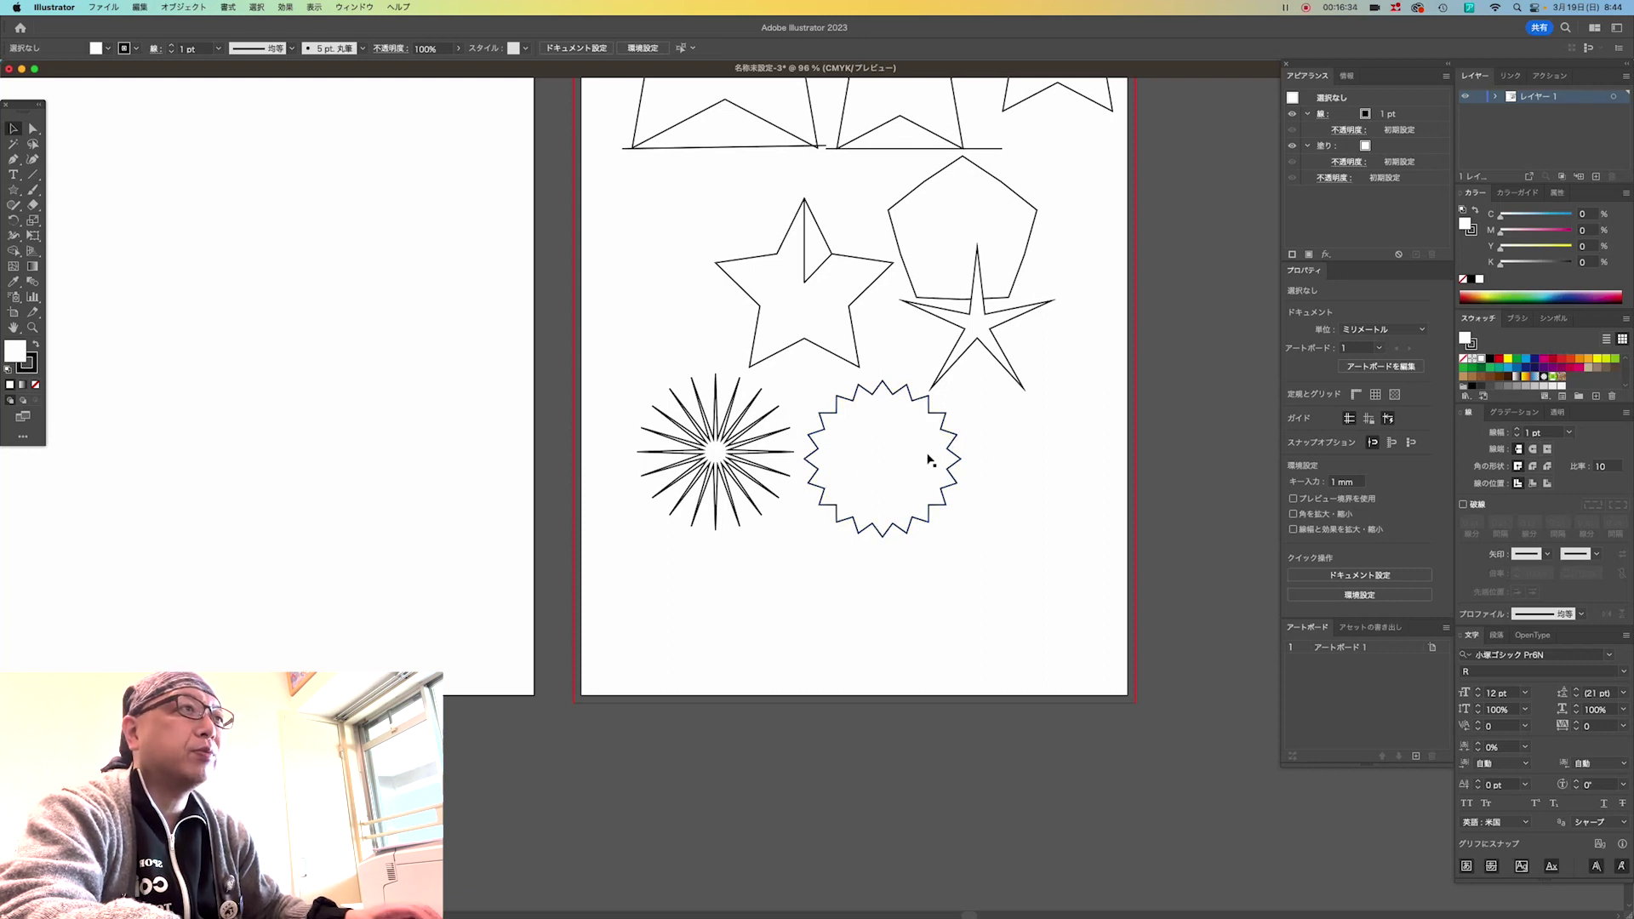
drag(925, 337, 941, 438)
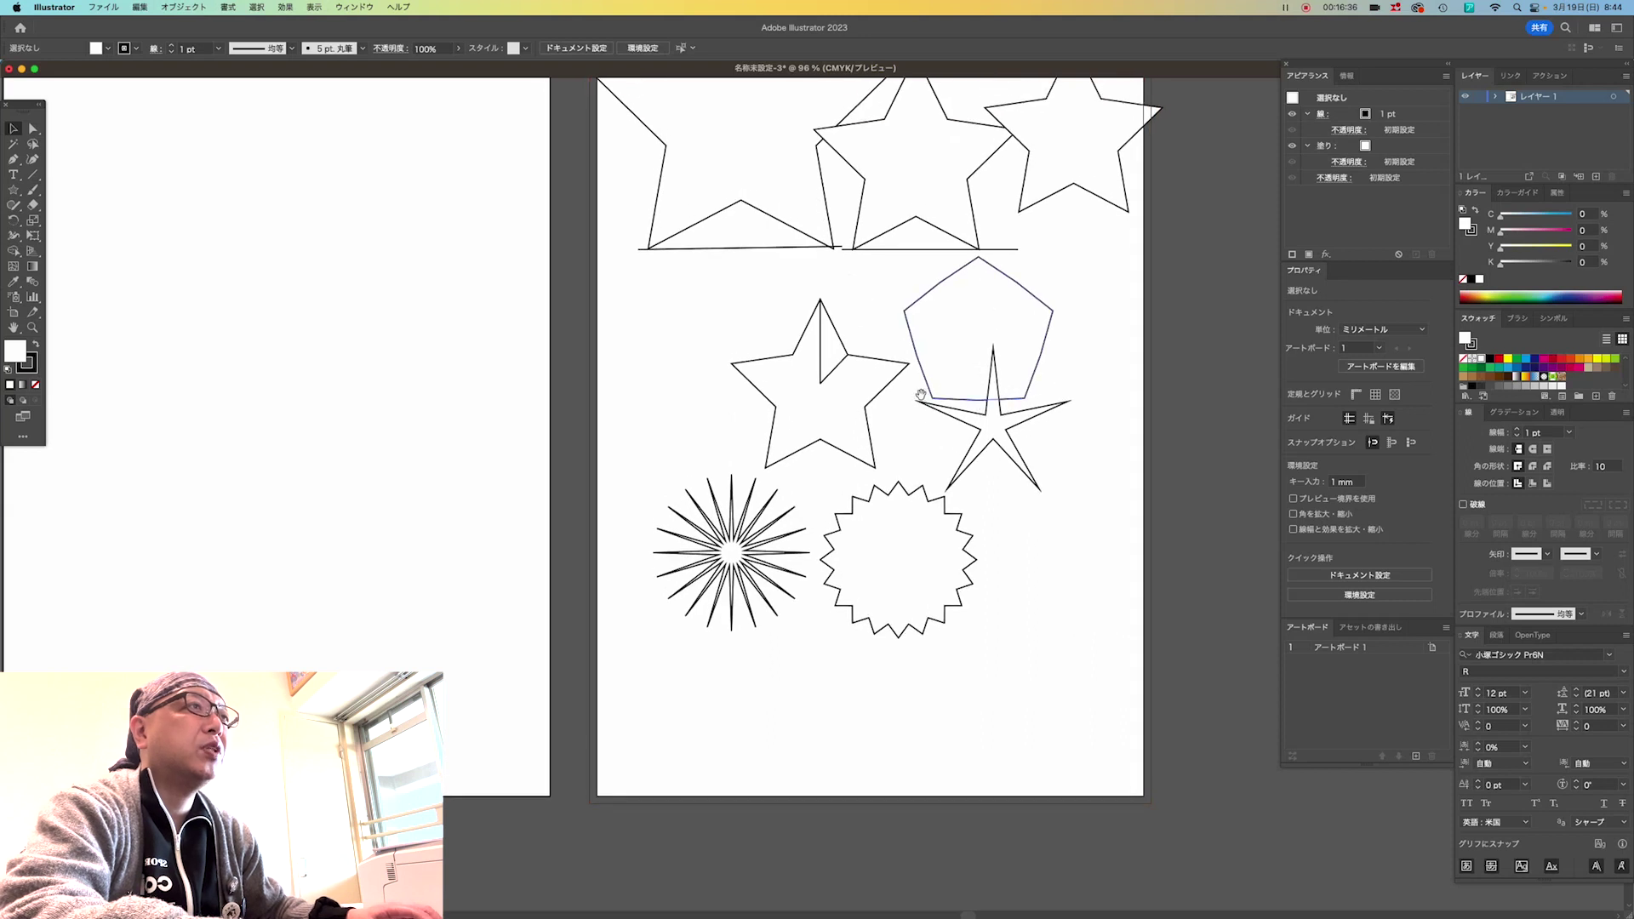
click(13, 189)
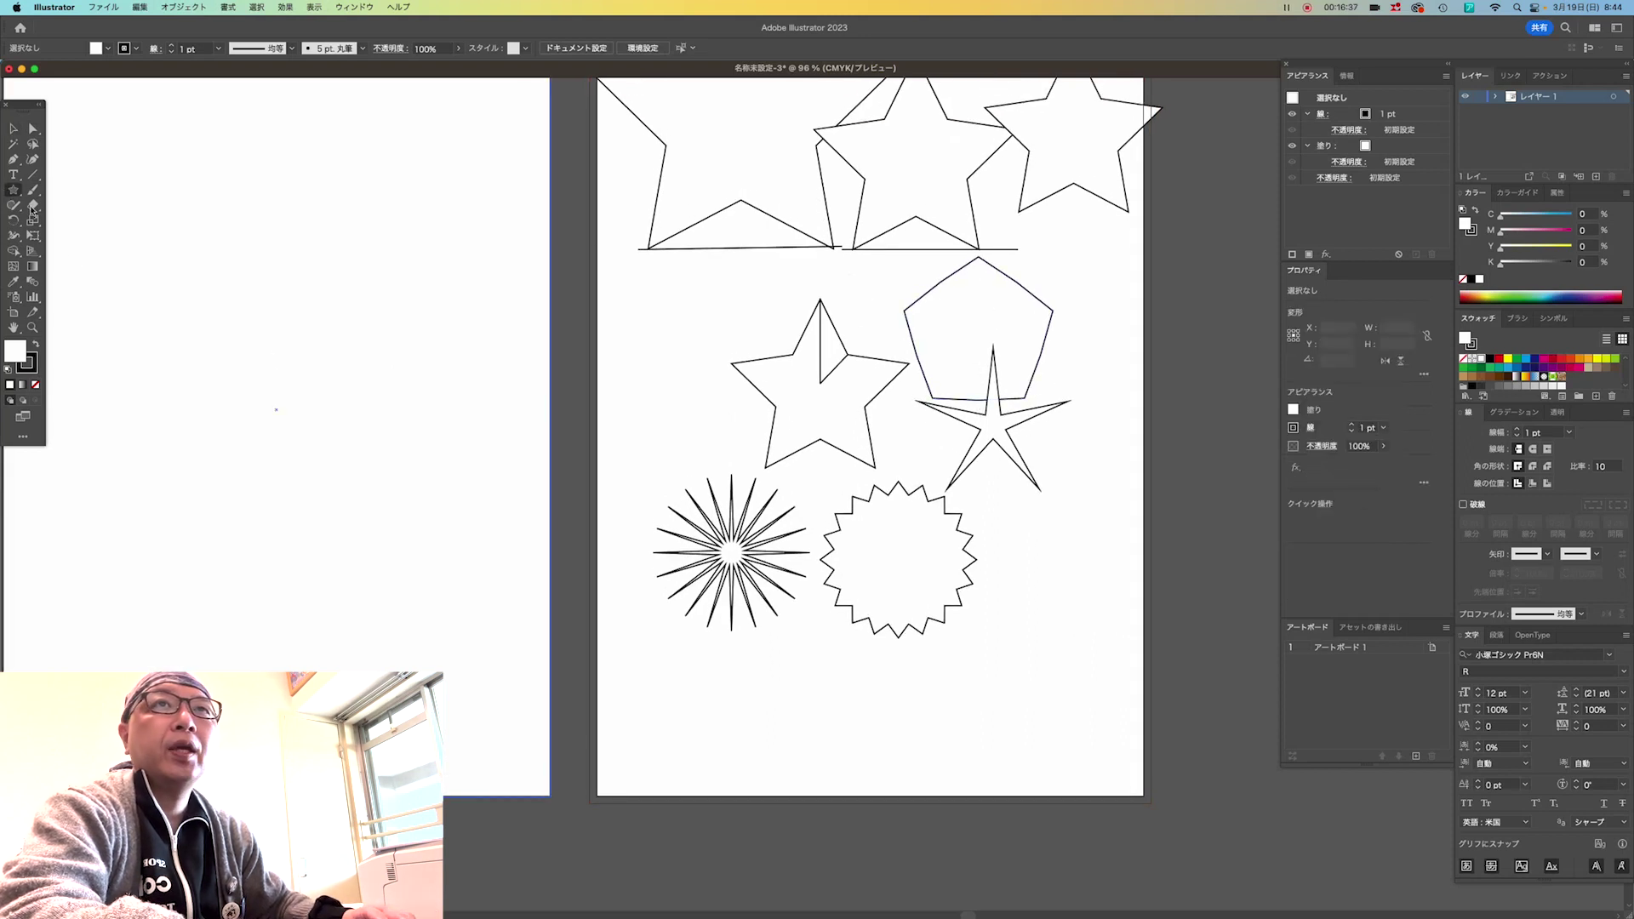
Create another 30/25 mm 20-point star and zoom out to view the whole page.
click(1047, 572)
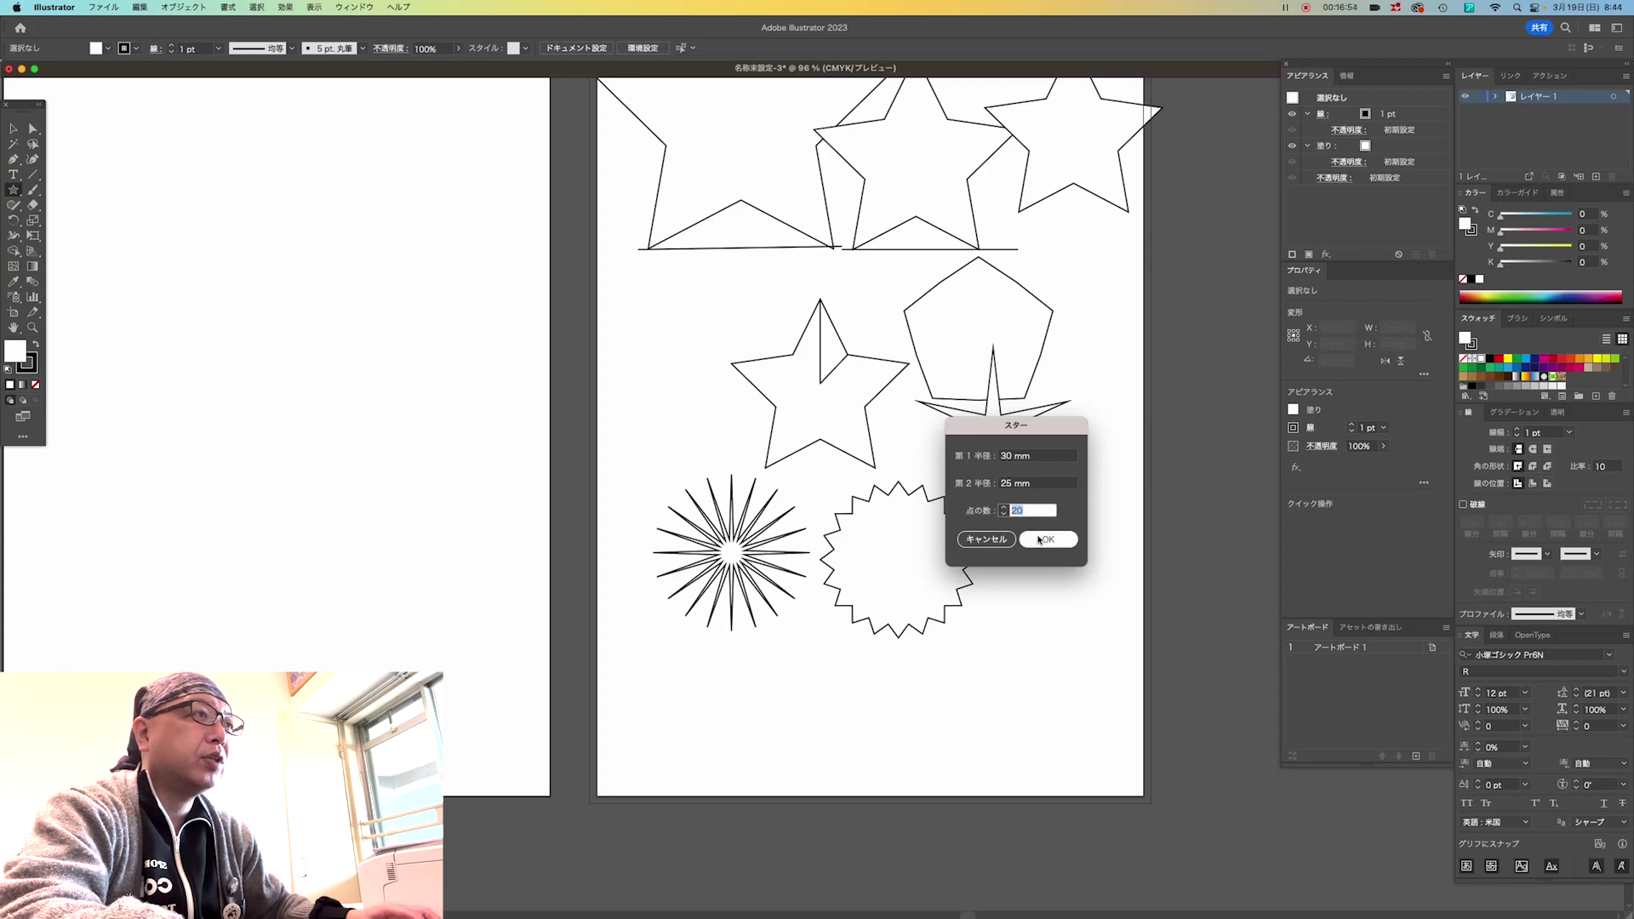
click(1048, 539)
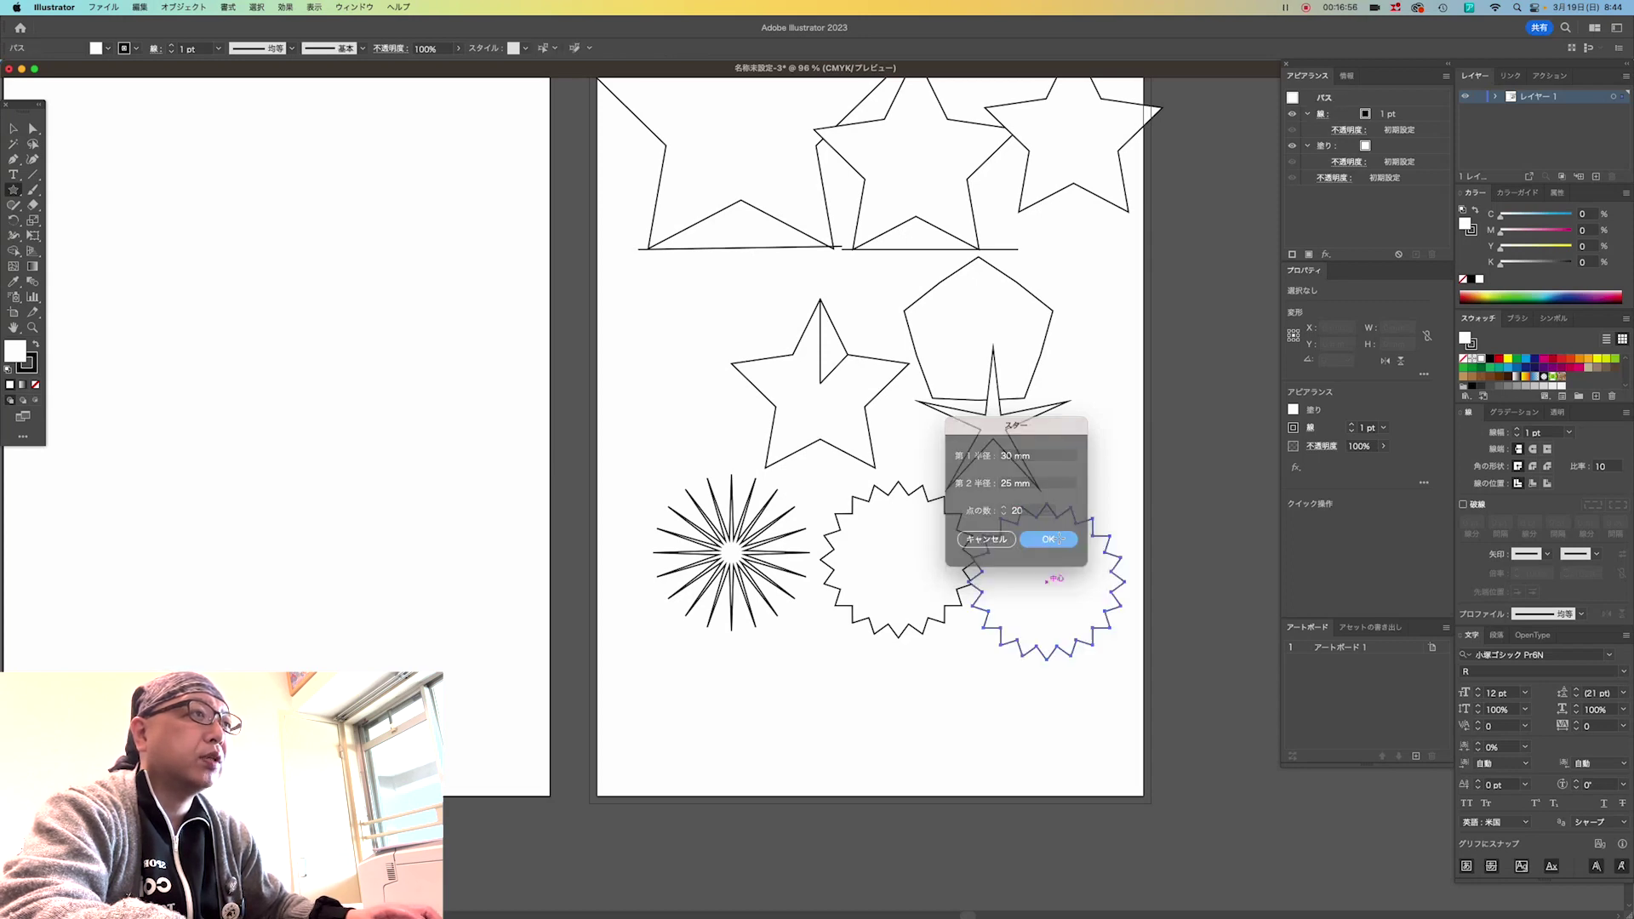
click(14, 128)
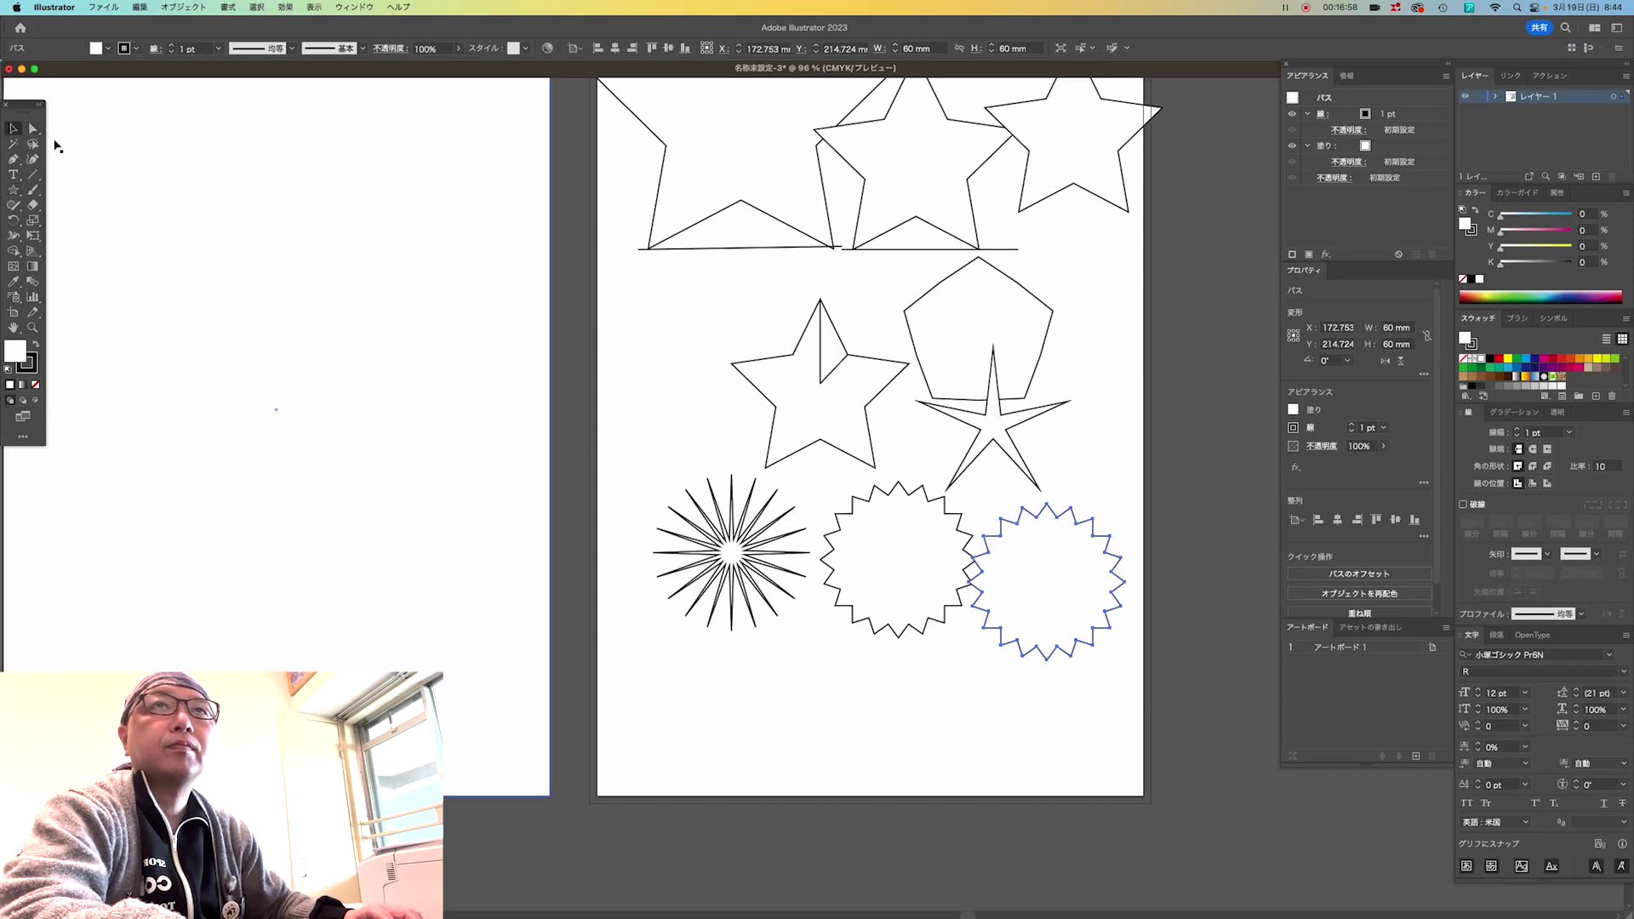
click(393, 247)
mouse_move(978, 335)
mouse_down()
mouse_move(916, 427)
mouse_move(698, 444)
mouse_up()
scroll(915, 427, down, 2)
Move the pentagon to the page's left edge and rearrange the shallow stars and starburst.
click(1030, 414)
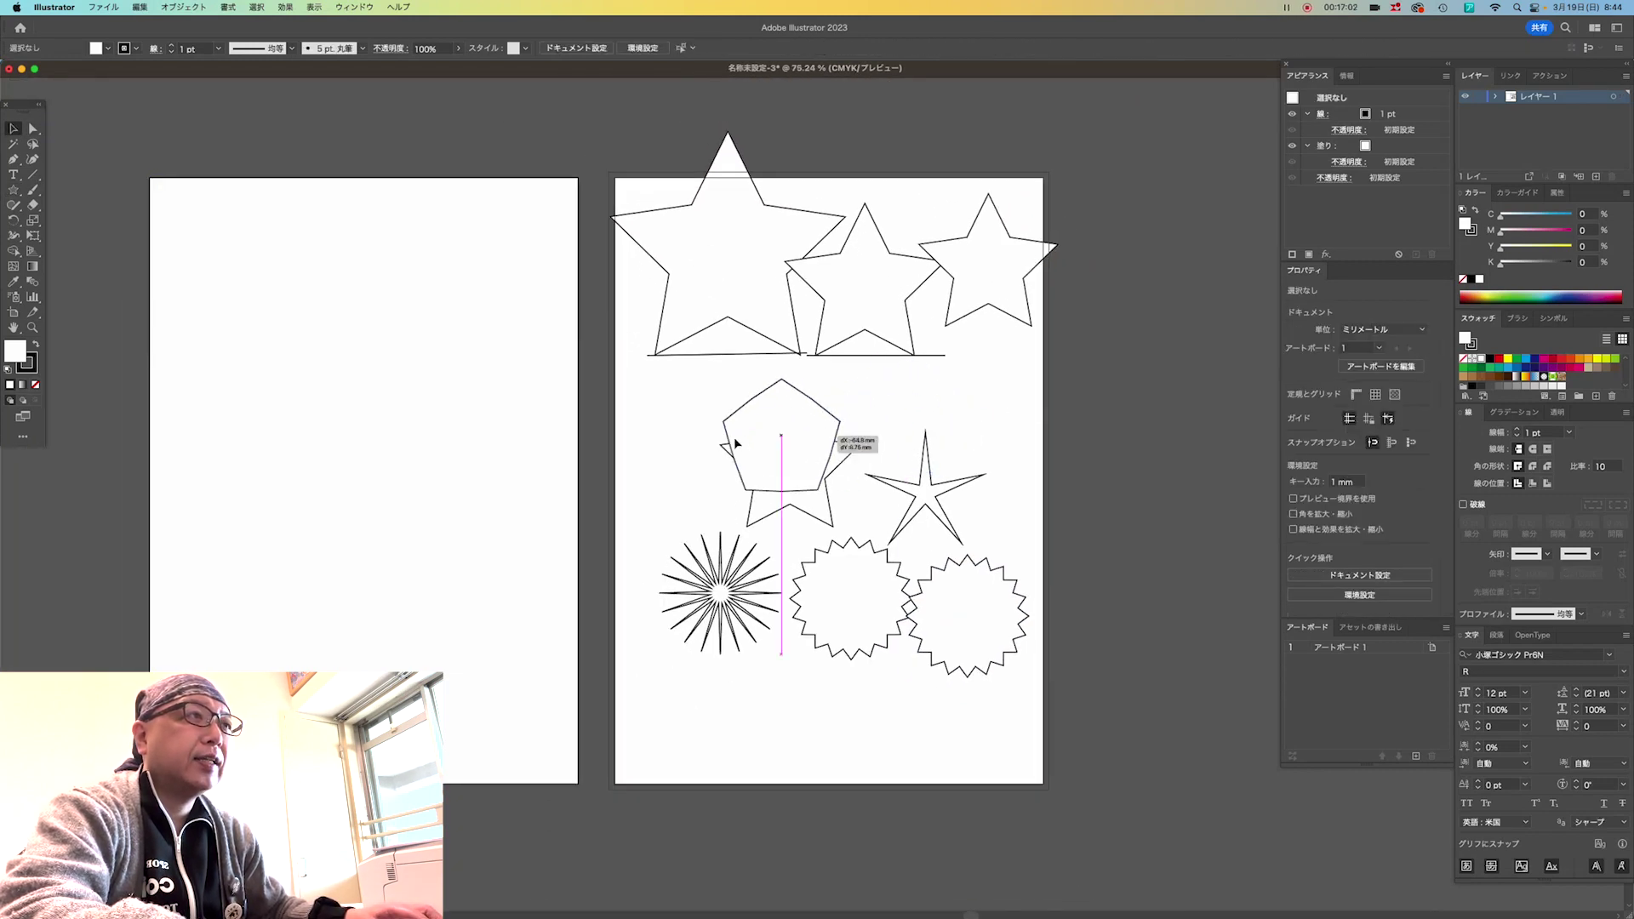
drag(1019, 613, 1009, 400)
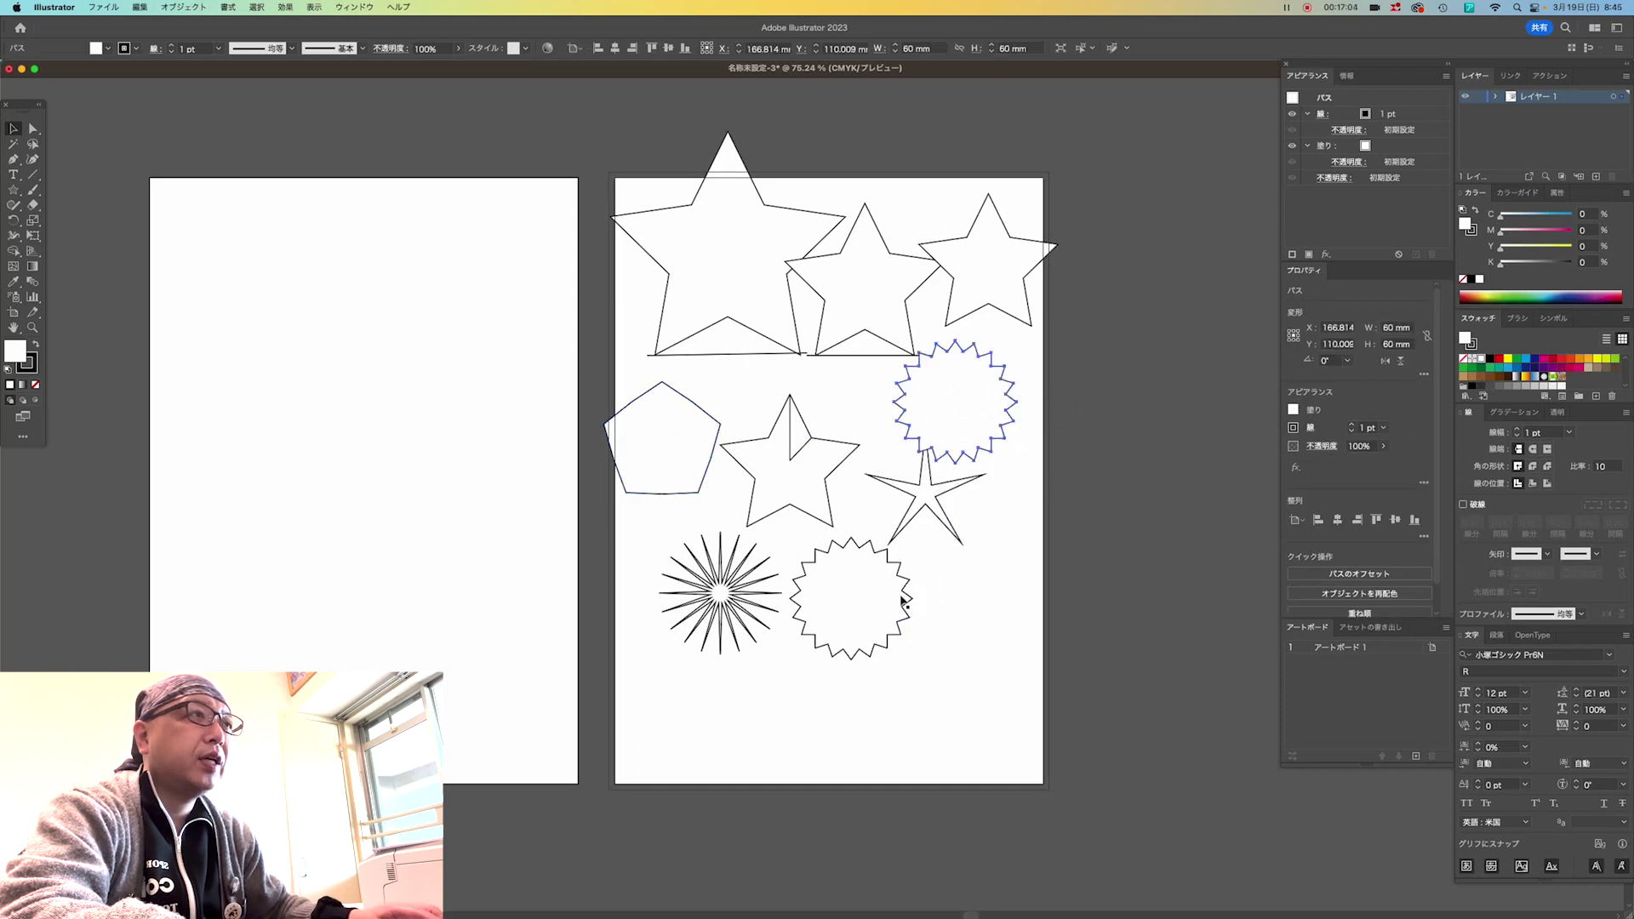
drag(894, 554, 881, 372)
drag(979, 406, 944, 584)
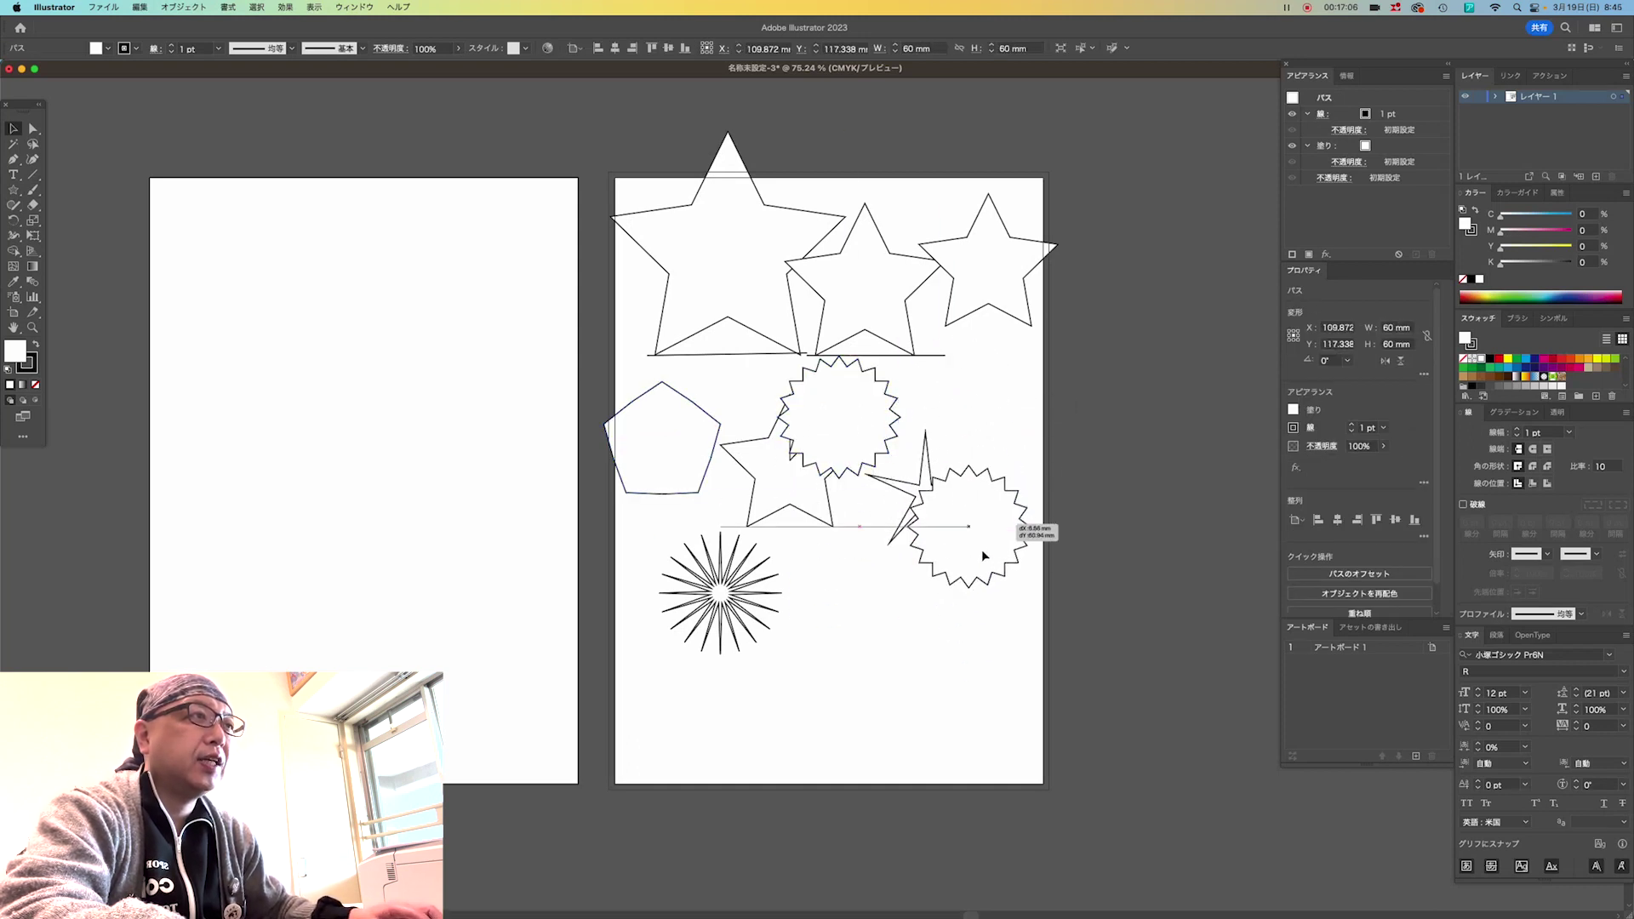
click(720, 595)
drag(720, 594, 756, 577)
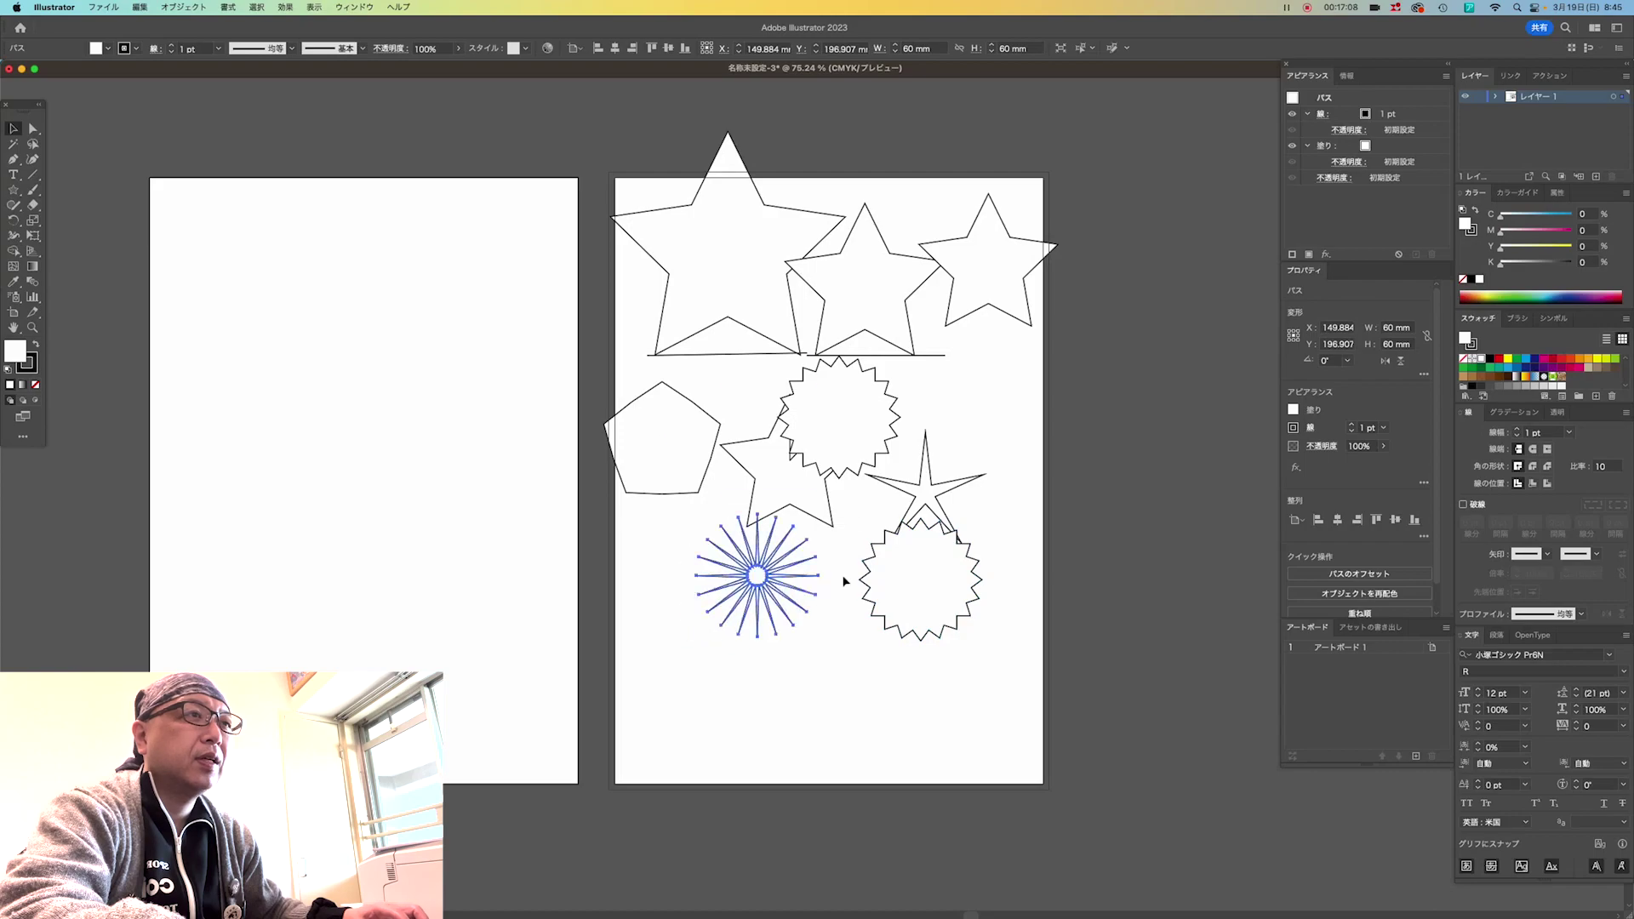
click(831, 614)
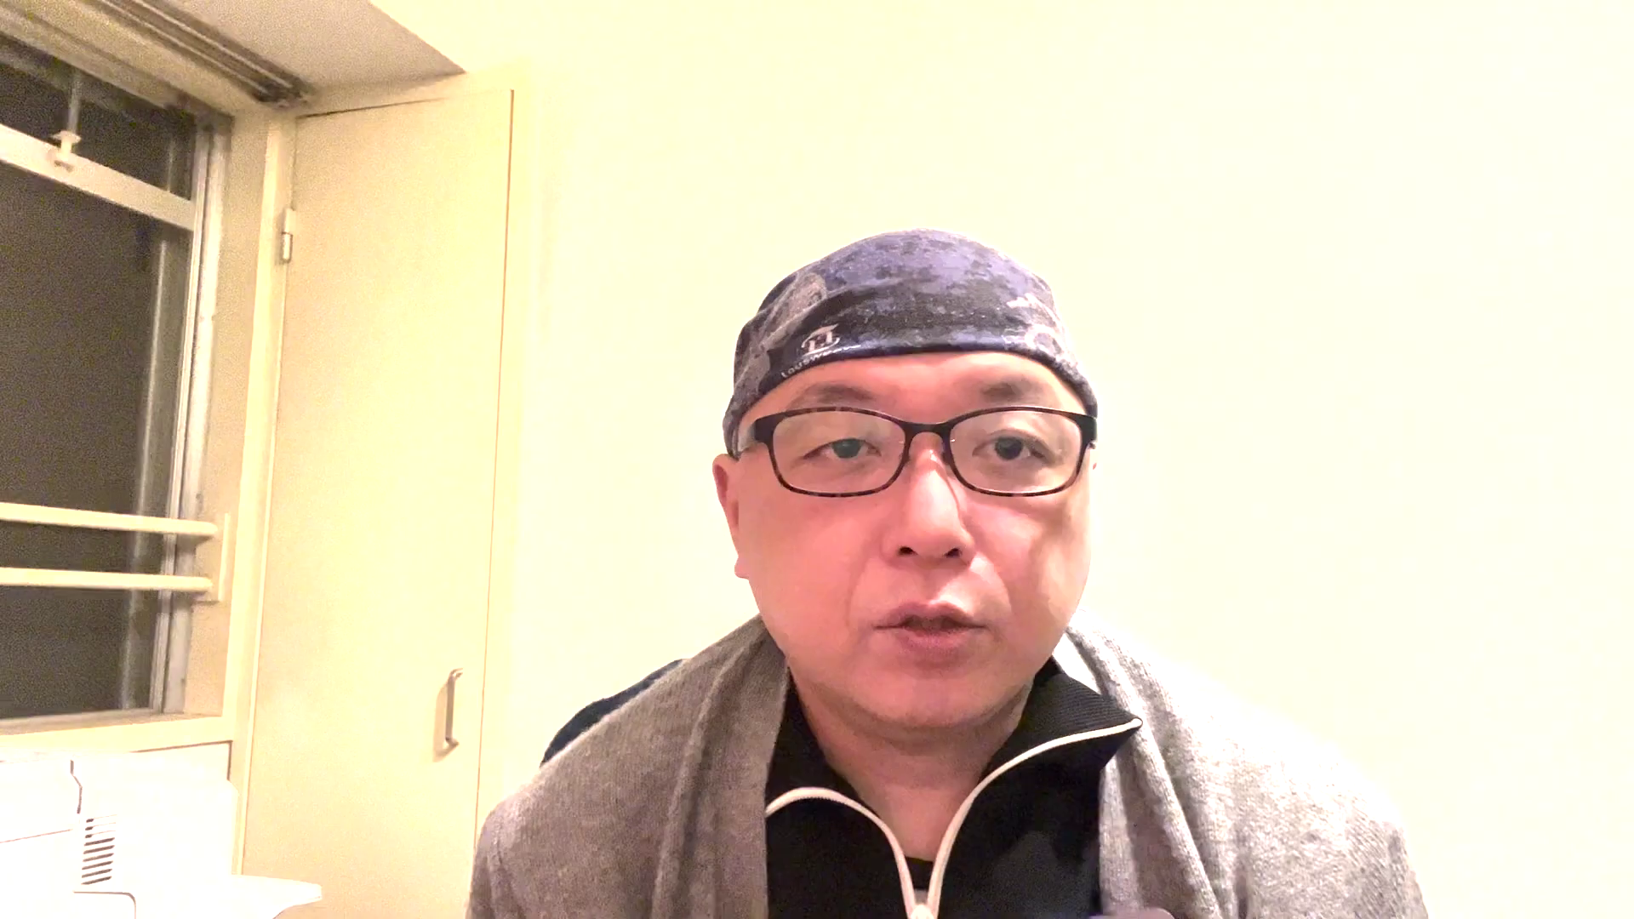